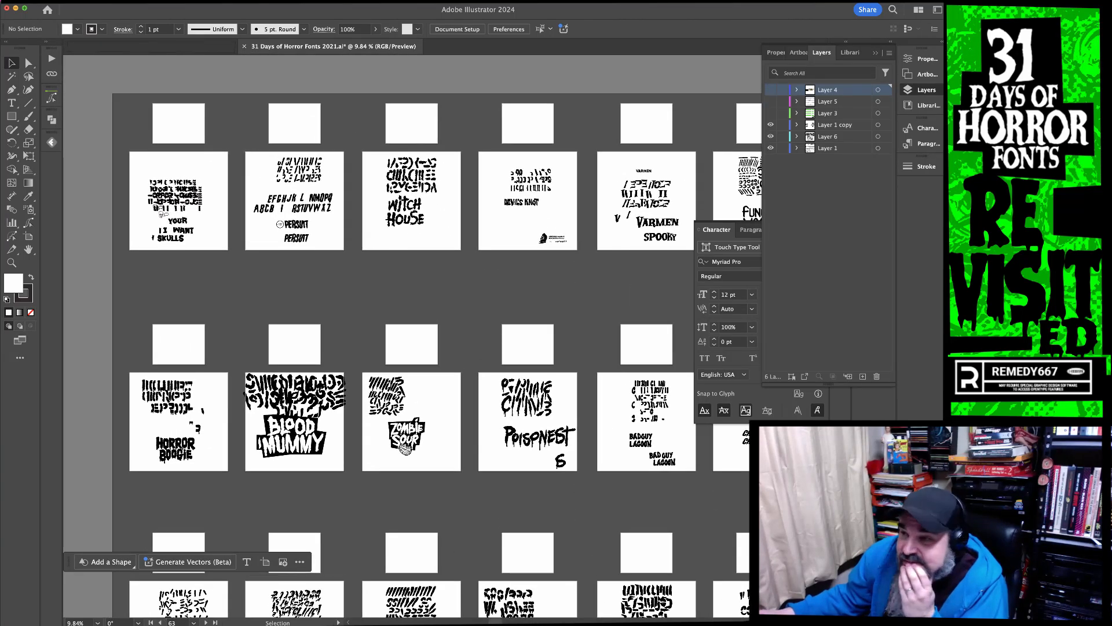
key(super+Tab)
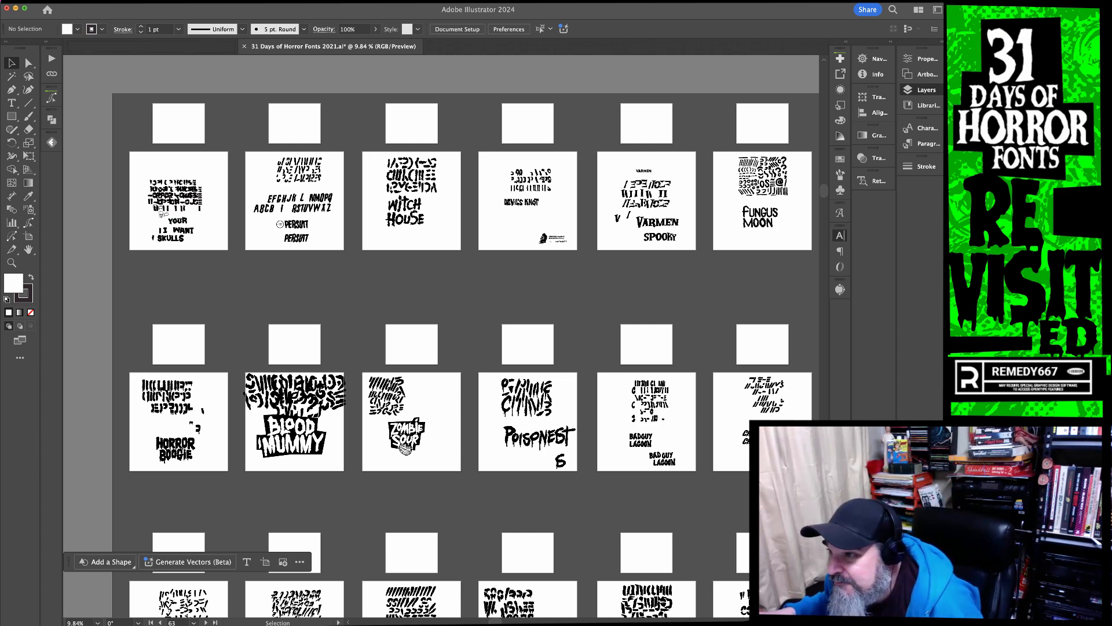
click(334, 252)
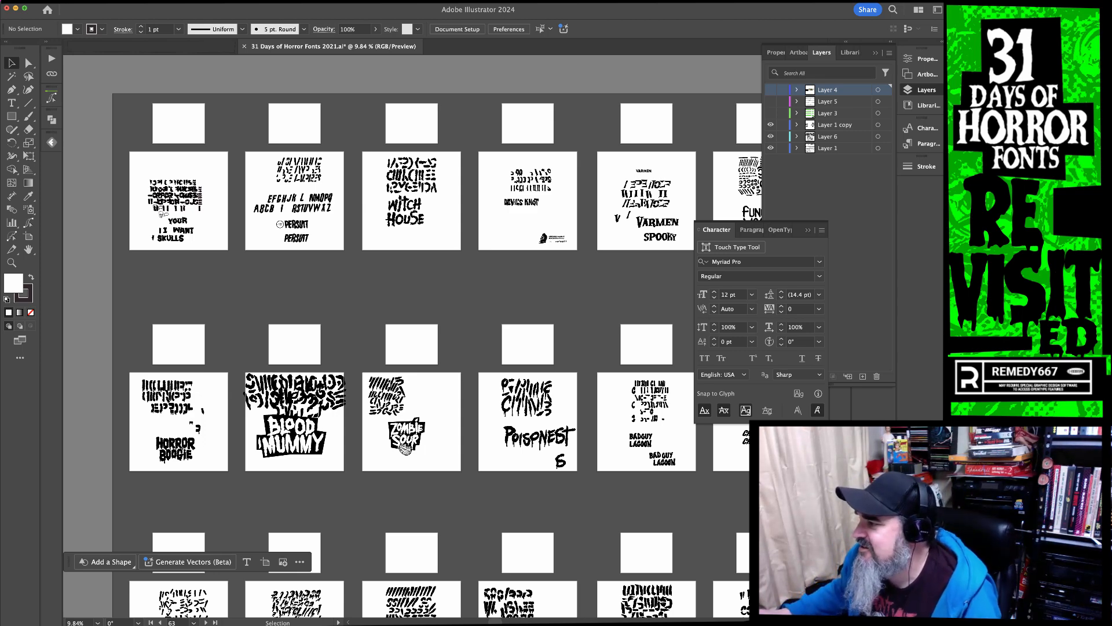
key(super+Tab)
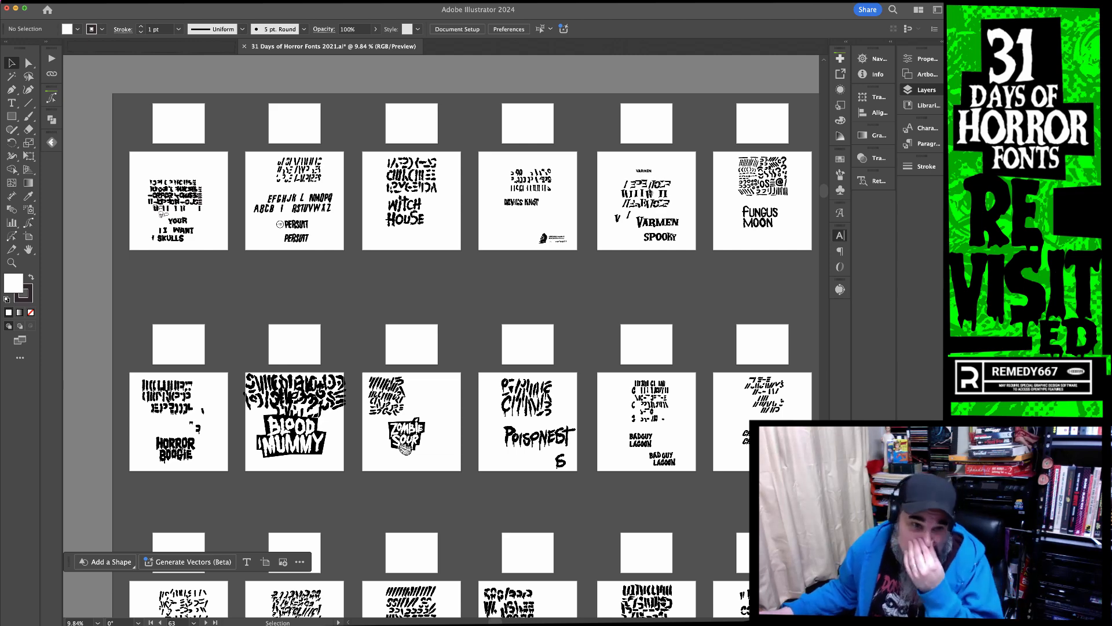
Examine the PERSUIT artboard's stroke fragments, slanted alphabet and two word samples up close
click(178, 251)
key(super+space)
drag(110, 153, 353, 261)
key(space)
drag(551, 287, 213, 292)
key(super+space)
click(445, 391)
key(space)
drag(441, 238, 460, 454)
key(super+space)
key(space)
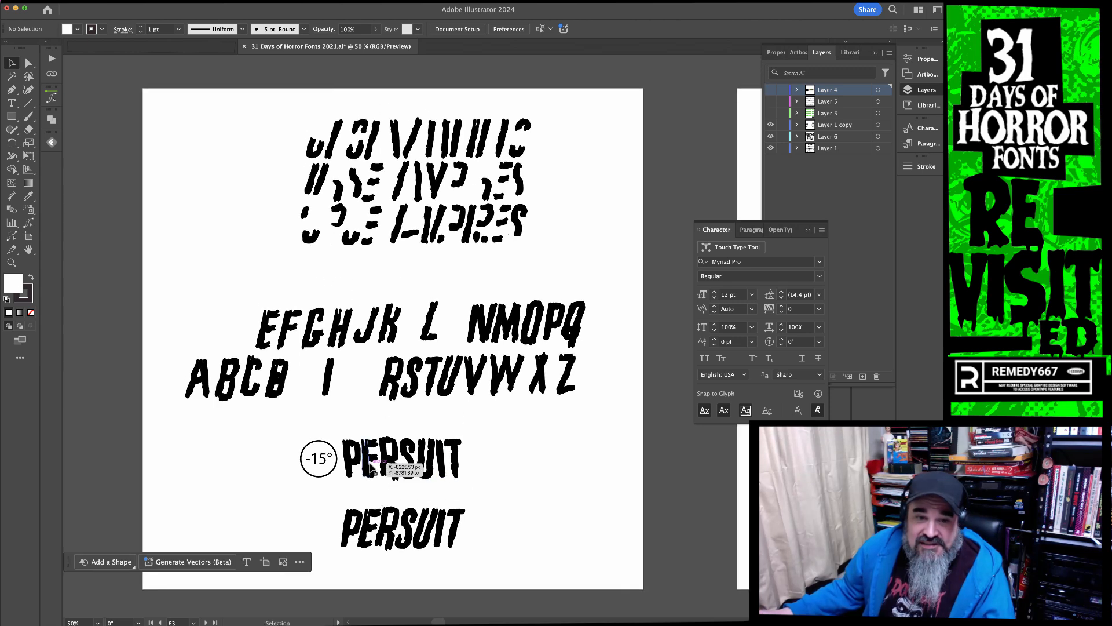
key(space)
drag(489, 330, 498, 396)
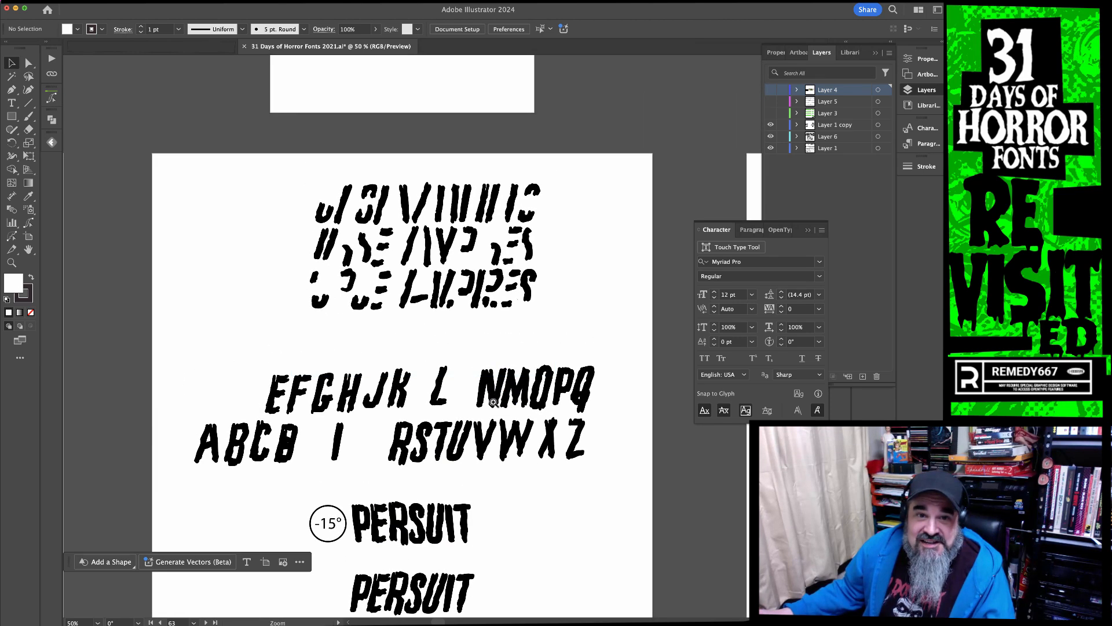
key(super+space)
super+click(462, 402)
key(space)
drag(403, 363, 492, 434)
Hide Layer 6 and Layer 1 copy to isolate and check the original hand-drawn stroke image on Layer 1
click(428, 255)
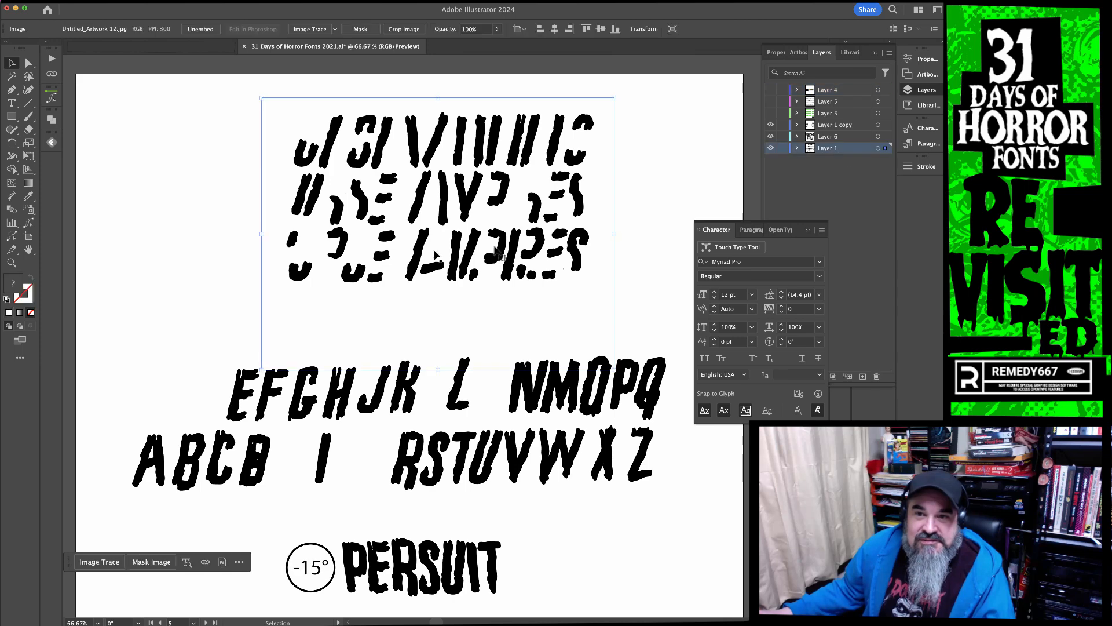
drag(771, 136, 771, 125)
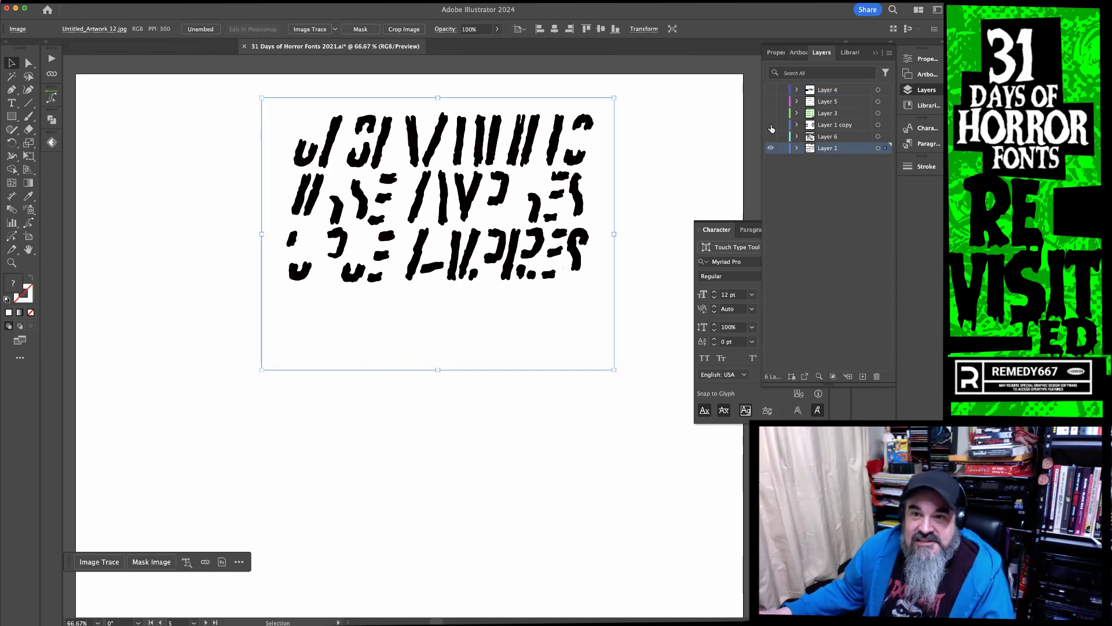
click(770, 125)
click(770, 125)
click(770, 152)
ctrl+click(770, 152)
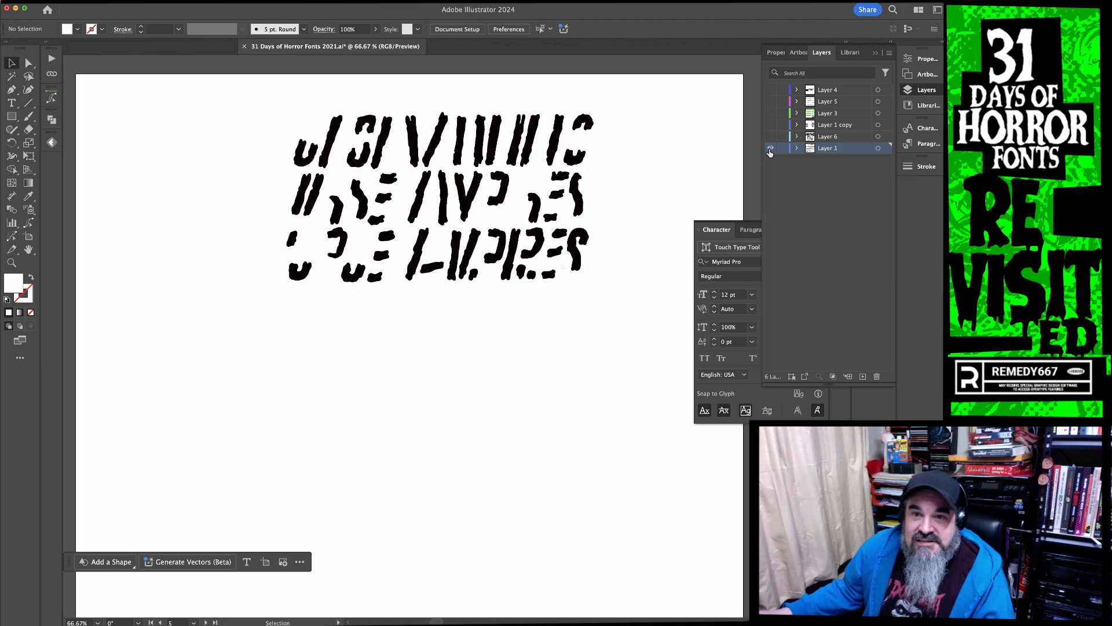
click(769, 152)
click(769, 152)
click(379, 209)
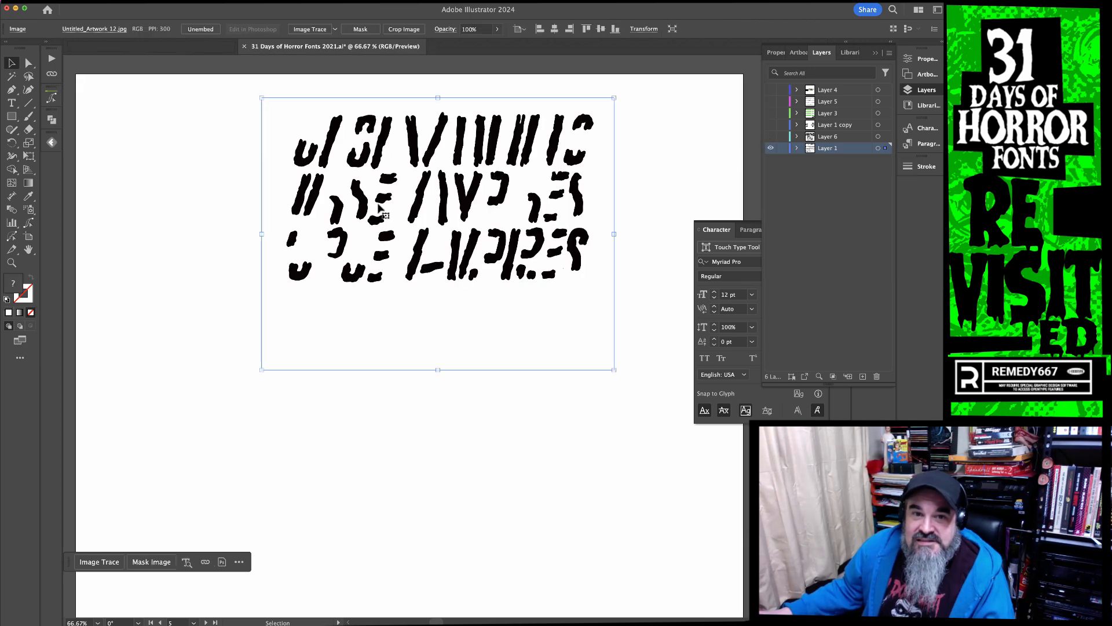
scroll(382, 89, down, 1)
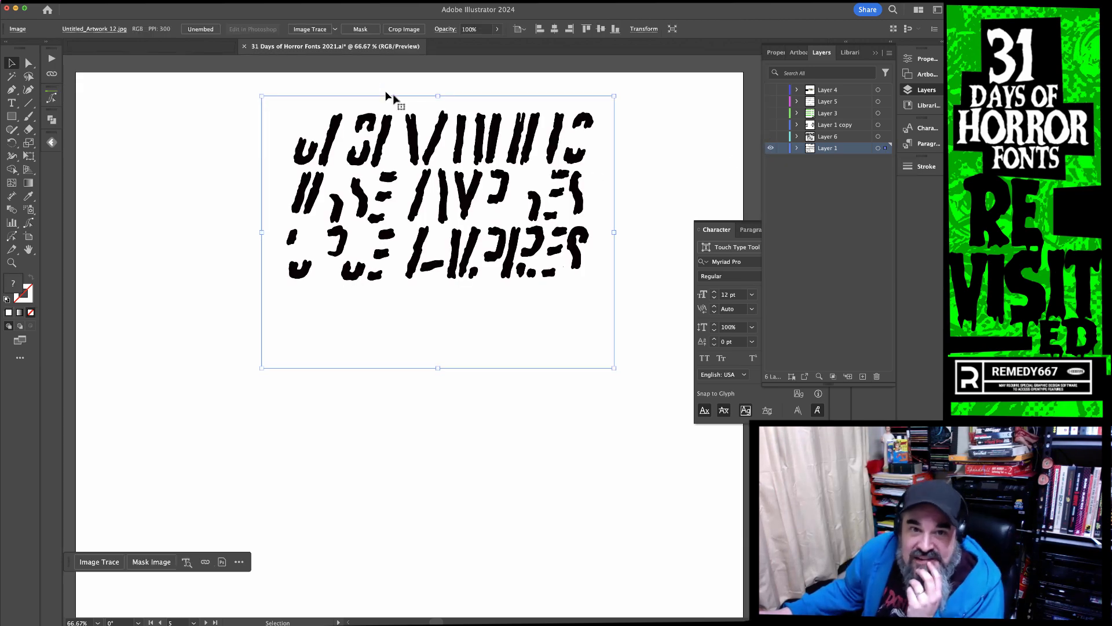
click(658, 179)
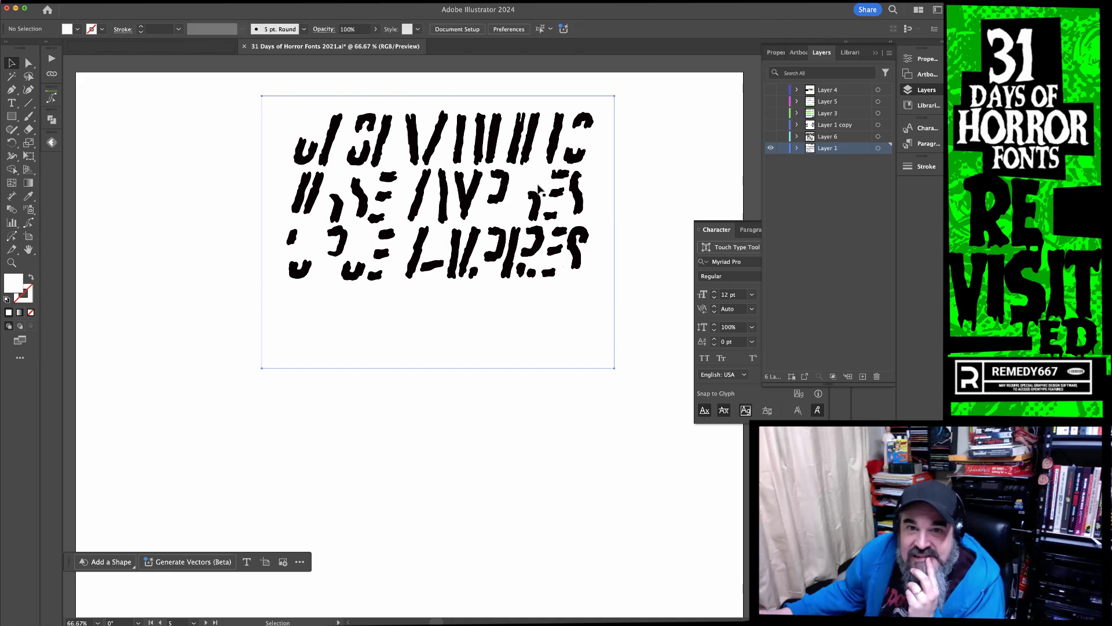
Hide Layer 1 and show only Layer 1 copy with the vector lettering, checking the stroke fragment group
click(770, 148)
click(770, 136)
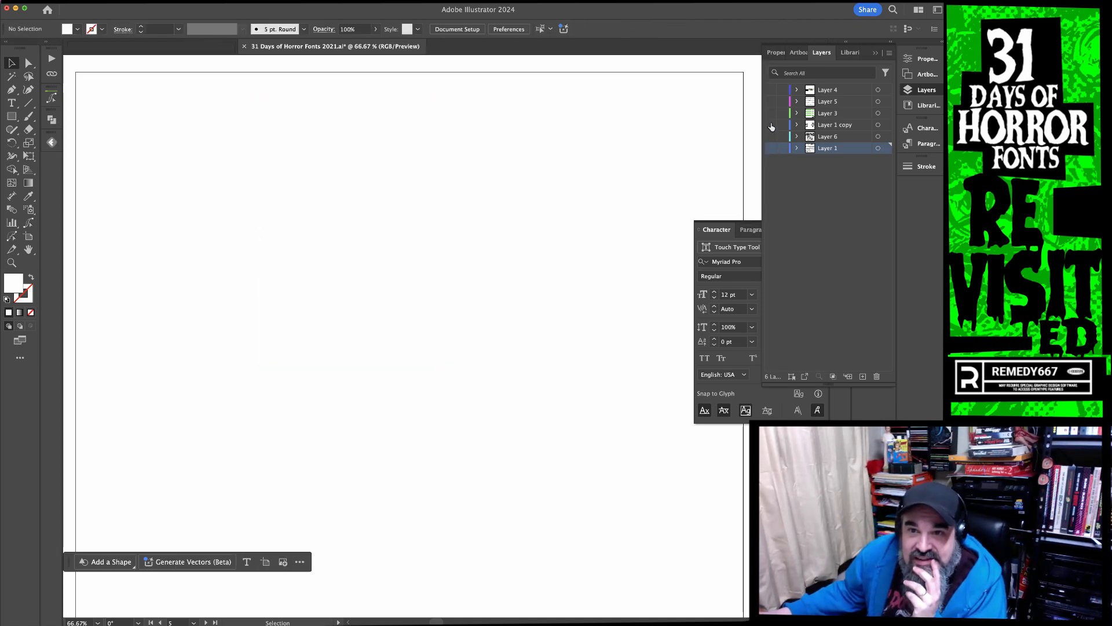
click(771, 124)
click(578, 196)
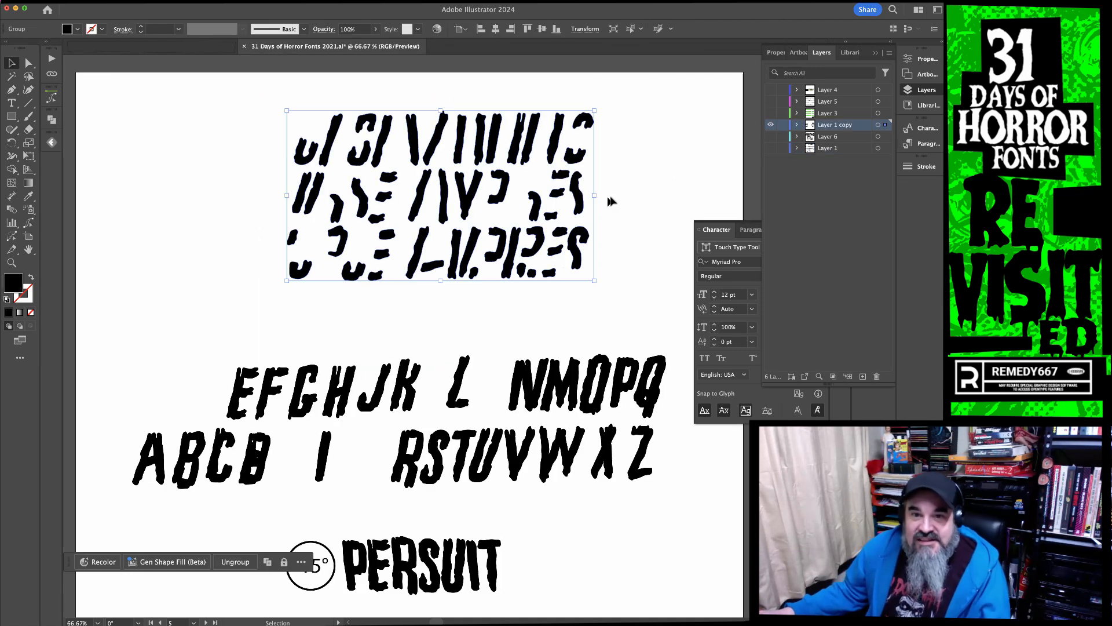
click(643, 203)
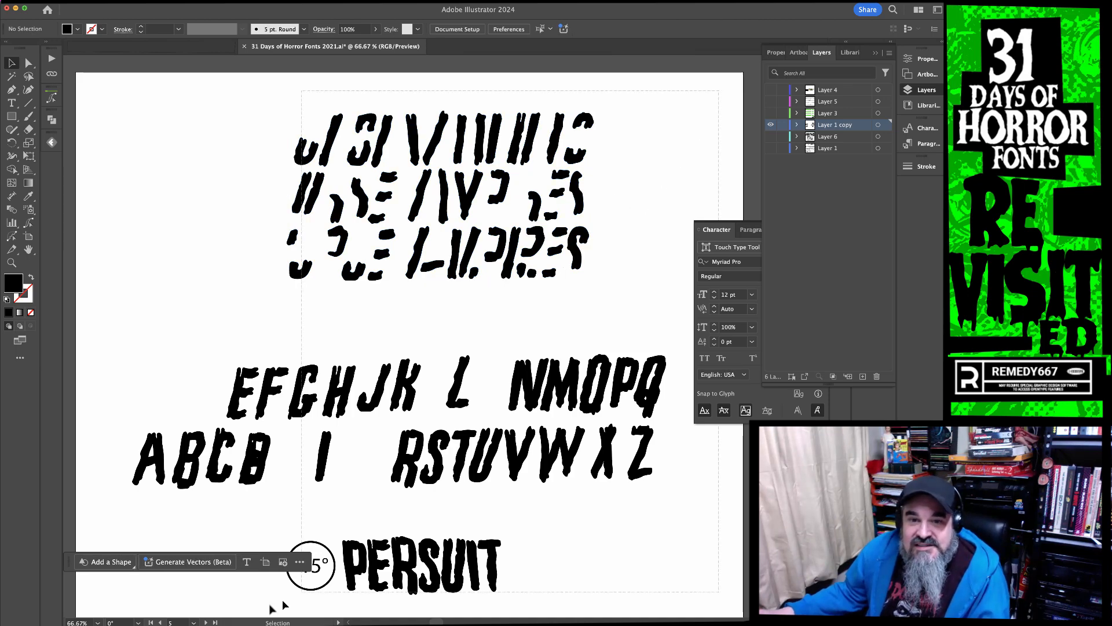
Select and copy all the PERSUIT artboard's lettering on Layer 1 copy, including both word samples, and hide that layer
drag(124, 593, 616, 380)
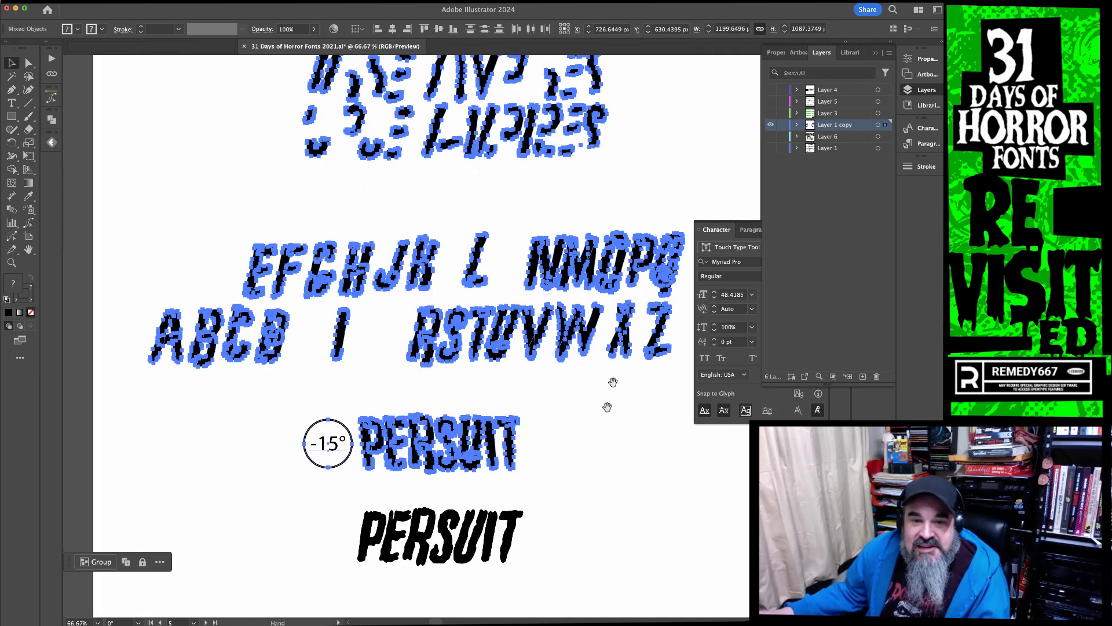
drag(561, 565, 313, 502)
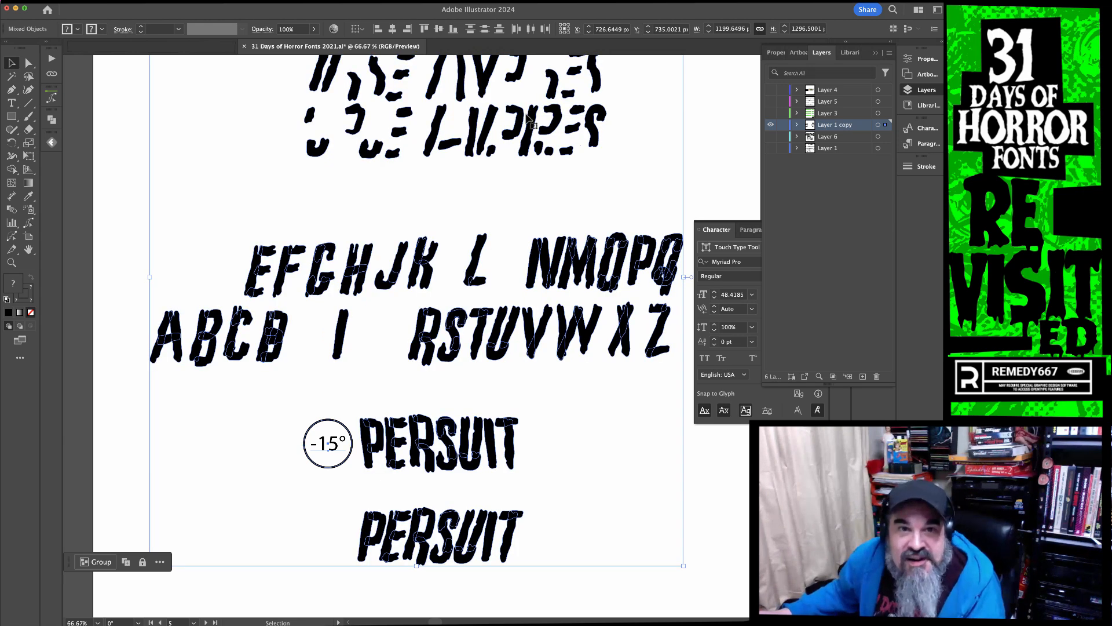
click(770, 125)
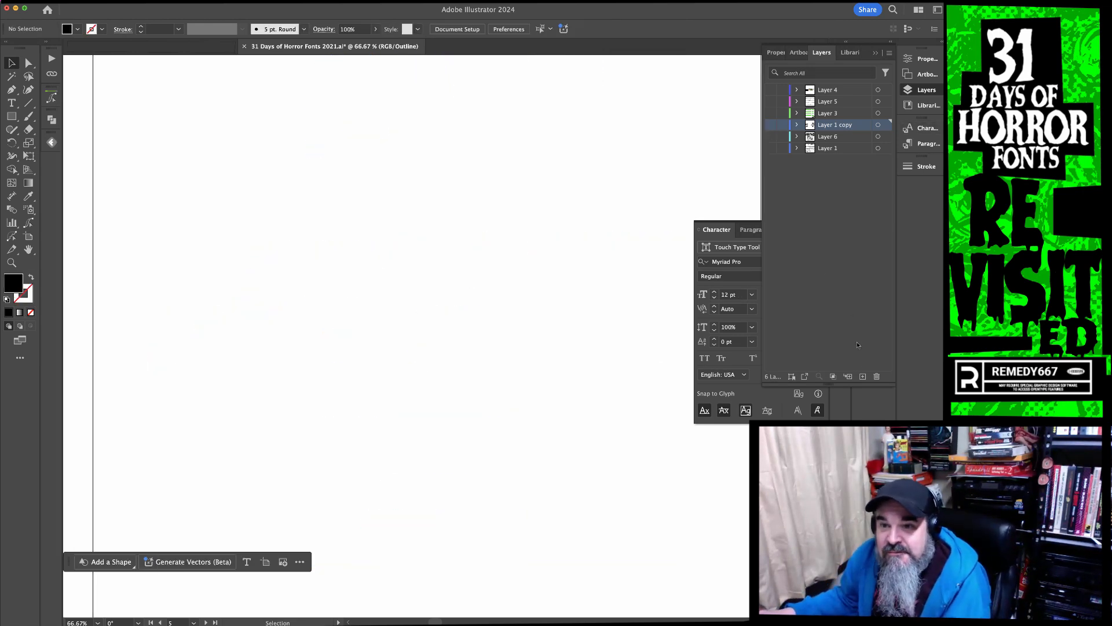
Create a new layer named 2024 at the top of the layer stack and paste the copied lettering in place on it
click(862, 377)
drag(837, 126, 817, 91)
double_click(826, 90)
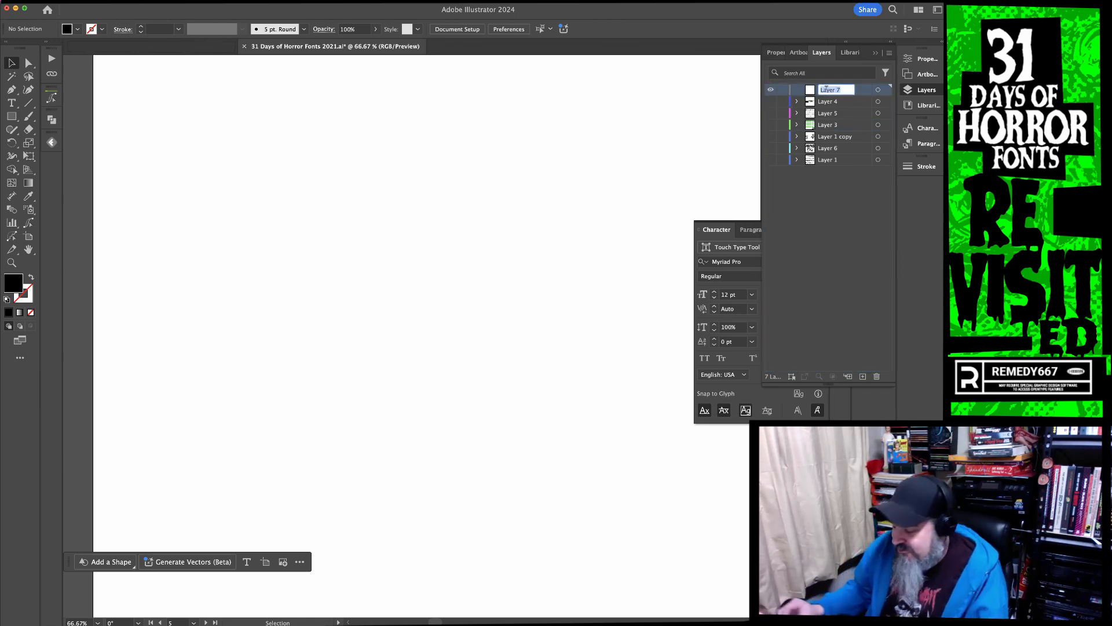
text(2024)
key(Return)
key(super+v)
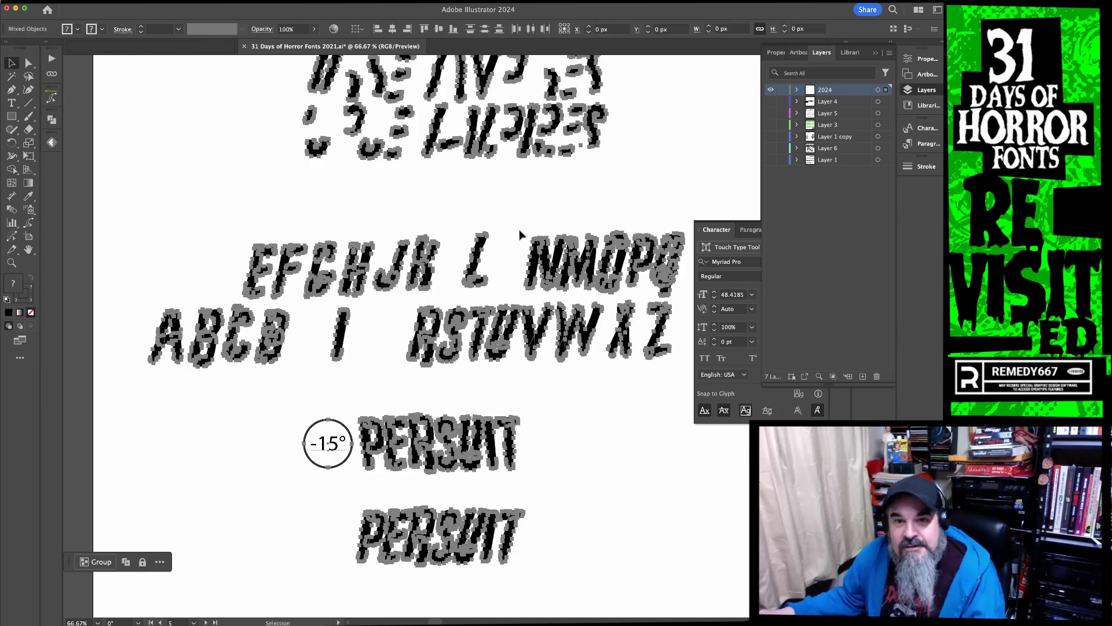
Change the 2024 layer's color to Light Red and deselect the artwork
double_click(852, 91)
click(459, 290)
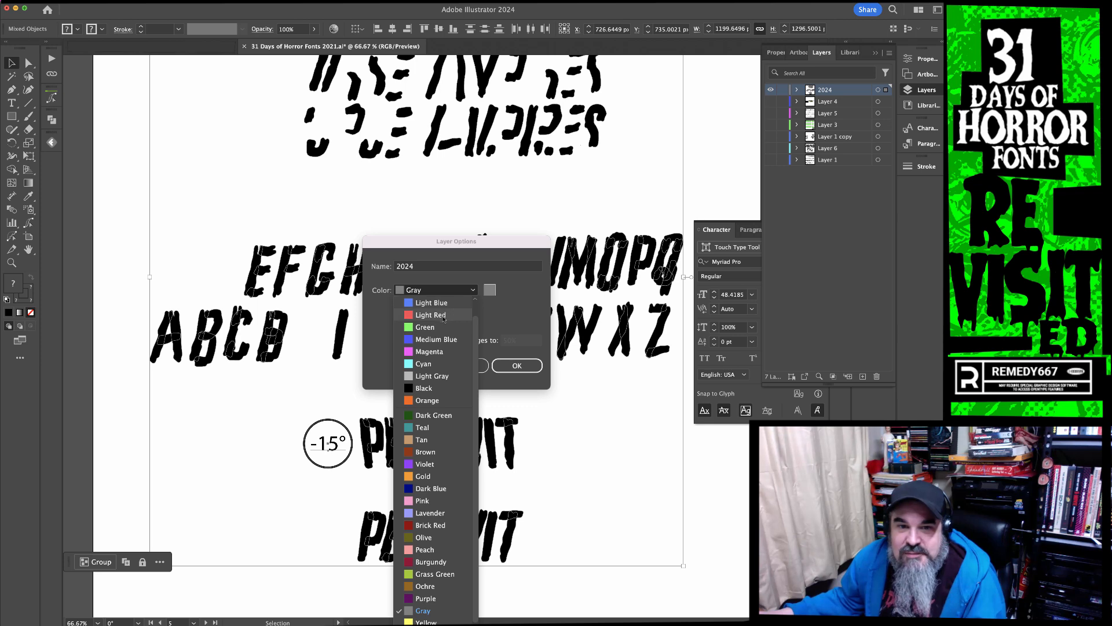
click(443, 315)
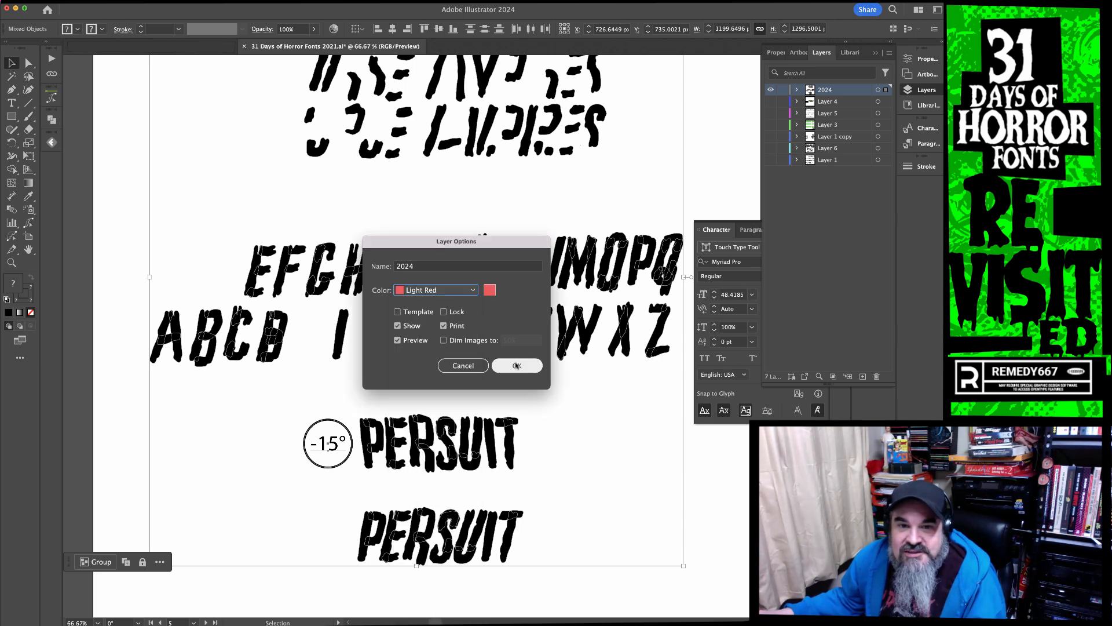
click(516, 366)
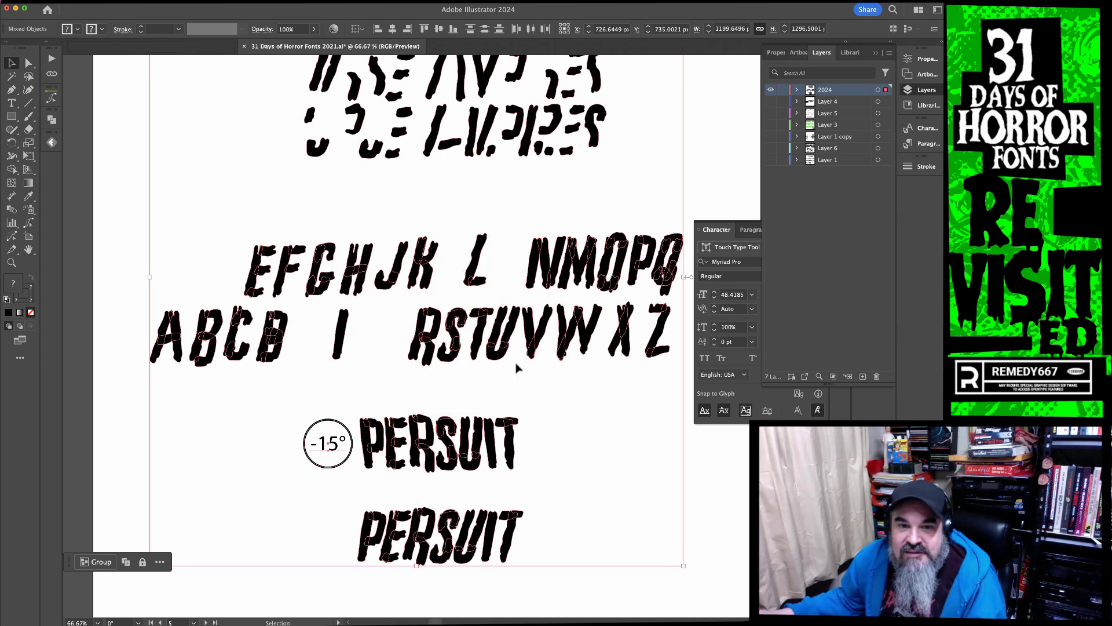
click(575, 412)
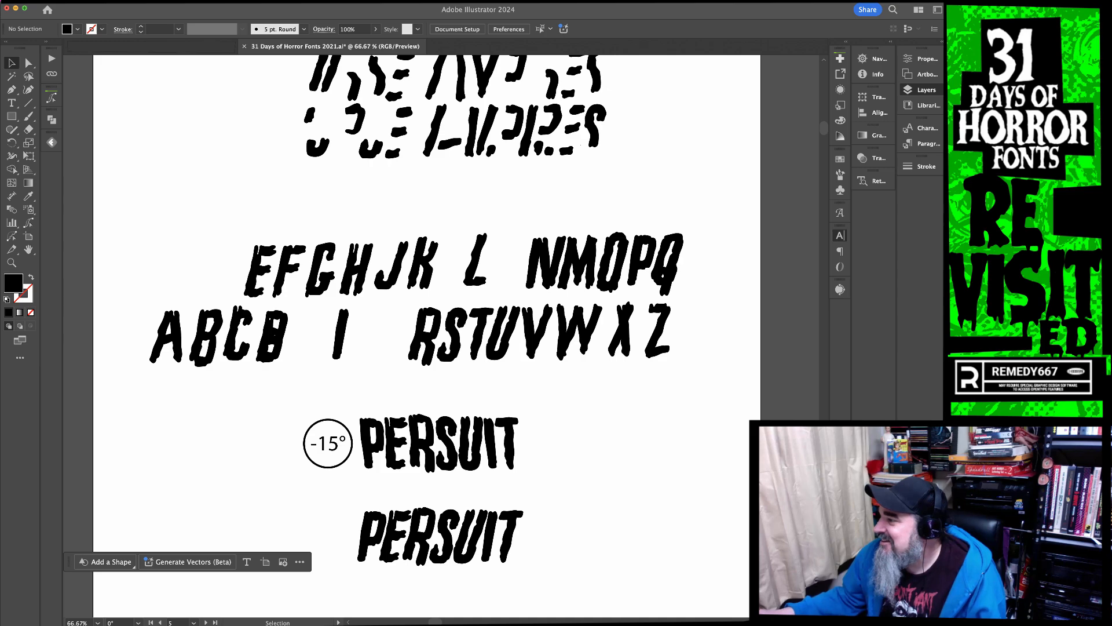
Move the lower, slanted PERSUIT word into the artboard's bottom-left corner
click(303, 197)
drag(286, 198, 256, 216)
drag(526, 564, 559, 398)
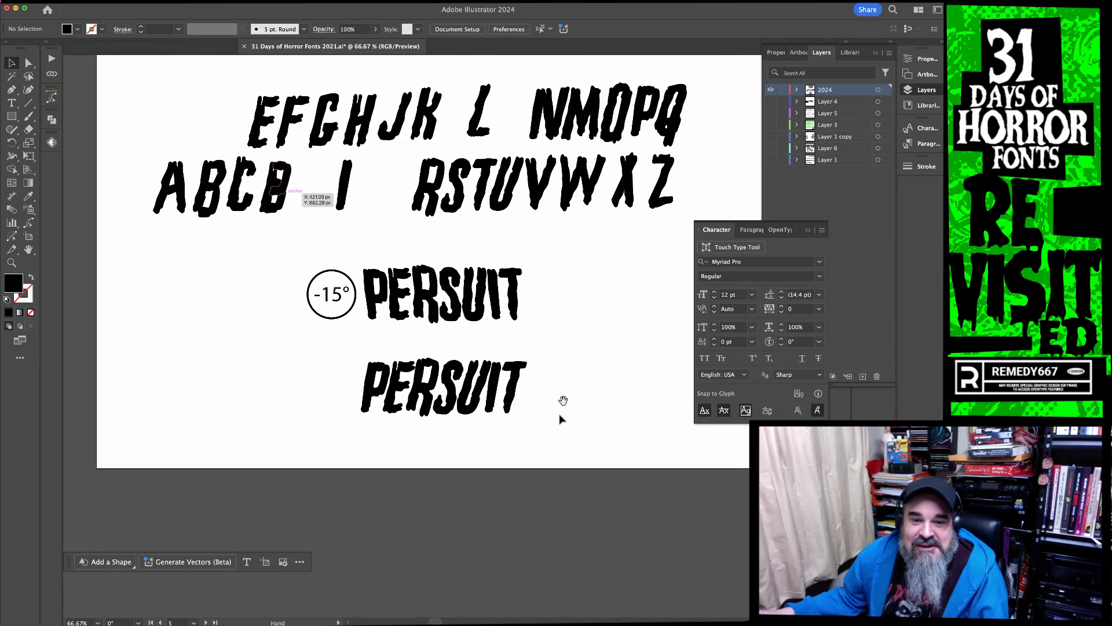
click(425, 394)
drag(399, 389, 218, 439)
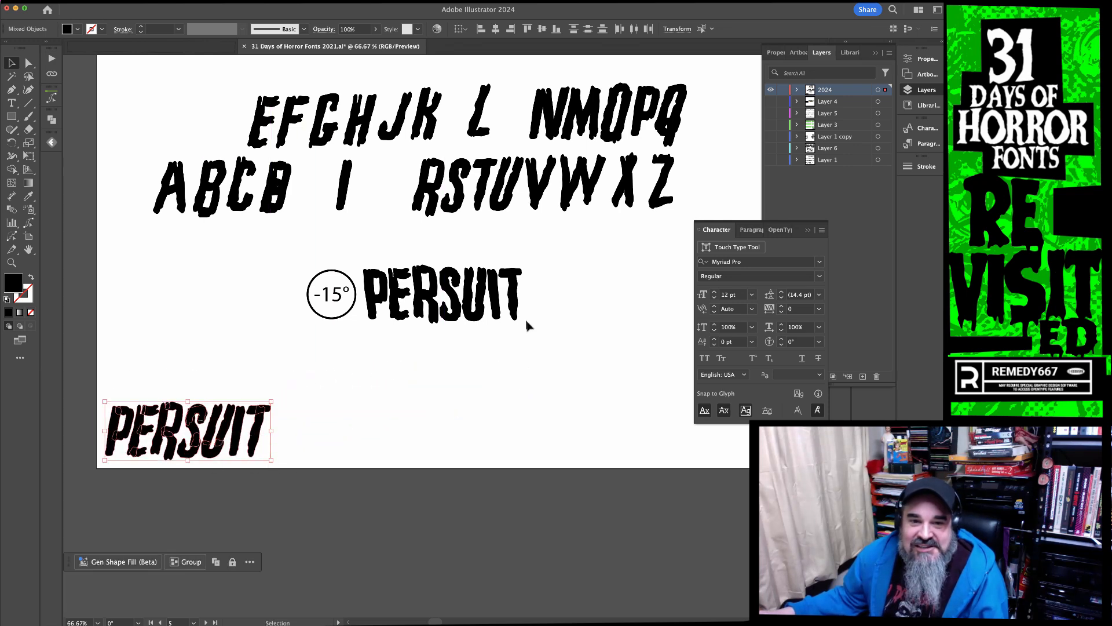
Move the less slanted PERSUIT word together with its circled -15° label to the artboard's bottom-right corner
drag(349, 256, 287, 249)
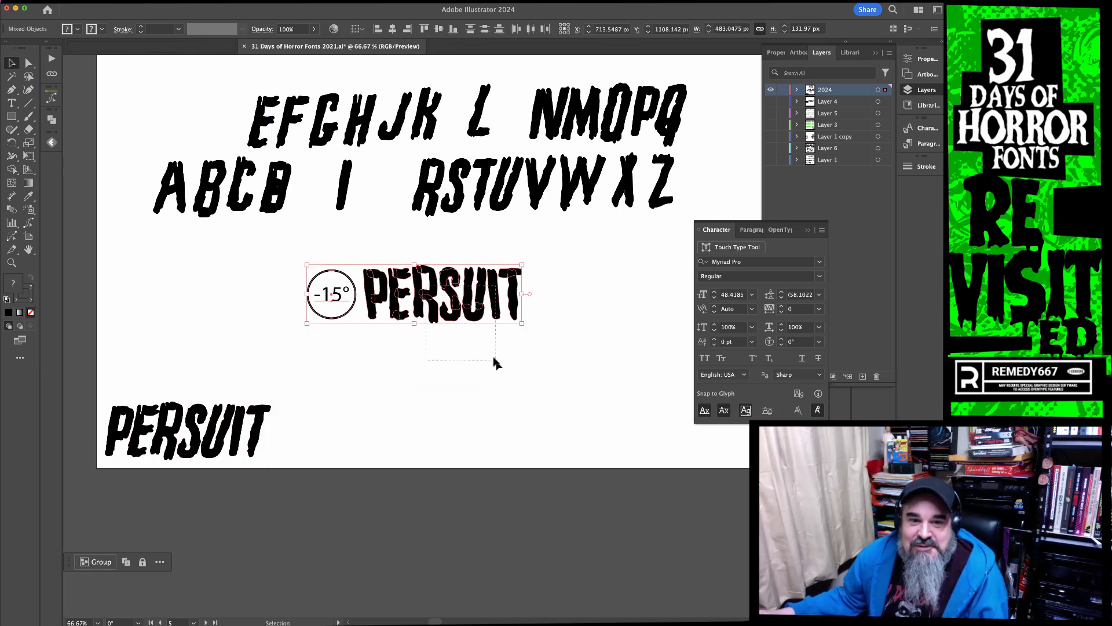
drag(496, 362, 429, 293)
drag(550, 340, 344, 283)
drag(415, 293, 666, 462)
click(646, 278)
scroll(658, 276, up, 2)
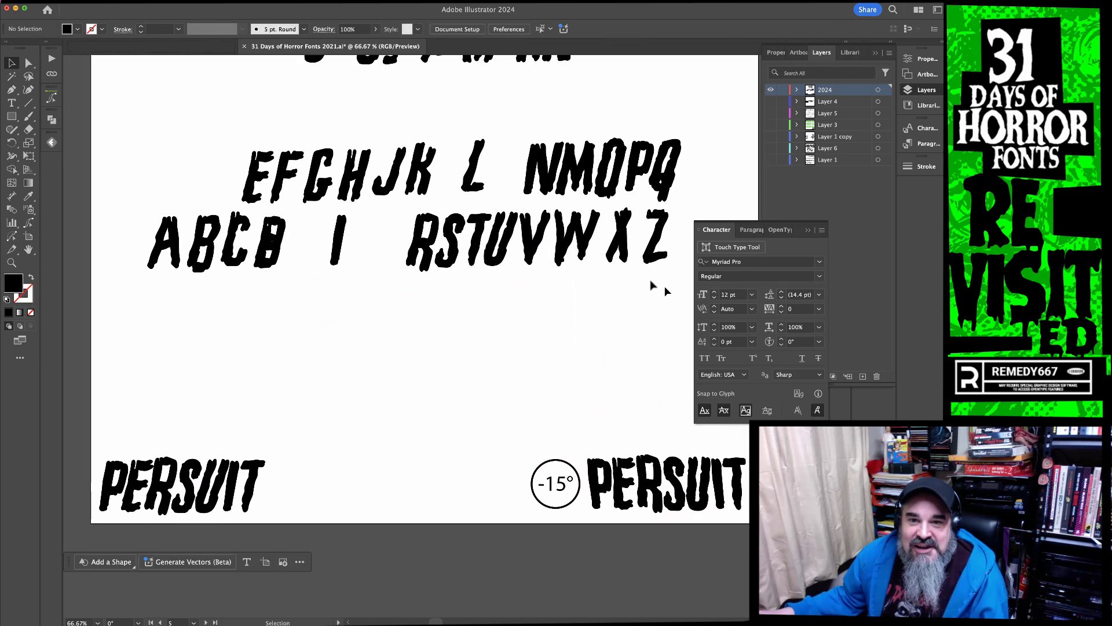
Move both alphabet rows down the artboard to sit just above the two PERSUIT words
drag(114, 219, 372, 241)
click(394, 290)
click(431, 168)
drag(165, 251, 117, 278)
drag(233, 214, 220, 359)
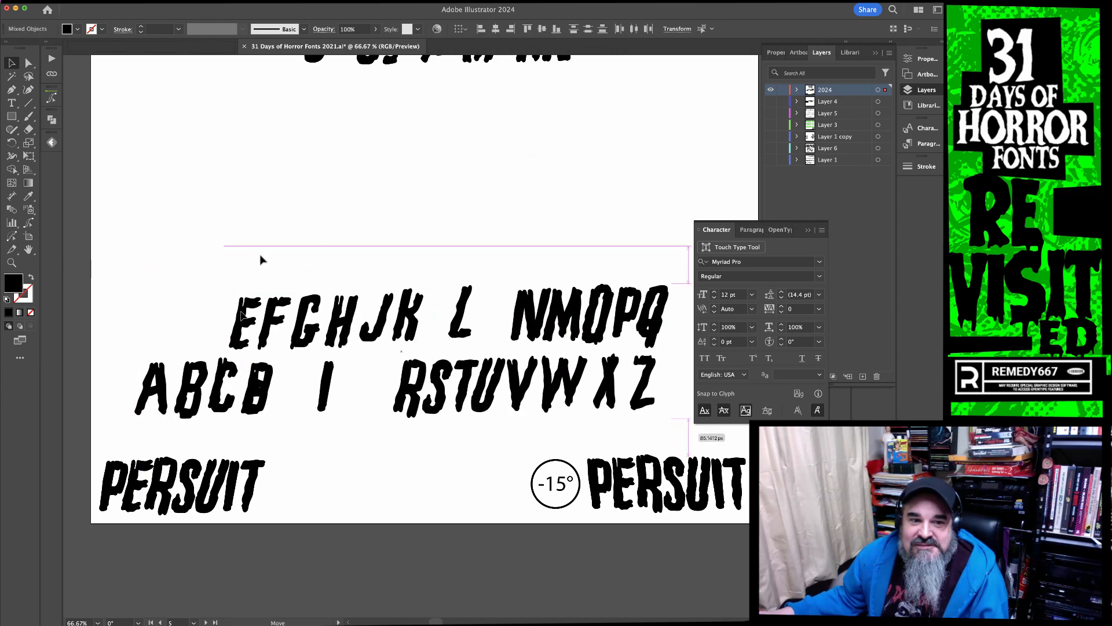
Duplicate the bottom-left slanted PERSUIT word into the empty area between the stroke fragments and the alphabet rows
click(325, 178)
drag(324, 179, 388, 212)
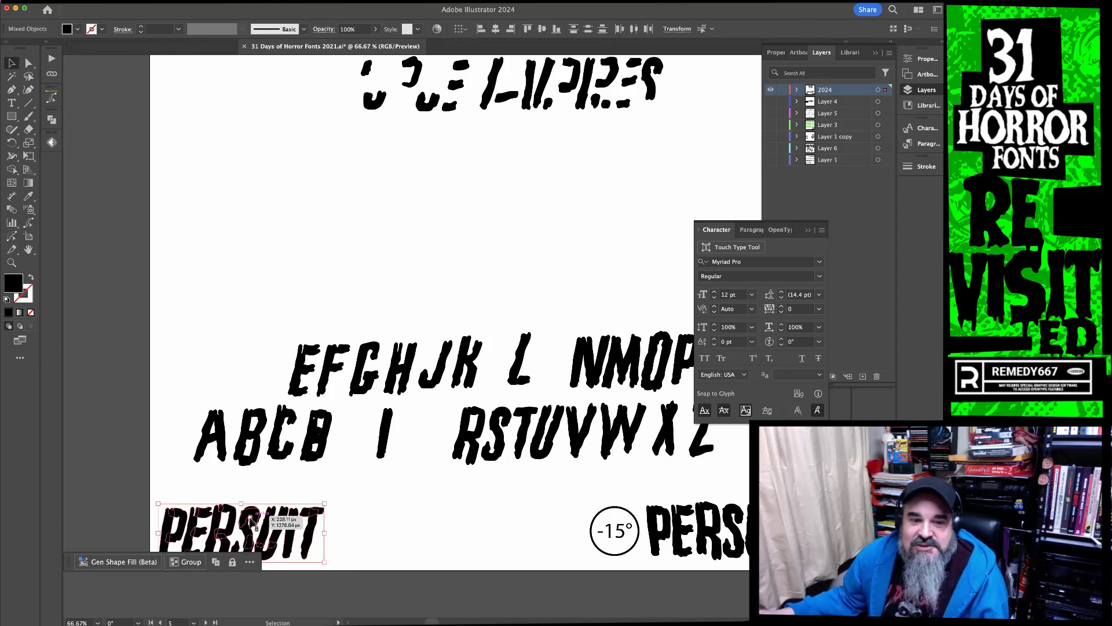
drag(246, 527, 383, 200)
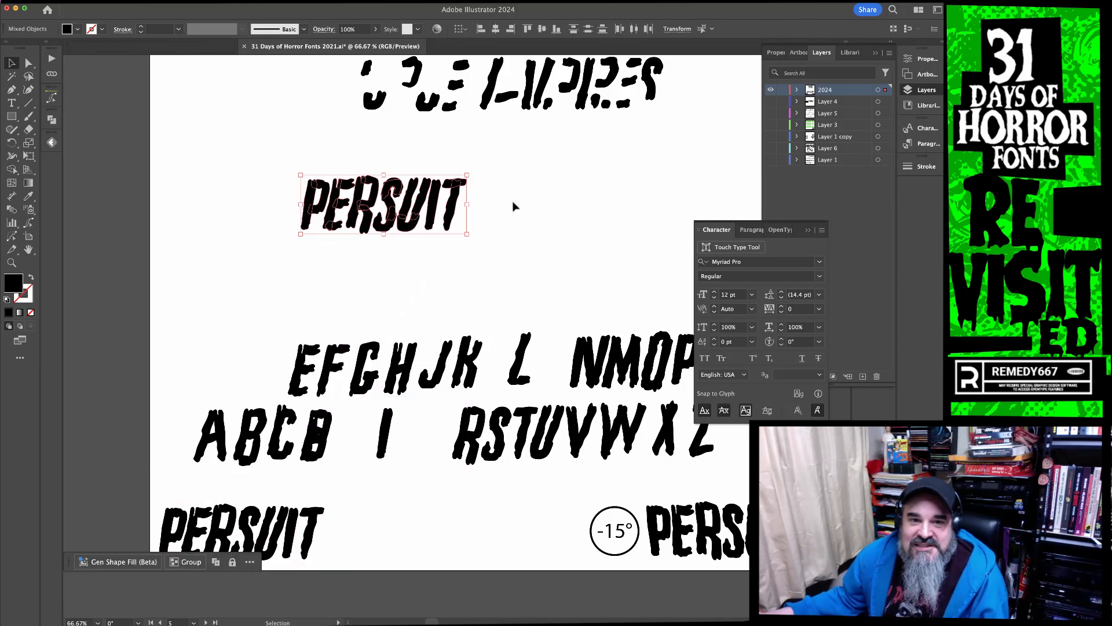
click(516, 202)
Examine the letter shapes and slants of the duplicated PERSUIT word up close
scroll(515, 197, up, 5)
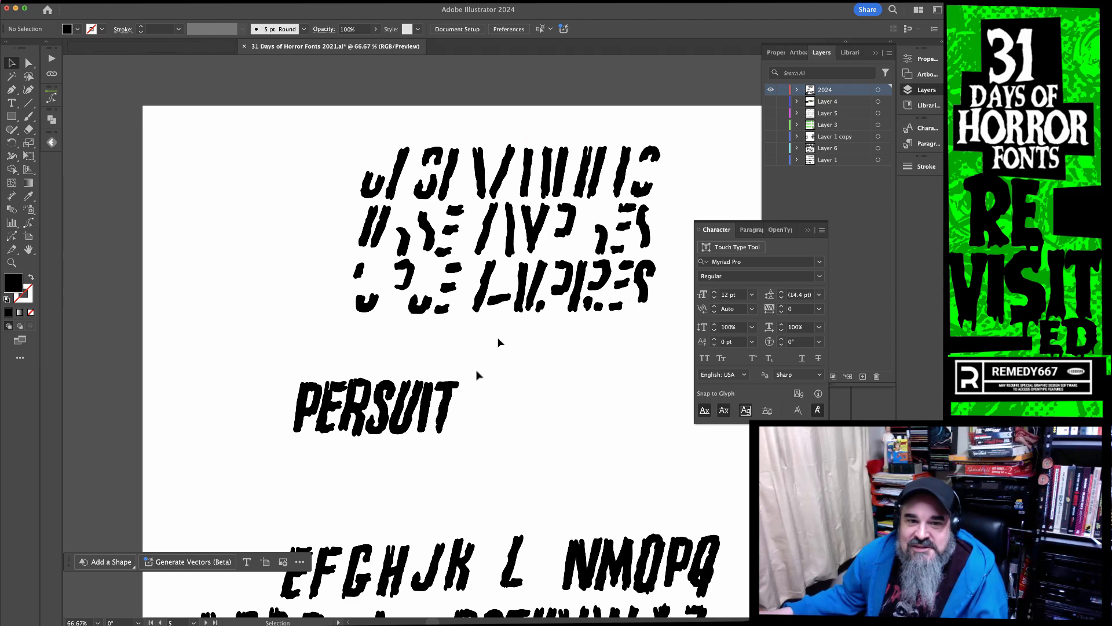
drag(246, 349, 537, 507)
drag(455, 463, 202, 94)
drag(631, 451, 201, 268)
alt+super+click(537, 454)
alt+super+click(536, 454)
alt+super+click(532, 452)
alt+super+click(533, 451)
drag(452, 336, 539, 394)
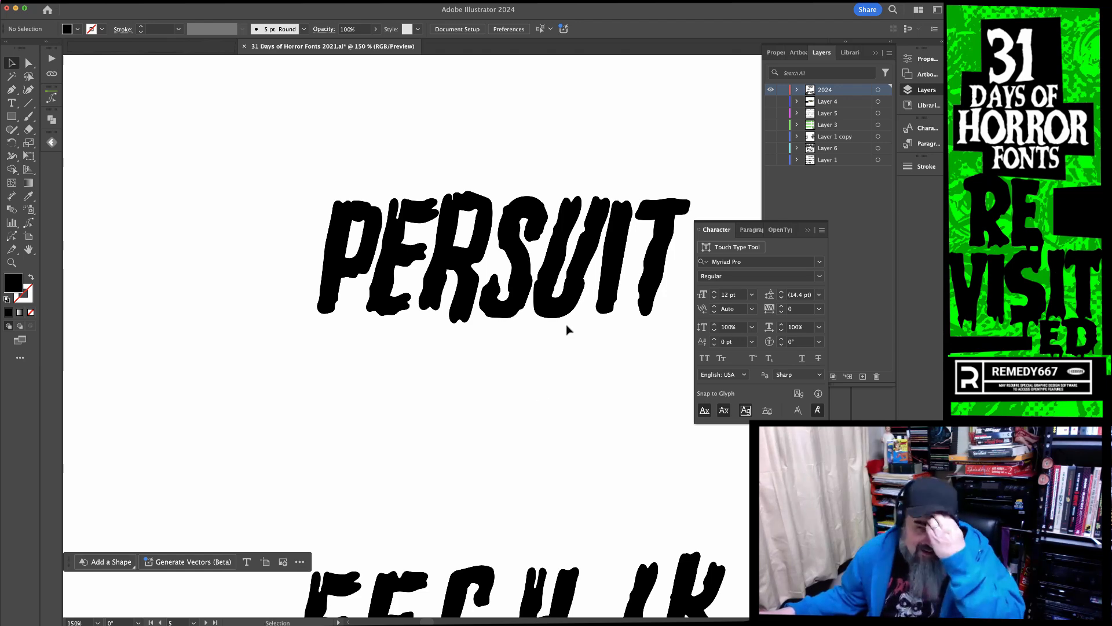
drag(576, 337, 488, 344)
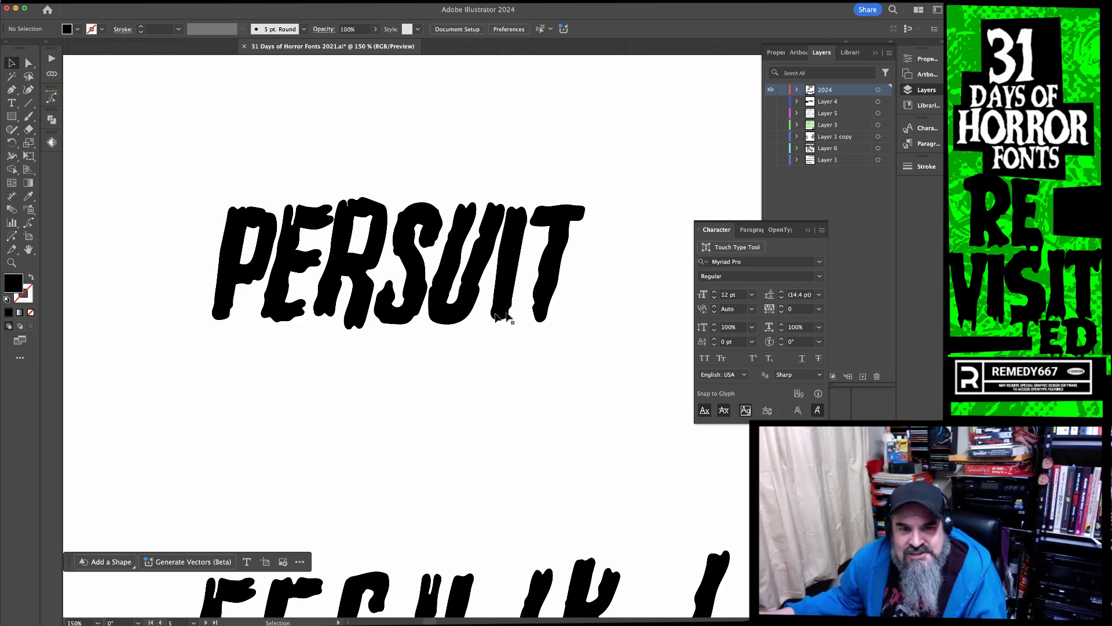
Shear the U of the duplicated PERSUIT word slightly to reduce its slant
click(471, 305)
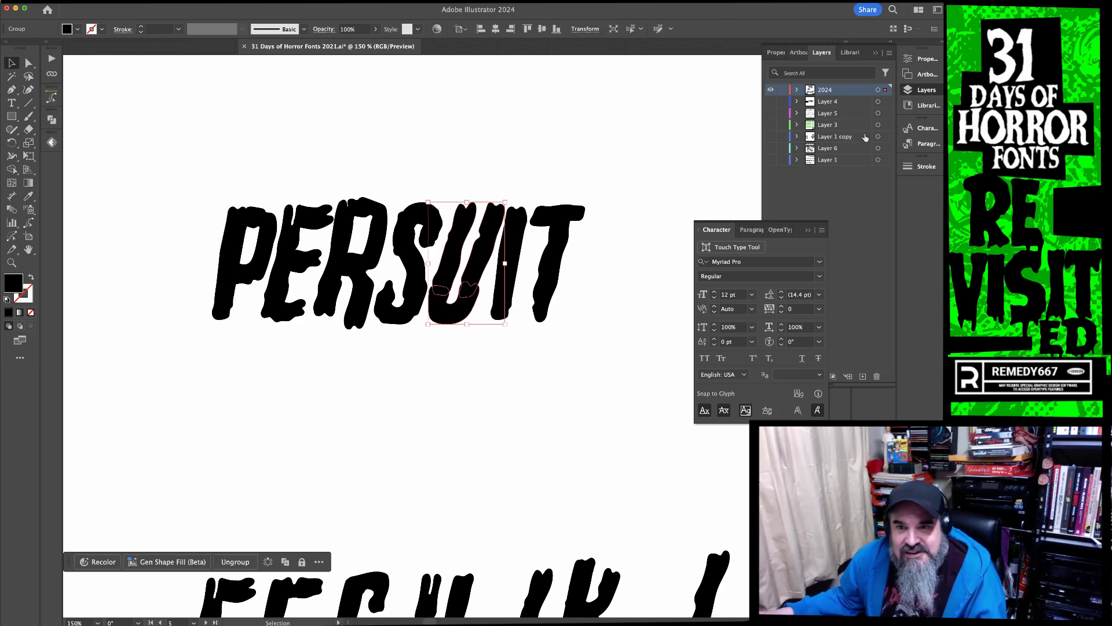
click(882, 45)
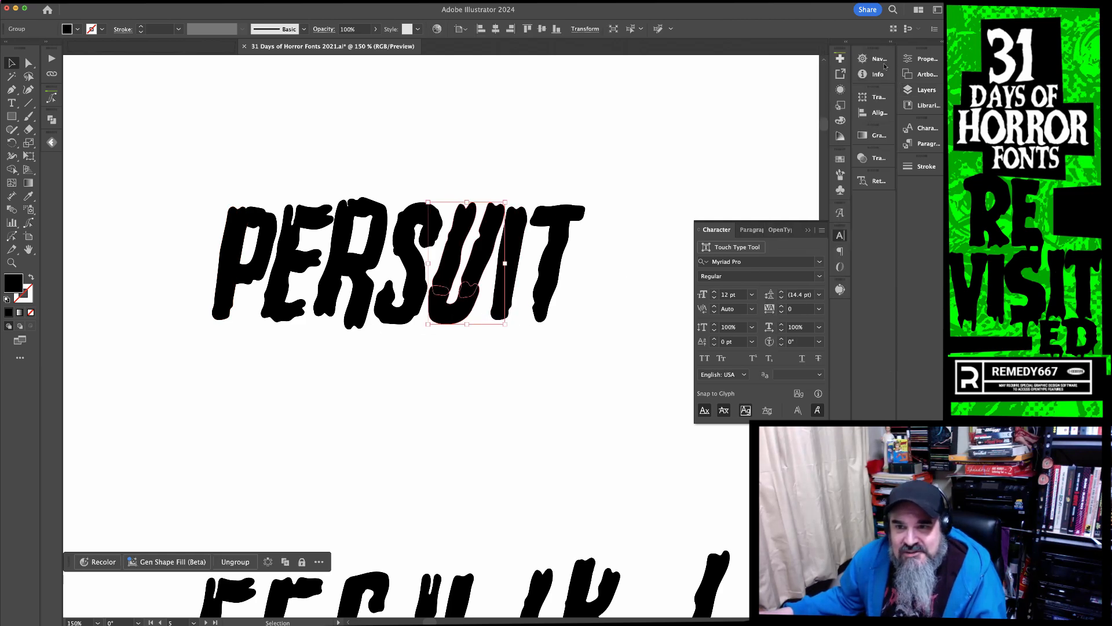
click(863, 97)
click(804, 136)
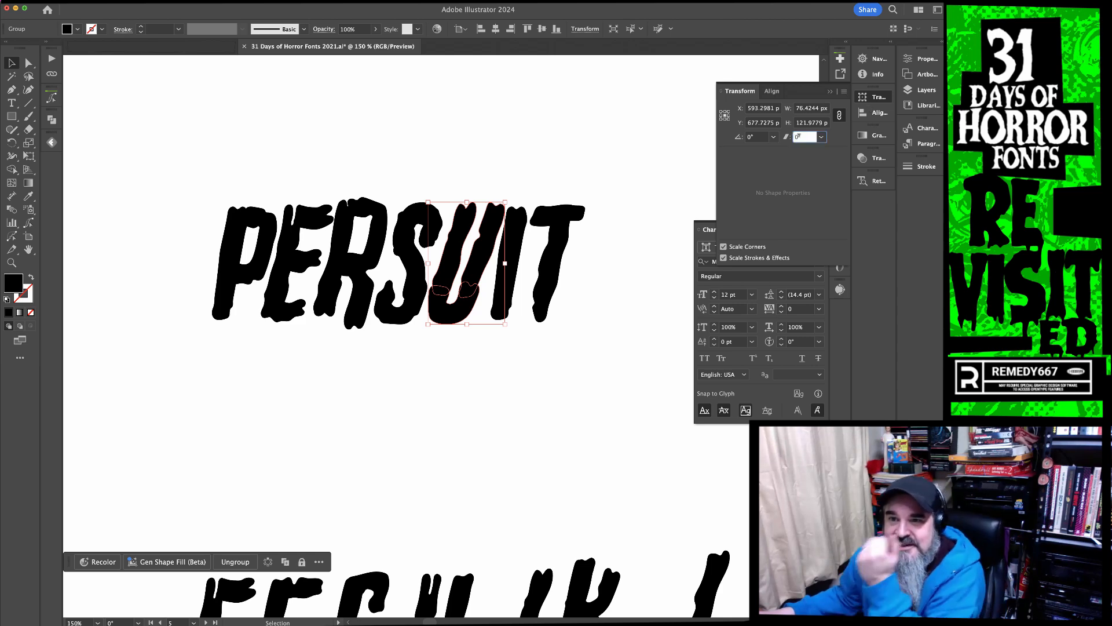
key(Down)
key(Down)
key(Down)
key(Down)
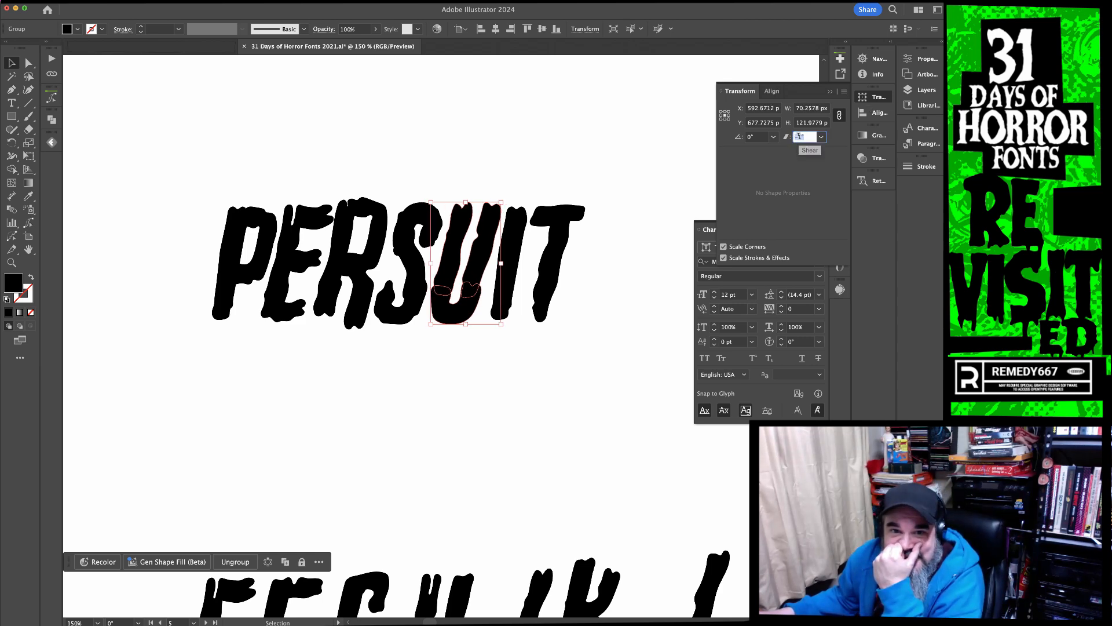
text(a)
Directly select only the vertical stem of the T and shear it slightly to make it more upright
click(555, 243)
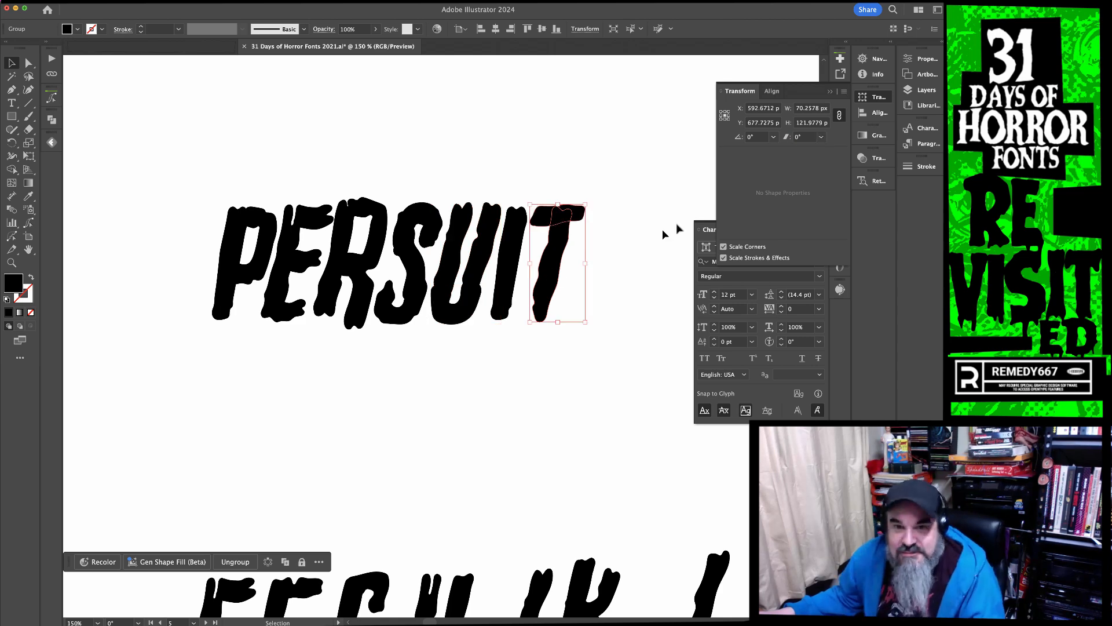
key(a)
click(609, 248)
click(560, 252)
click(789, 136)
key(Down)
key(Down)
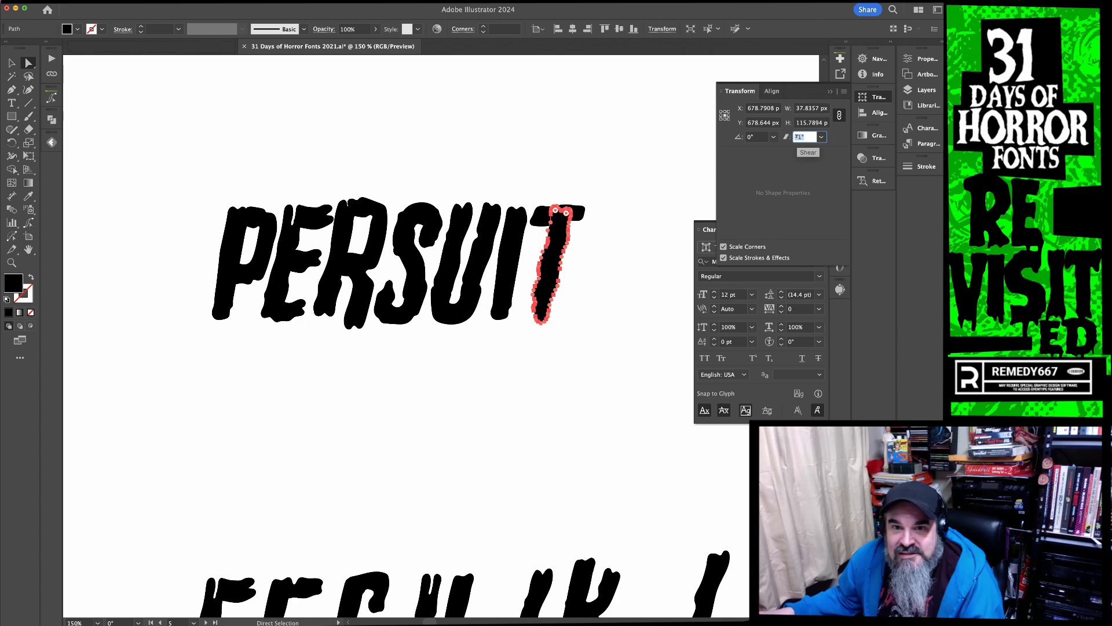
click(628, 224)
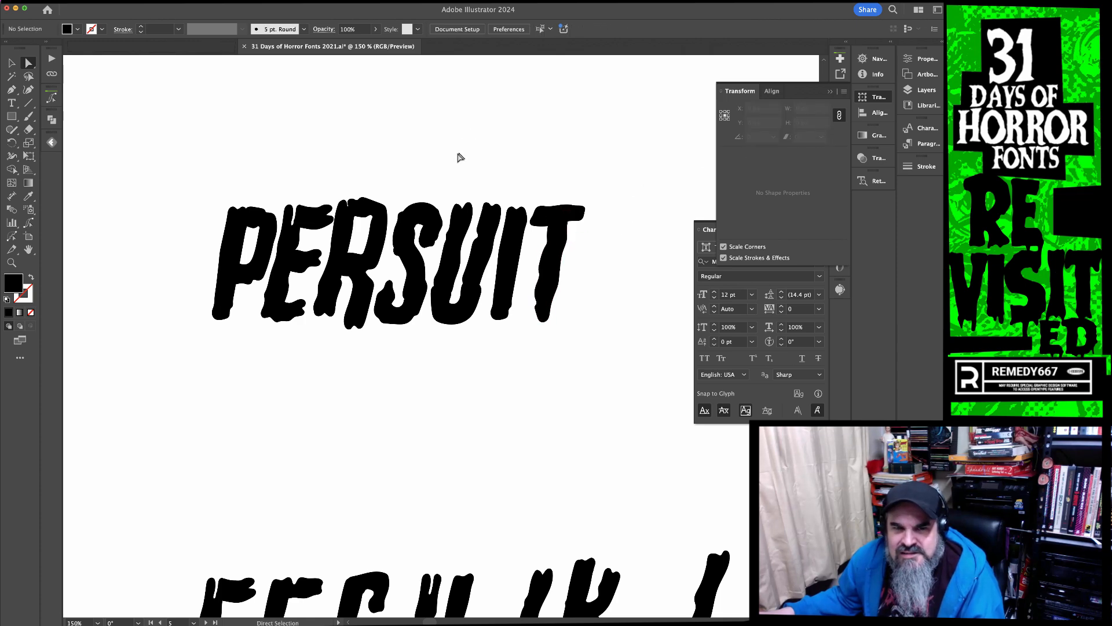
Shear the letter I slightly to adjust its slant to the neighbouring letters
key(v)
drag(631, 194, 207, 322)
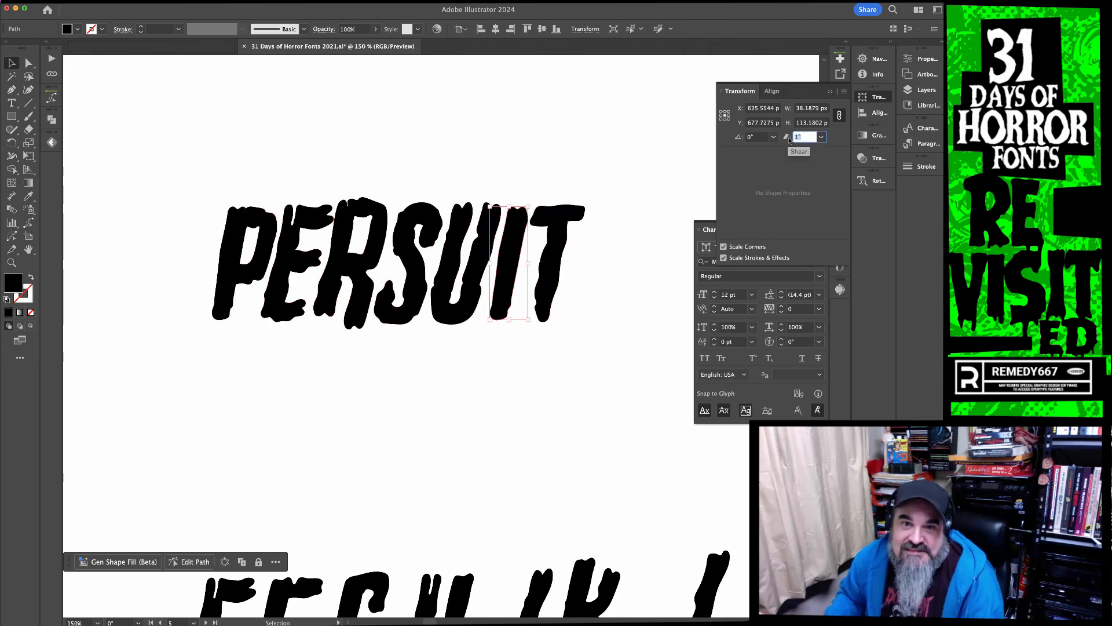
key(Return)
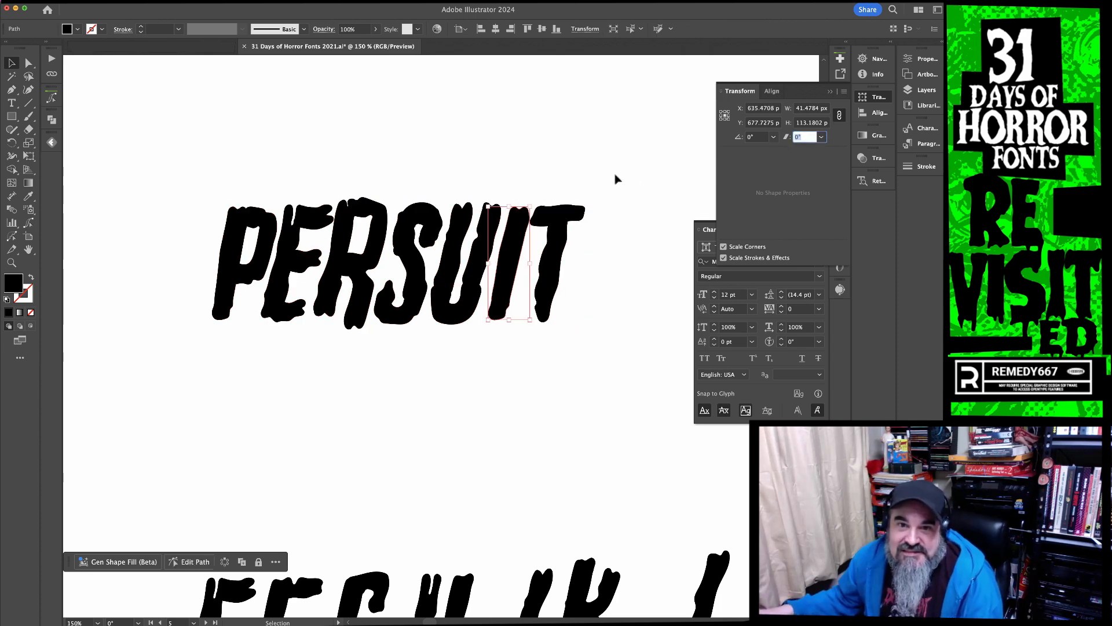
click(586, 220)
drag(588, 282, 576, 268)
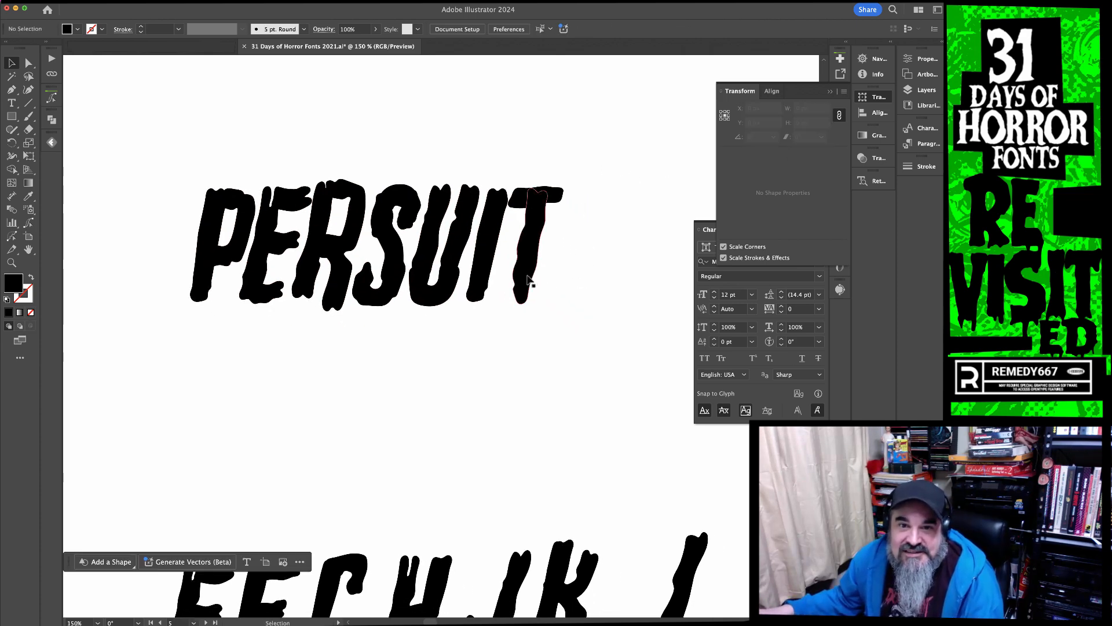
Duplicate the adjusted PERSUIT word into the empty space beneath it
click(534, 280)
click(573, 325)
drag(455, 307, 427, 261)
drag(615, 271, 222, 144)
drag(415, 224, 416, 459)
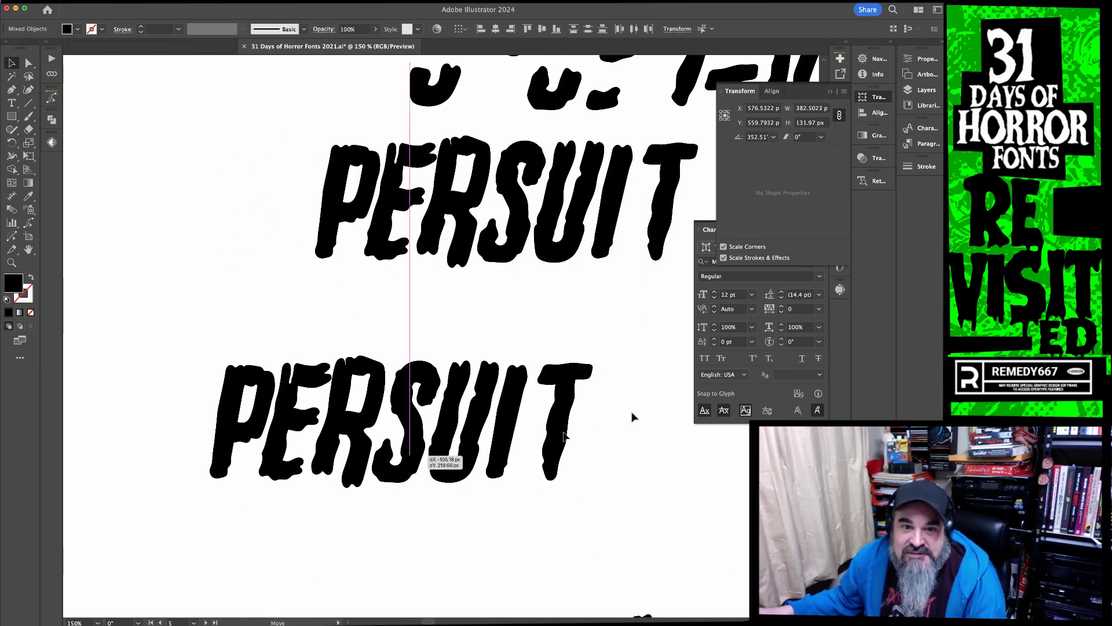
click(588, 421)
Rearrange the letters of the lower copy into alphabetical order: E, I, P, R, S, T, U
drag(470, 426, 618, 432)
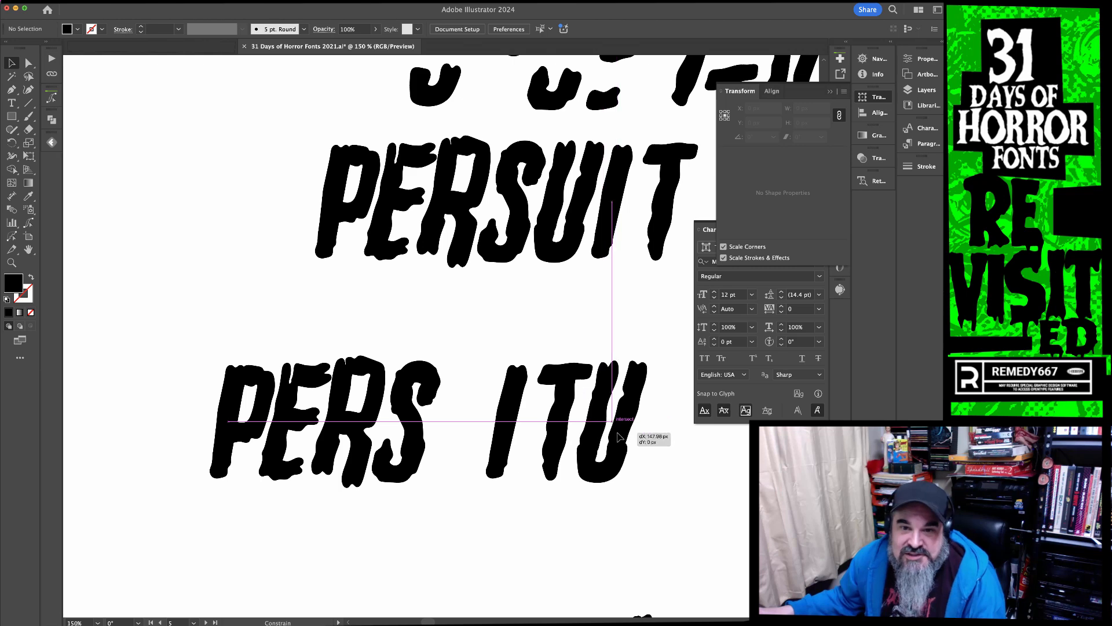
drag(414, 429, 72, 422)
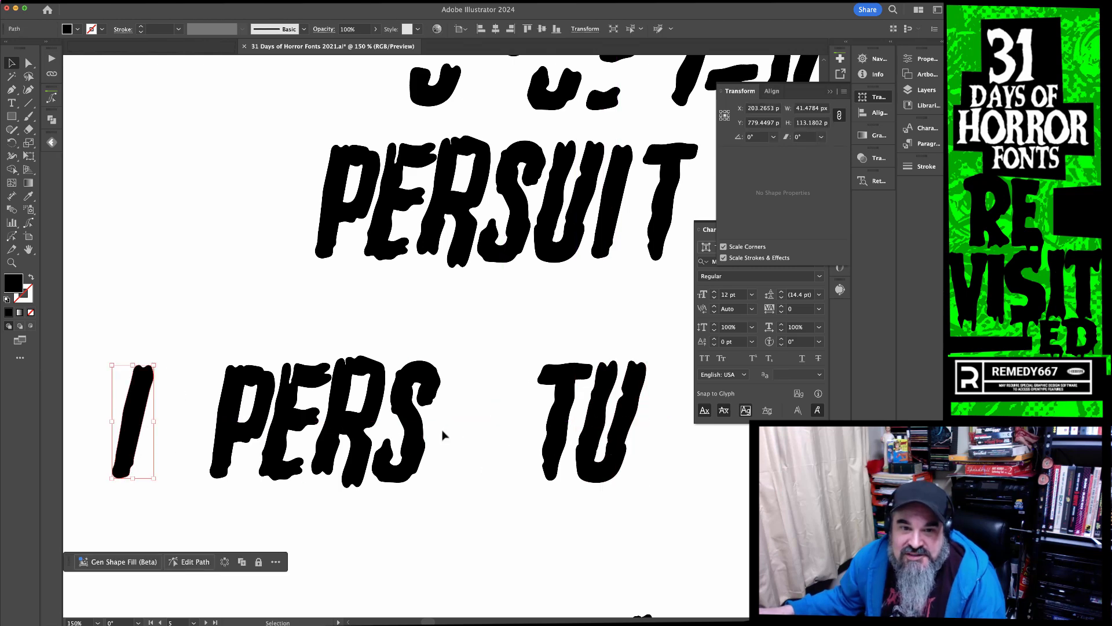
click(414, 431)
drag(346, 433, 439, 433)
click(320, 433)
drag(320, 433, 218, 412)
click(412, 417)
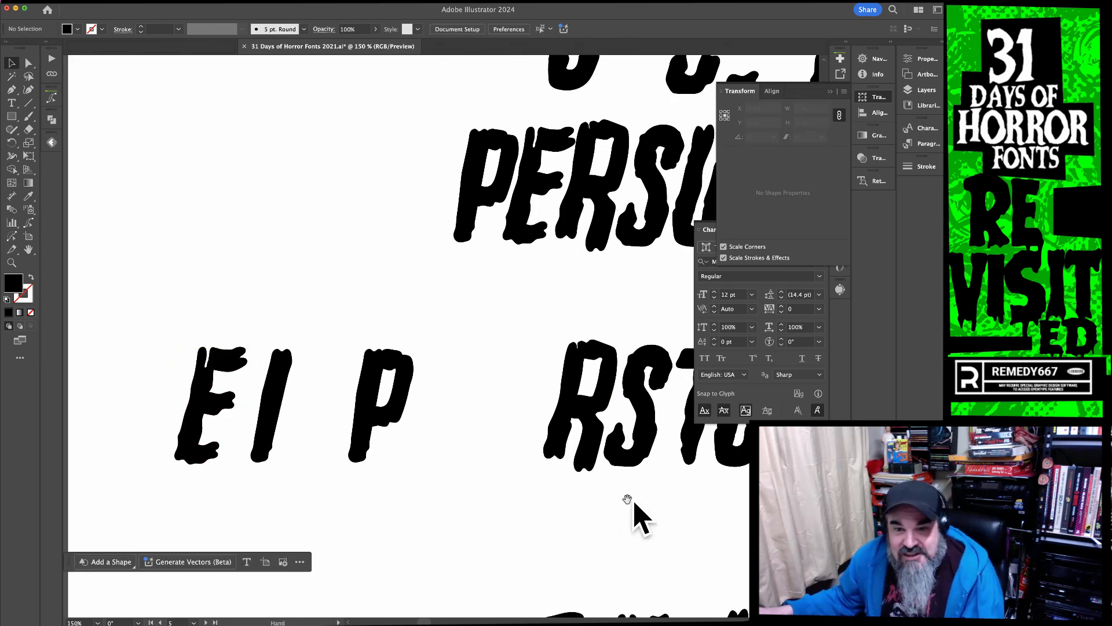
Copy the S and the U into the space beside the P, with the U before the S
drag(651, 501, 494, 486)
drag(579, 463, 339, 452)
click(644, 450)
drag(518, 451, 179, 452)
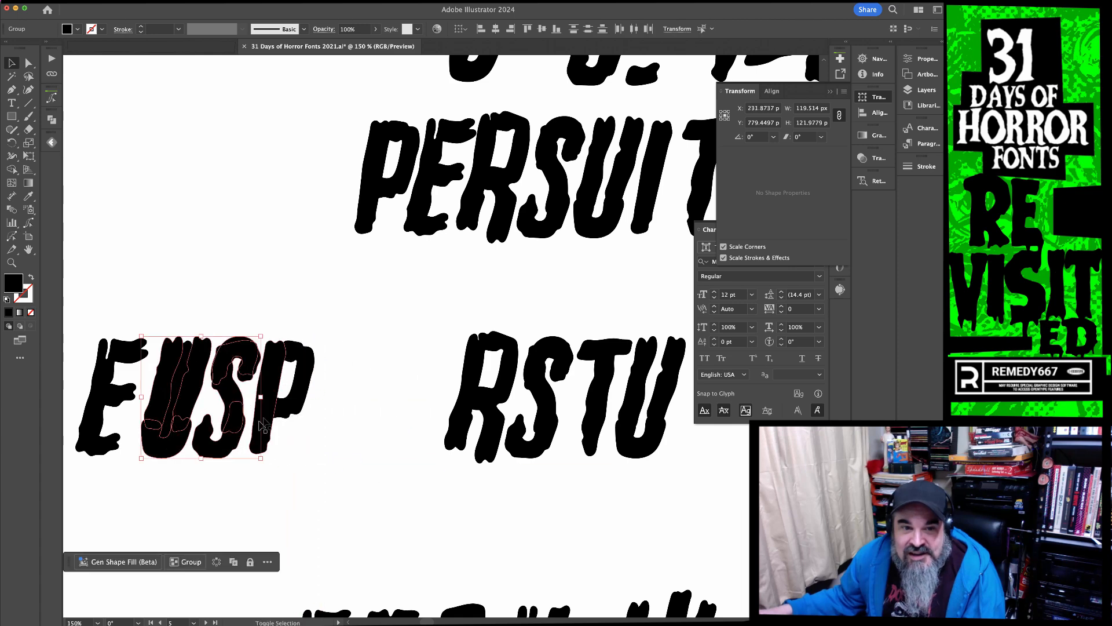
drag(276, 414, 361, 457)
Unite the overlapping pieces of the copied S and the copied U into one shape each with Pathfinder
click(206, 310)
drag(206, 311, 378, 500)
drag(378, 500, 307, 242)
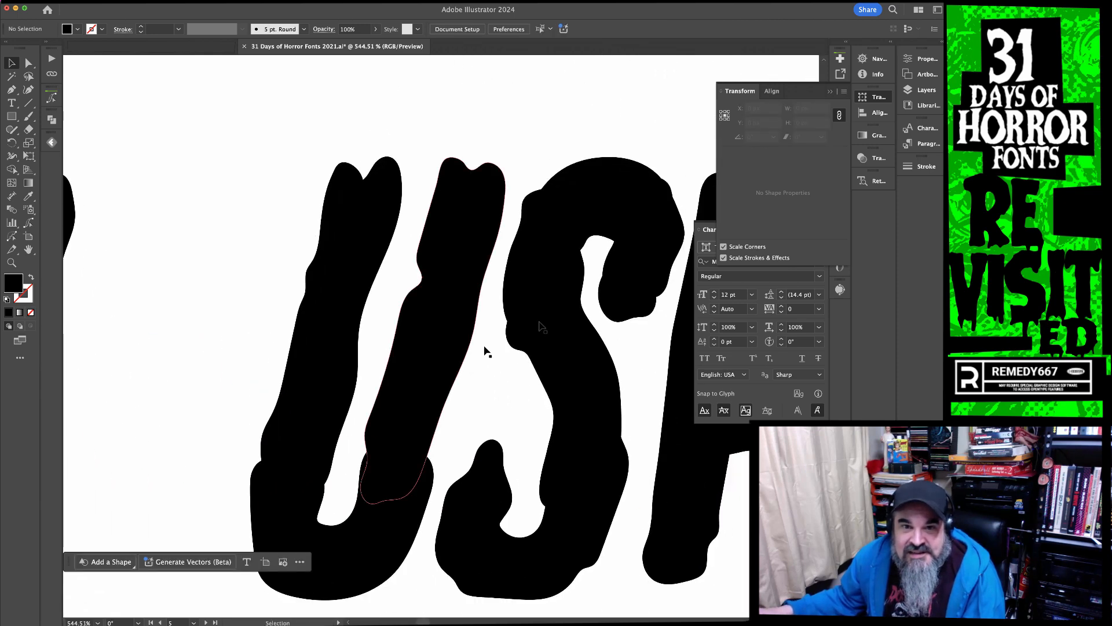
click(650, 248)
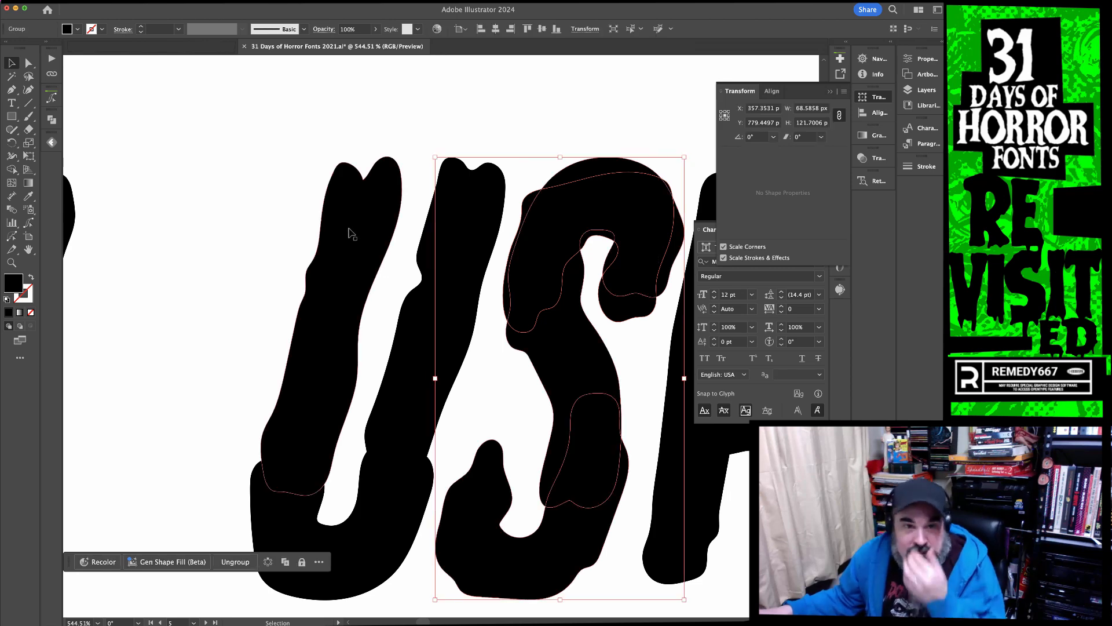
click(51, 119)
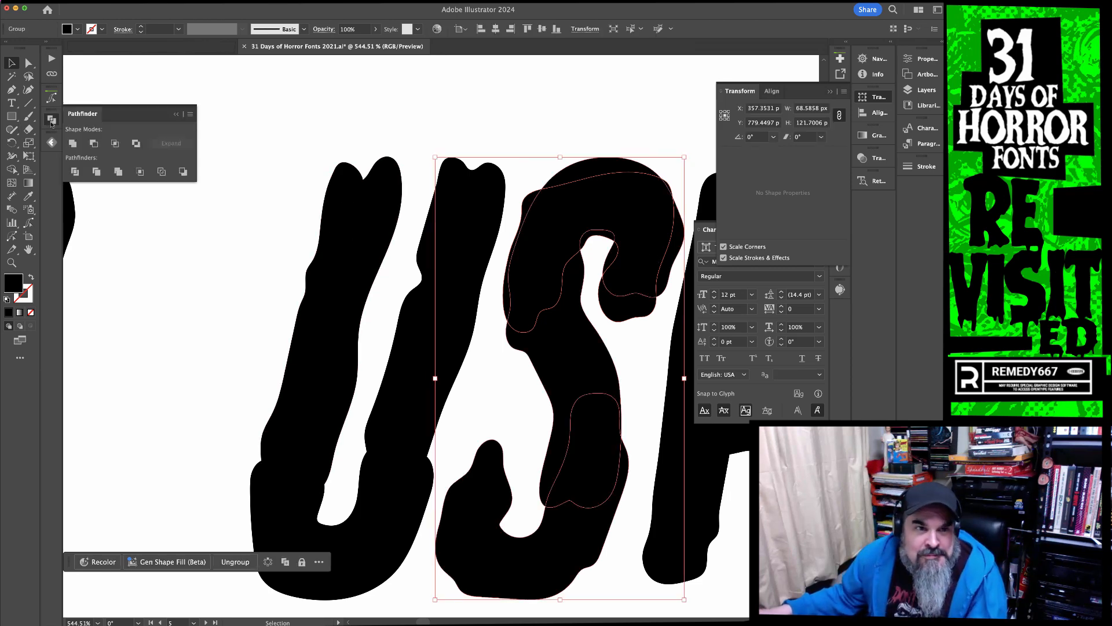
click(74, 147)
click(347, 248)
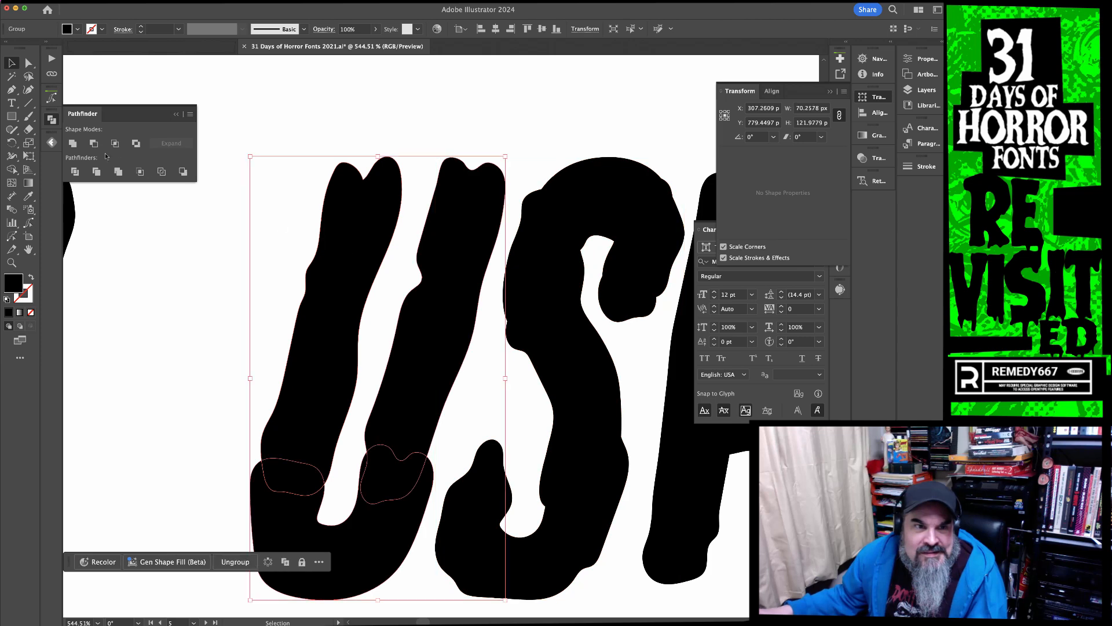
click(70, 143)
click(206, 297)
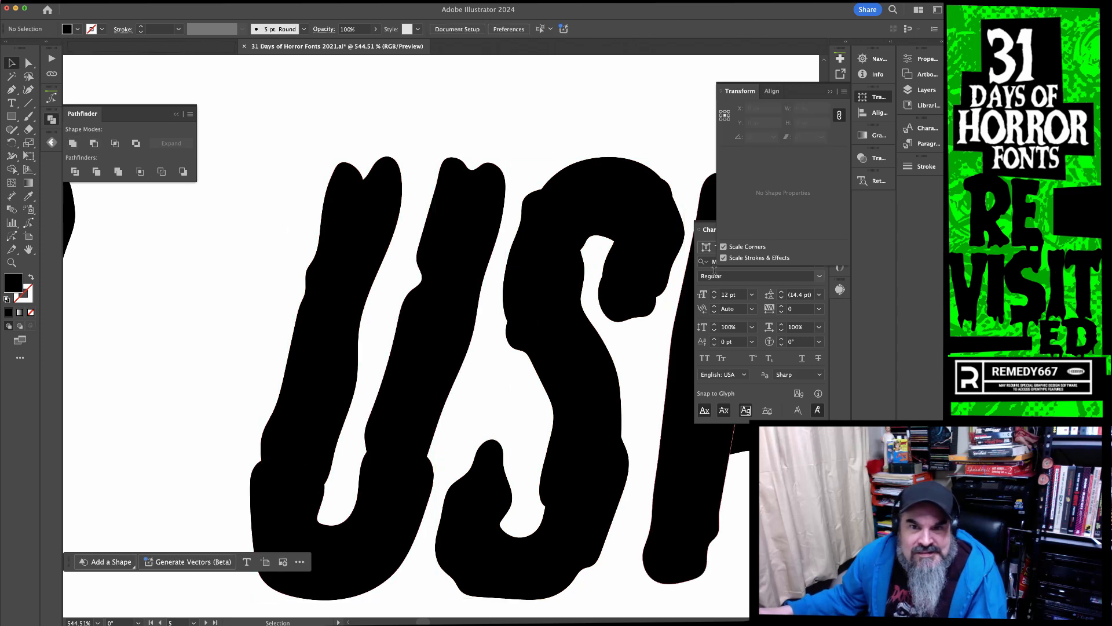
Erase a diagonal gap through the middle of the united S to split it into upper and lower parts
click(636, 300)
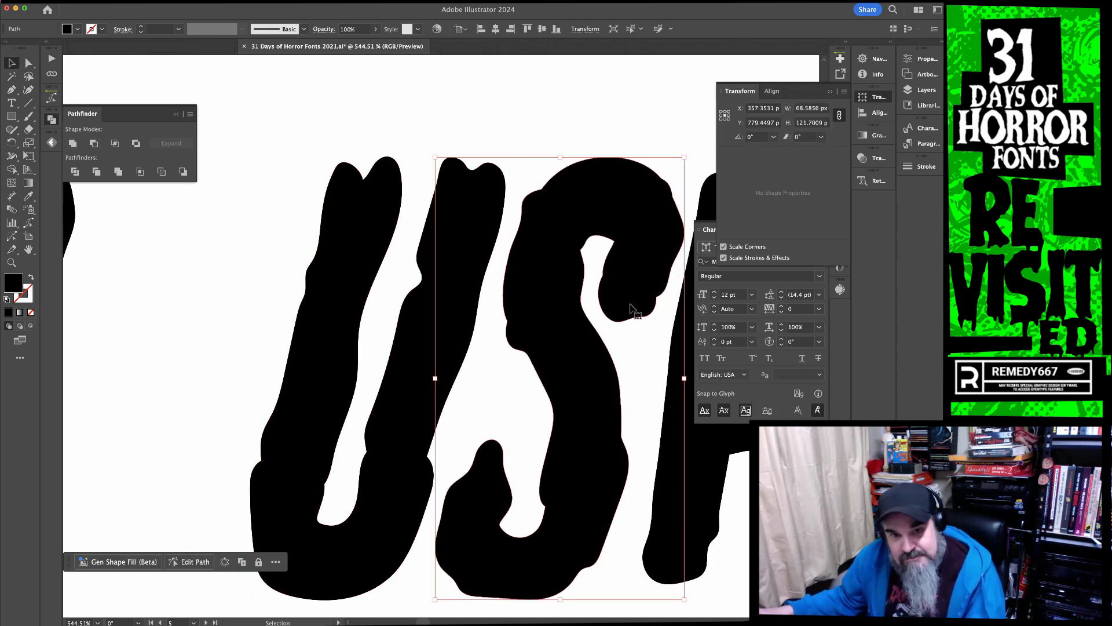
key(shift+e)
drag(626, 348, 525, 442)
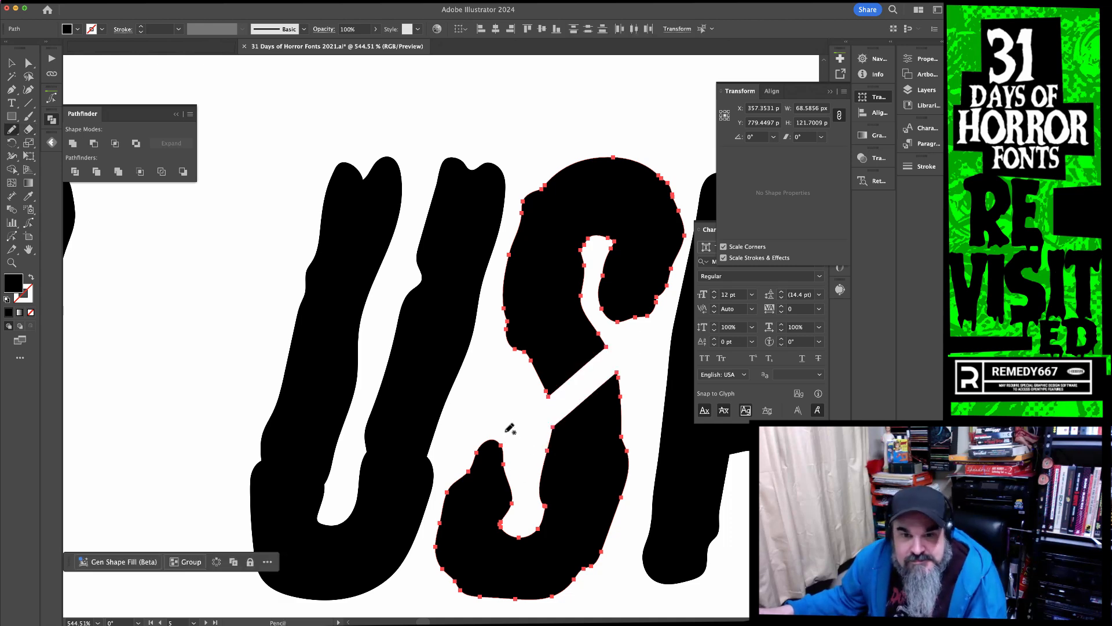
key(v)
click(432, 410)
Redraw the cut edges of both S parts with the Pencil tool to leave a curved top cap and bottom bowl
click(562, 295)
key(n)
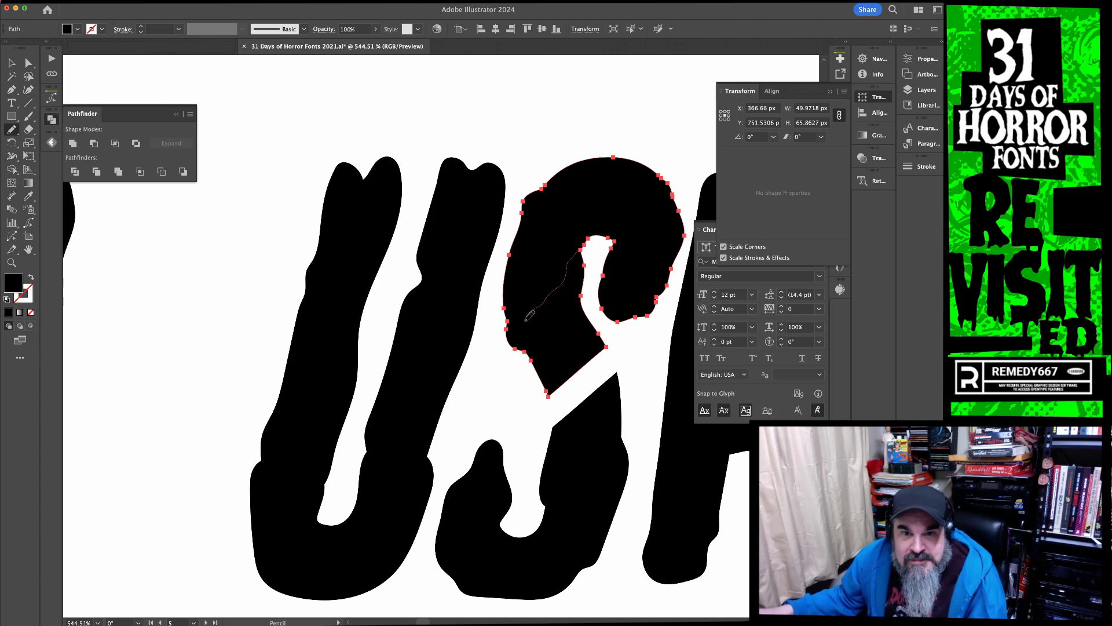
drag(509, 318, 507, 322)
ctrl+click(560, 510)
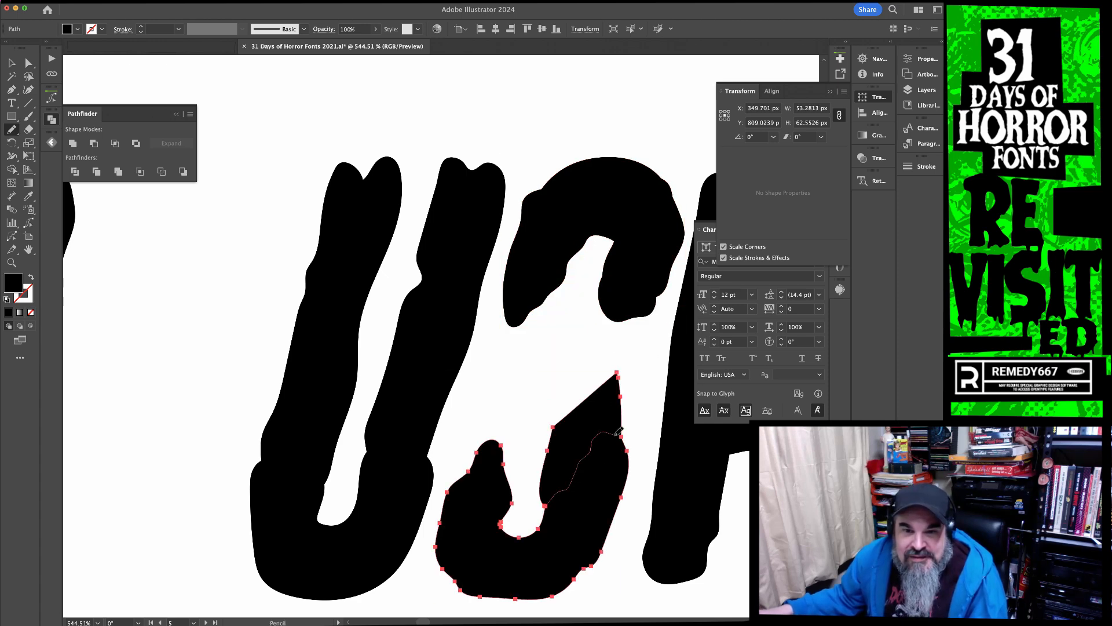
drag(626, 436, 626, 434)
ctrl+click(603, 405)
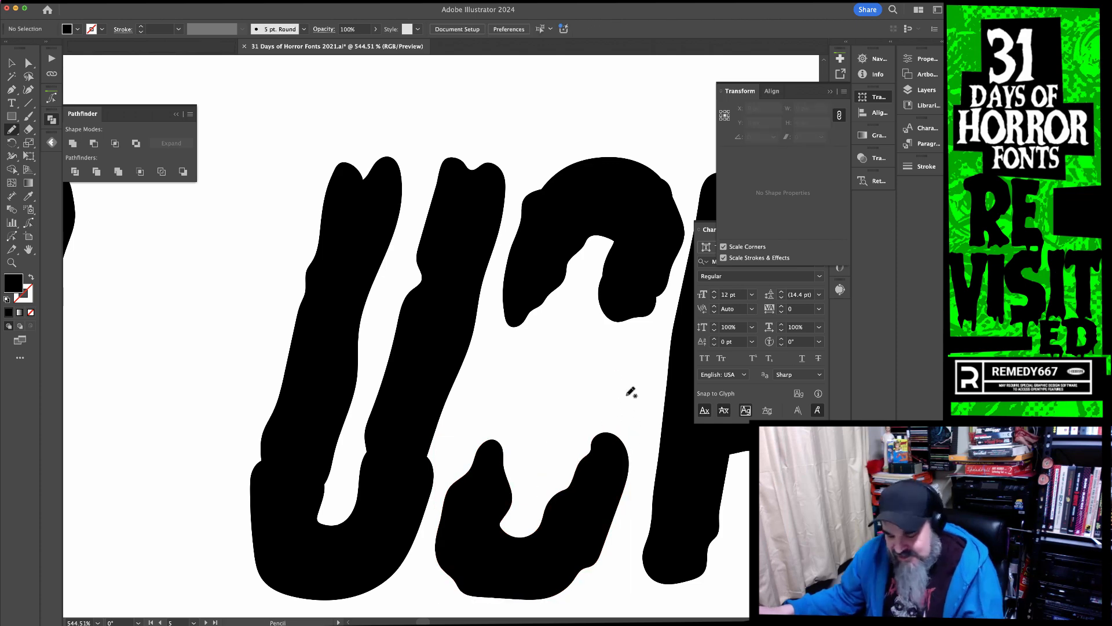
Erase through the base of the U and redraw the lower ends with the Pencil tool to leave two separate stems
key(v)
click(406, 364)
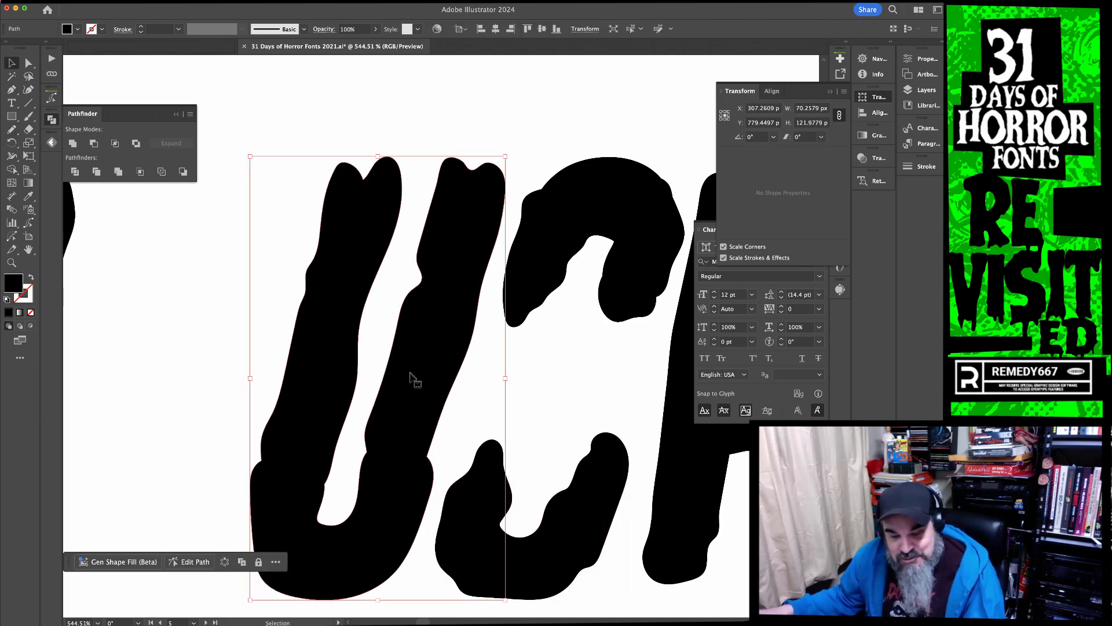
key(shift+e)
drag(352, 534, 360, 605)
key(n)
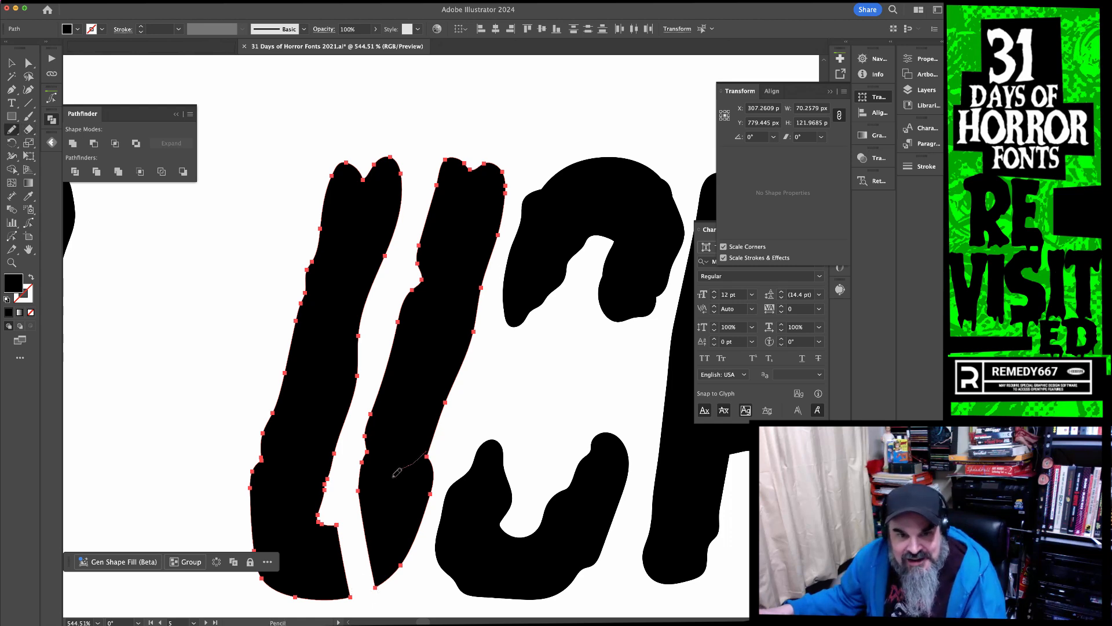
drag(370, 450, 367, 452)
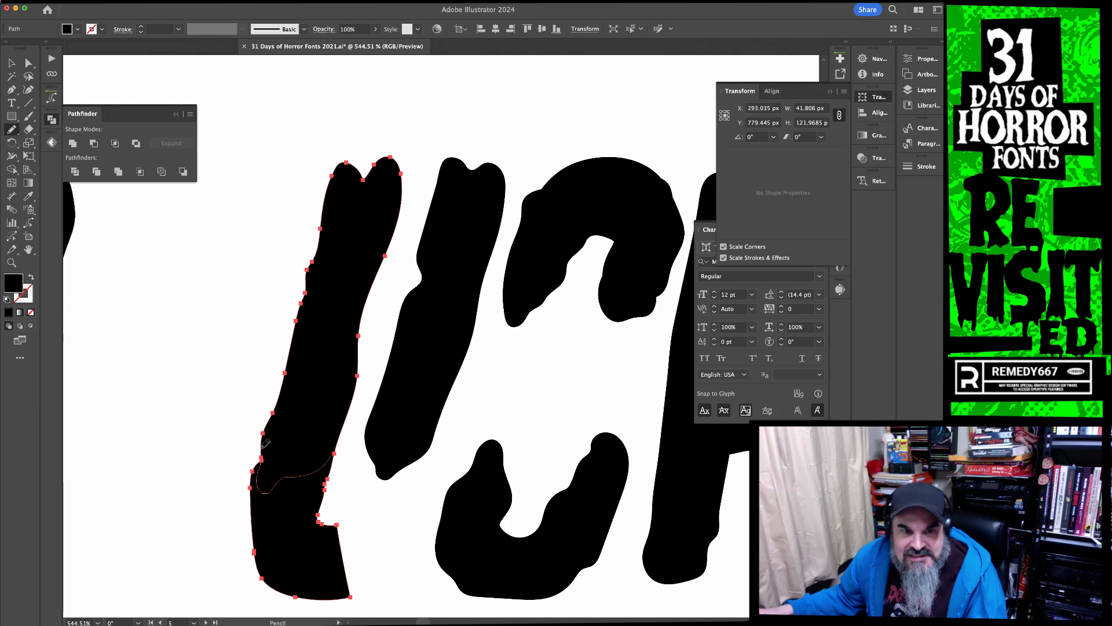
drag(261, 449, 263, 435)
Move both U stems between the S's cap and bowl to assemble a letter O
key(v)
click(316, 429)
shift+click(405, 420)
drag(407, 424, 589, 469)
click(409, 422)
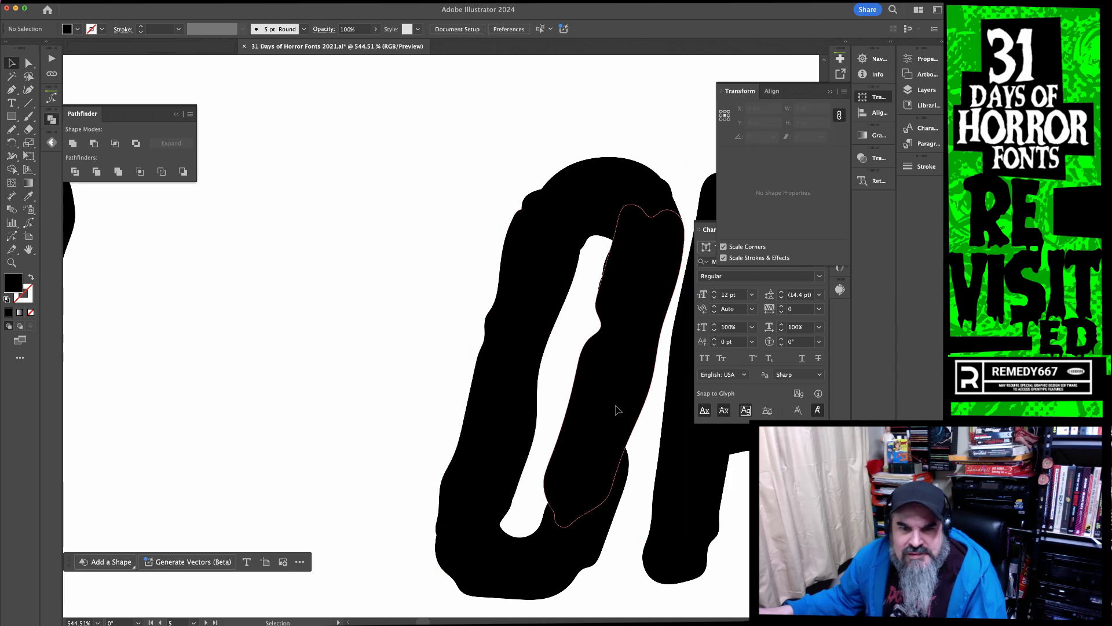
Nudge the O's right stem to the right and shear it to a slightly more upright slant
click(617, 411)
key(Right)
key(Right)
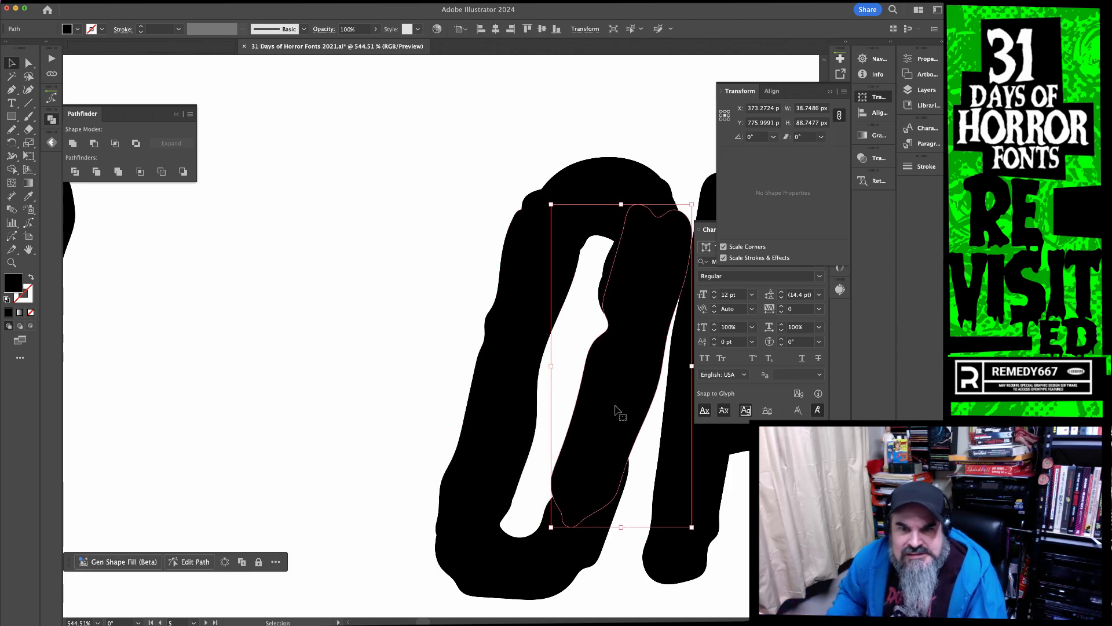
scroll(568, 394, right, 5)
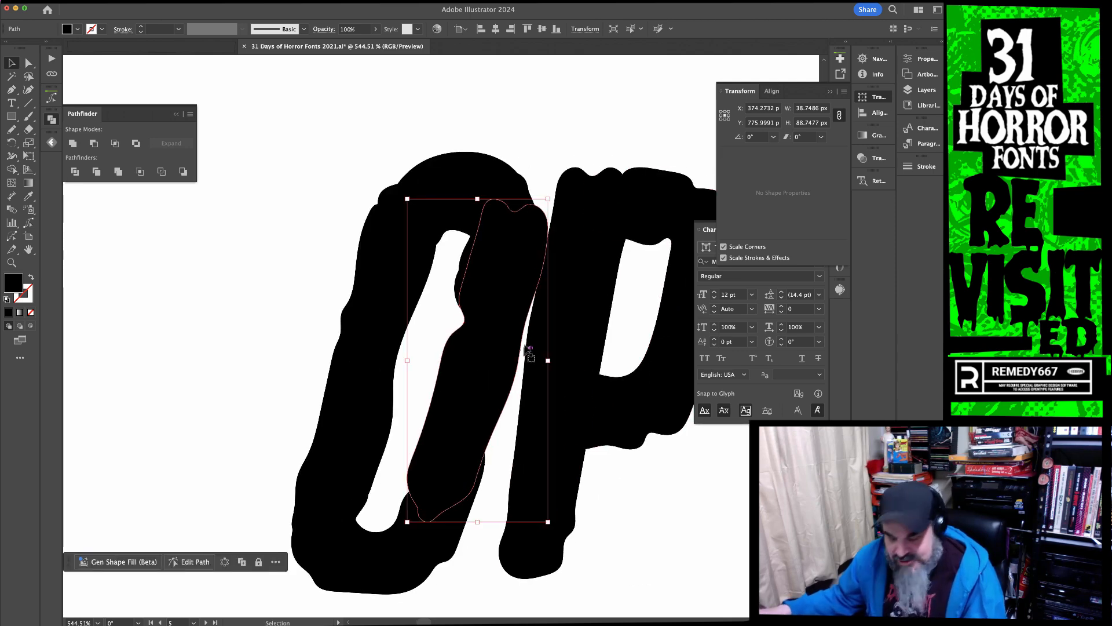
key(n)
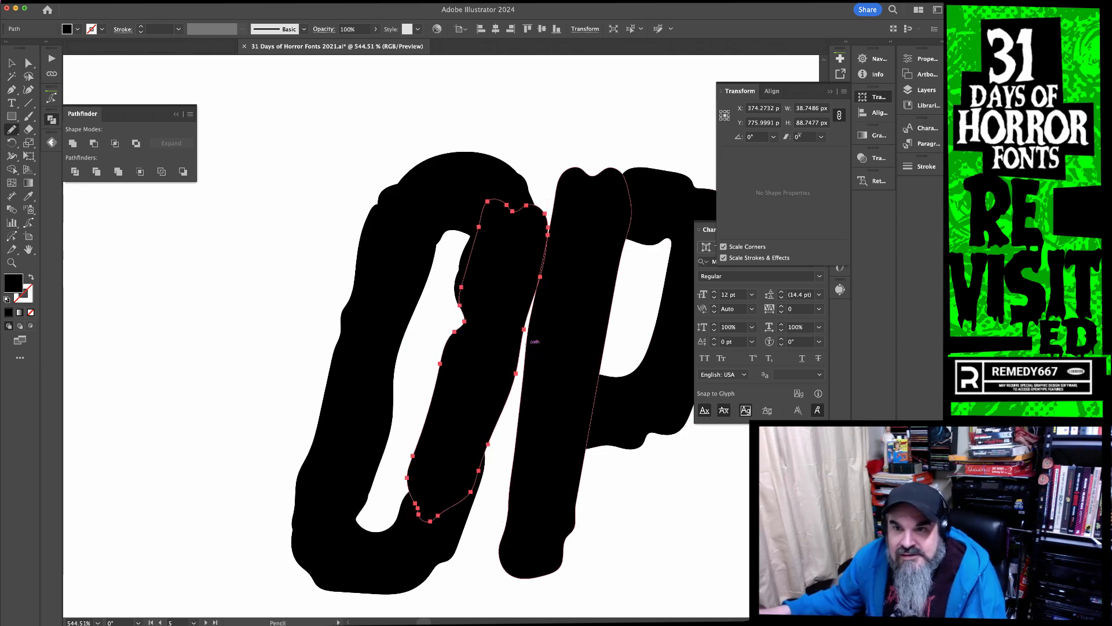
click(805, 136)
key(Down)
key(Down)
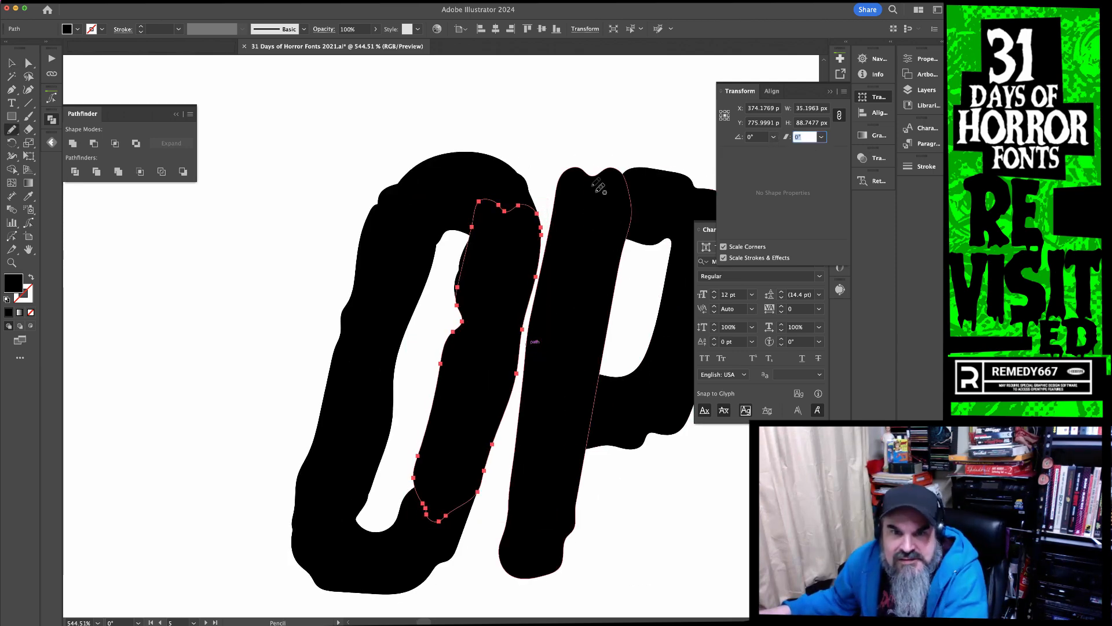
Redraw the ends of the O's two stems with the Pencil tool so they blend into the cap and bowl
super+click(508, 129)
drag(484, 360, 482, 368)
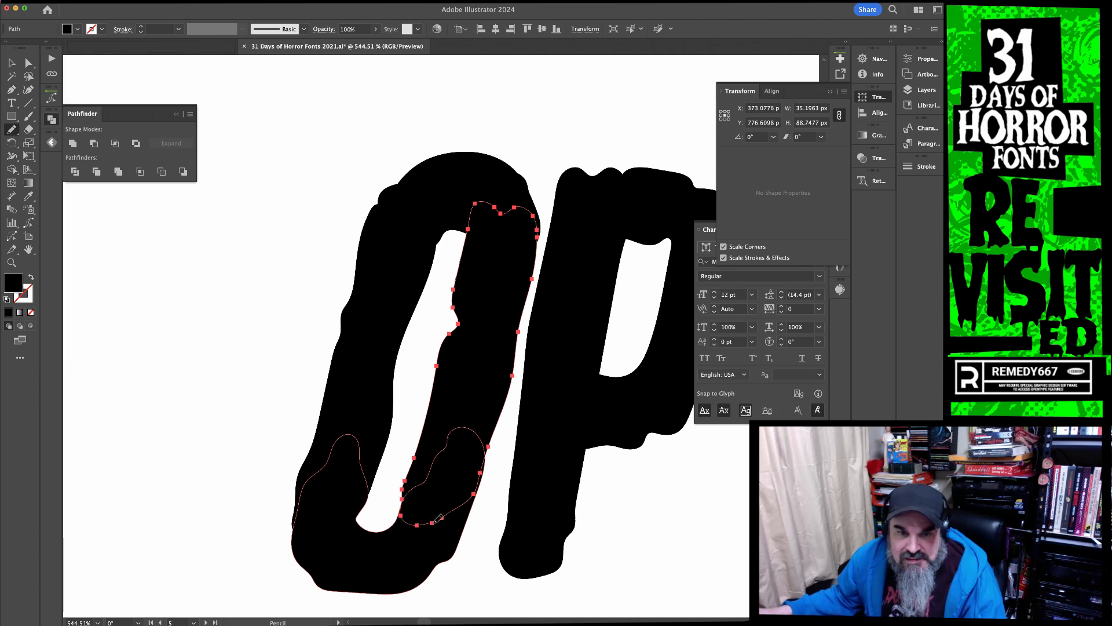
key(super)
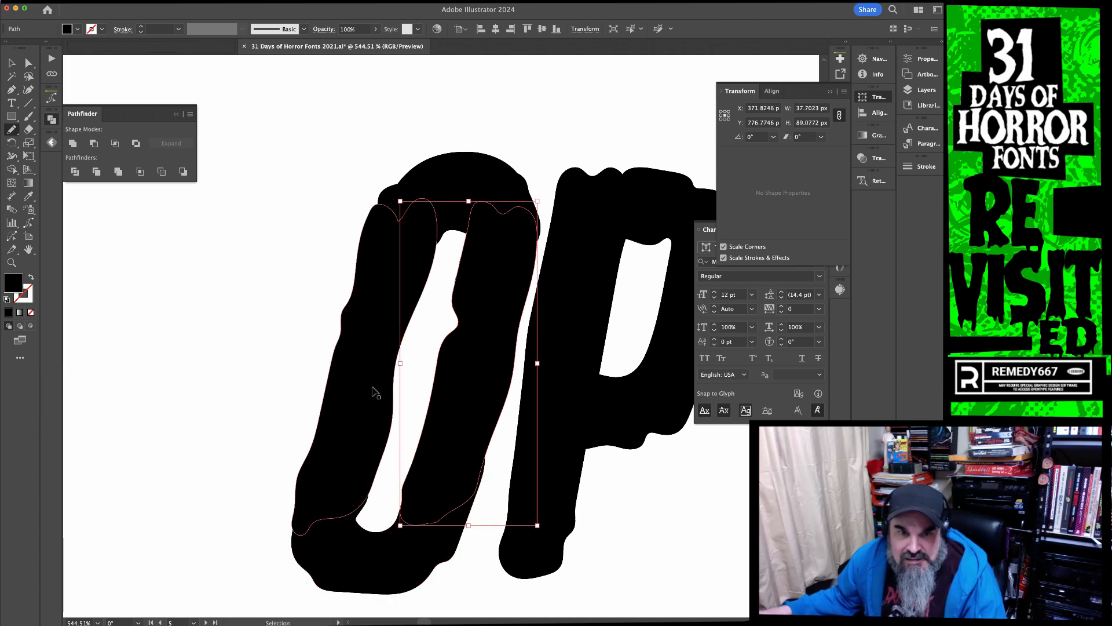
super+click(309, 484)
super+click(307, 469)
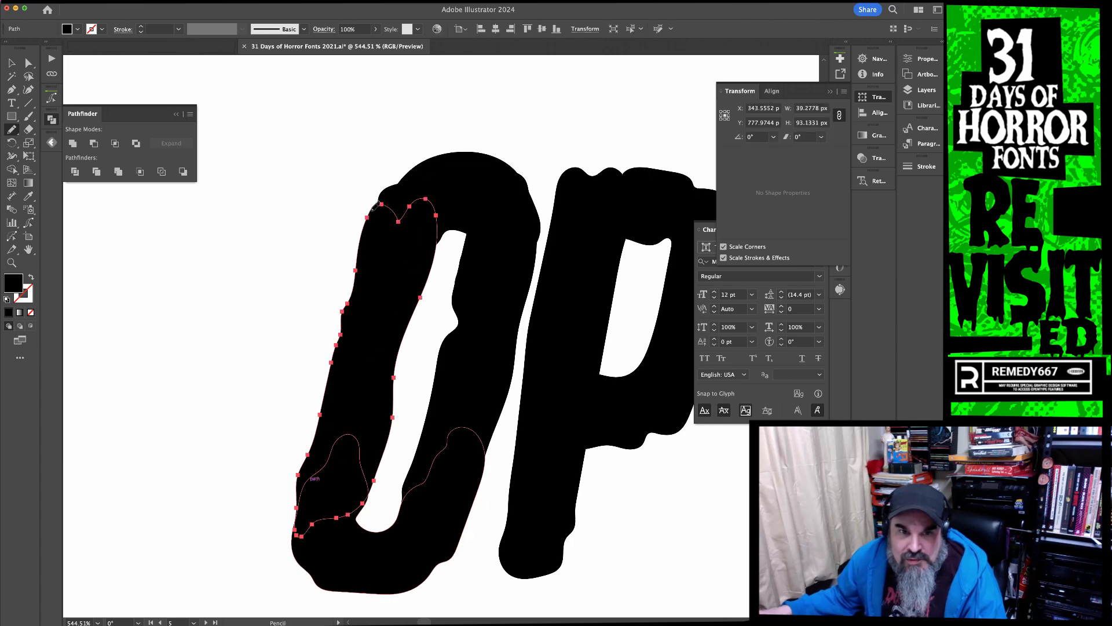
key(super)
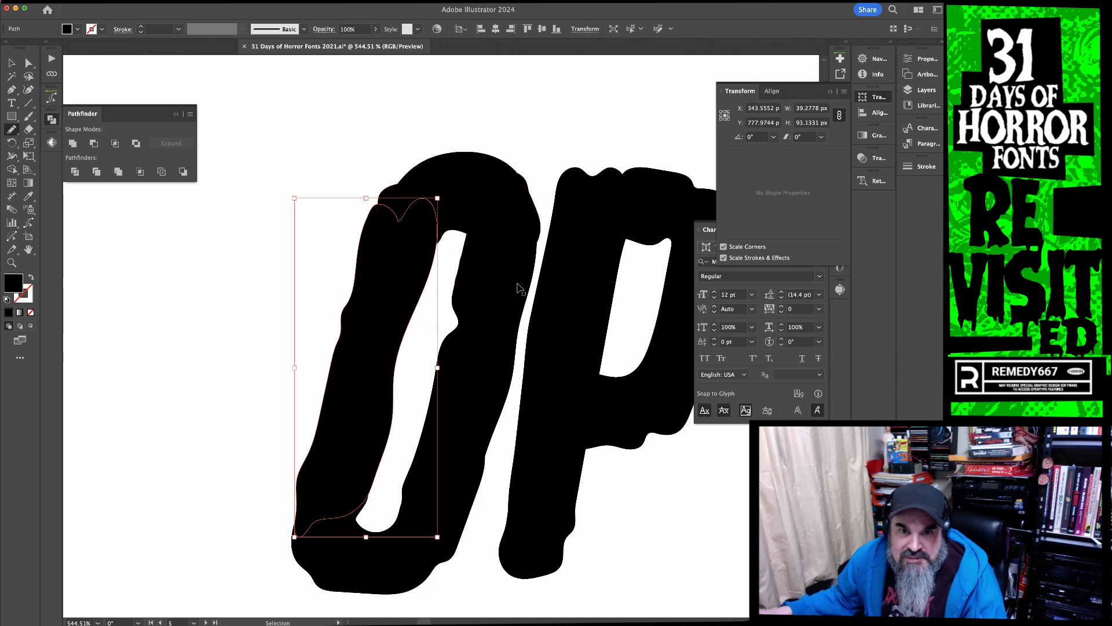
super+click(522, 281)
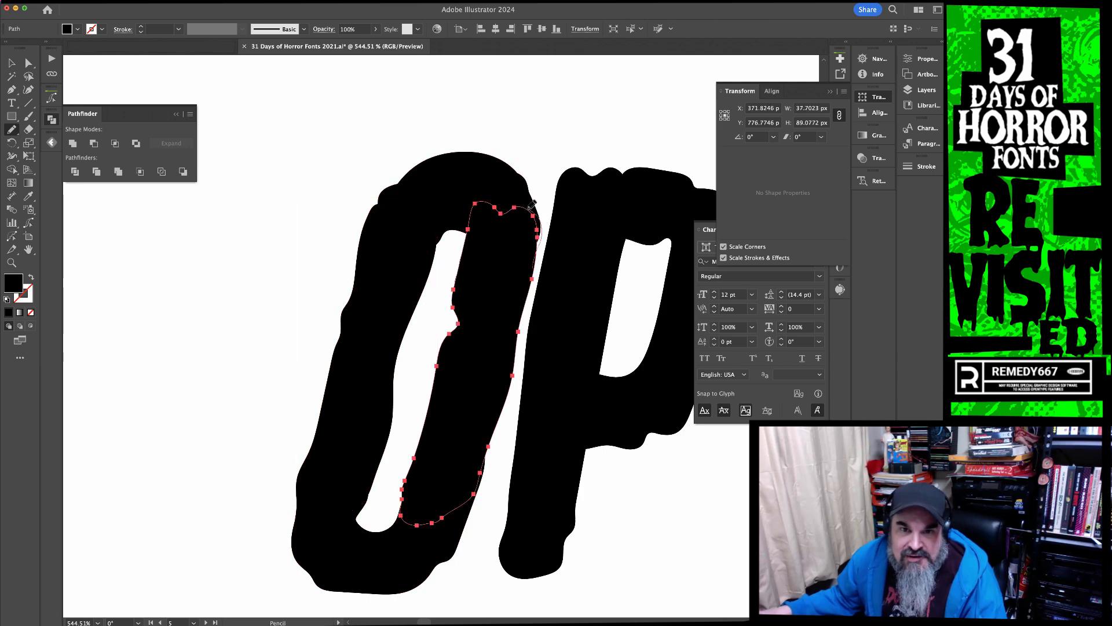
super+click(575, 143)
Group the O's cap, two stems and bowl into one letter
key(v)
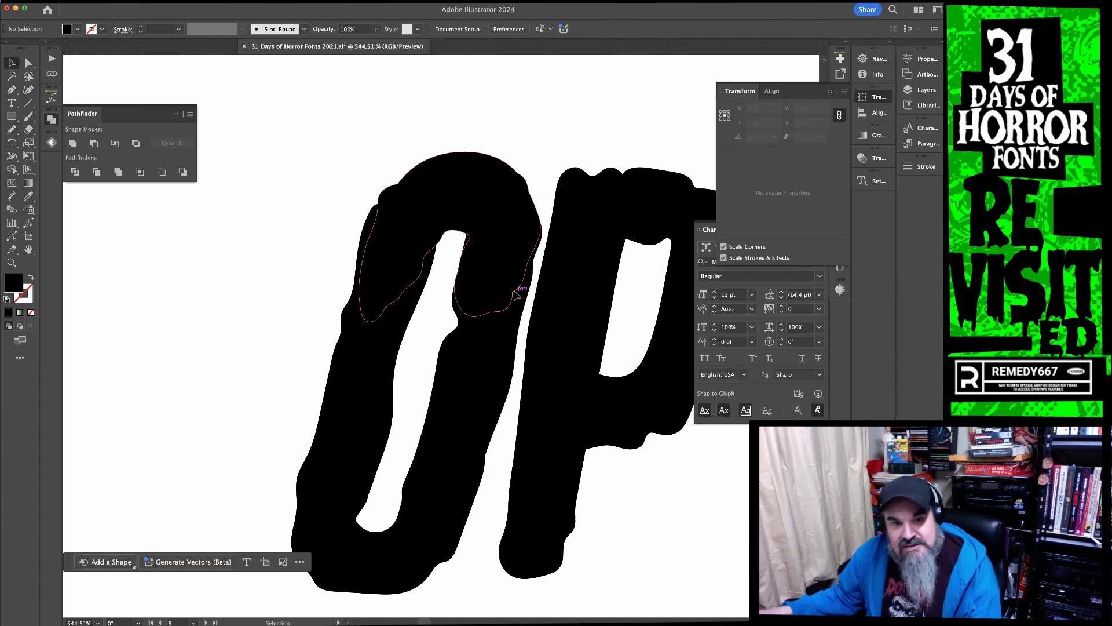
click(519, 290)
shift+click(427, 469)
shift+click(371, 467)
shift+click(369, 568)
key(super+g)
click(205, 440)
Move the O and the P away from the R to open space for another letter
key(super+minus)
key(super+minus)
drag(499, 381, 436, 410)
click(380, 390)
drag(380, 390, 332, 390)
drag(414, 404, 390, 401)
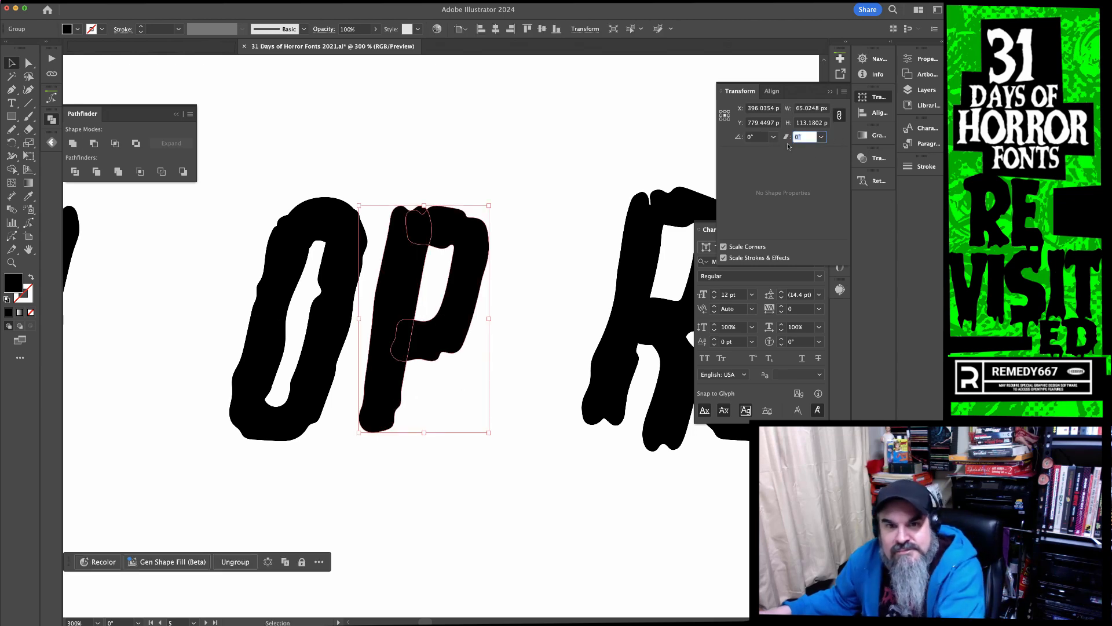
Adjust the slants of the P and the O to match and move the P closer to the O
key(Up)
key(Up)
key(Up)
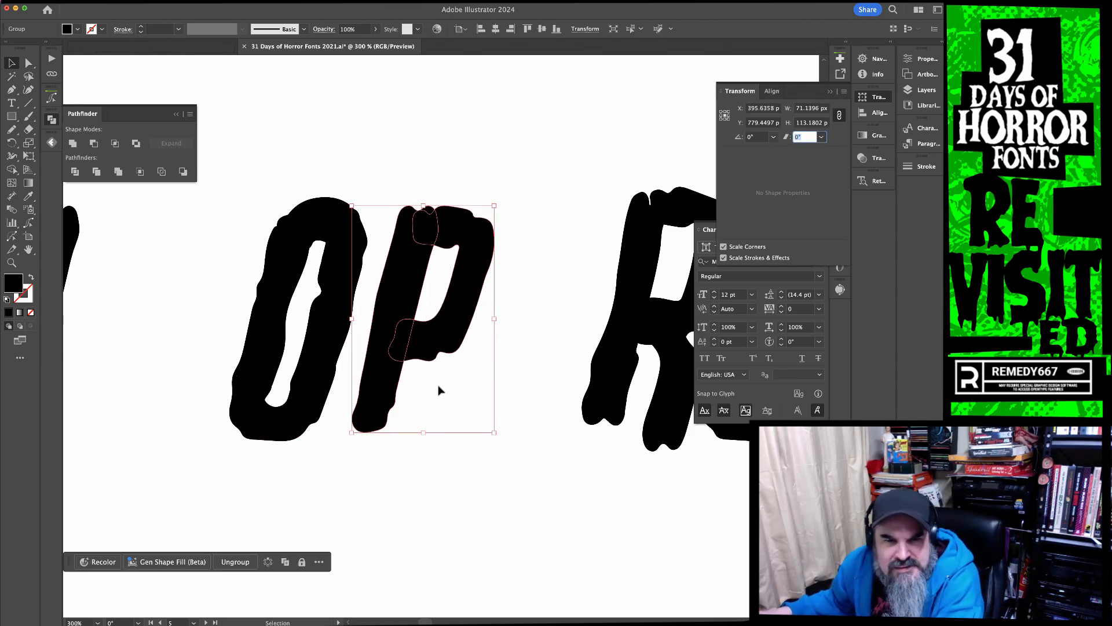
key(Down)
click(322, 377)
key(Down)
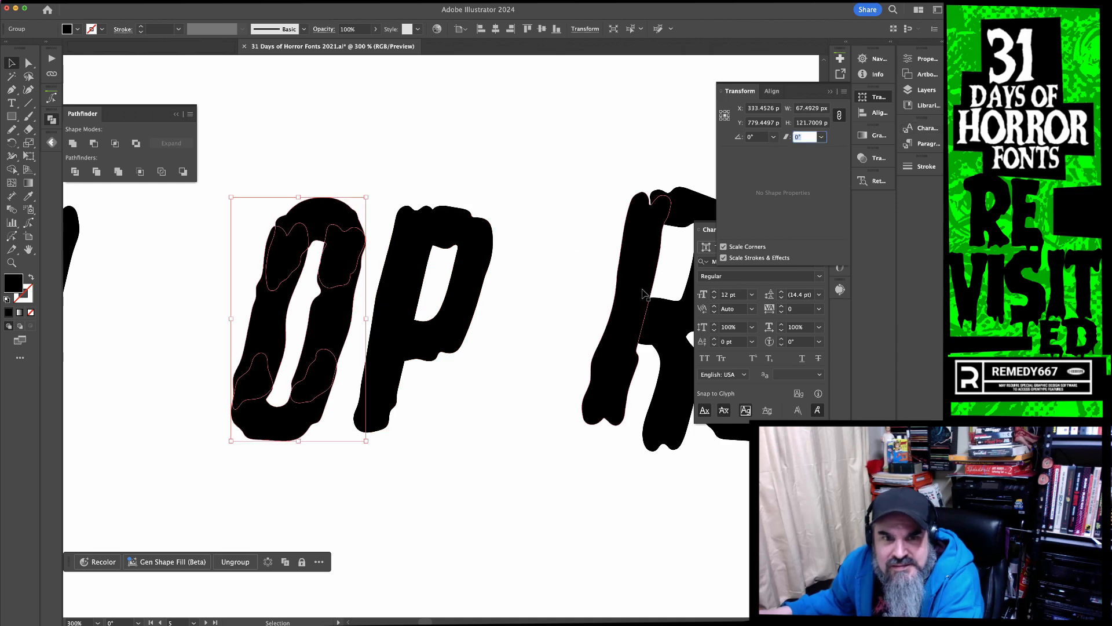
click(544, 343)
click(436, 324)
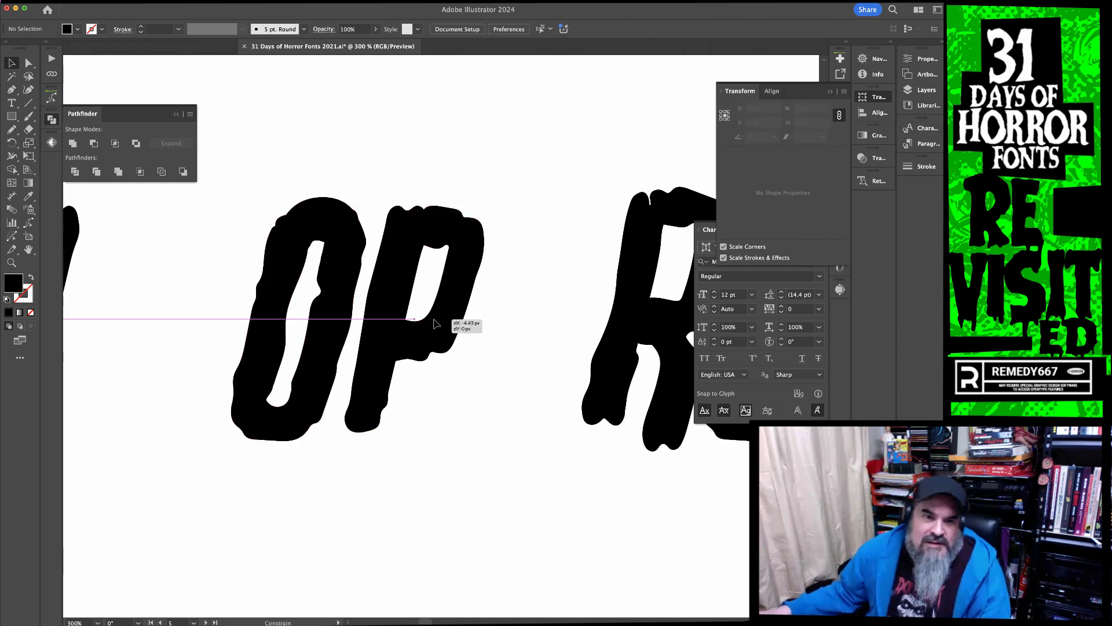
Copy the O between the P and R and place a copy of the R's leg over its base
drag(298, 417, 524, 421)
scroll(524, 421, right, 5)
click(418, 344)
drag(418, 346, 250, 405)
key(a)
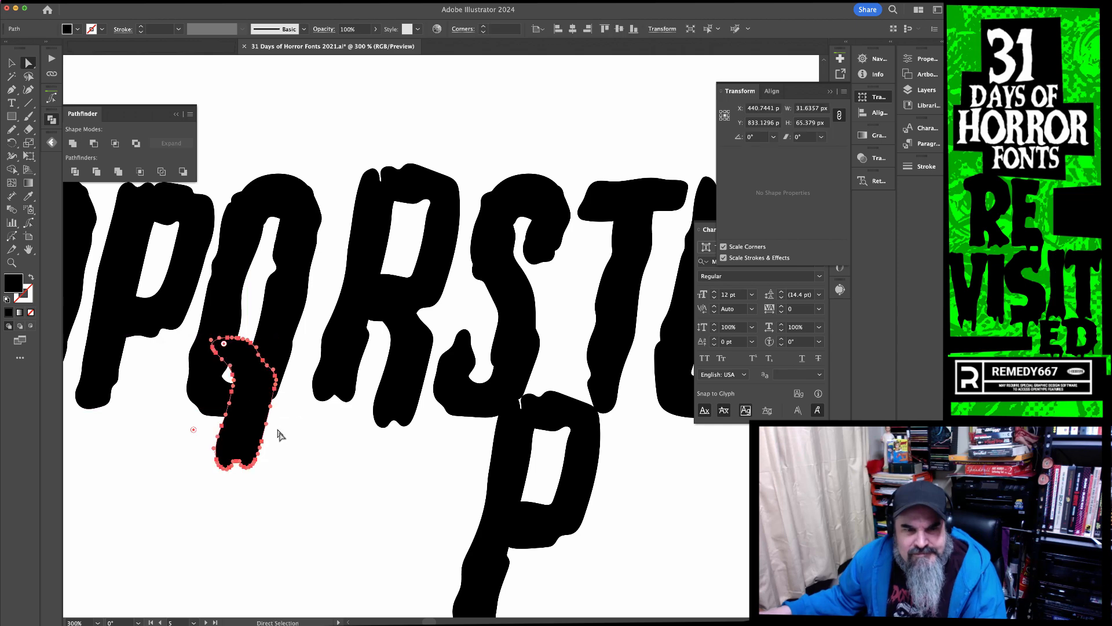
Rotate the copied leg into a diagonal tail and group it with the copied O to form a Q
drag(240, 343, 409, 411)
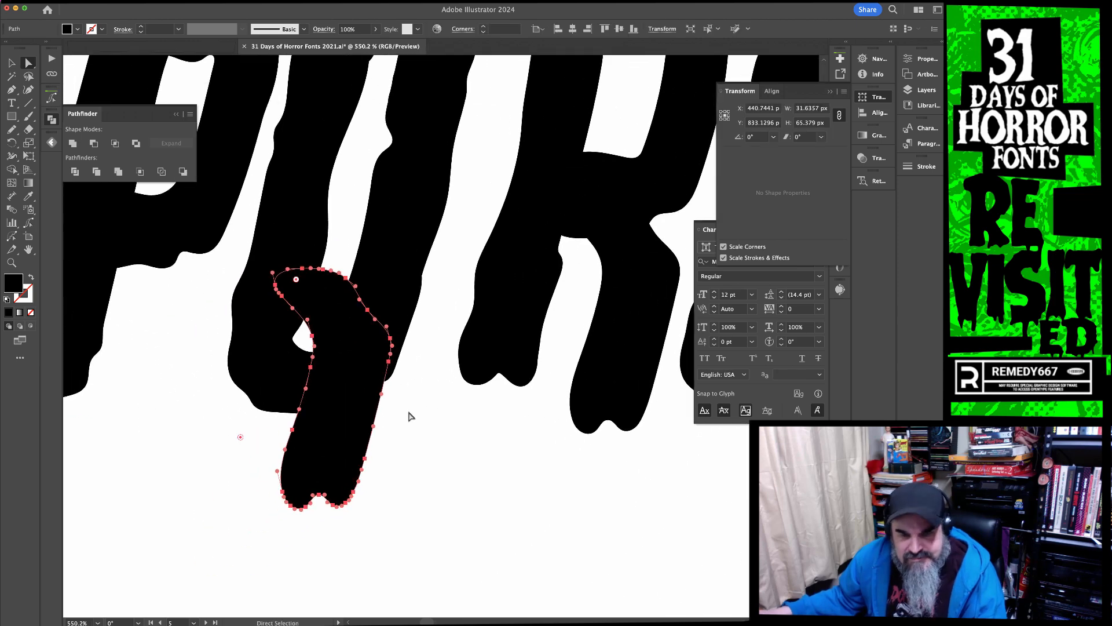
key(r)
drag(388, 516, 371, 451)
key(v)
click(471, 478)
key(ctrl+minus)
key(ctrl+minus)
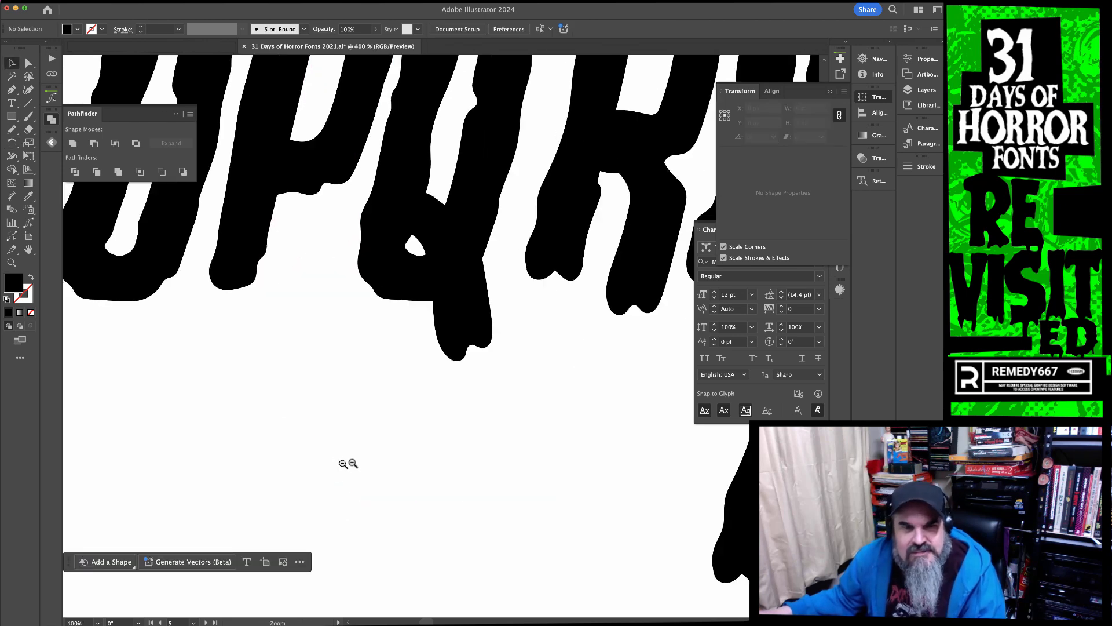
drag(525, 444, 465, 308)
key(super+g)
click(534, 434)
Place a copy of the O before the E and delete its right stem to form a C
alt+super+click(560, 428)
alt+super+click(560, 428)
drag(526, 281, 666, 371)
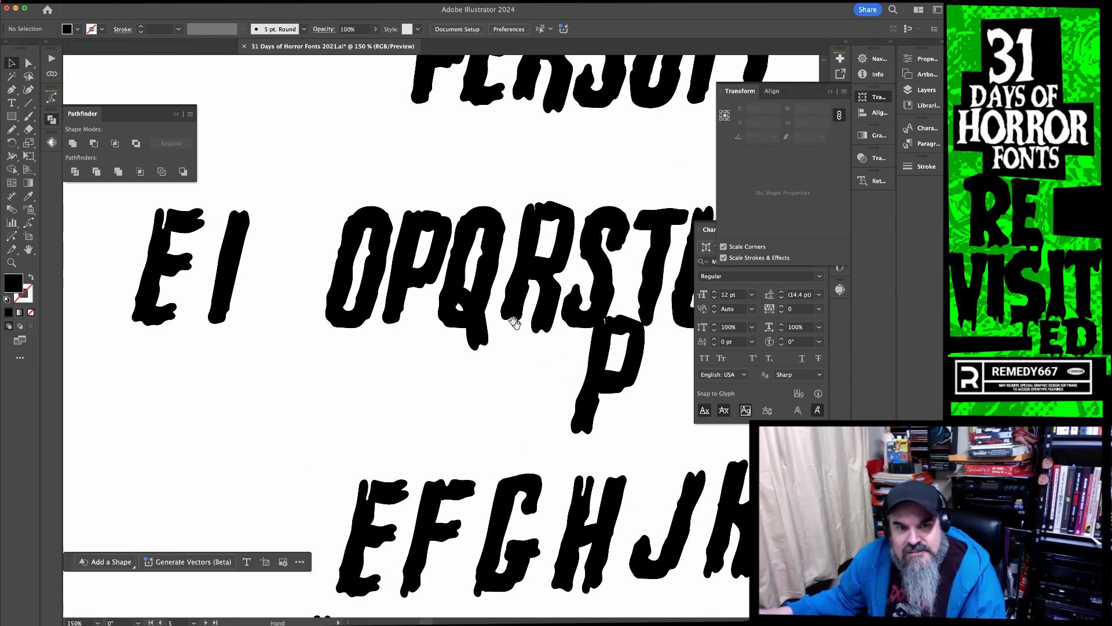
click(377, 282)
drag(375, 272, 352, 275)
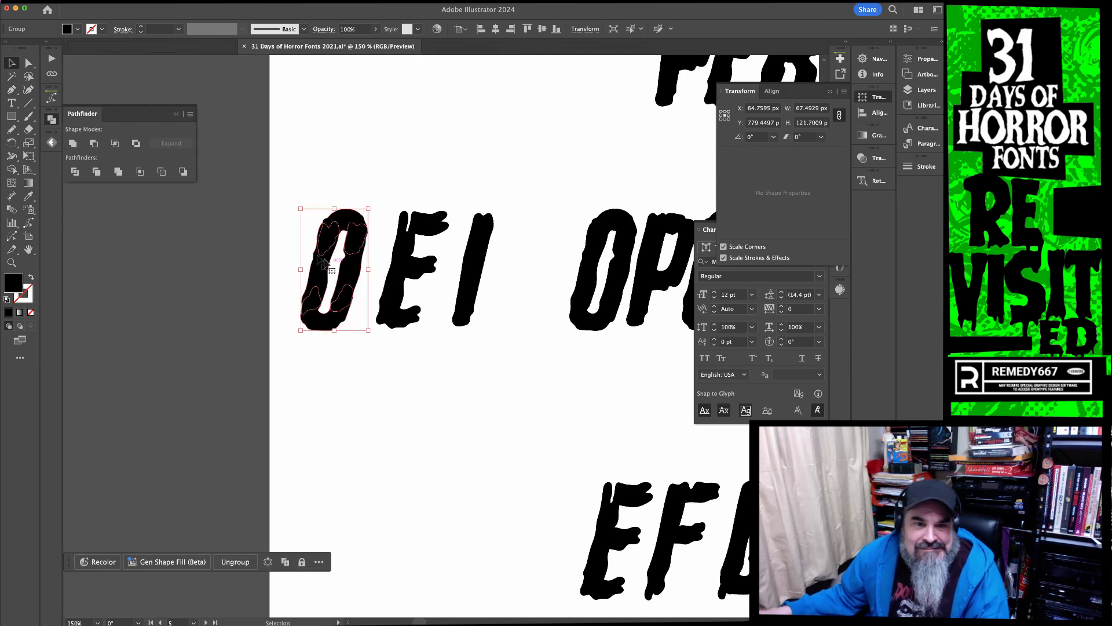
click(391, 386)
key(a)
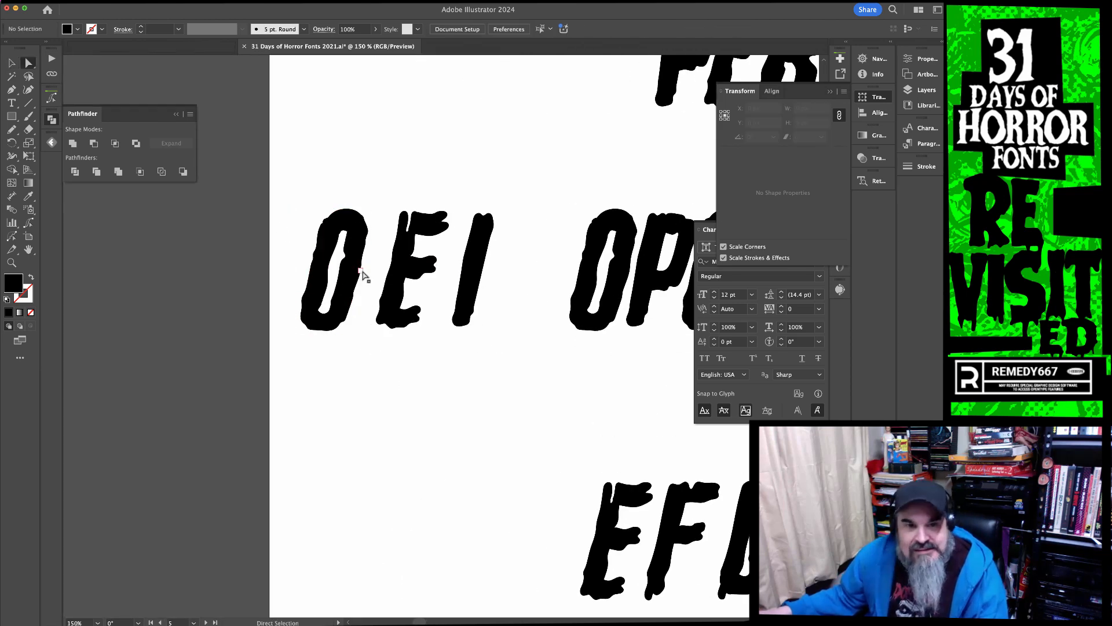
click(350, 276)
key(Delete)
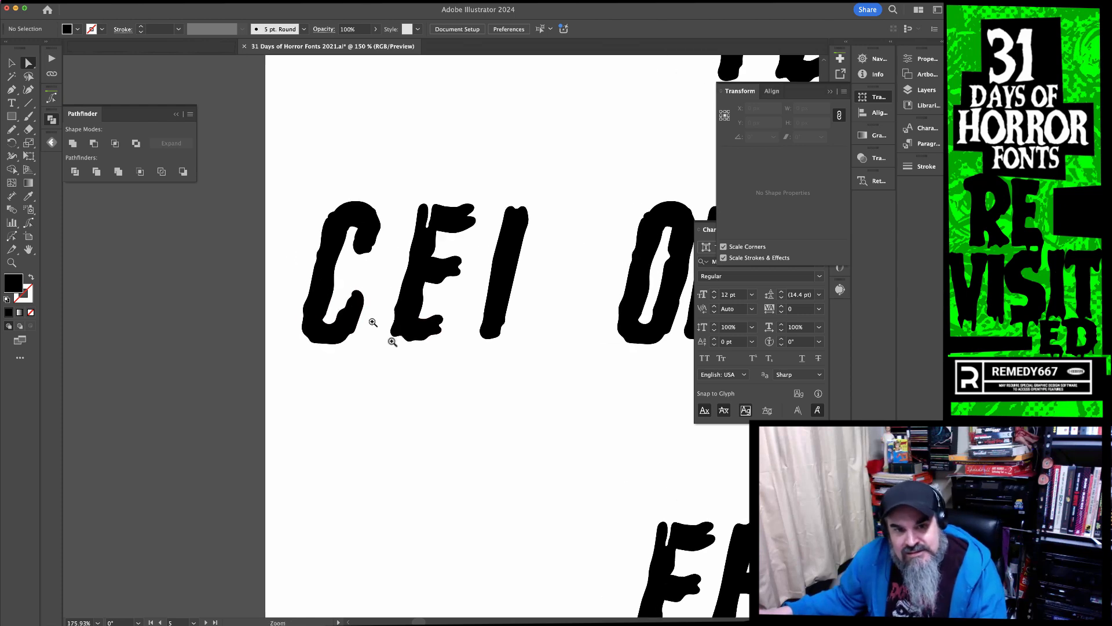
Redraw the C's lower and upper terminals with the Pencil tool, shortening both and adding a drip notch to the upper one
scroll(292, 253, up, 5)
click(442, 400)
key(n)
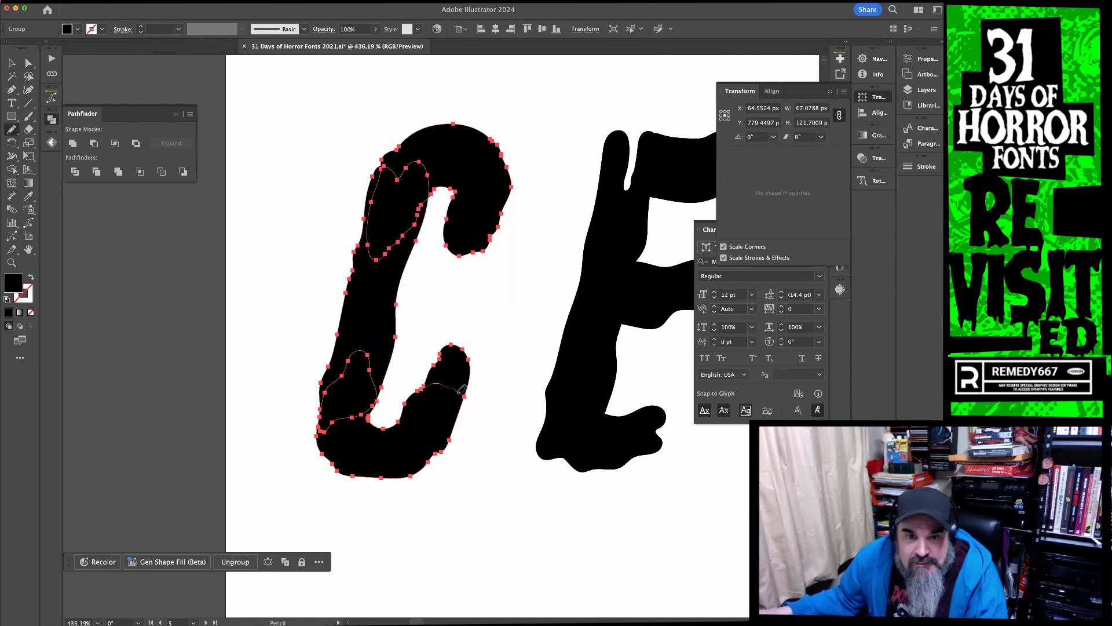
drag(458, 418, 455, 424)
super+click(468, 223)
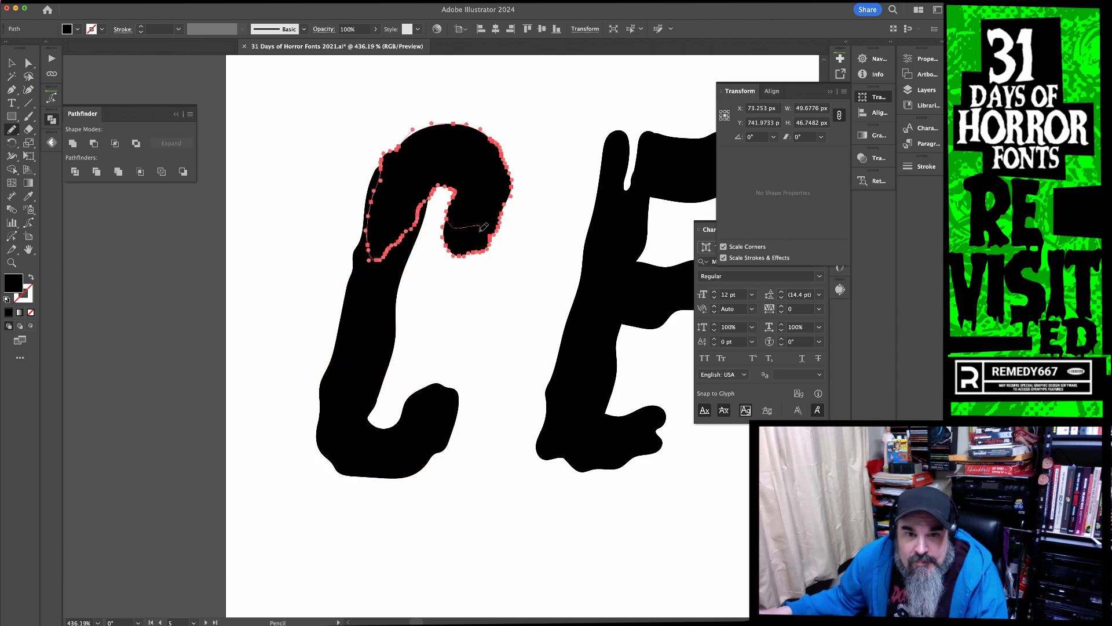
drag(492, 231, 484, 228)
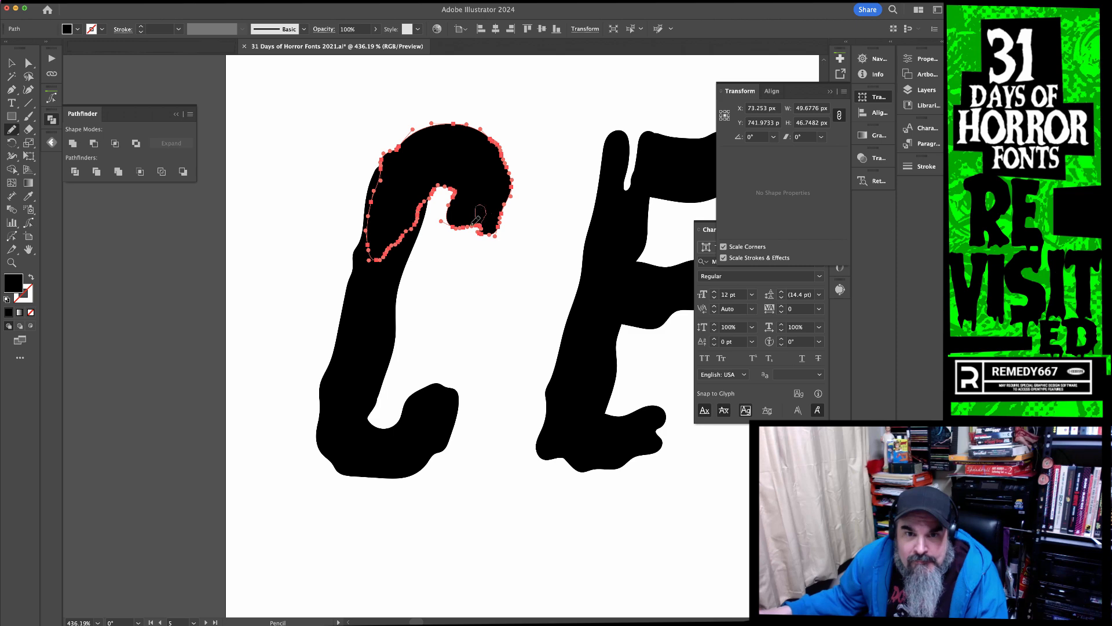
super+click(500, 266)
Duplicate the E into the space between the C and the original E
alt+super+click(497, 265)
alt+super+click(498, 266)
alt+super+click(496, 266)
drag(435, 391, 389, 295)
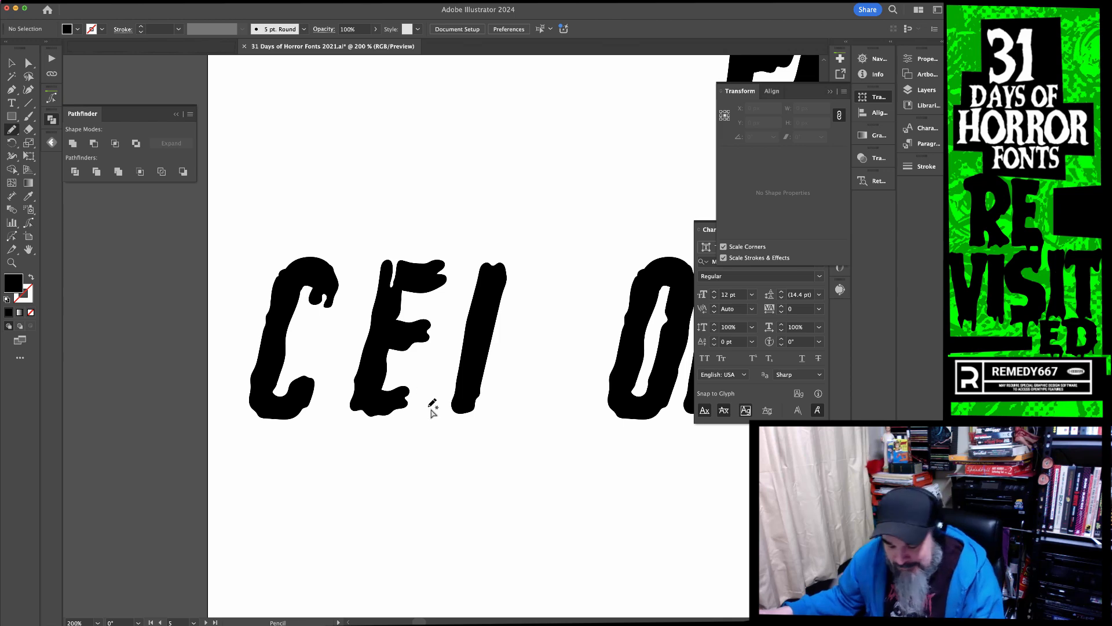
key(v)
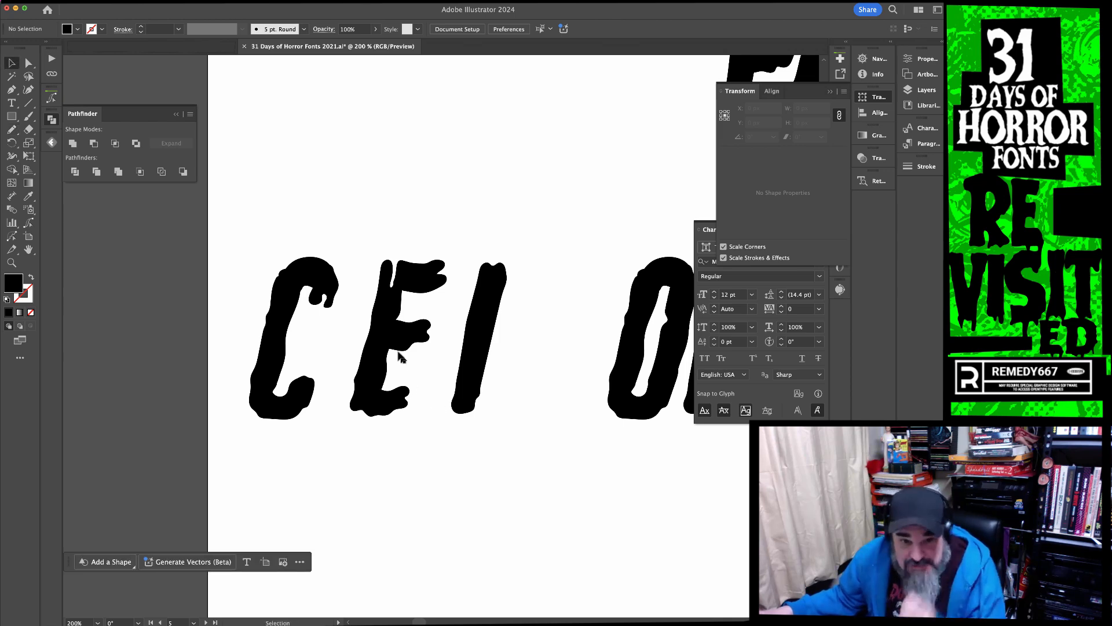
drag(426, 346, 369, 350)
Delete the three arms of the duplicated E to leave only its stem
key(a)
click(412, 228)
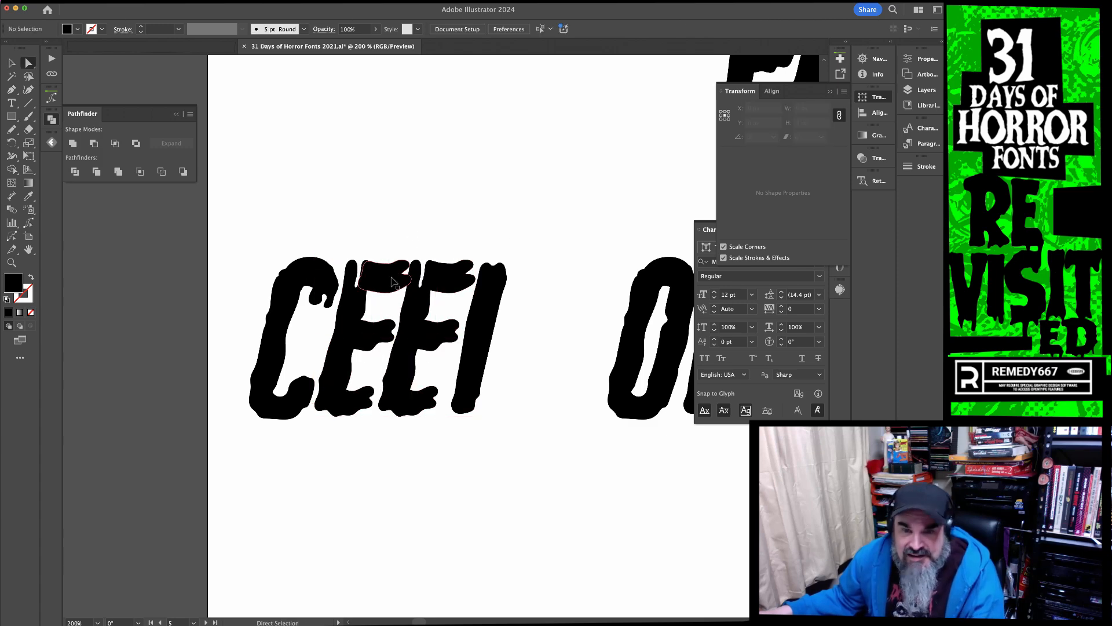
click(384, 279)
key(Delete)
click(370, 335)
key(Delete)
click(351, 404)
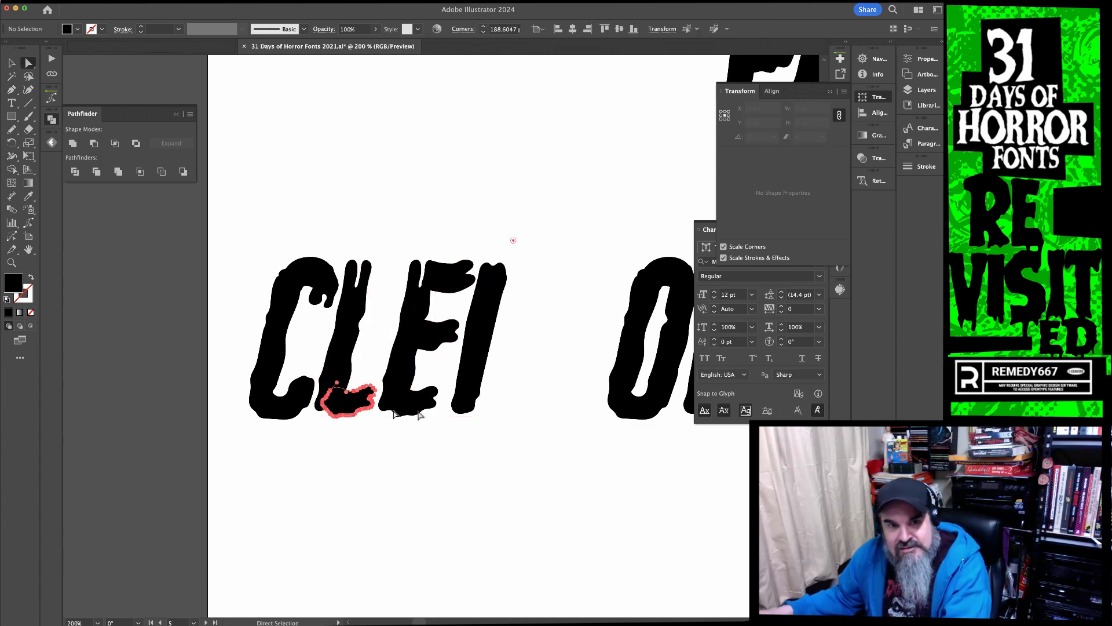
key(Delete)
Copy the O over the bare stem to start a D and shift the E and I right to make room
key(v)
drag(636, 407, 357, 413)
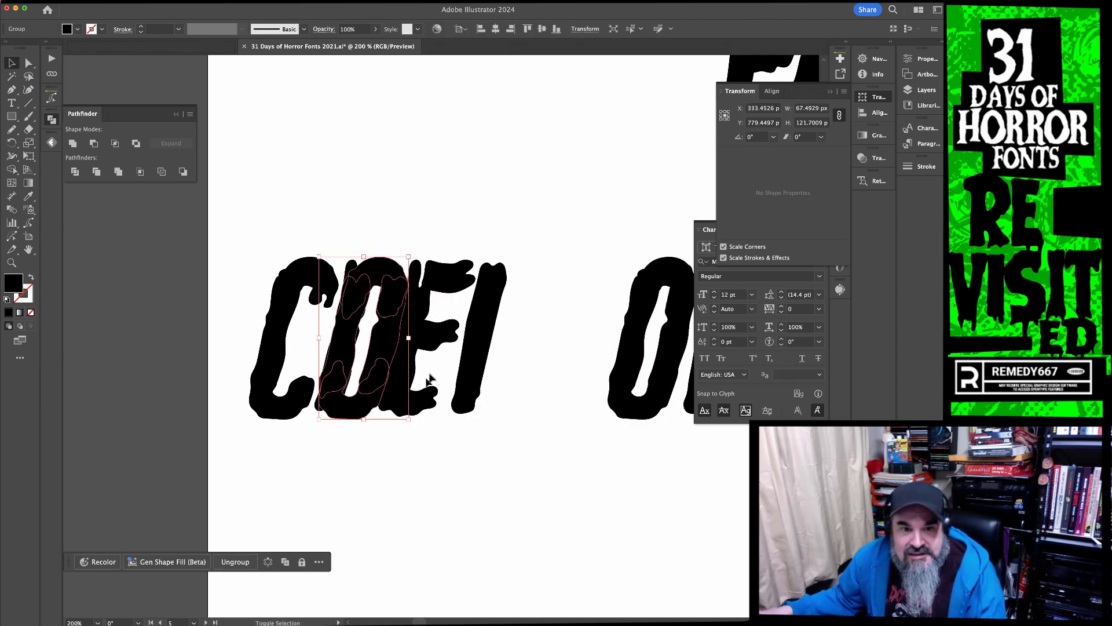
click(478, 348)
shift+click(458, 344)
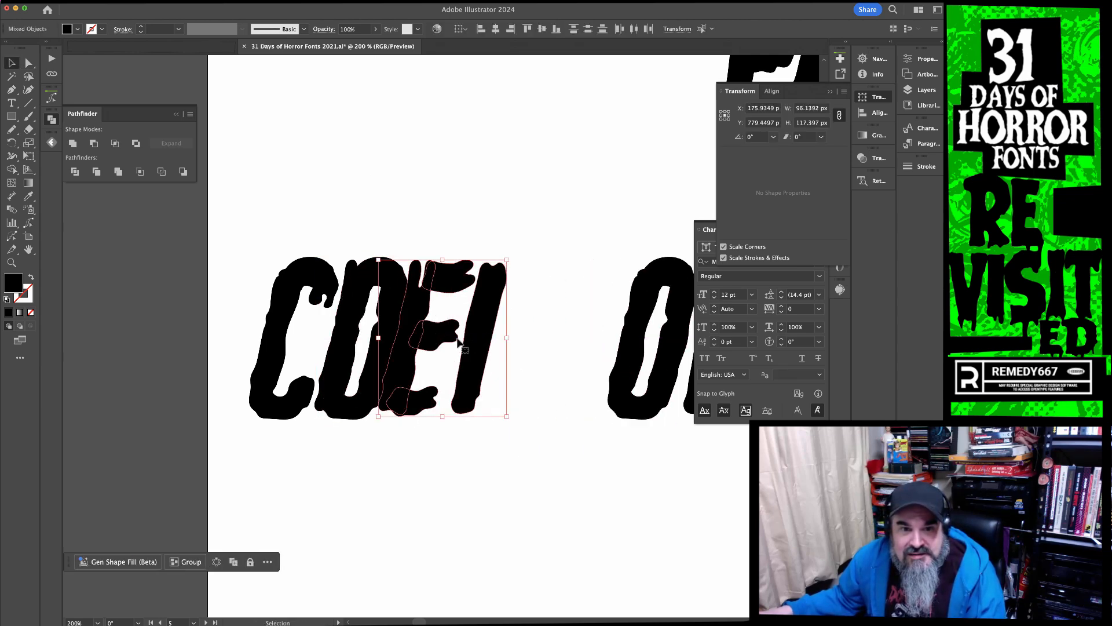
drag(480, 345, 527, 345)
Delete the left stem of the O copy so the bare E stem forms the D's upright
drag(310, 232, 426, 209)
click(478, 199)
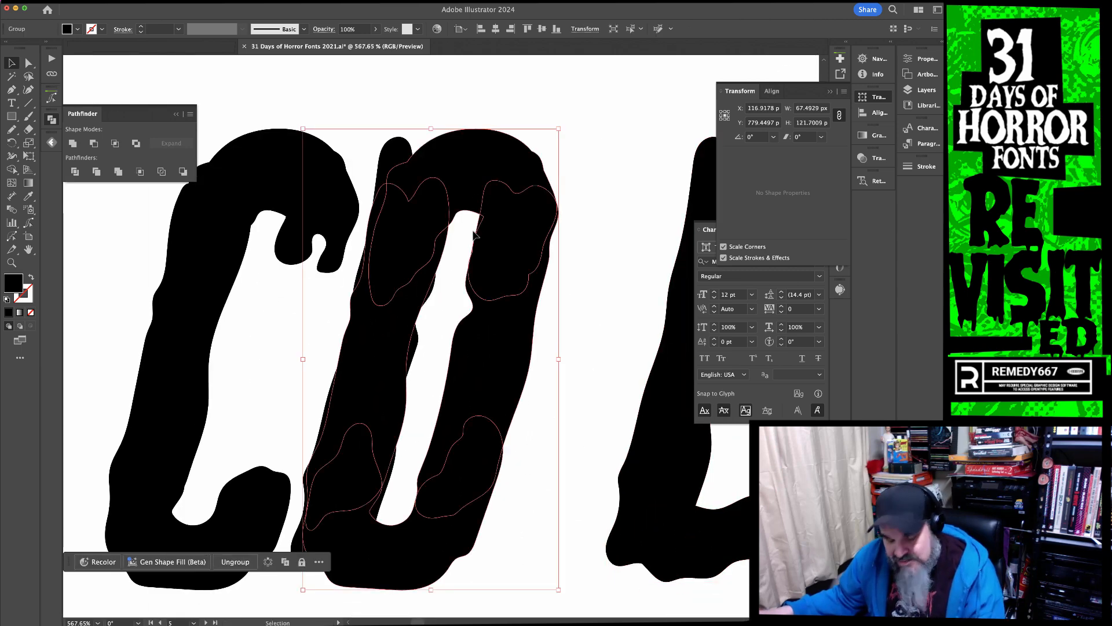
key(a)
click(440, 319)
click(408, 323)
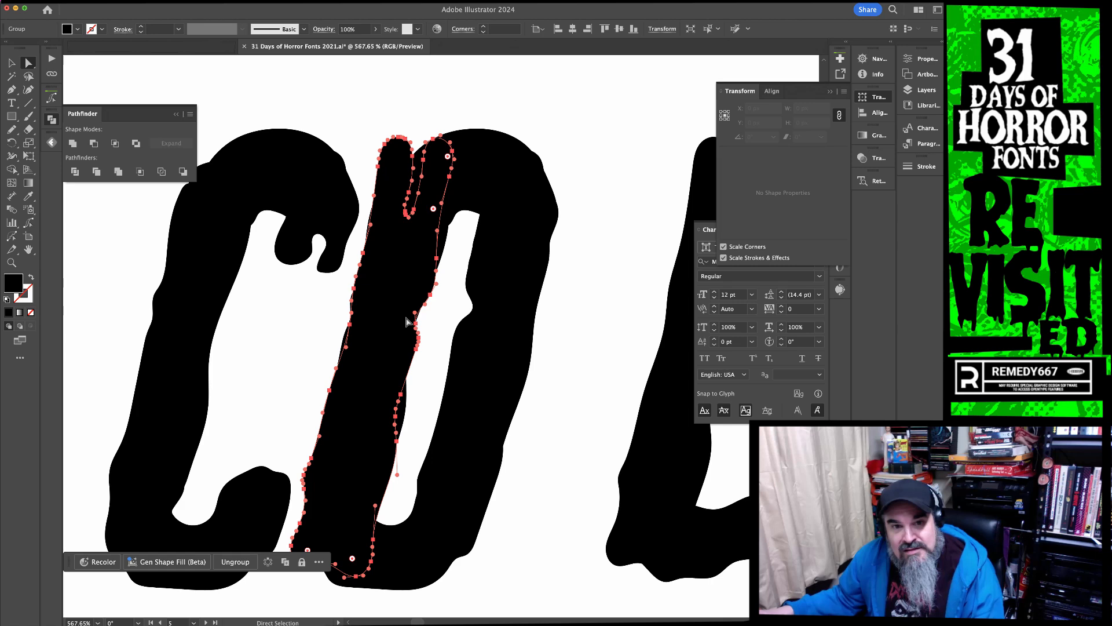
click(427, 376)
click(405, 407)
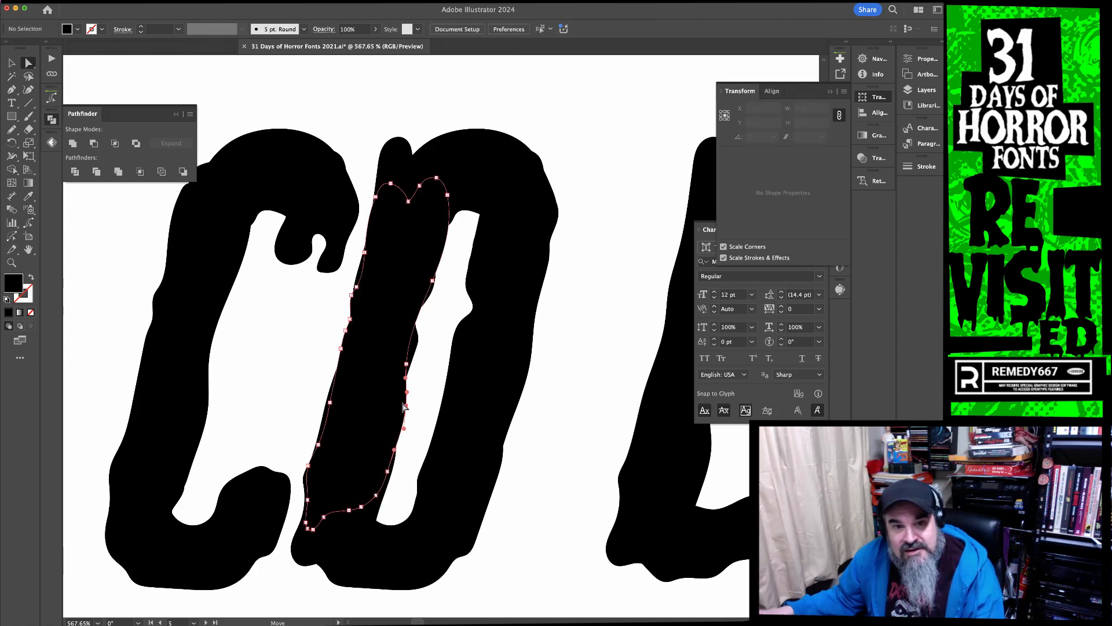
click(461, 223)
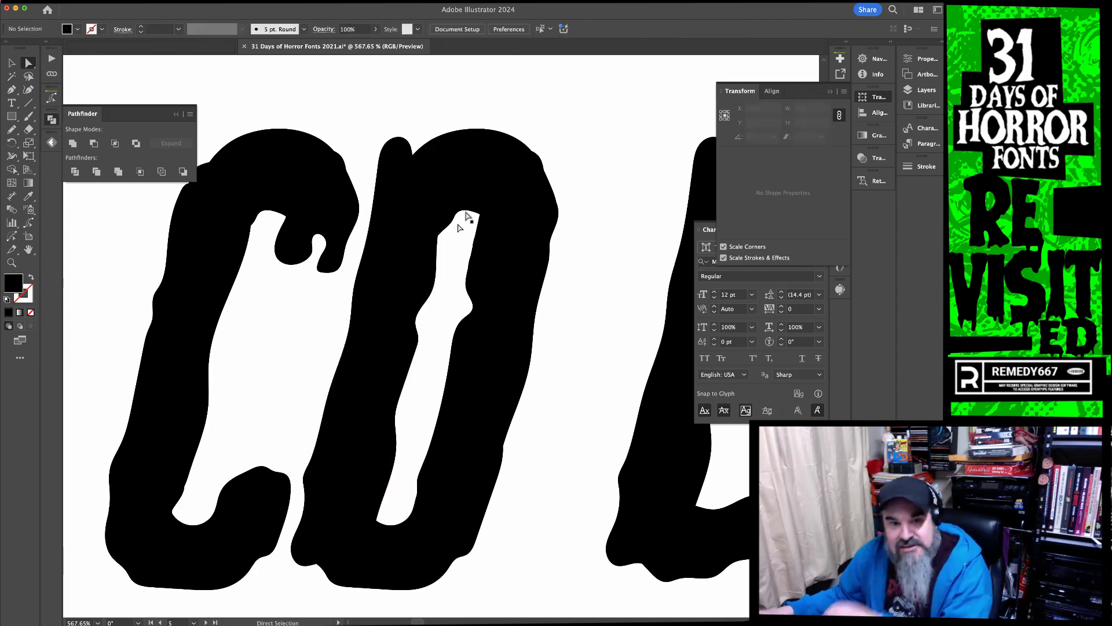
Redraw the D's top curve with the Pencil tool so it extends across the top of the upright as a flat corner
click(496, 179)
key(n)
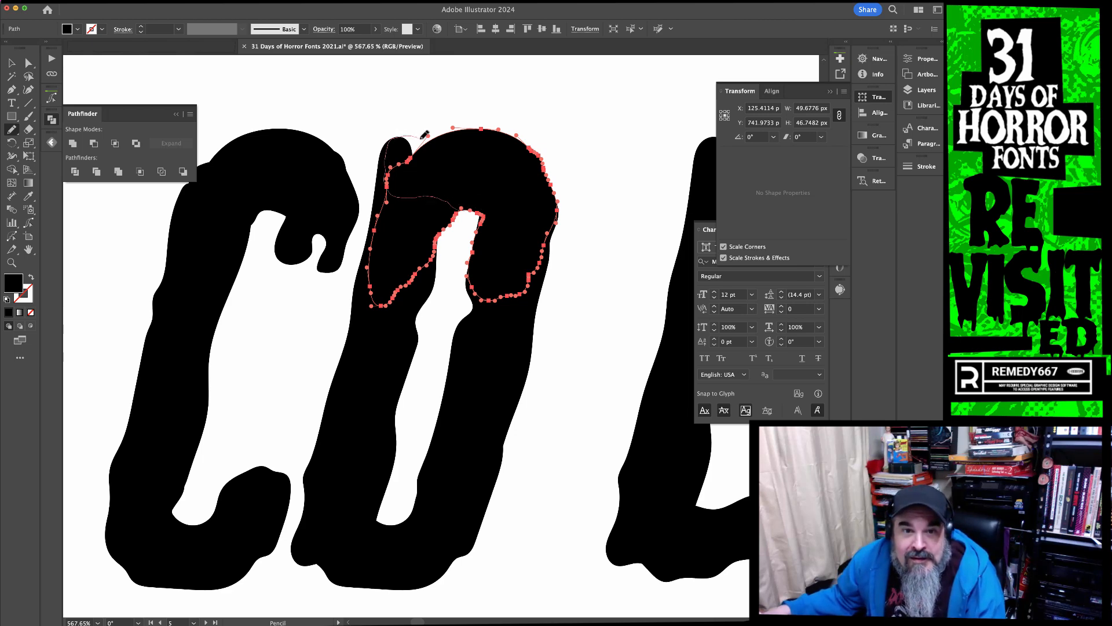
drag(442, 134, 446, 132)
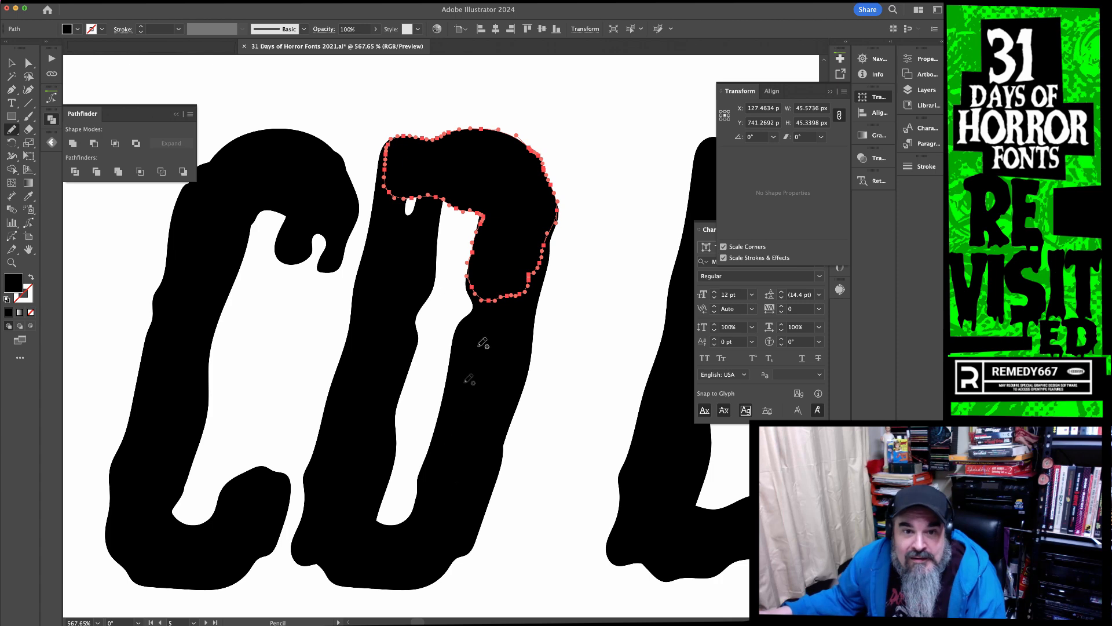
Extend the D's bottom curve over the foot of the upright and fill the remaining slit near the upright's top
super+click(391, 540)
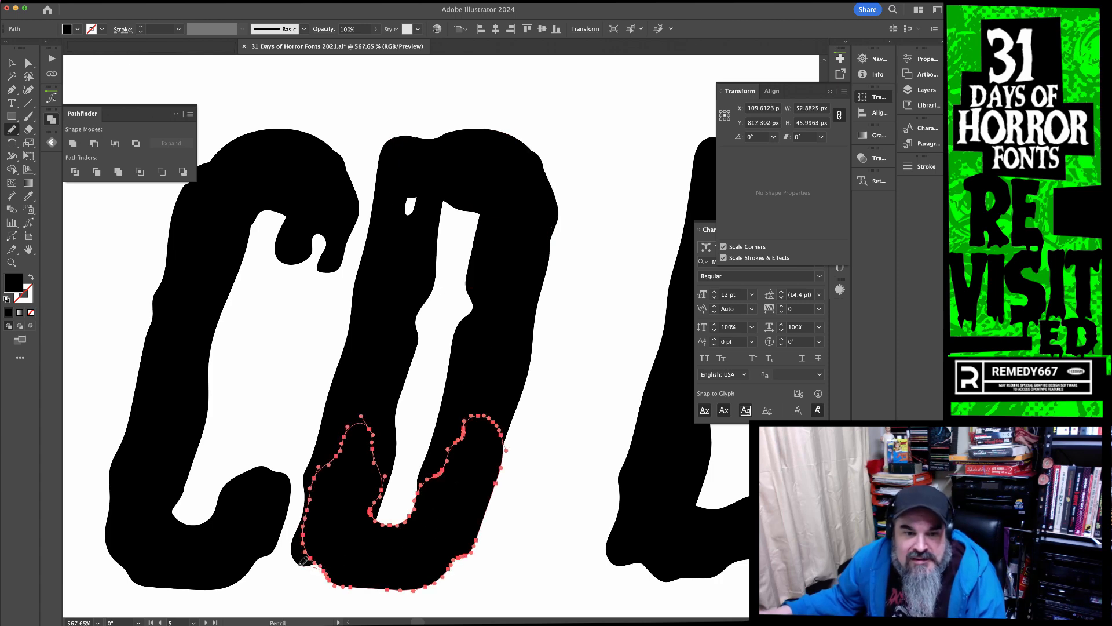
drag(375, 509, 378, 515)
key(super+shift+a)
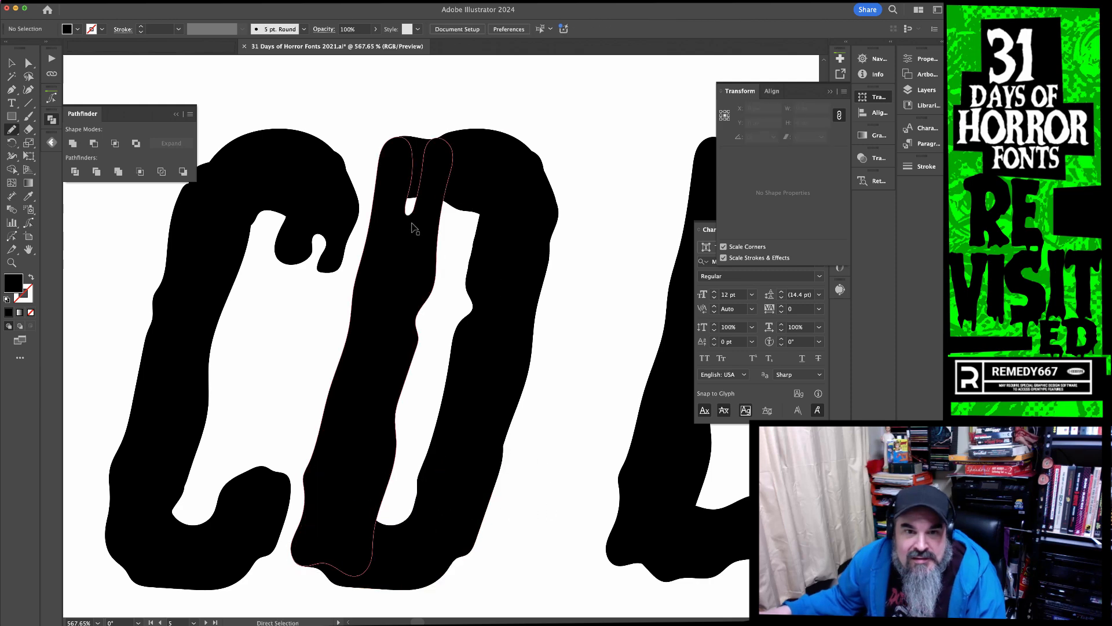
super+click(412, 224)
drag(411, 186, 420, 199)
Reshape the D's upper-right shoulder and the top of its right stroke with the Pencil tool into a sloped corner
super+click(509, 176)
drag(531, 147, 526, 137)
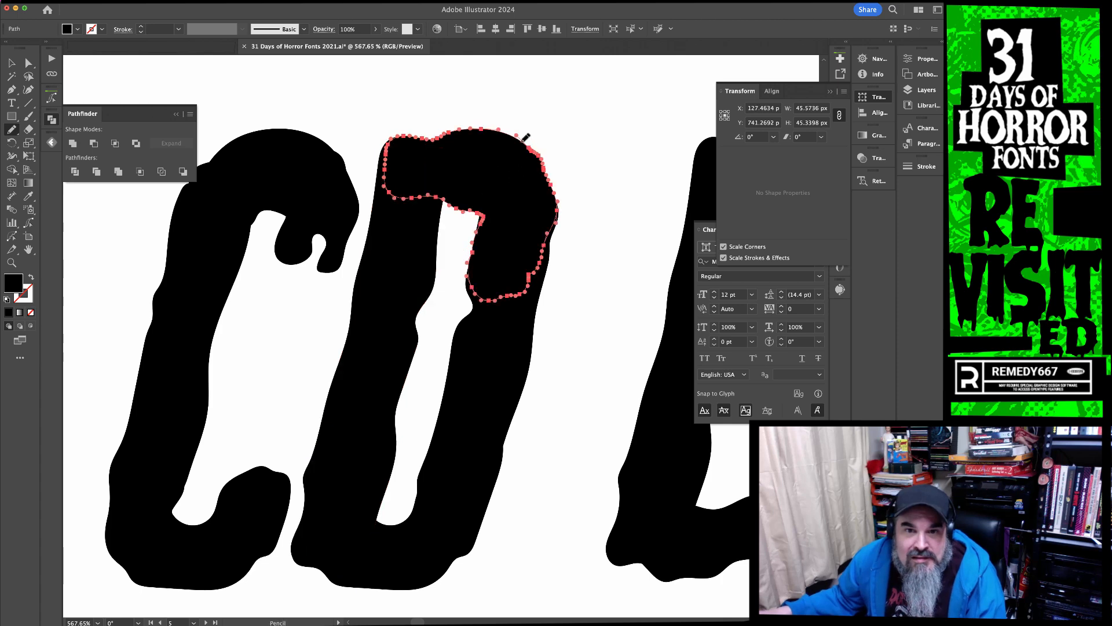
mouse_move(557, 208)
mouse_down()
mouse_move(543, 248)
mouse_move(546, 238)
mouse_move(554, 291)
mouse_move(547, 237)
mouse_up()
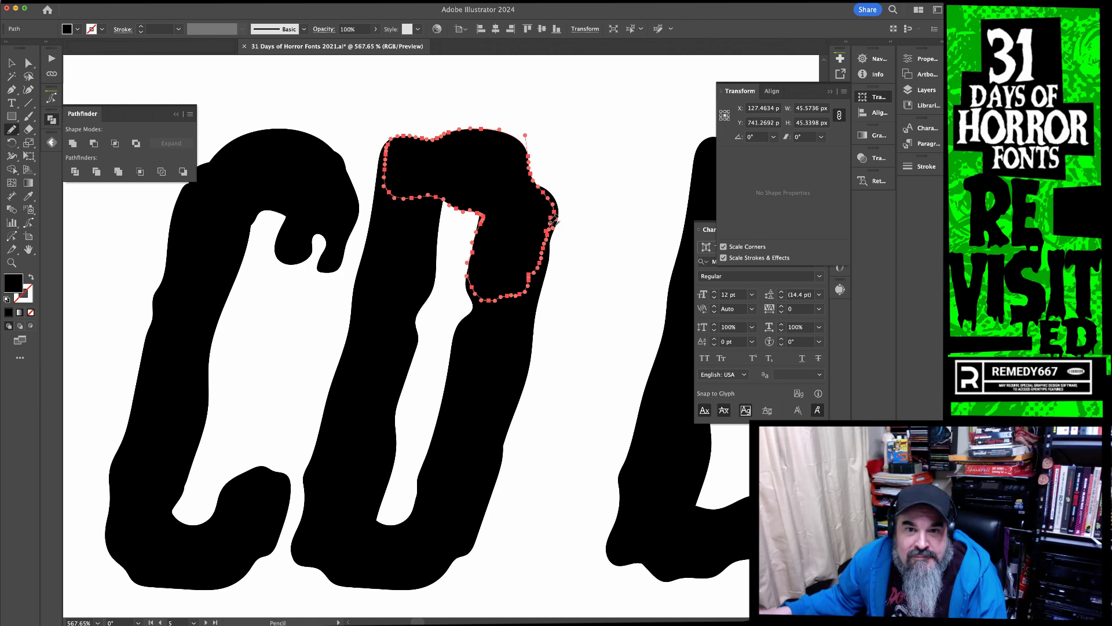
super+click(535, 317)
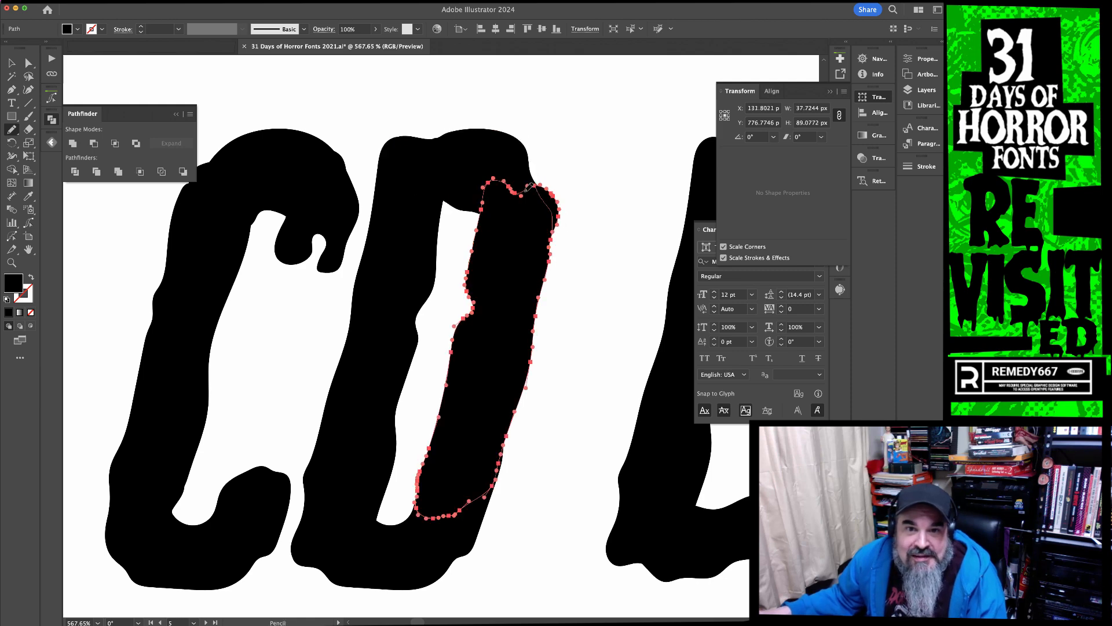
key(super+shift+a)
Redraw the D's lower-right outer edge with the Pencil tool as a smoother diagonal curve
drag(538, 420, 585, 292)
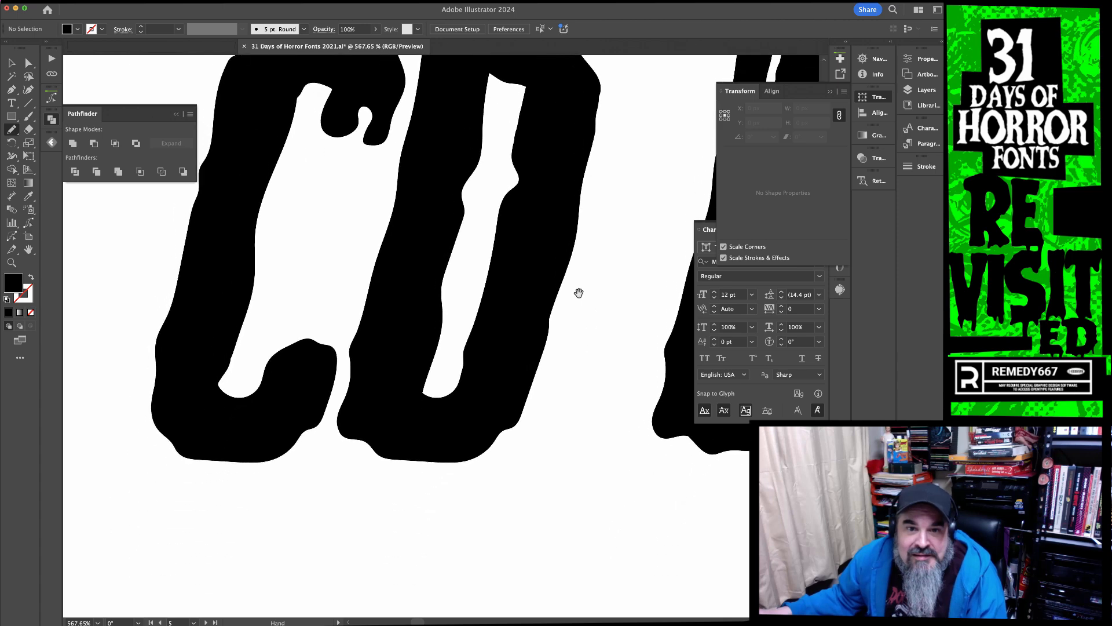
super+click(481, 439)
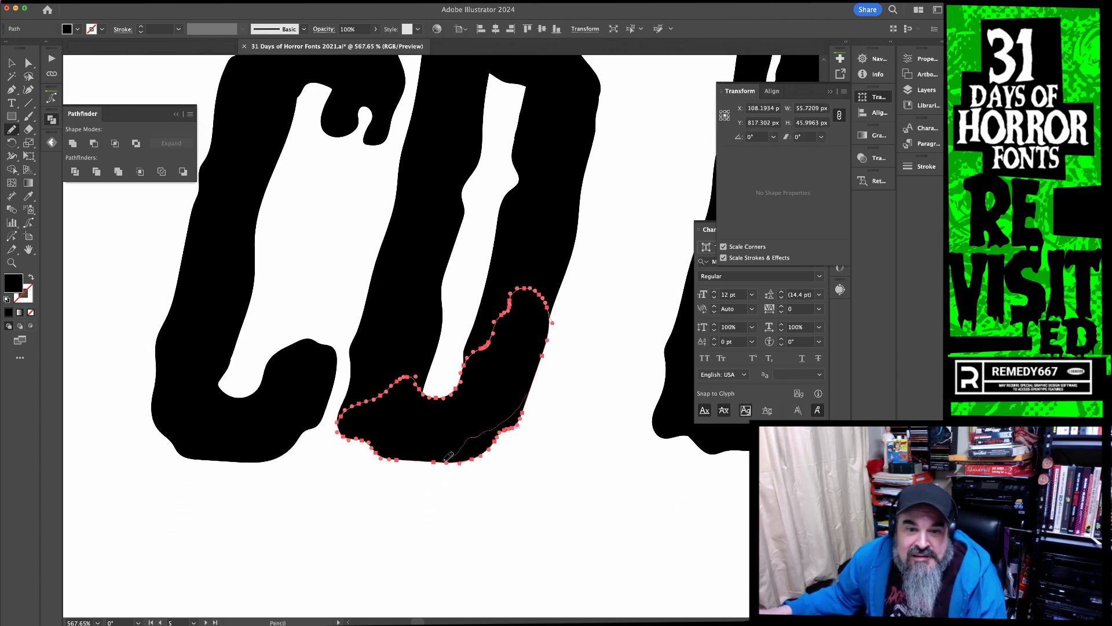
drag(447, 460, 429, 462)
key(super+shift+a)
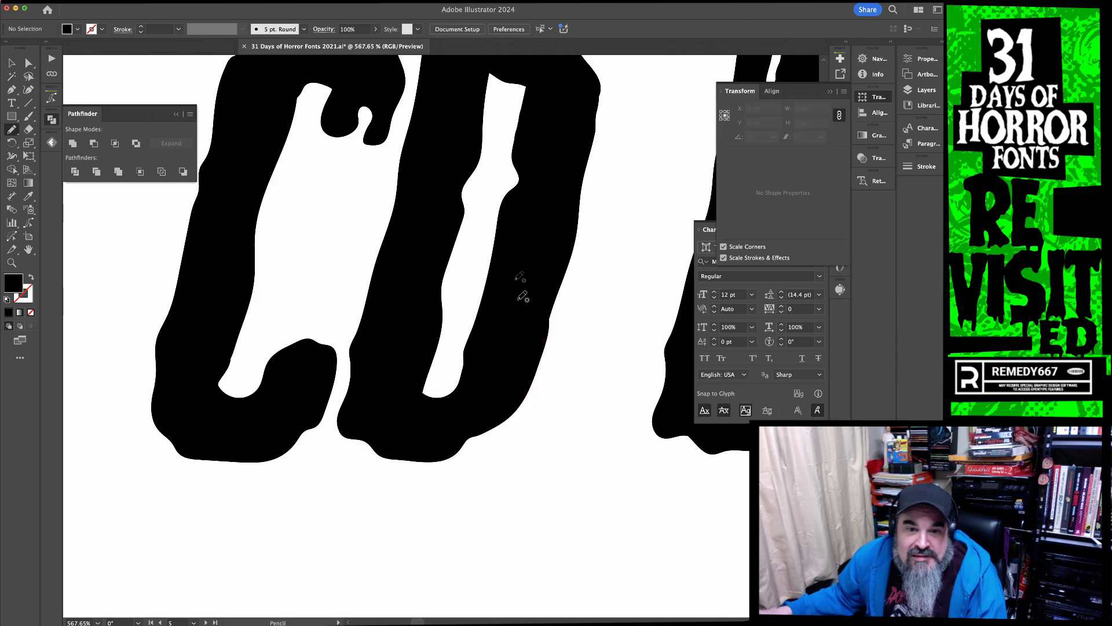
key(v)
click(509, 321)
alt+super+click(460, 289)
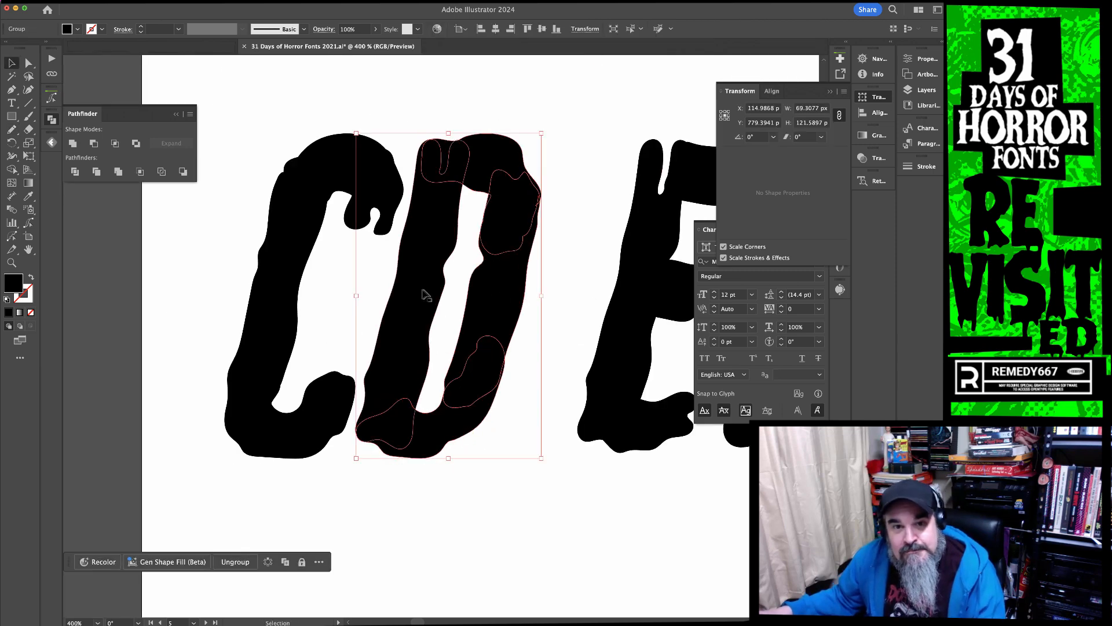
click(605, 194)
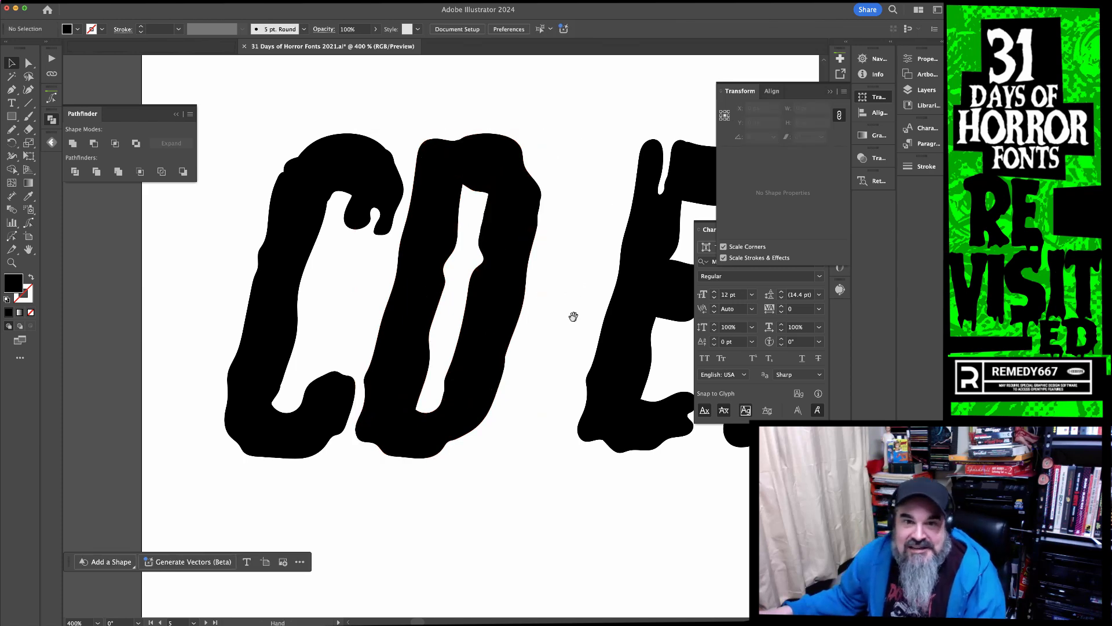
Move the E closer to the D and duplicate it into the space before the I
drag(573, 316, 497, 316)
drag(590, 295, 519, 296)
click(636, 315)
drag(636, 315, 387, 326)
drag(446, 346, 568, 346)
drag(292, 313, 436, 313)
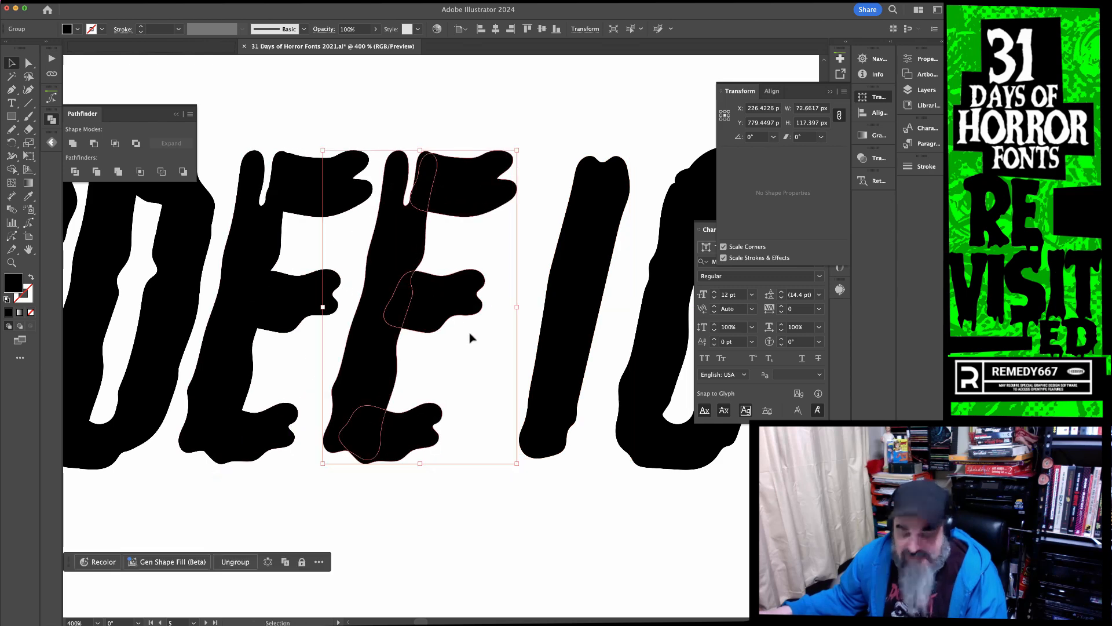
Delete the bottom arm of the duplicated E to turn it into an F
key(a)
click(457, 371)
click(377, 432)
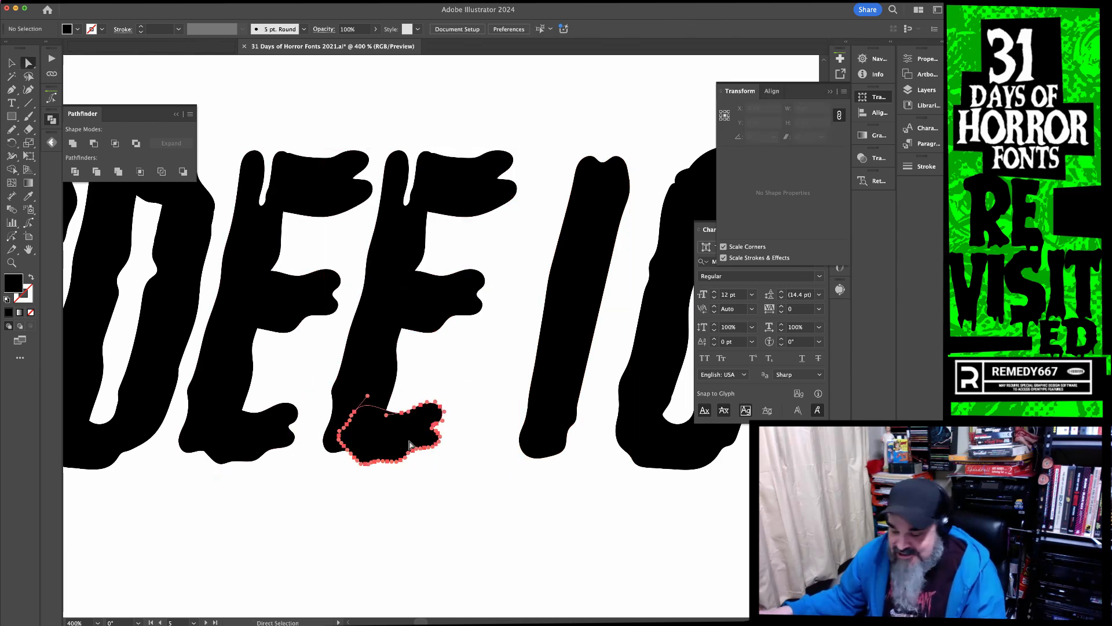
key(Delete)
click(409, 443)
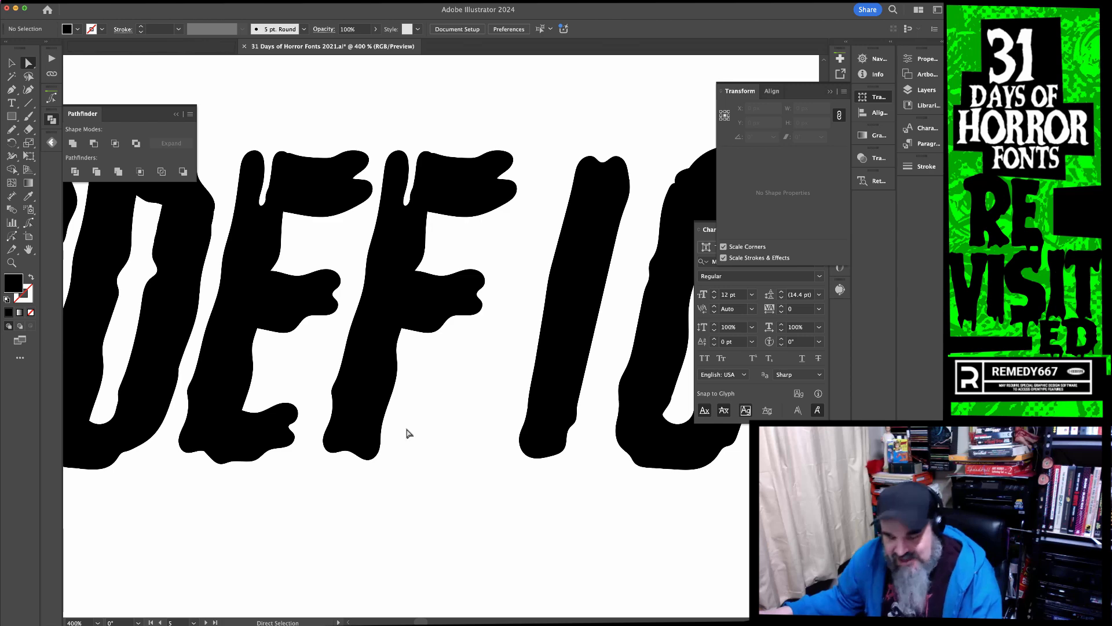
Redraw the foot of the F's stem with the Pencil tool so it ends in a smooth, flatter base
click(369, 416)
key(n)
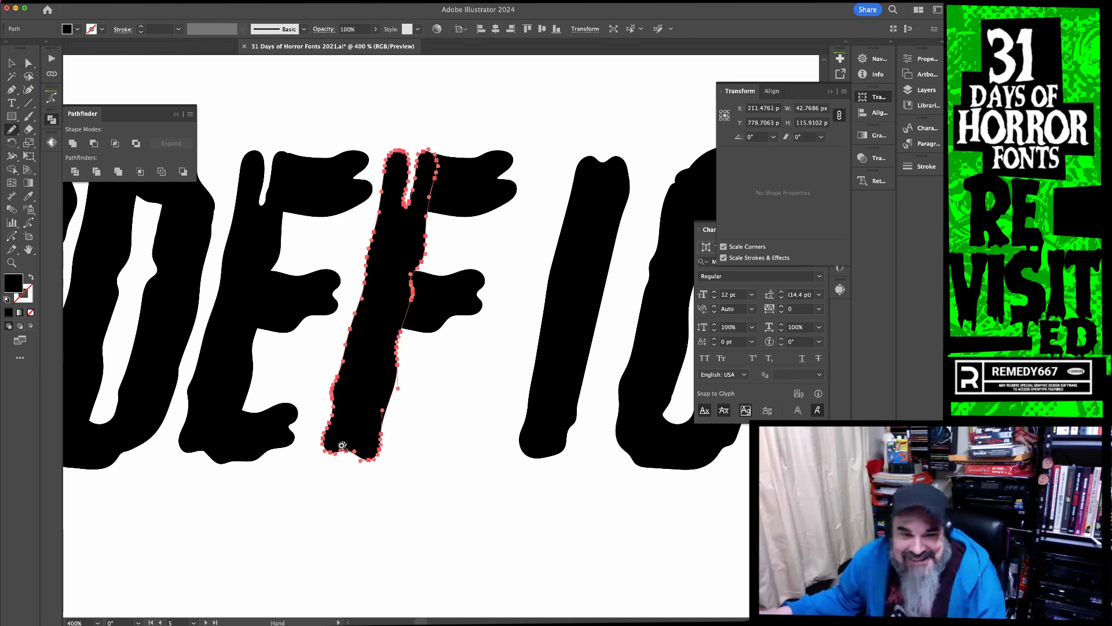
drag(344, 442, 392, 466)
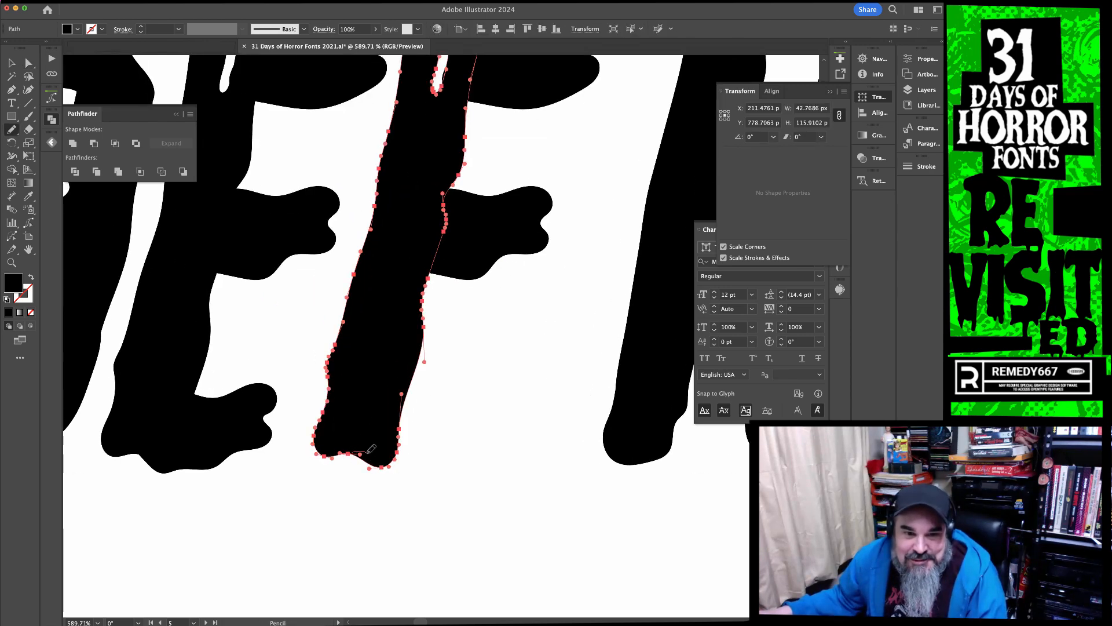
drag(401, 432, 406, 416)
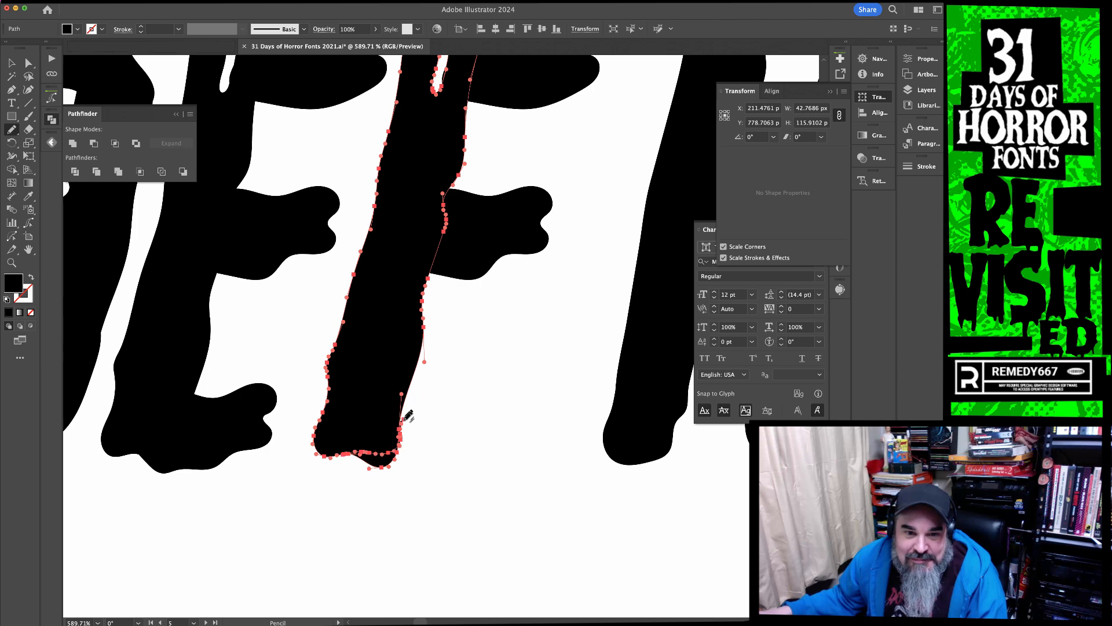
key(a)
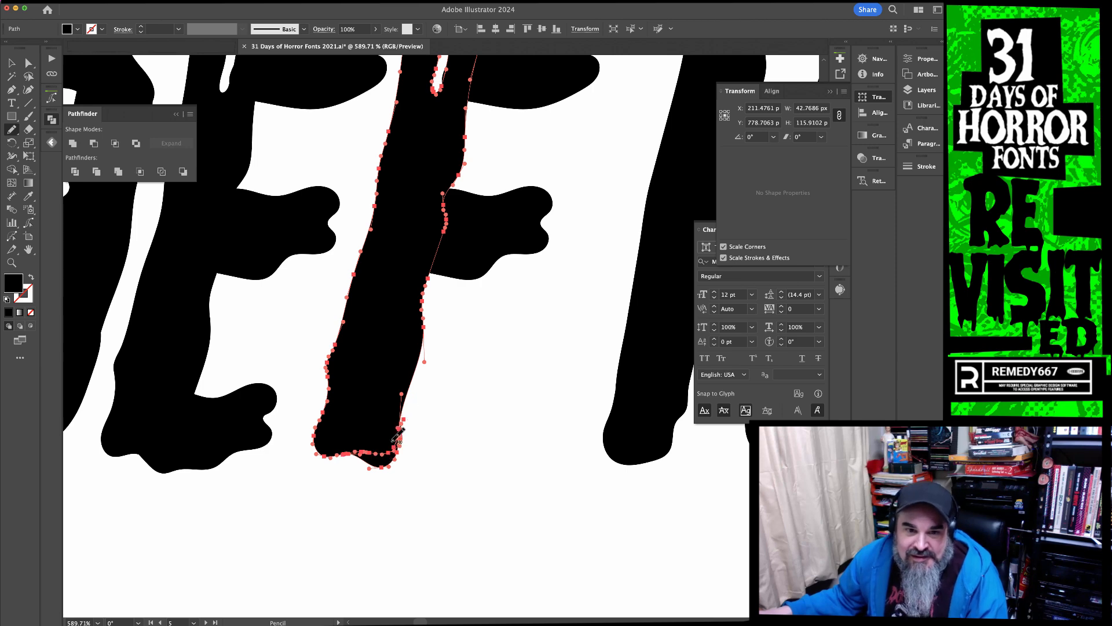
key(n)
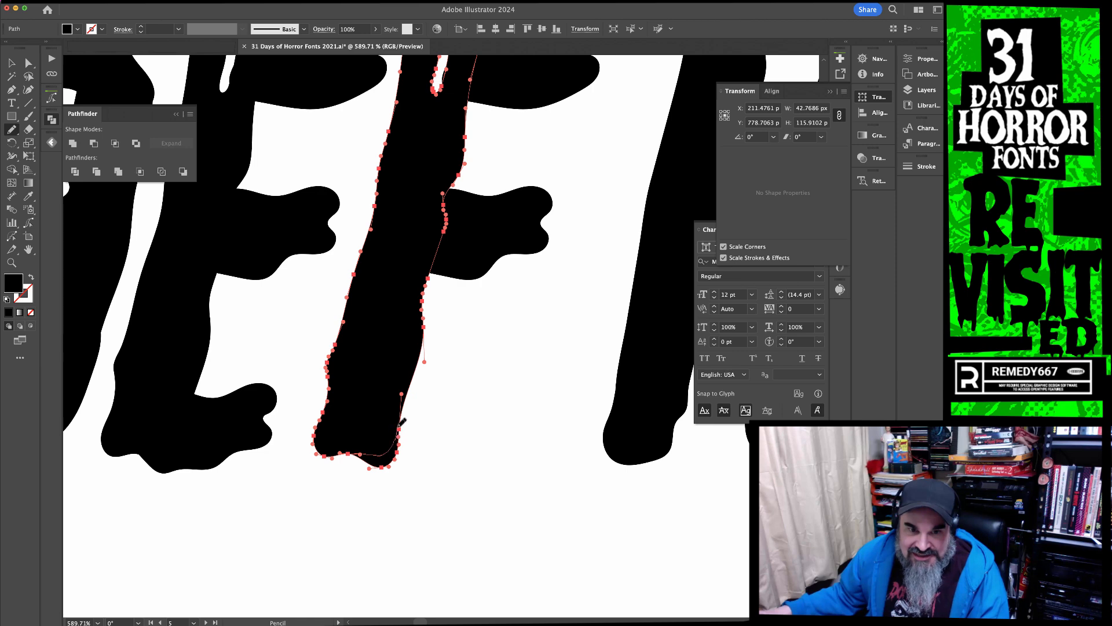
drag(401, 424, 339, 455)
Lower the F's middle arm and redraw its upper and lower joints so they blend into the stem
click(475, 320)
drag(500, 246, 497, 277)
key(n)
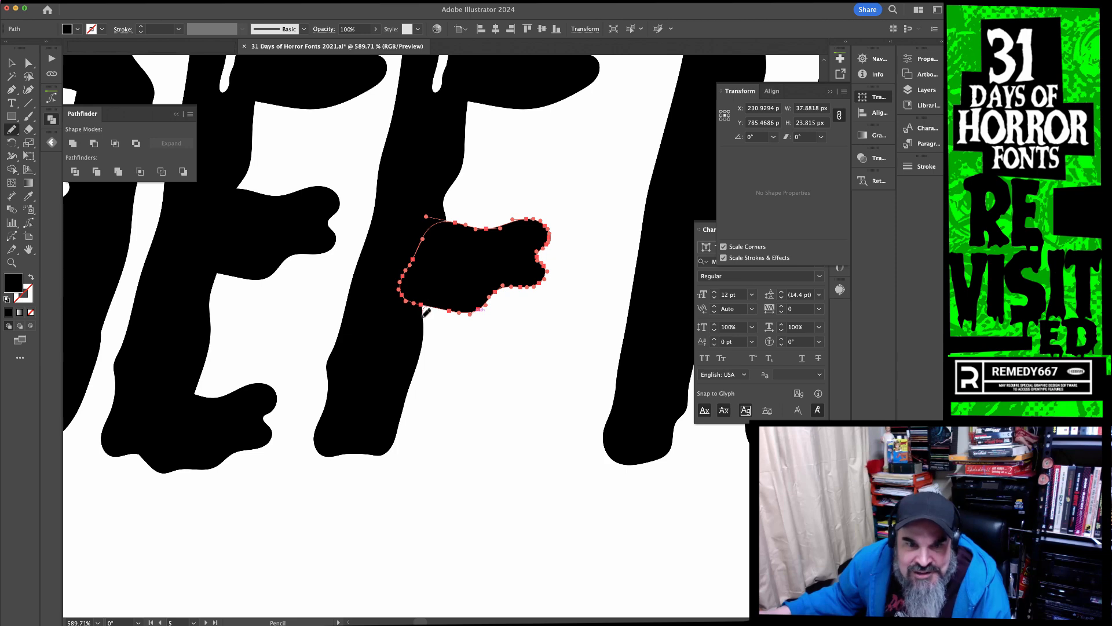
drag(407, 300, 407, 300)
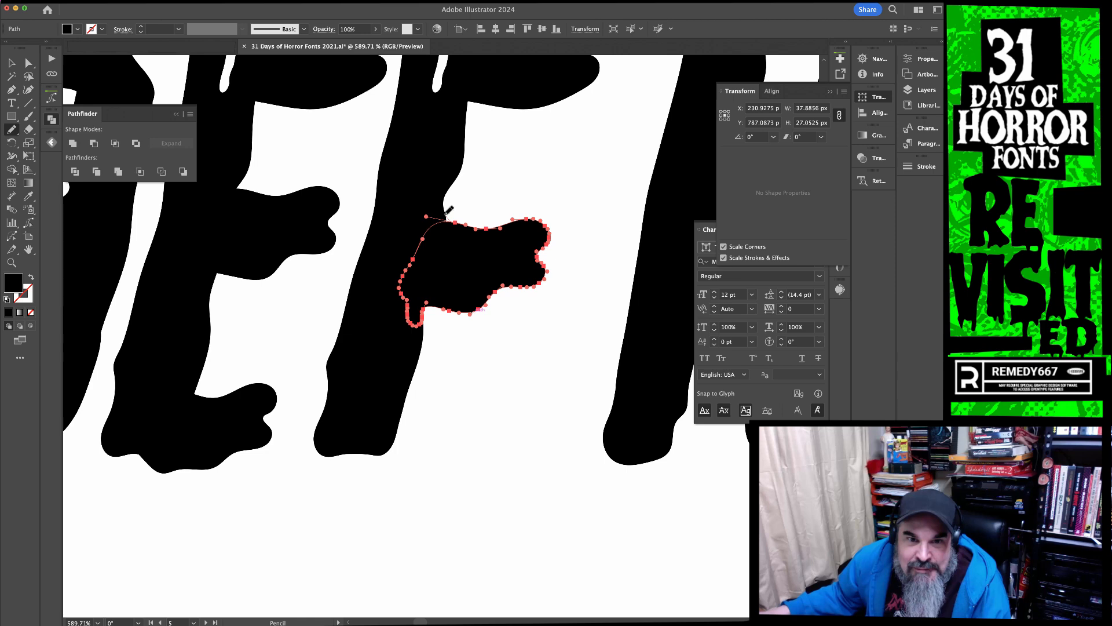
drag(427, 231, 413, 256)
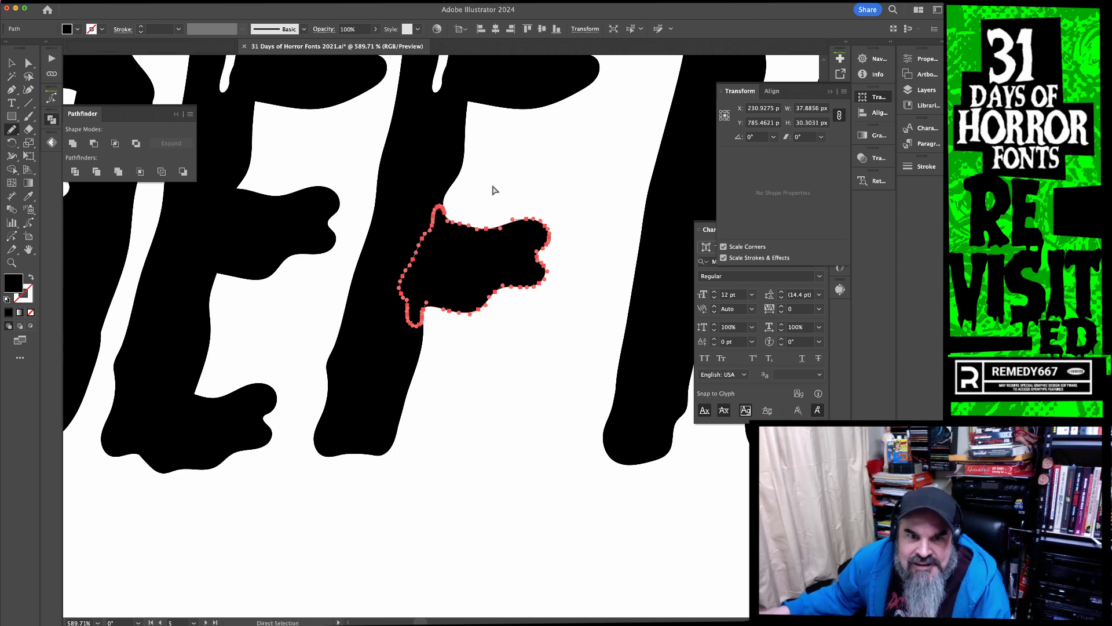
super+click(493, 186)
Smooth the inner curve where the top of the F's middle arm meets the stem
key(space)
drag(414, 168, 598, 325)
super+click(565, 378)
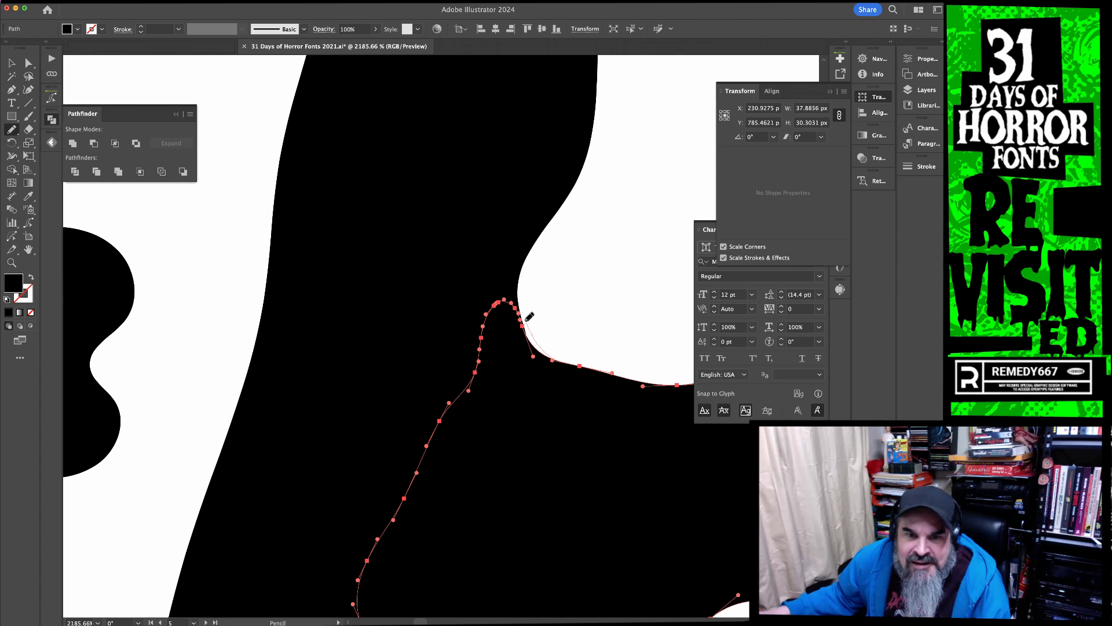
drag(490, 303, 482, 324)
super+click(577, 299)
alt+super+click(547, 350)
alt+super+click(546, 350)
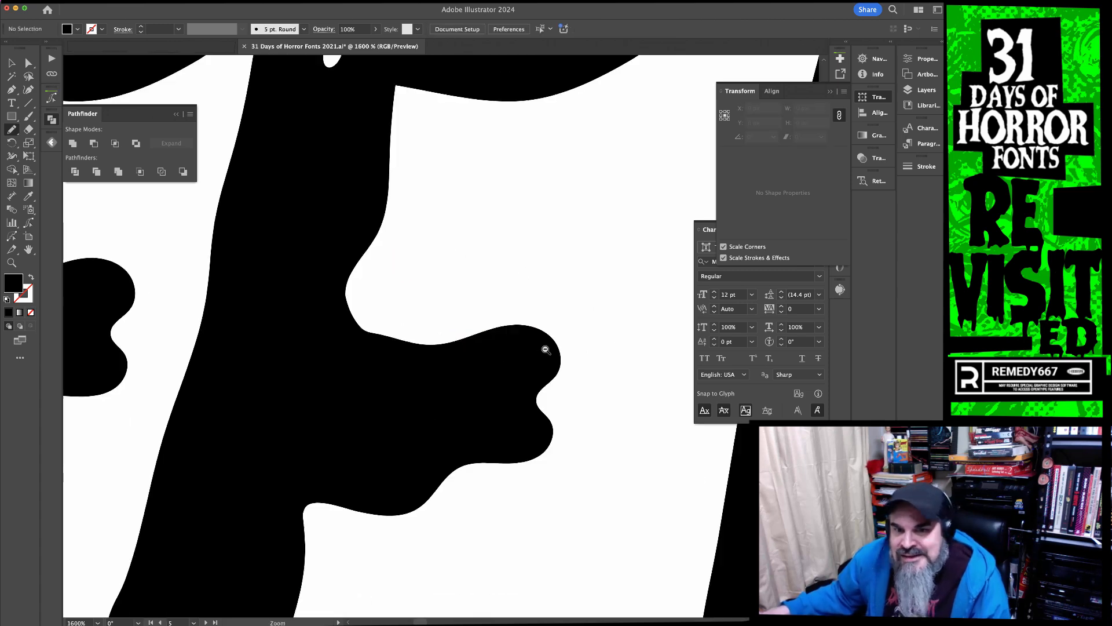
Round the inside joint between the underside of the F's top arm and the stem with the Pencil tool
super+click(445, 388)
super+click(417, 299)
drag(482, 253, 466, 452)
super+click(417, 286)
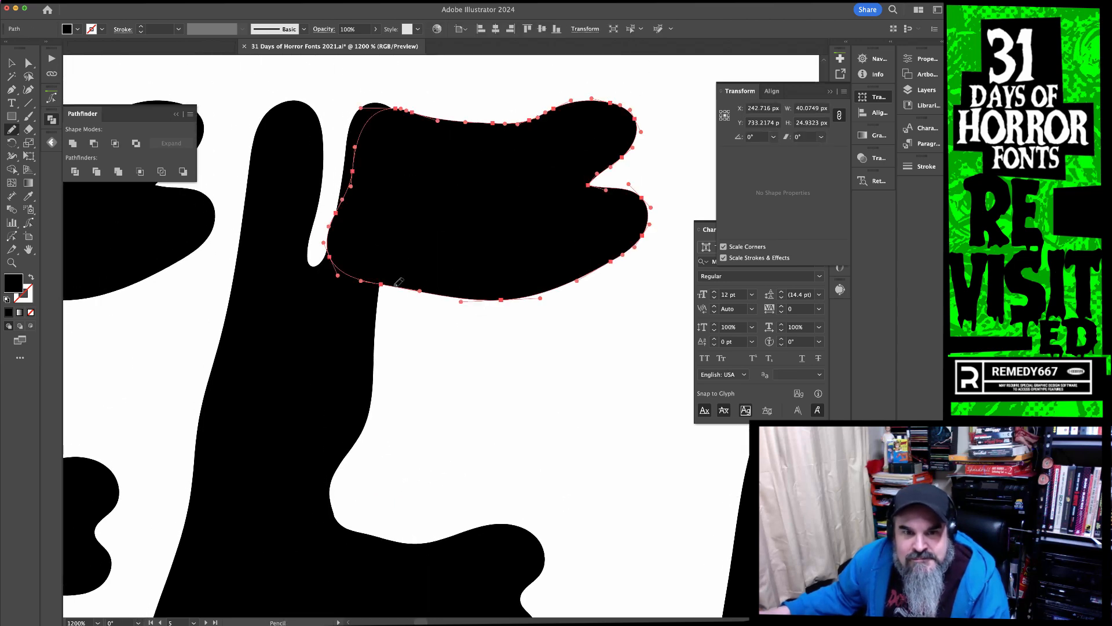
drag(353, 279, 348, 270)
scroll(348, 174, up, 1)
Close the long slit at the top of the F's stem with the Pencil tool, leaving only a small notch
super+click(305, 147)
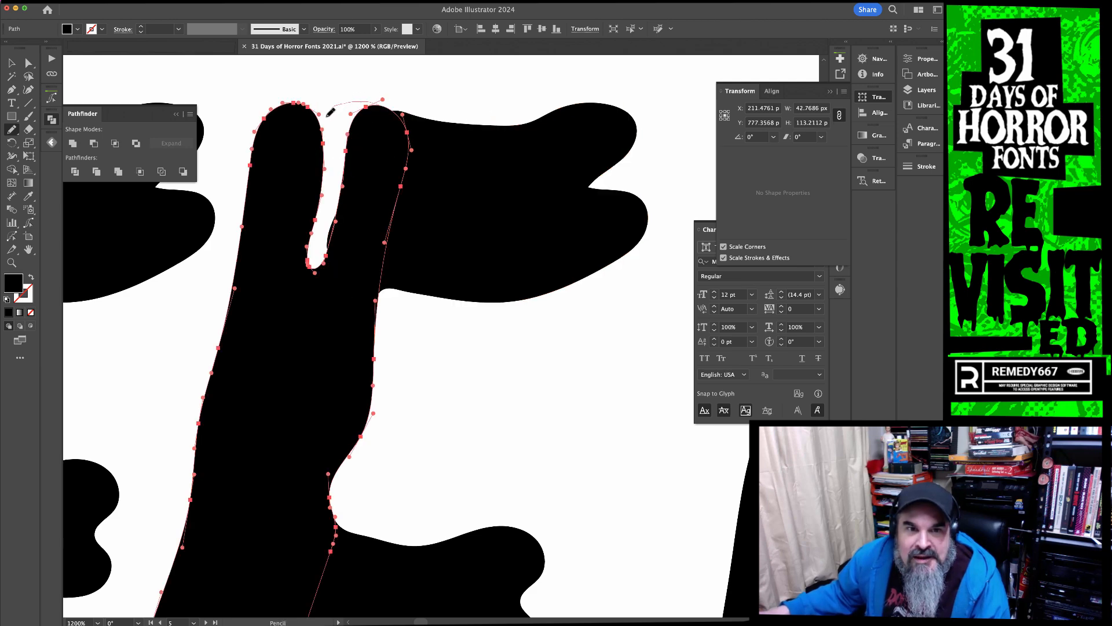
drag(288, 103, 290, 104)
super+click(335, 89)
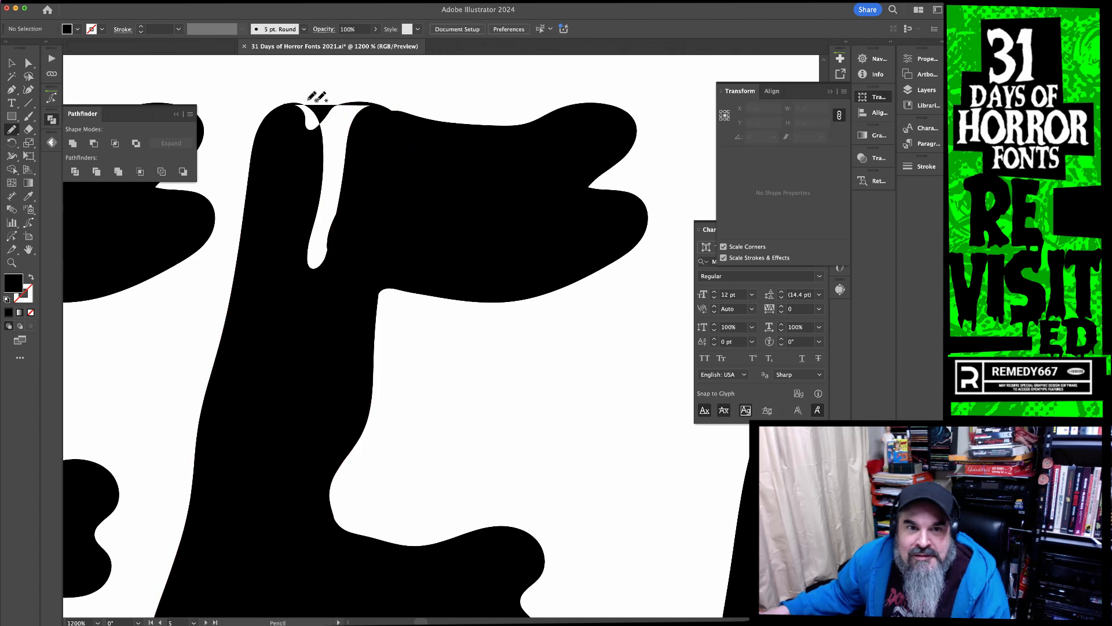
super+click(287, 105)
drag(294, 99, 335, 96)
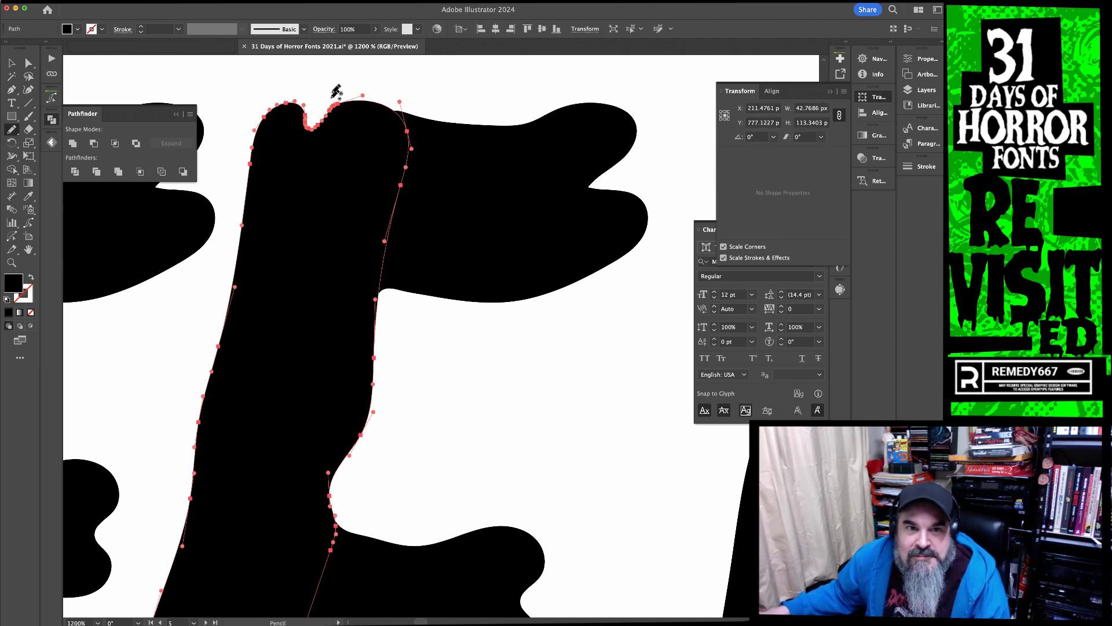
super+click(339, 96)
Extend the top of the F's stem into the top arm to smooth the upper edge where they meet
alt+super+click(378, 229)
alt+super+click(378, 228)
drag(450, 322, 449, 272)
super+click(415, 250)
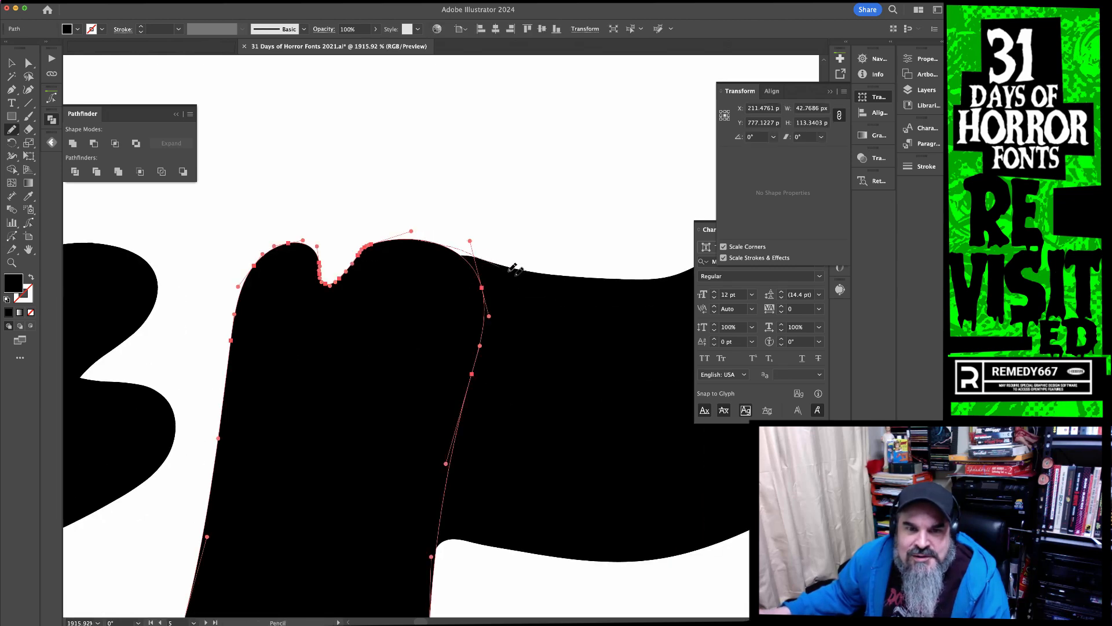
drag(484, 341, 485, 342)
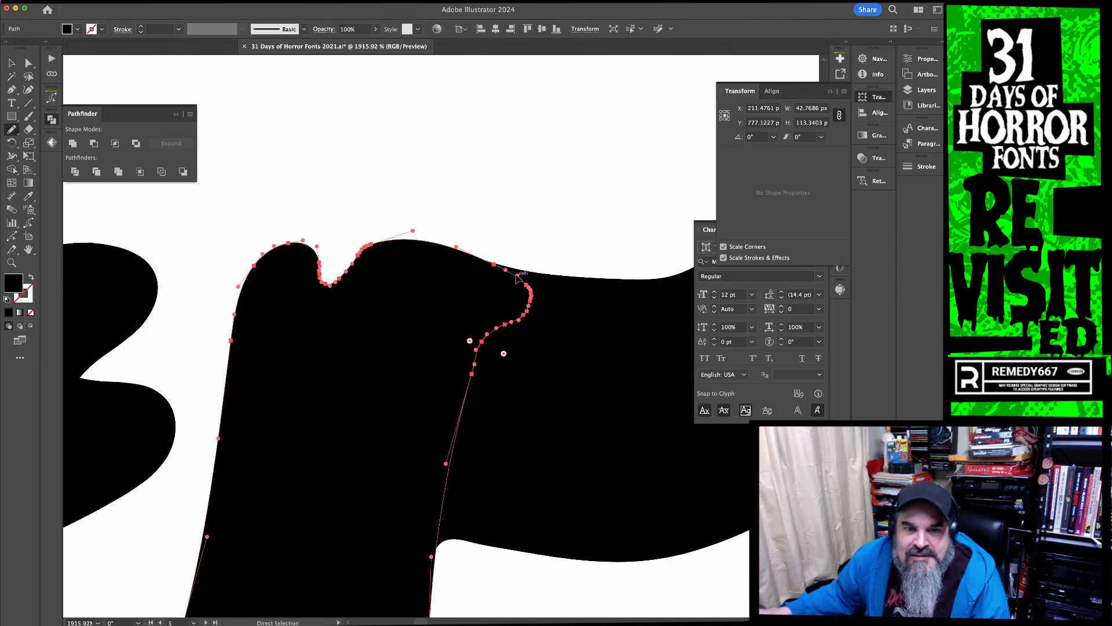
super+click(558, 224)
alt+super+click(476, 345)
alt+super+click(475, 345)
alt+super+click(475, 345)
alt+super+click(473, 344)
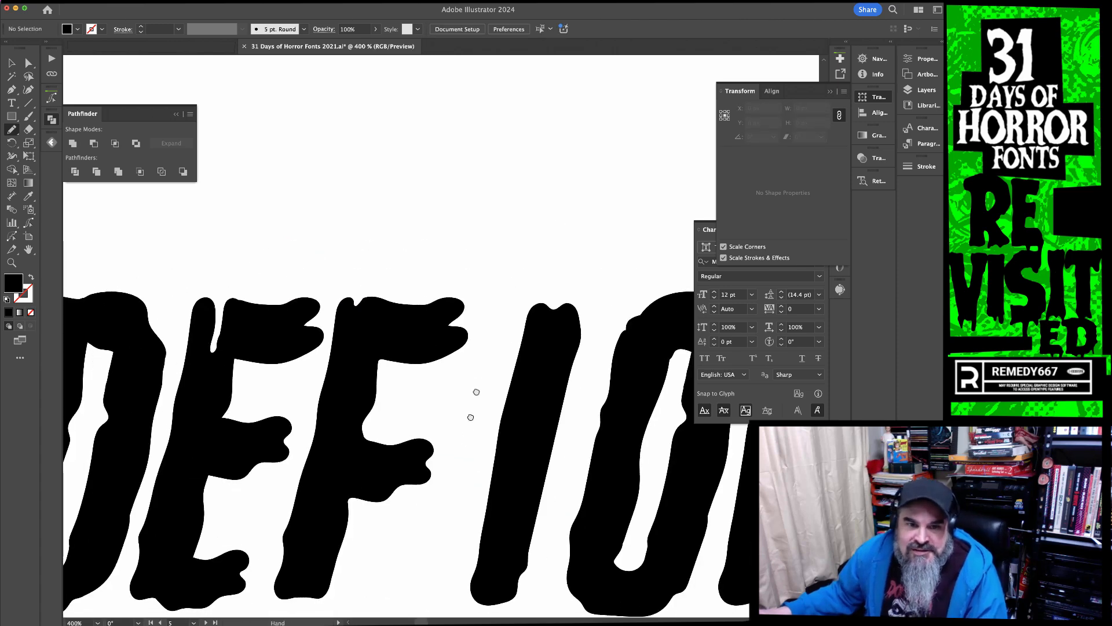
Move the C, D, E and F together to the left to open a gap before the I
super+click(388, 391)
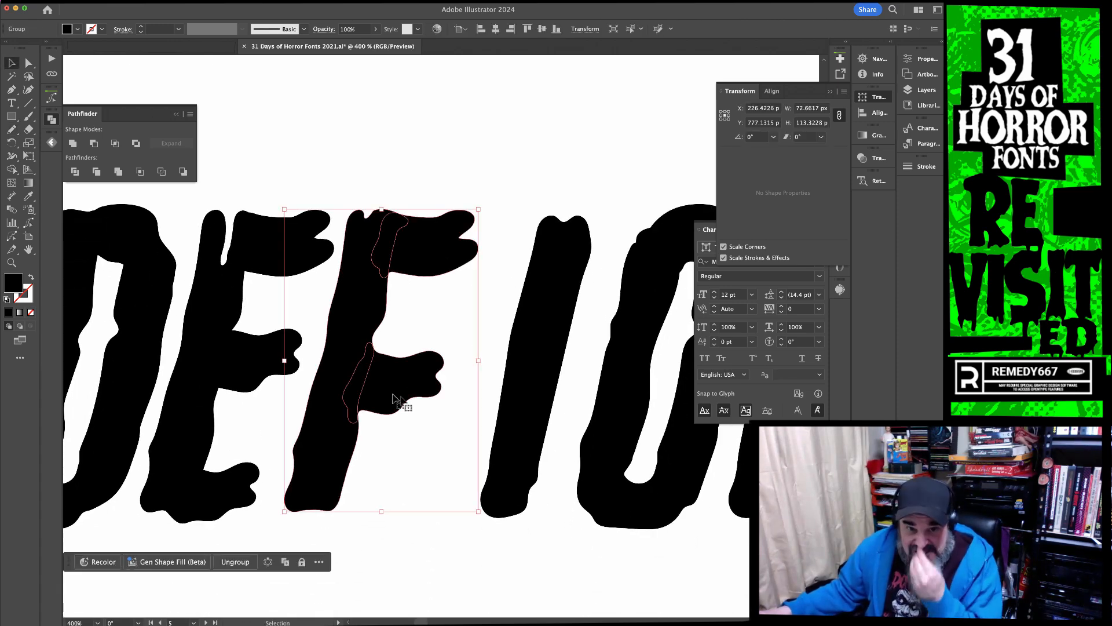
alt+super+click(412, 476)
alt+super+click(412, 476)
super+click(412, 476)
drag(462, 228, 389, 470)
click(563, 447)
drag(470, 449, 347, 467)
alt+super+click(443, 439)
alt+super+click(442, 439)
drag(400, 293, 554, 400)
drag(467, 354, 329, 298)
drag(405, 312, 304, 313)
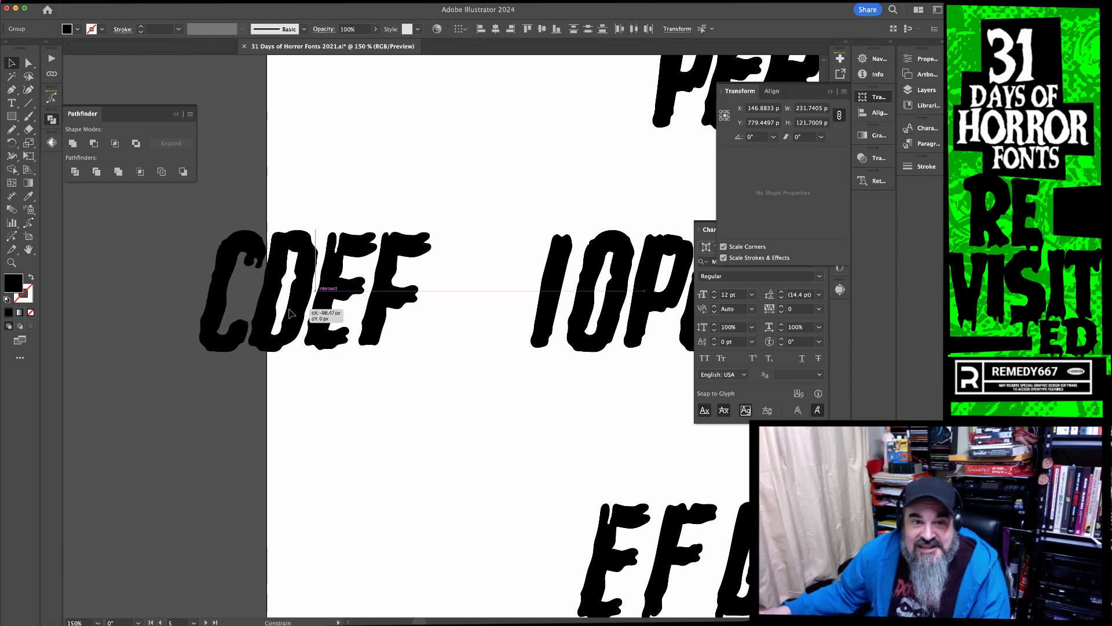
click(488, 377)
Duplicate the O into the space right after the F as the base for the next letter
drag(614, 313, 460, 313)
click(500, 373)
drag(353, 201, 378, 235)
key(a)
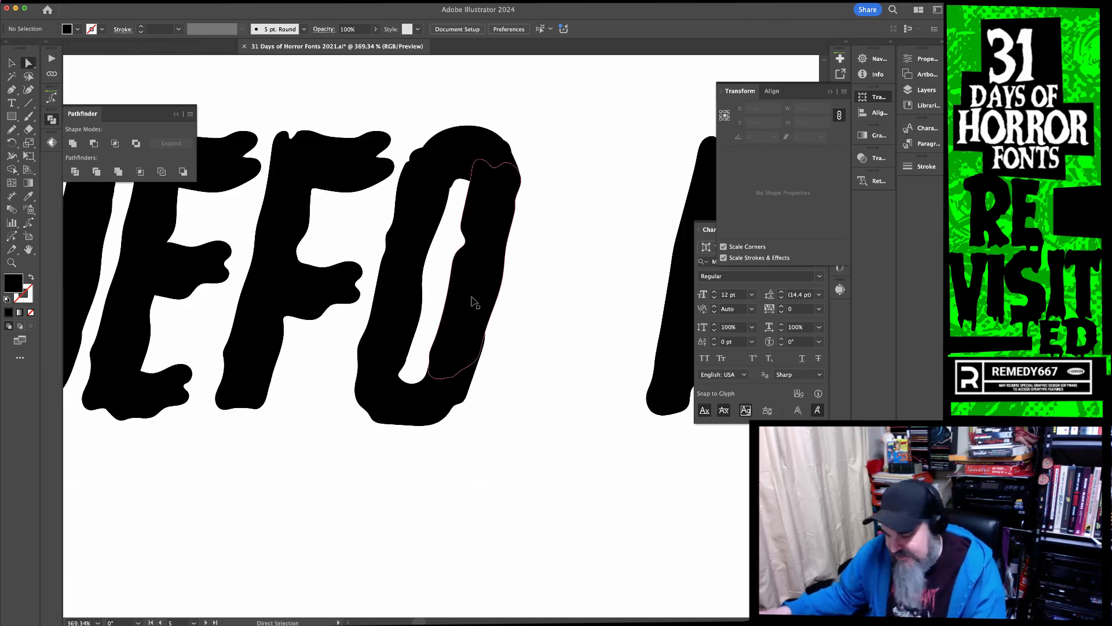
Delete the right side piece of the O copy and duplicate the F's middle arm onto its lower end as the G's crossbar
click(472, 302)
key(Delete)
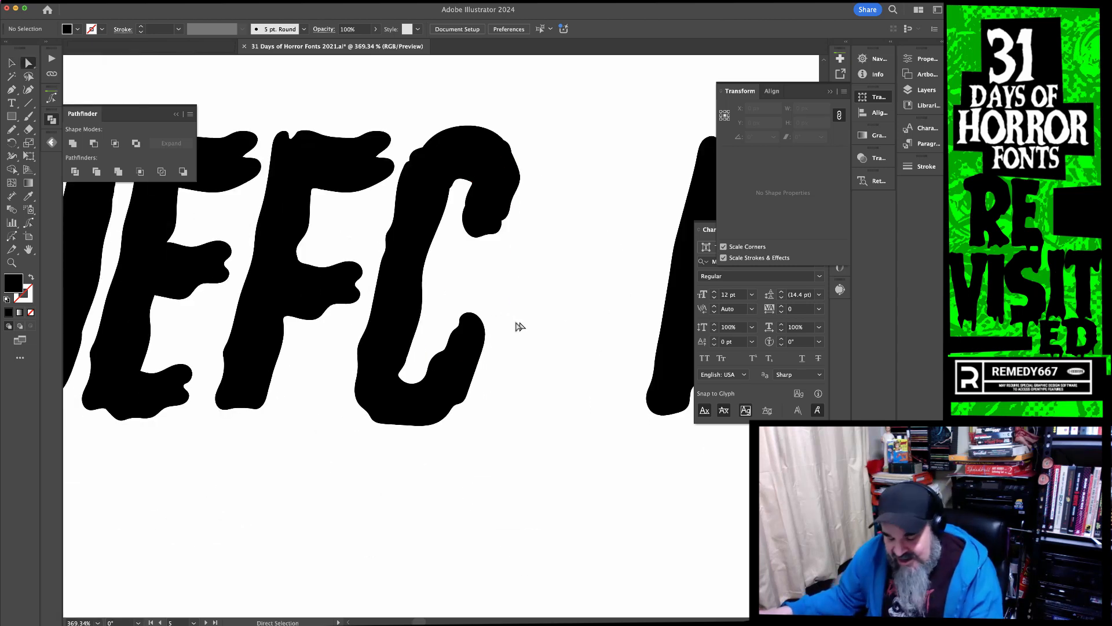
key(v)
mouse_move(349, 327)
mouse_down()
mouse_move(374, 337)
mouse_move(533, 509)
mouse_move(560, 505)
mouse_move(497, 317)
mouse_up()
click(664, 538)
Redraw the left edge of the G's crossbar with the Pencil tool, rounding its upper corner and blending the drip into the lower curve
drag(416, 268, 581, 347)
key(n)
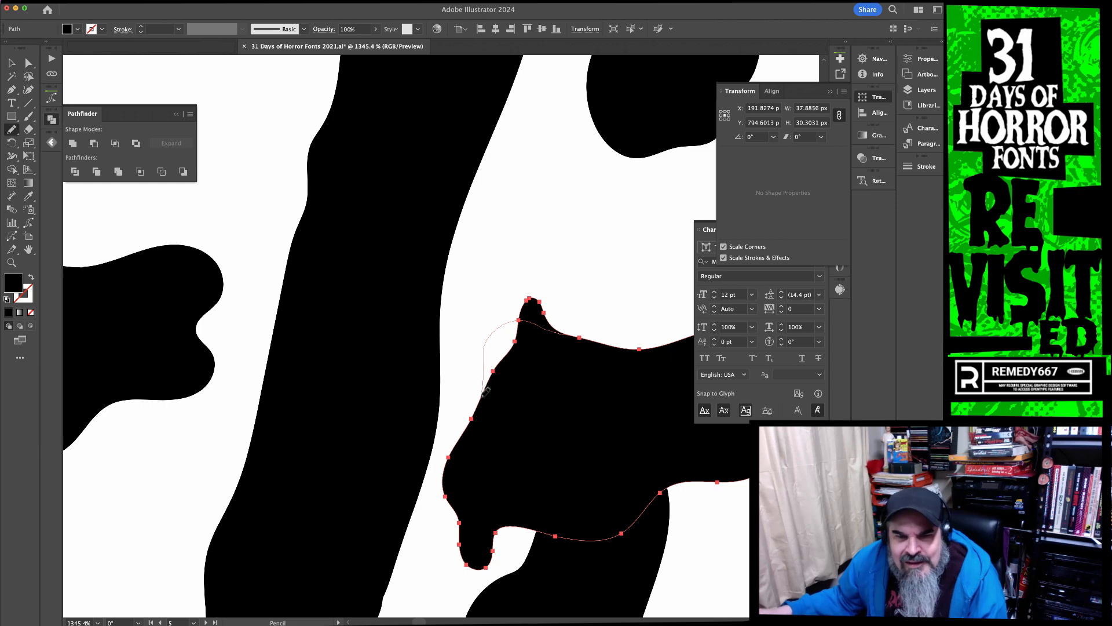
drag(486, 389, 485, 398)
scroll(491, 257, down, 5)
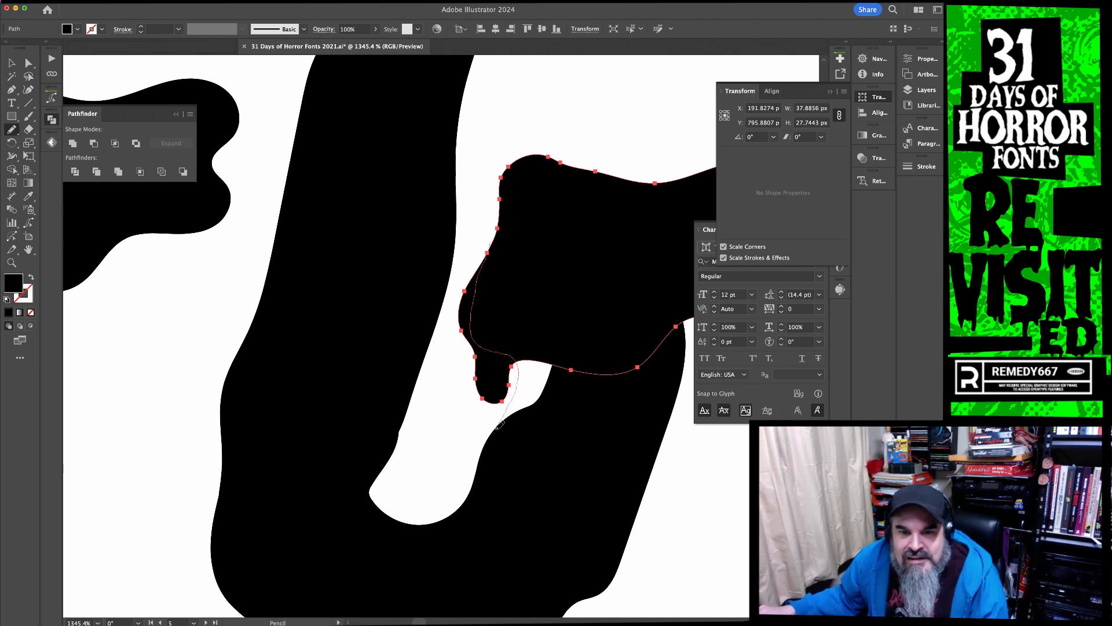
drag(608, 376, 609, 375)
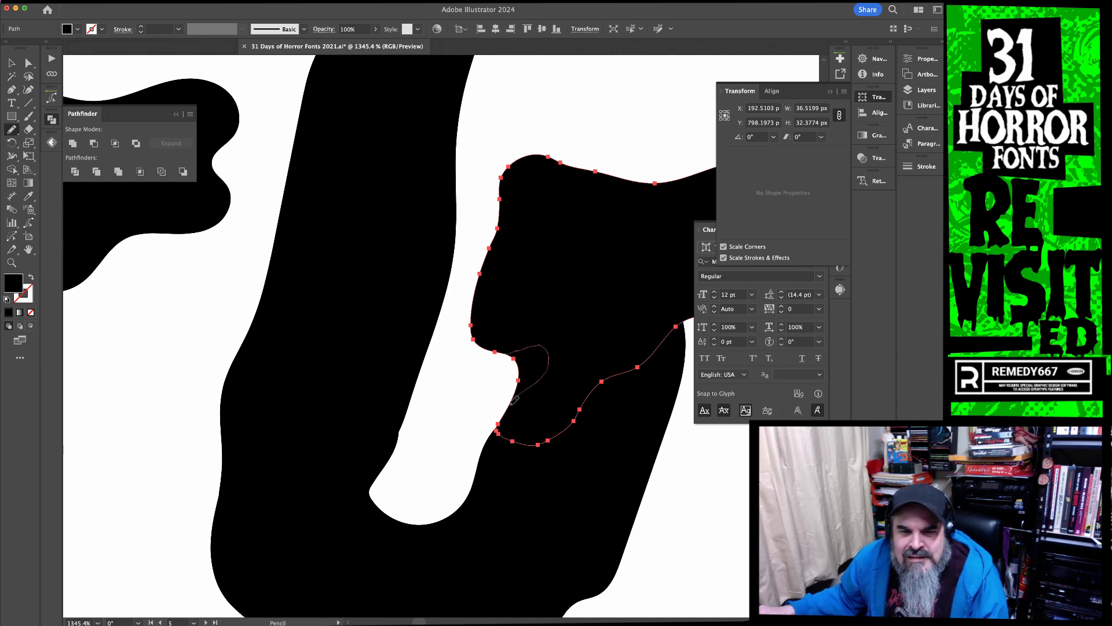
drag(512, 404, 497, 428)
super+click(435, 404)
Redraw the underside of the G's crossbar with the Pencil tool so it flows into the outer edge of the lower curve
drag(571, 357, 345, 427)
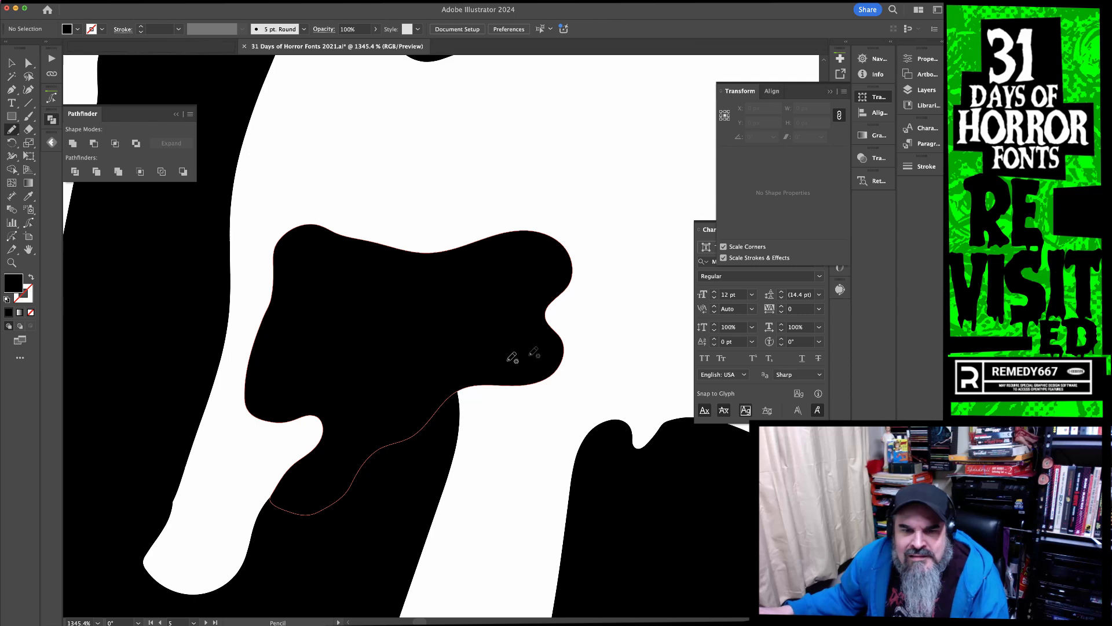
super+click(484, 371)
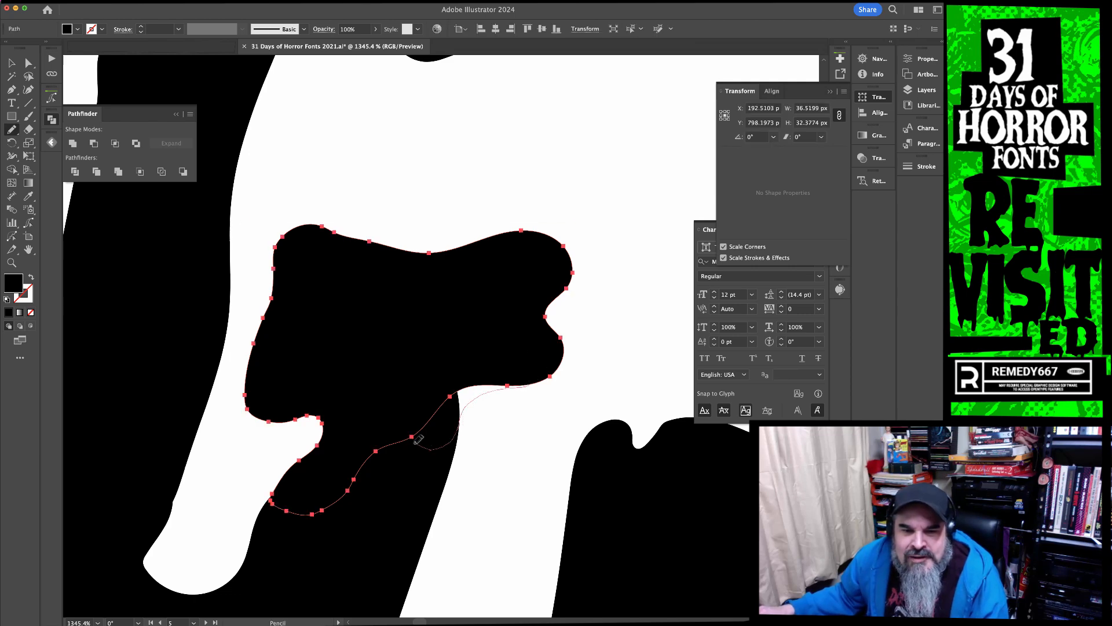
drag(393, 441, 388, 445)
super+click(498, 157)
Select the G's crossbar and body together and shift the letter slightly left
alt+super+click(512, 305)
alt+super+click(511, 305)
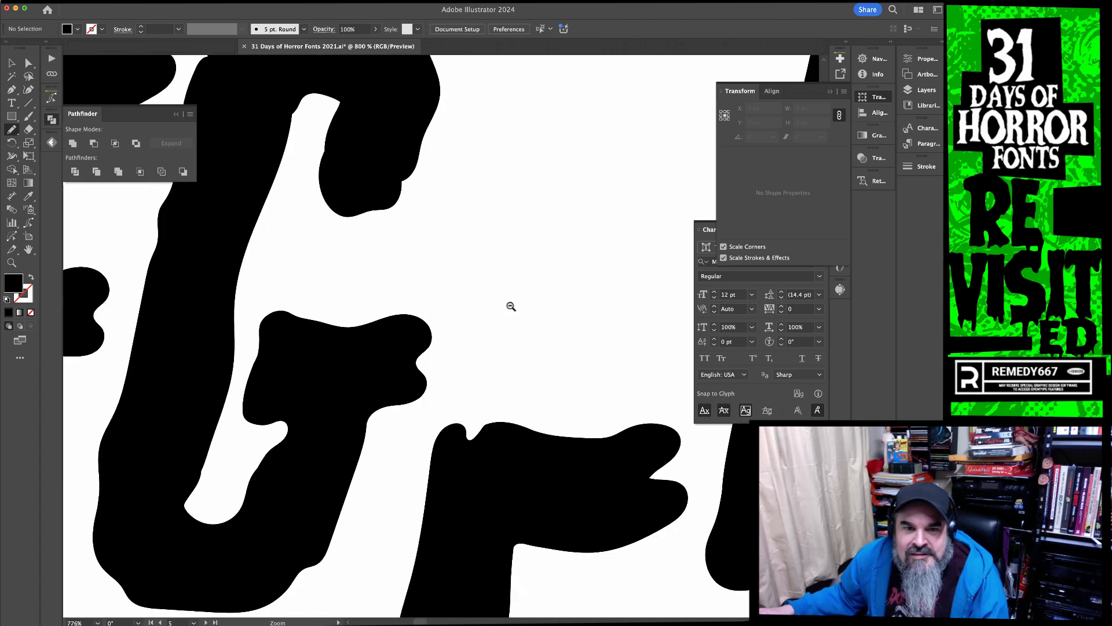
alt+super+click(512, 306)
drag(457, 327, 559, 300)
super+click(432, 330)
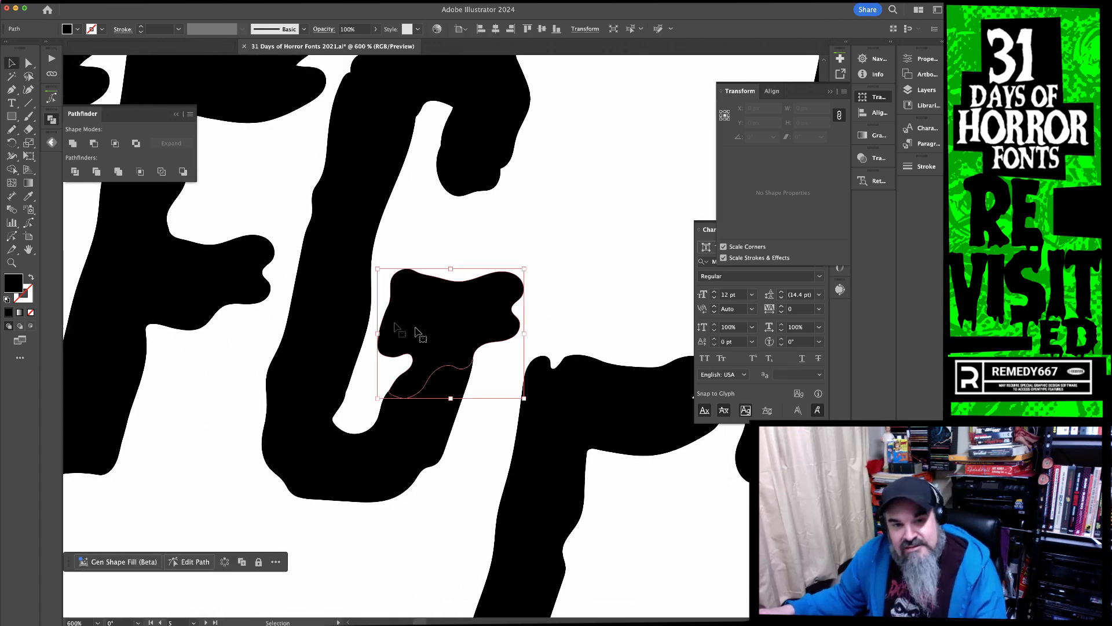
super+click(336, 310)
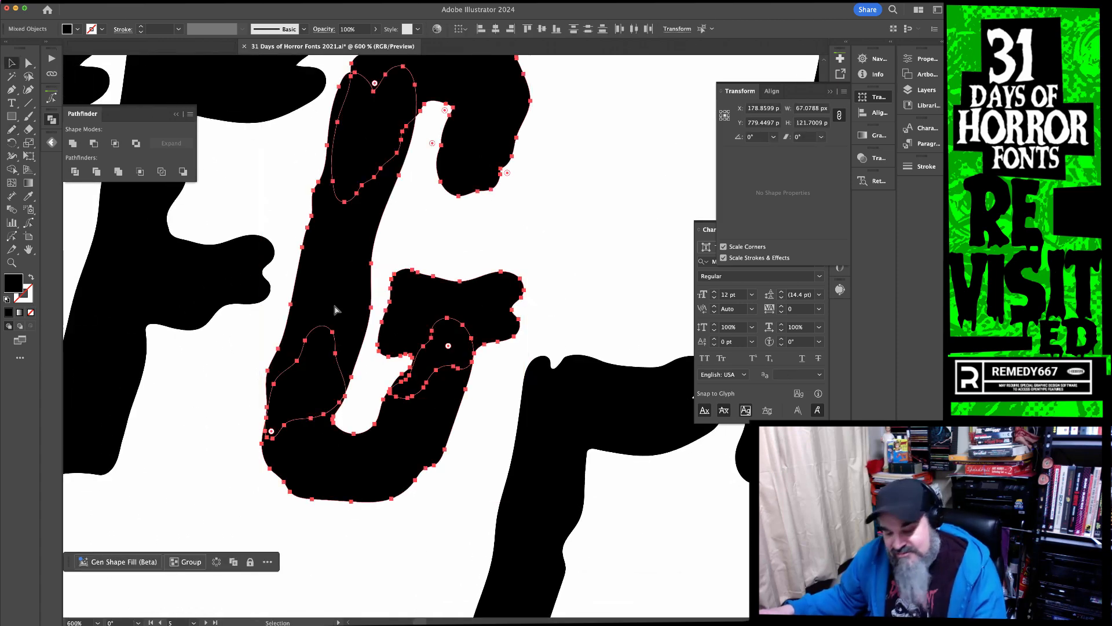
click(600, 229)
drag(466, 305, 460, 305)
click(608, 321)
Delete the leftover stem and arm pieces lying below the G and I
alt+super+click(618, 356)
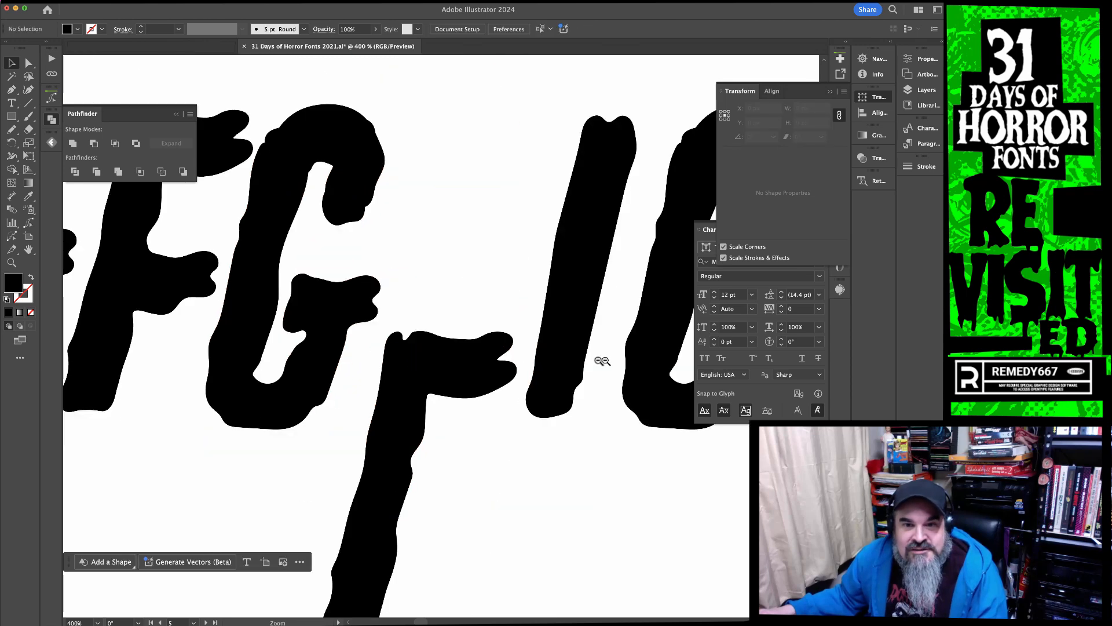
alt+super+click(607, 362)
drag(469, 354, 570, 280)
drag(447, 261, 425, 422)
shift+click(390, 348)
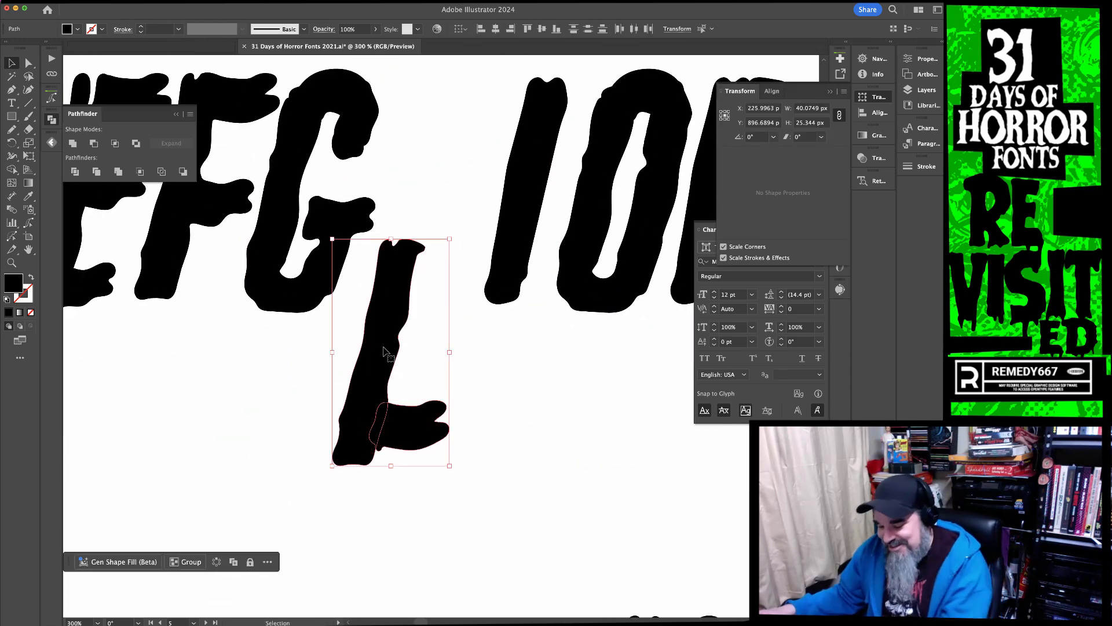
key(Delete)
Duplicate the E into the gap between the G and I, and place a copy of the I over its right side
drag(475, 315, 554, 373)
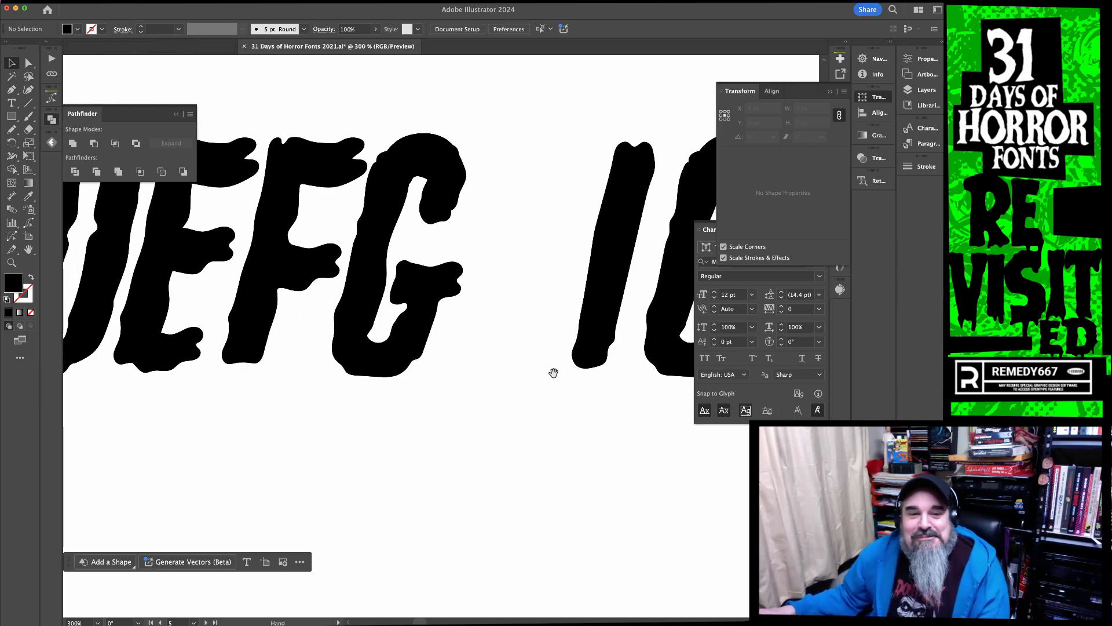
alt+super+click(555, 374)
alt+super+click(555, 374)
drag(501, 295, 517, 337)
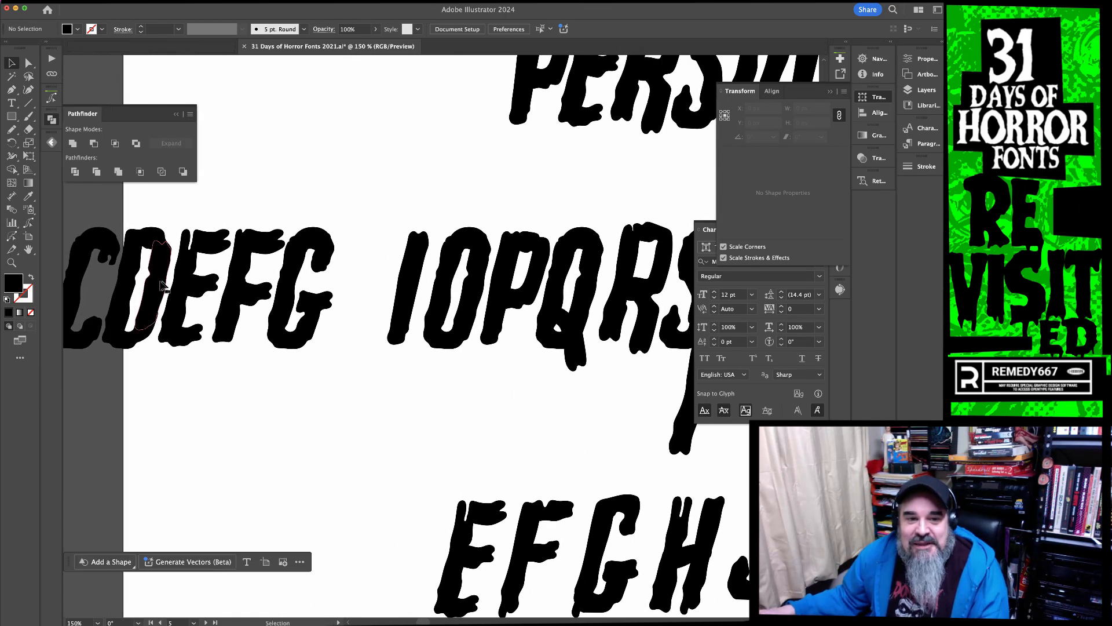
drag(206, 285, 368, 288)
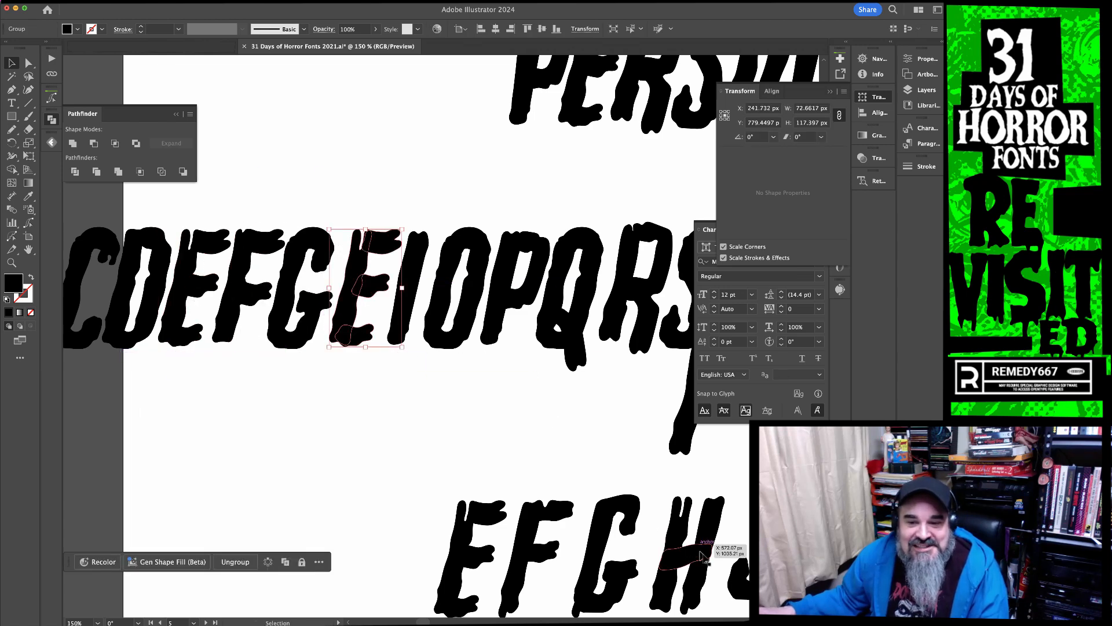
click(443, 377)
drag(361, 271, 421, 352)
key(a)
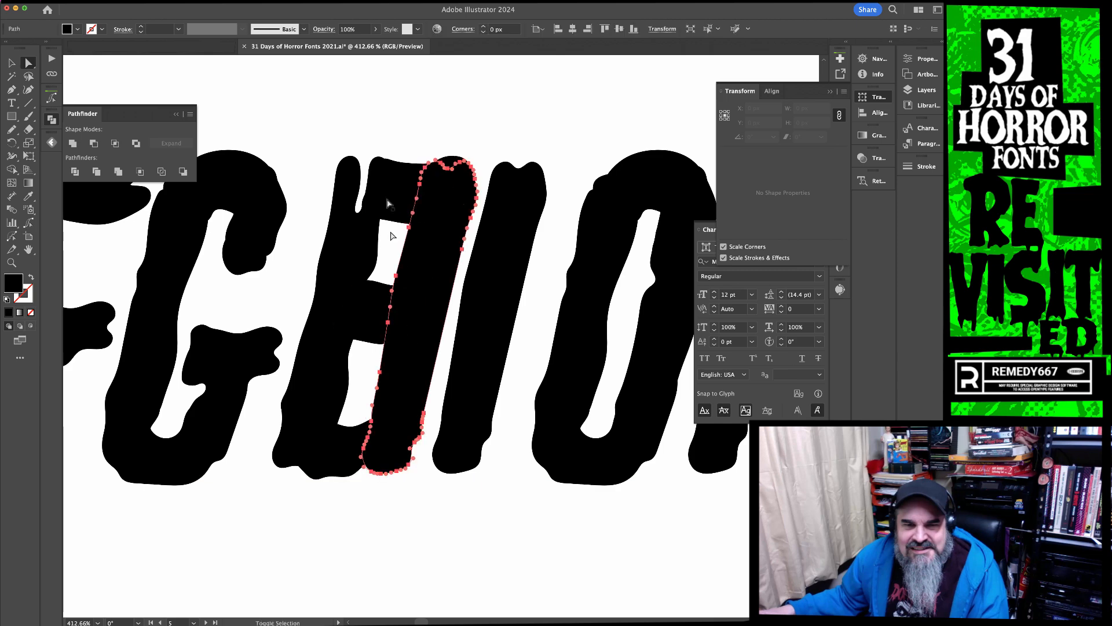
Delete the upper and lower arms of the E copy, keeping its middle arm as the H's crossbar
click(389, 188)
key(Delete)
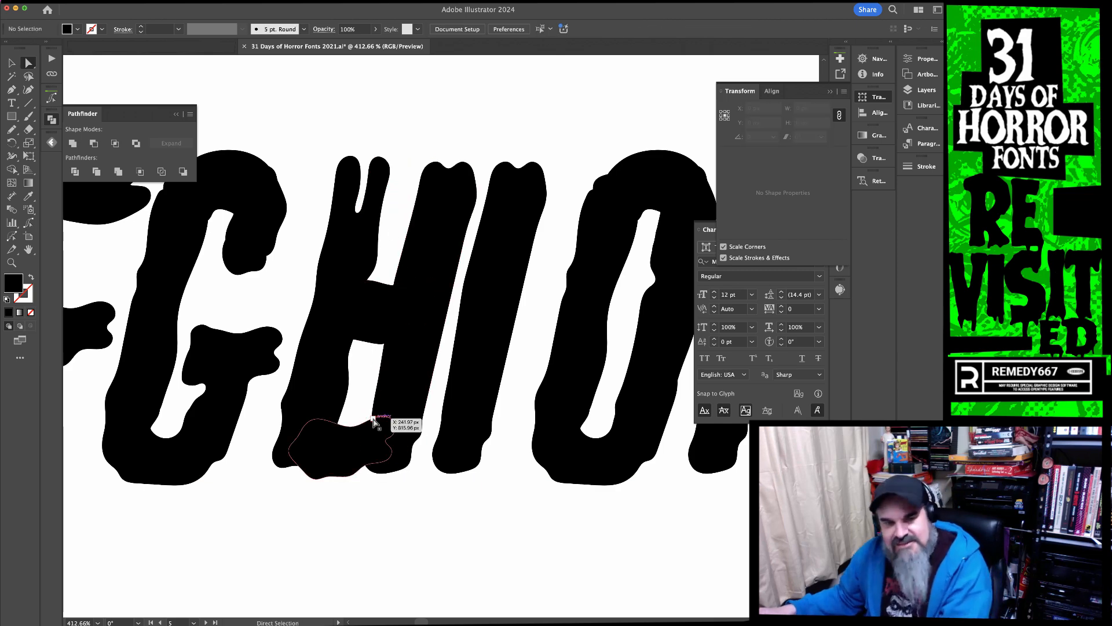
click(360, 443)
key(Delete)
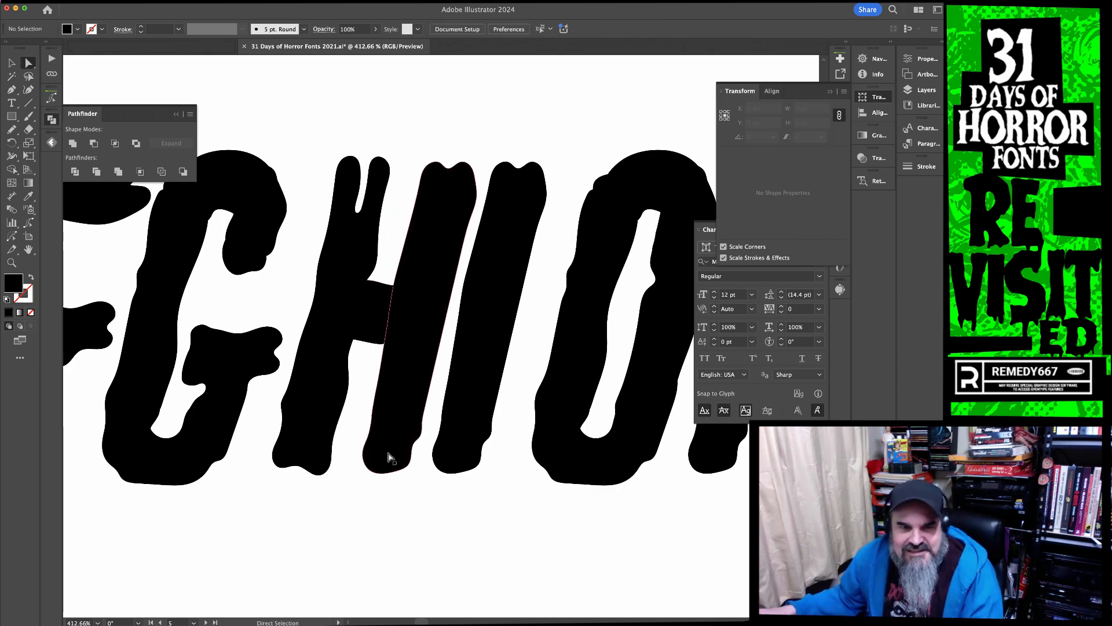
Redraw the inner edge of the H's right stem with the Pencil tool so it curves into the crossbar above and below
click(386, 375)
drag(364, 312, 436, 354)
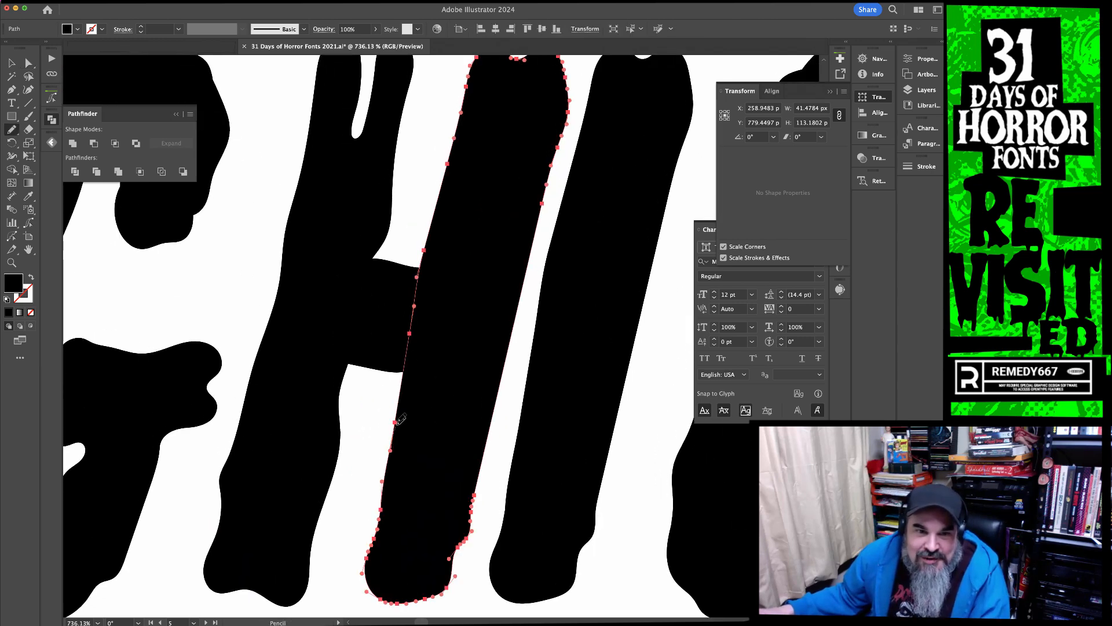
drag(406, 368, 390, 314)
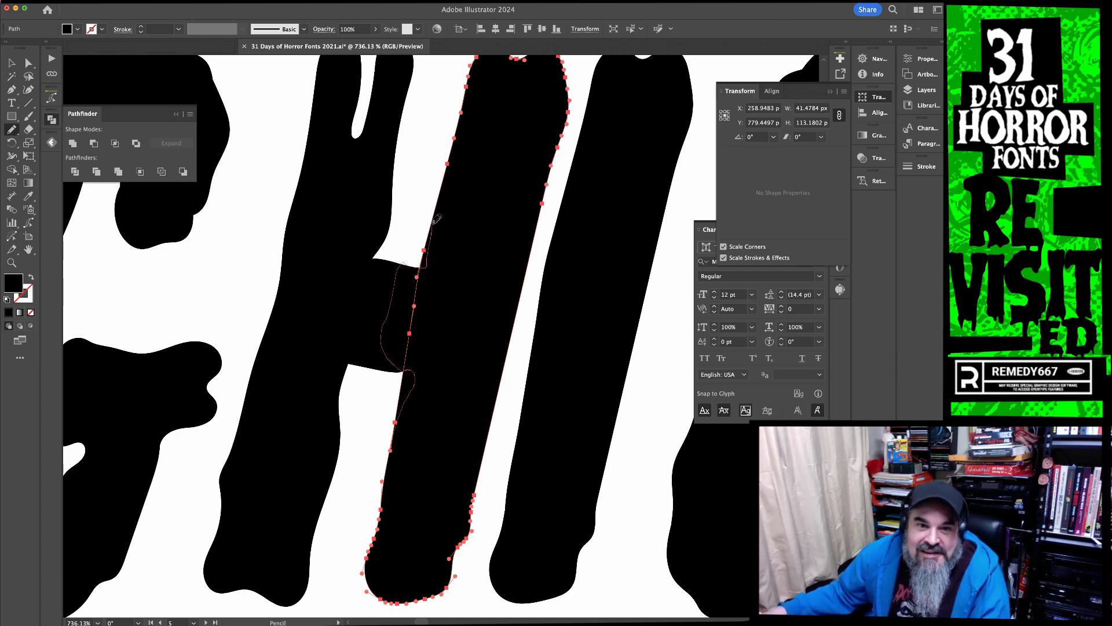
drag(436, 220, 436, 217)
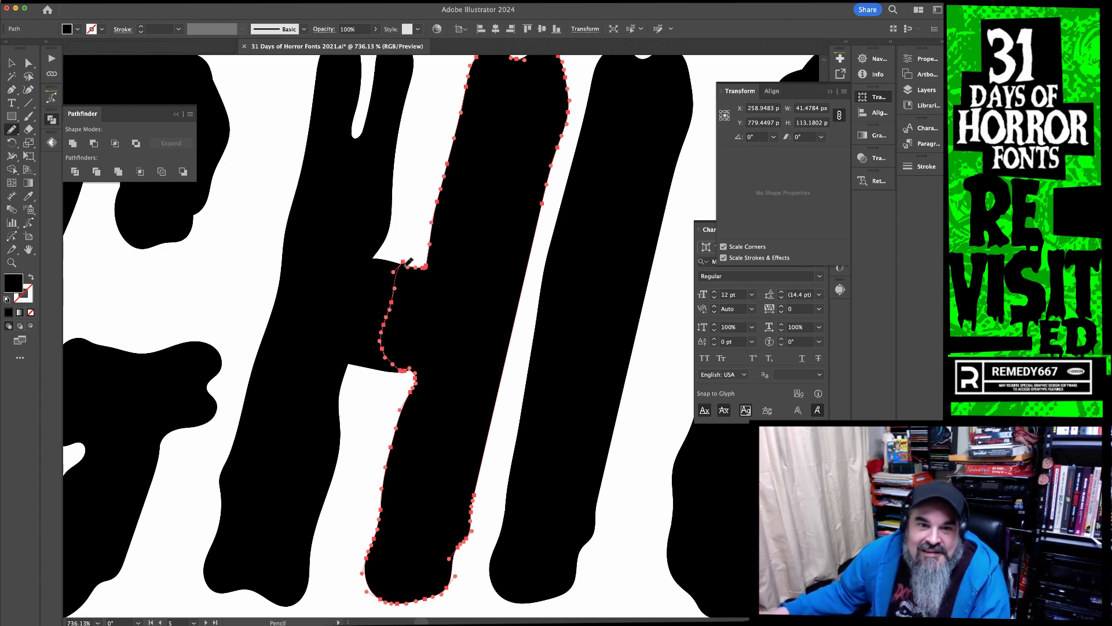
super+click(411, 202)
Select the stems and crossbar of the H and group them into one letter
key(super+minus)
key(super+minus)
key(super+minus)
key(super+minus)
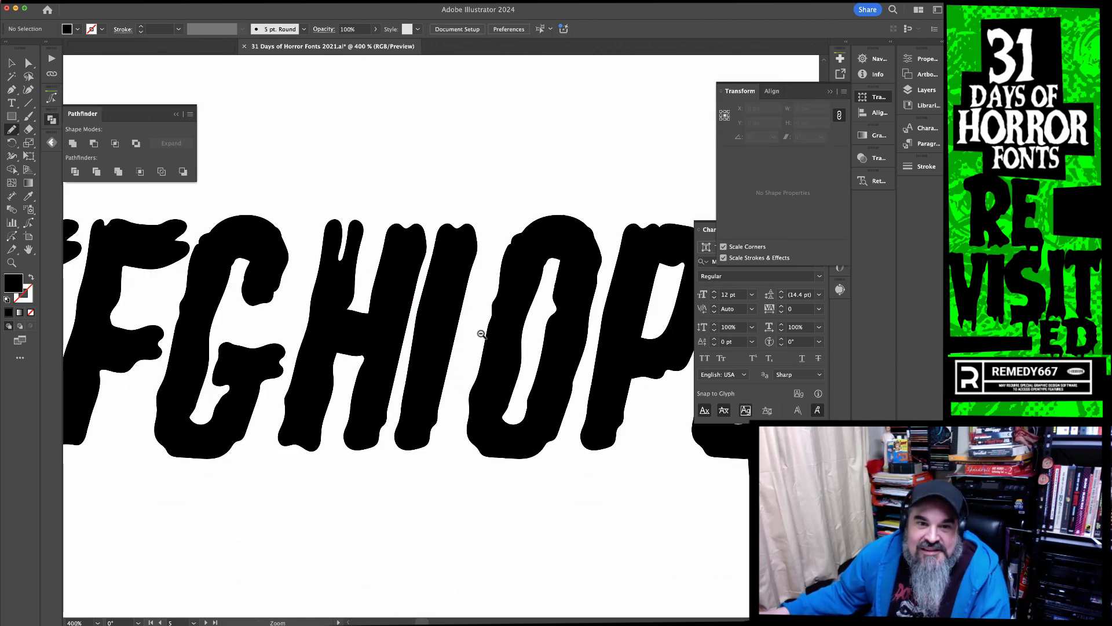
drag(418, 381, 508, 342)
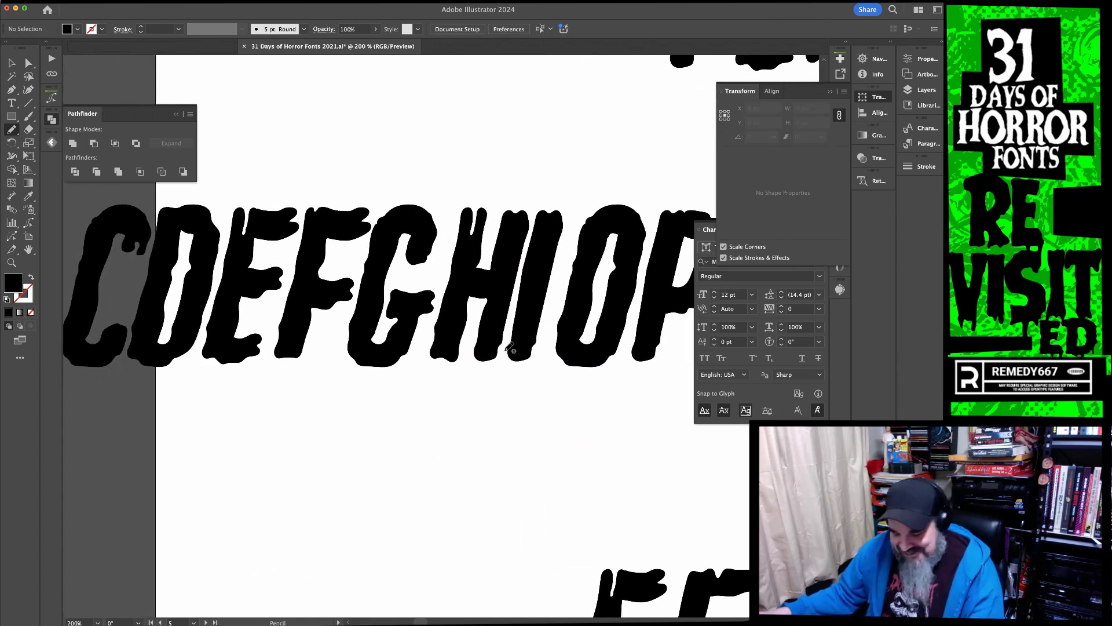
click(475, 281)
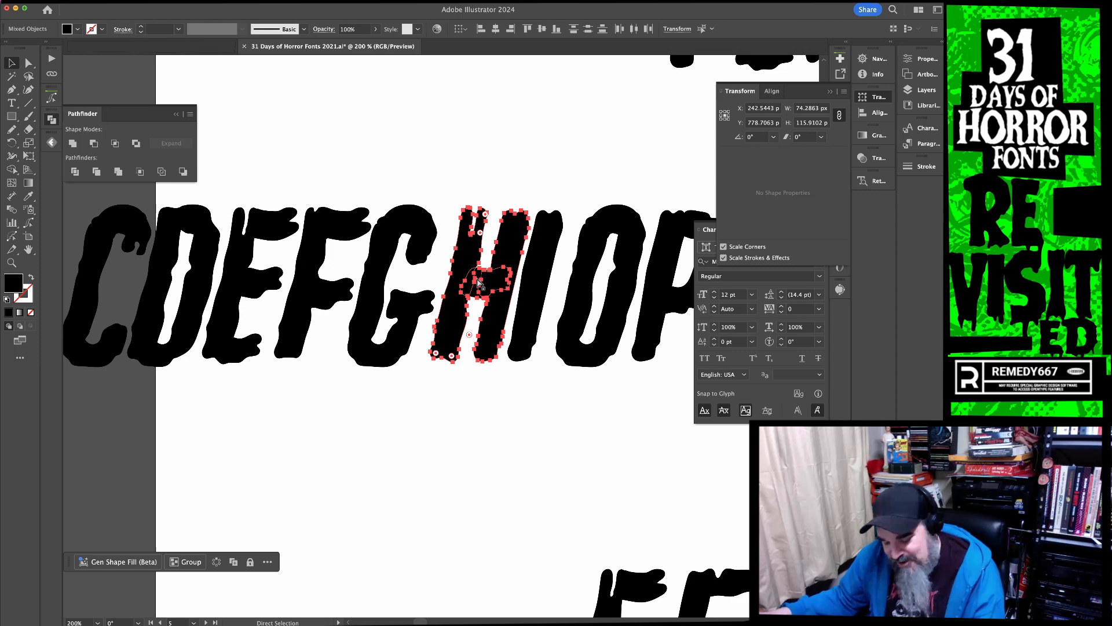
key(super+g)
Redraw the inner edge of the H's left stem above the crossbar with the Pencil tool to slim and smooth it
drag(470, 209, 622, 350)
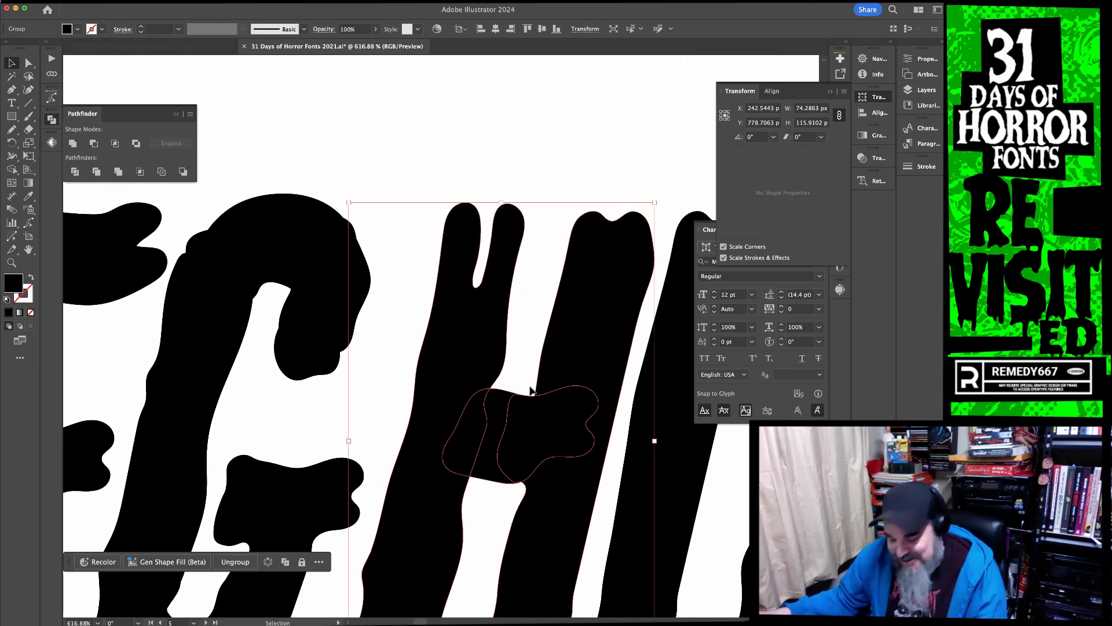
key(n)
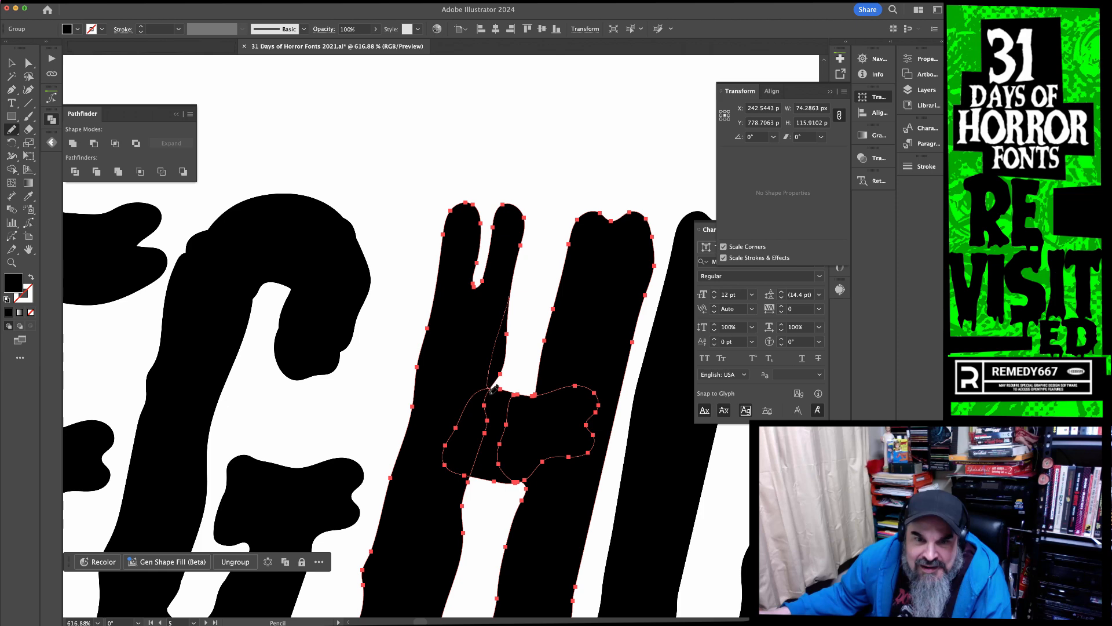
drag(488, 397, 486, 408)
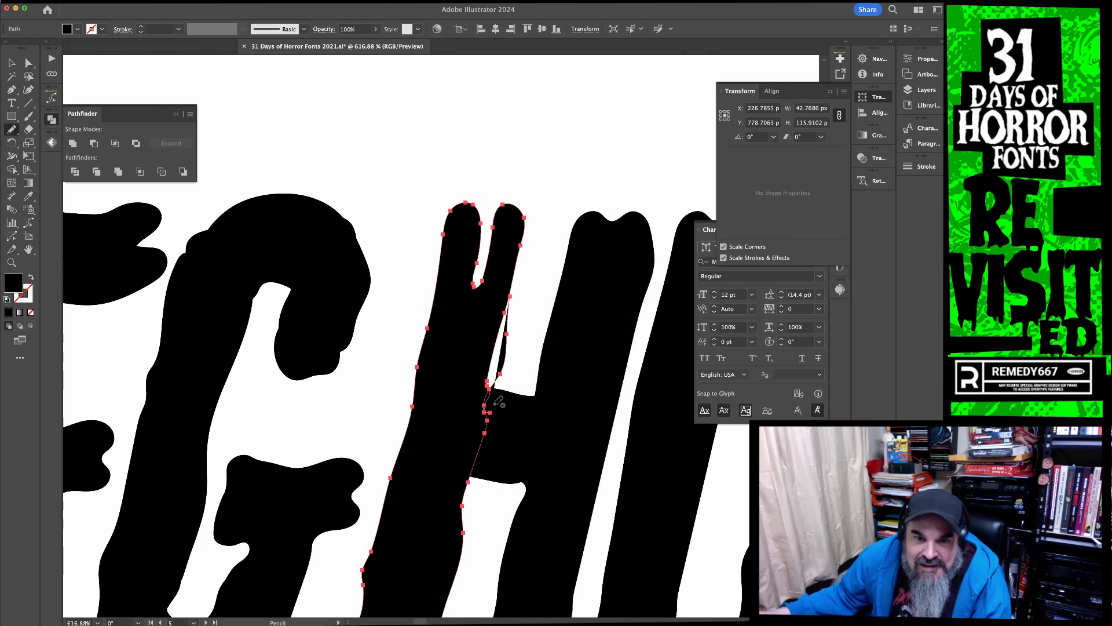
key(super+z)
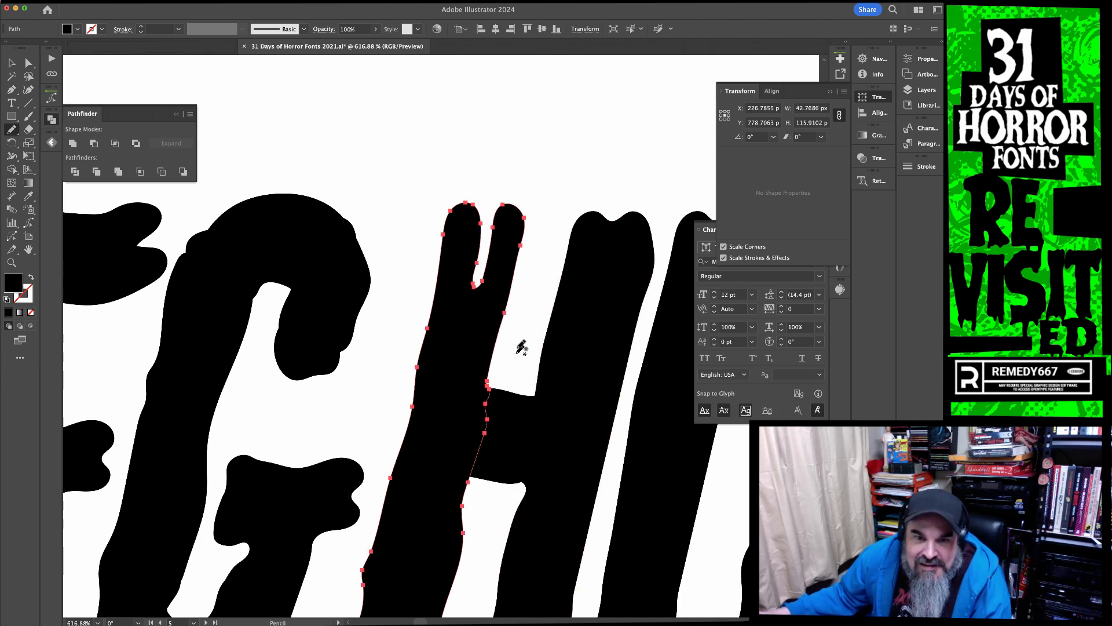
super+click(521, 341)
alt+super+click(519, 338)
alt+super+click(517, 339)
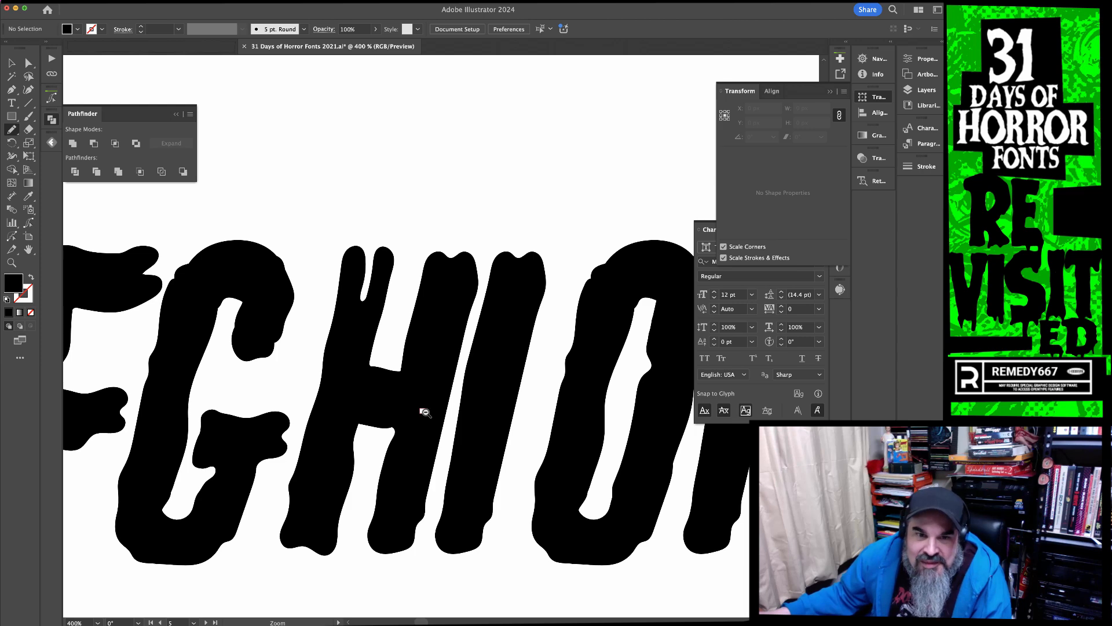
Redraw the inner edge of the H's right stem above the crossbar with the Pencil tool to make it narrower
super+click(433, 335)
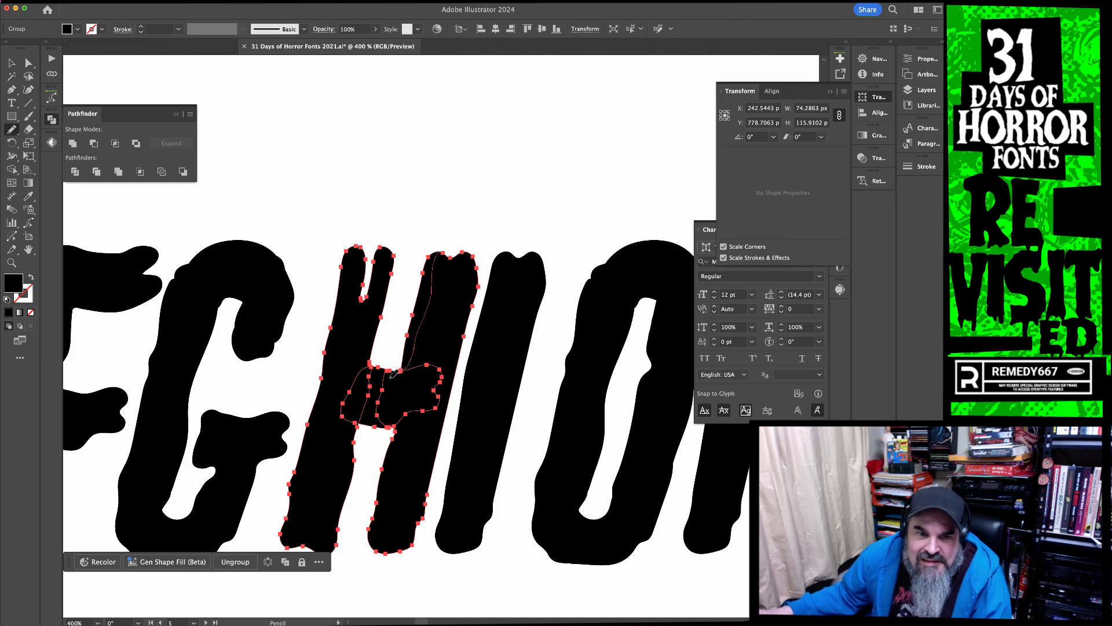
super+click(400, 349)
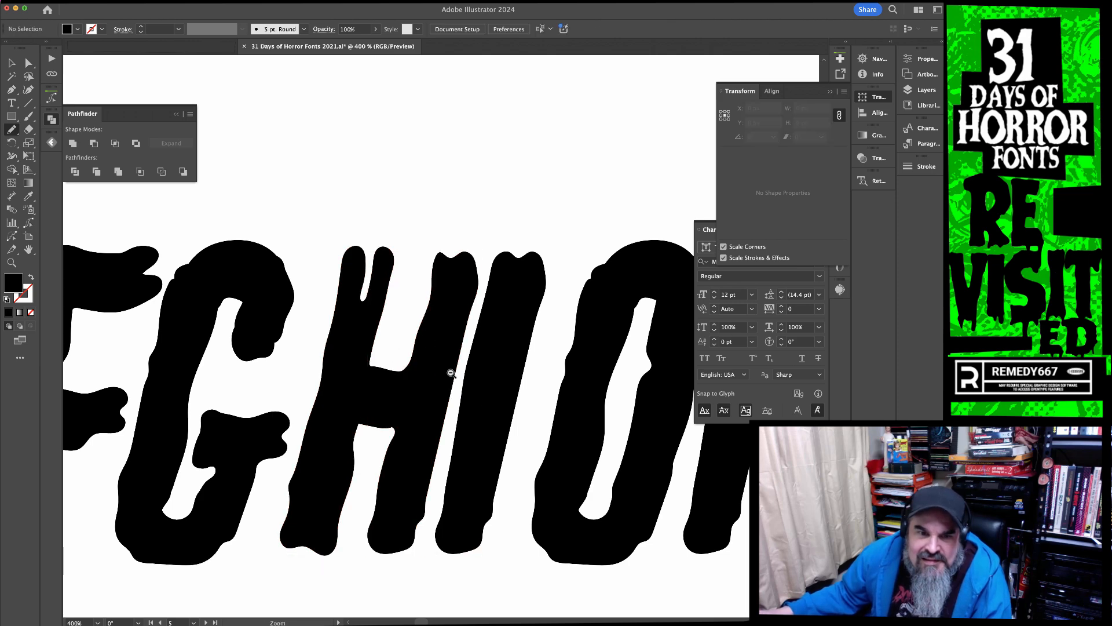
alt+super+click(451, 373)
alt+super+click(451, 372)
alt+super+click(452, 373)
drag(456, 377, 557, 394)
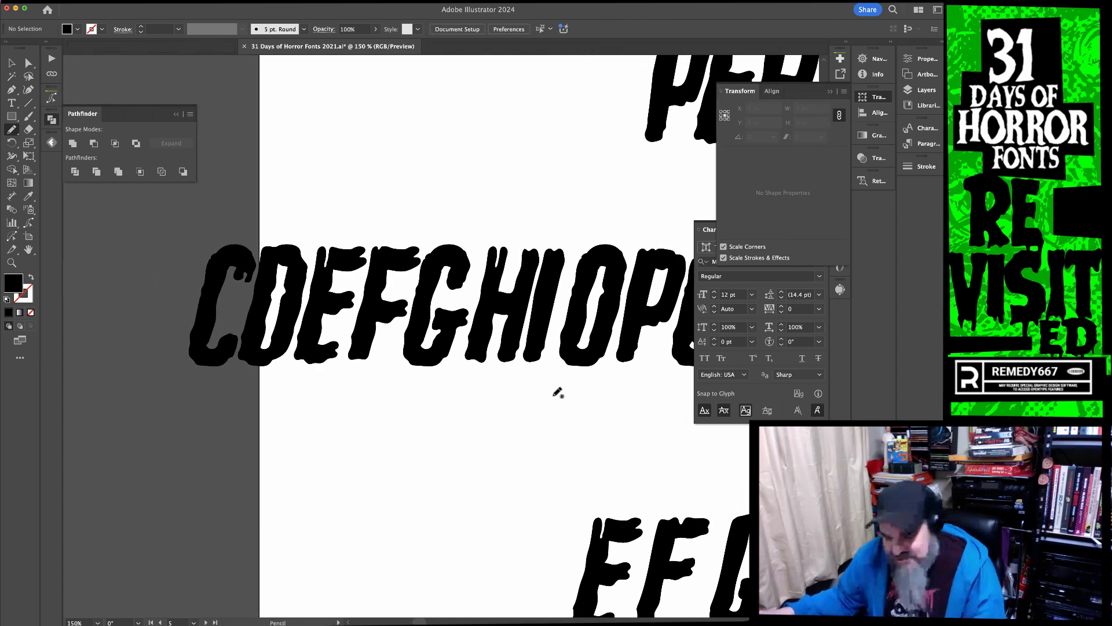
key(v)
click(523, 343)
click(804, 137)
click(546, 193)
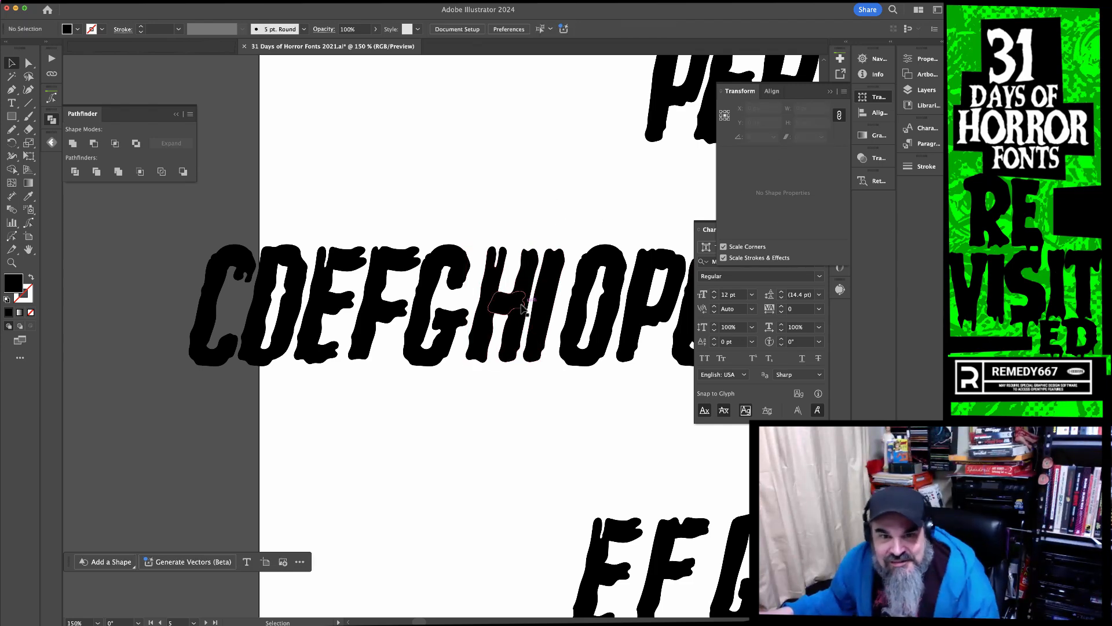
drag(514, 306, 594, 301)
click(569, 194)
Move the leftover hook and stem pieces into the empty area below the G and H
drag(586, 346, 214, 353)
drag(481, 426, 123, 514)
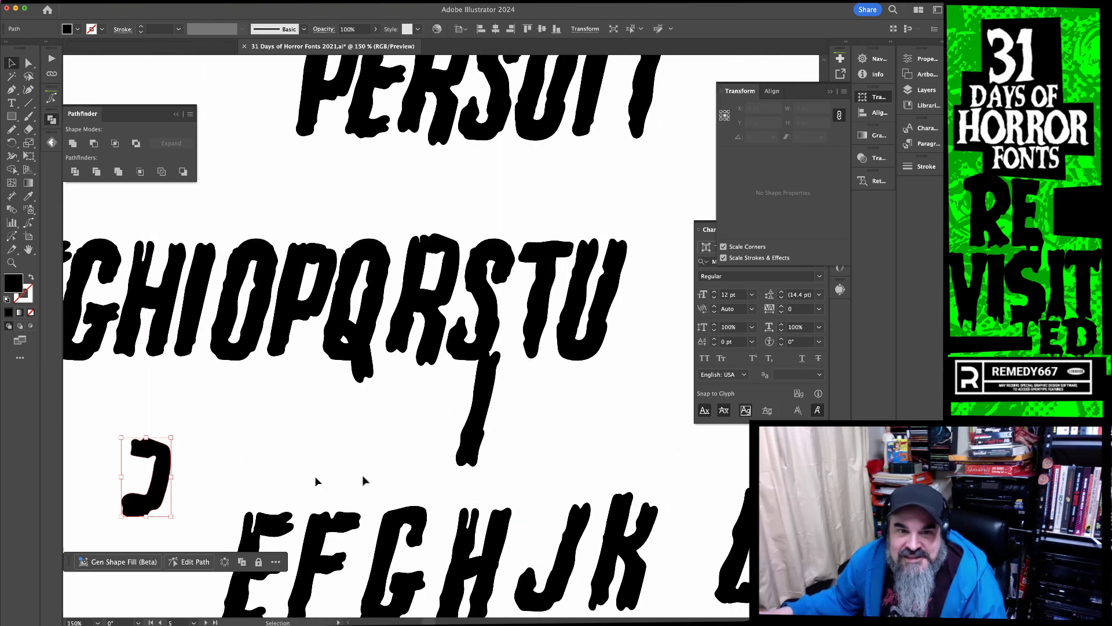
drag(480, 430, 137, 489)
click(323, 461)
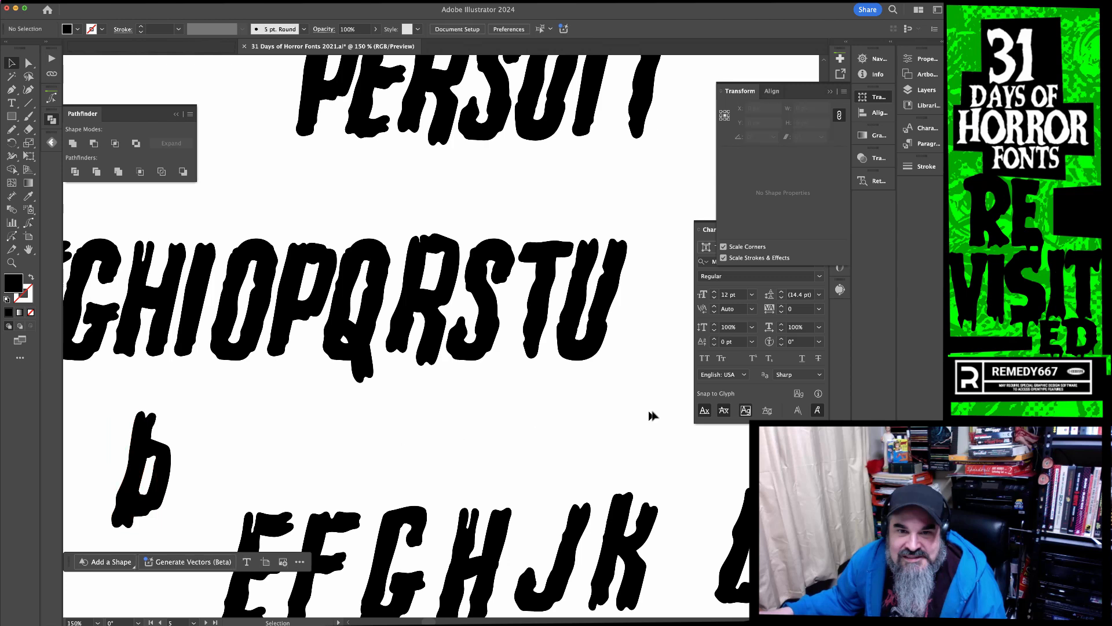
Move the letters O through U together to the right to open a gap after the I
drag(243, 306, 364, 306)
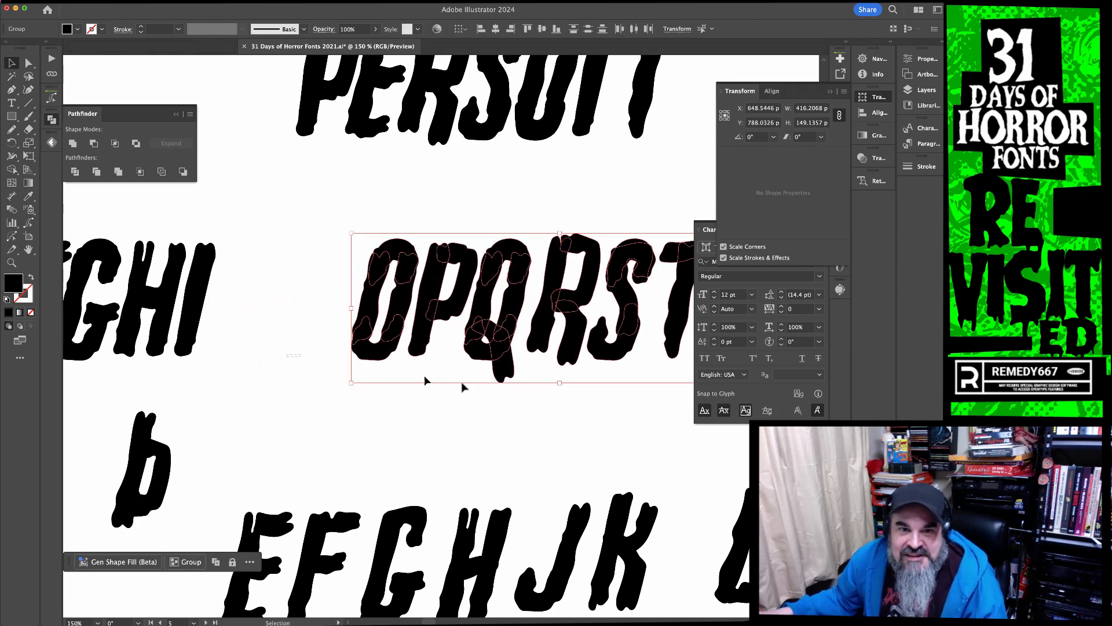
Copy the U into the gap beside the I and delete its left stem to form a J
click(534, 389)
key(super+minus)
drag(581, 310, 246, 316)
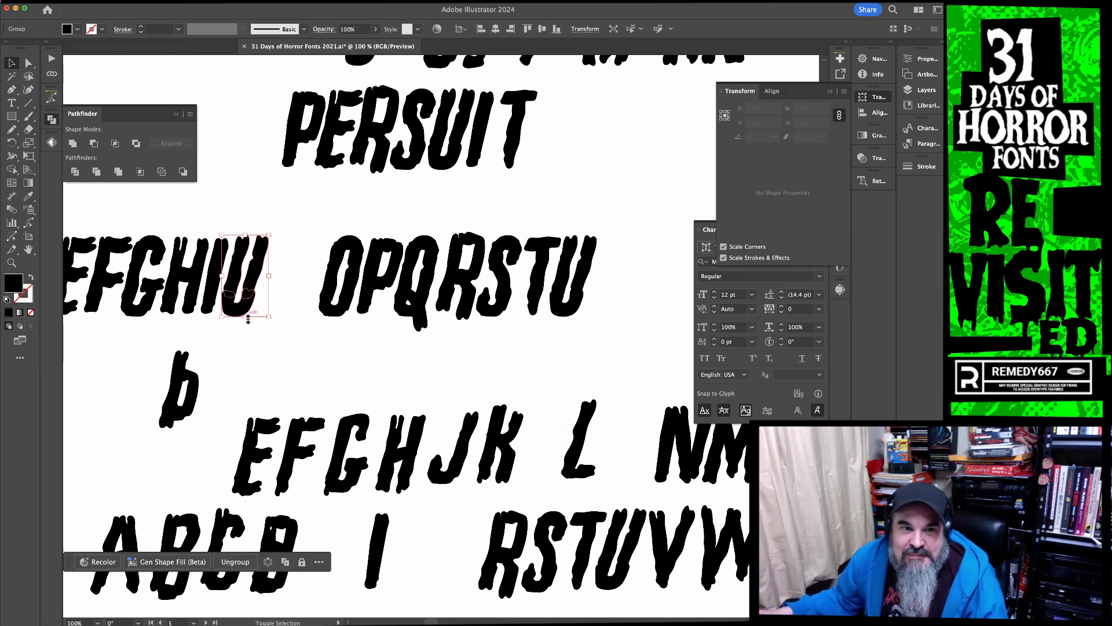
click(255, 348)
drag(180, 220, 345, 290)
key(a)
click(390, 368)
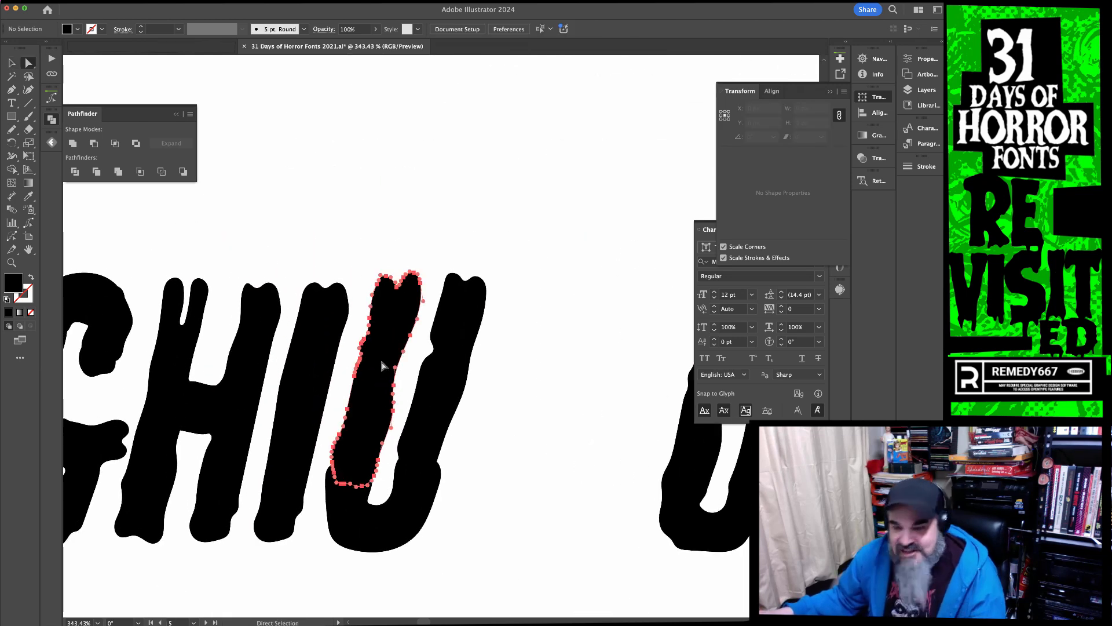
key(Delete)
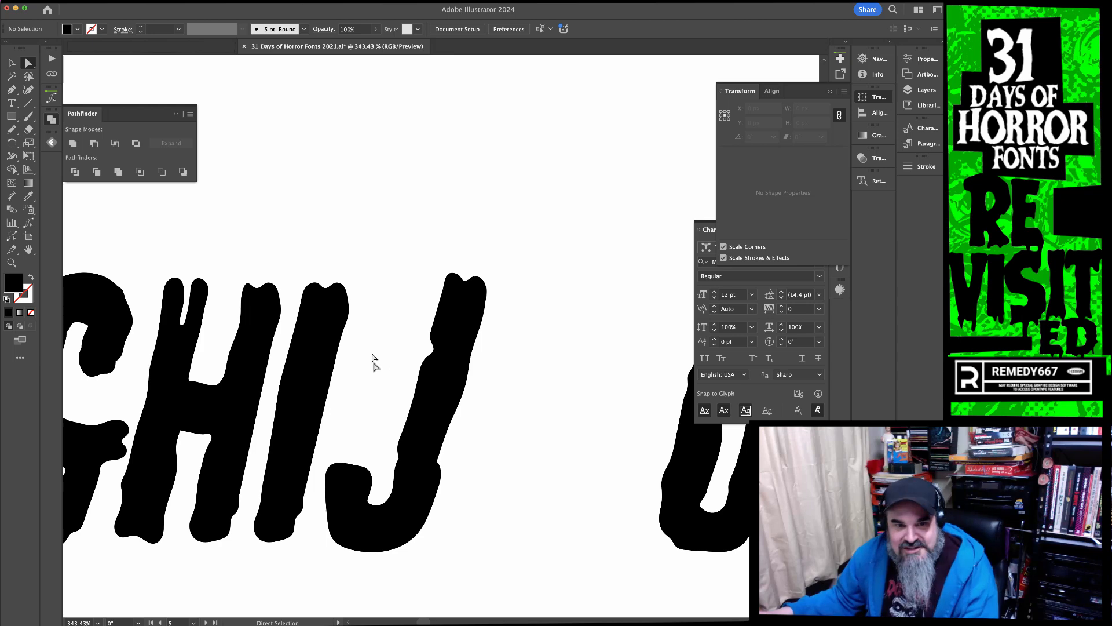
Redraw the inner edge of the J's bowl with the Pencil tool so that it blends into the stem
click(421, 505)
key(n)
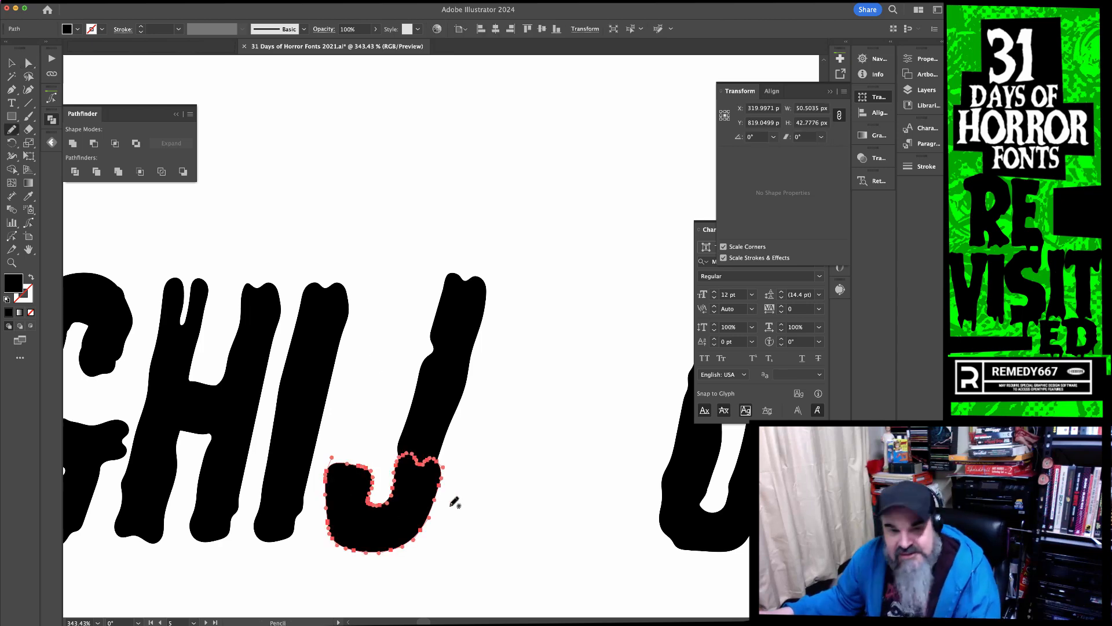
key(a)
click(429, 436)
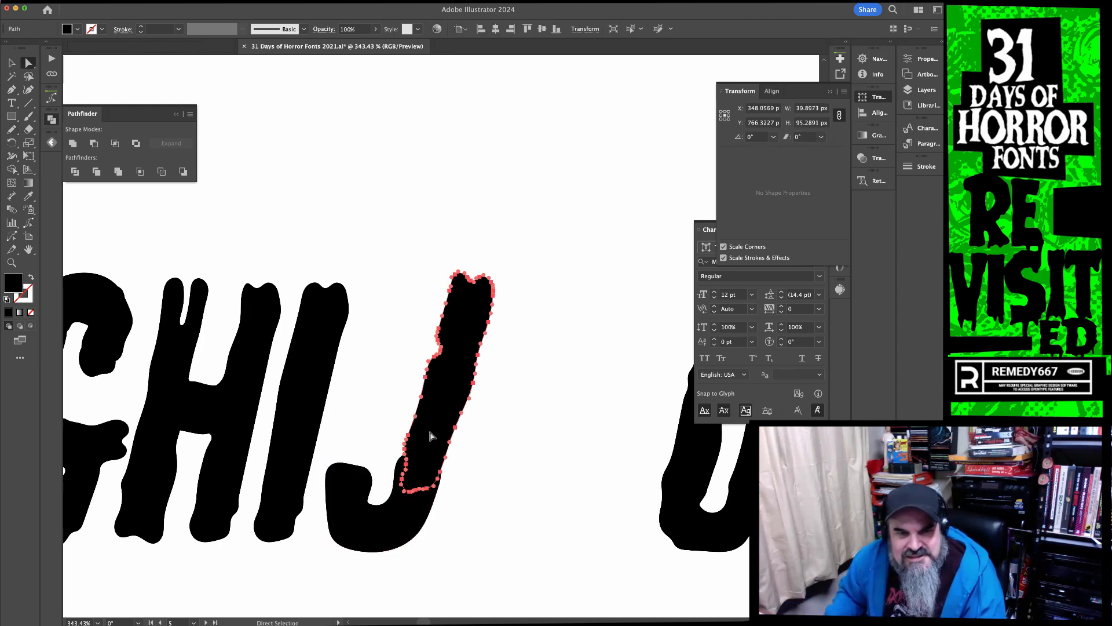
scroll(390, 447, up, 5)
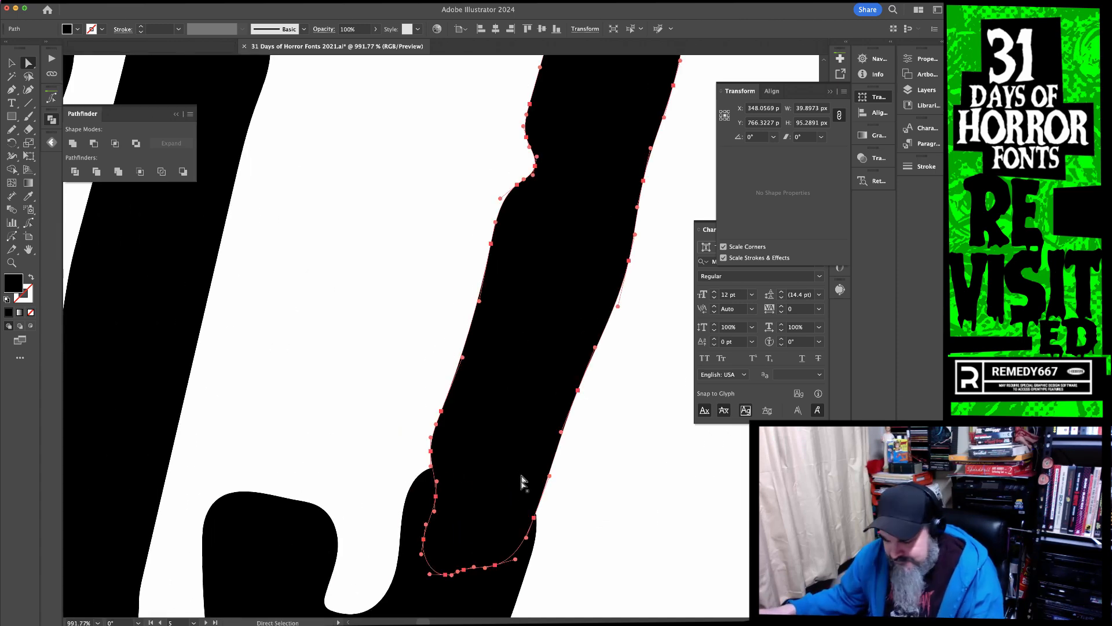
click(421, 516)
key(n)
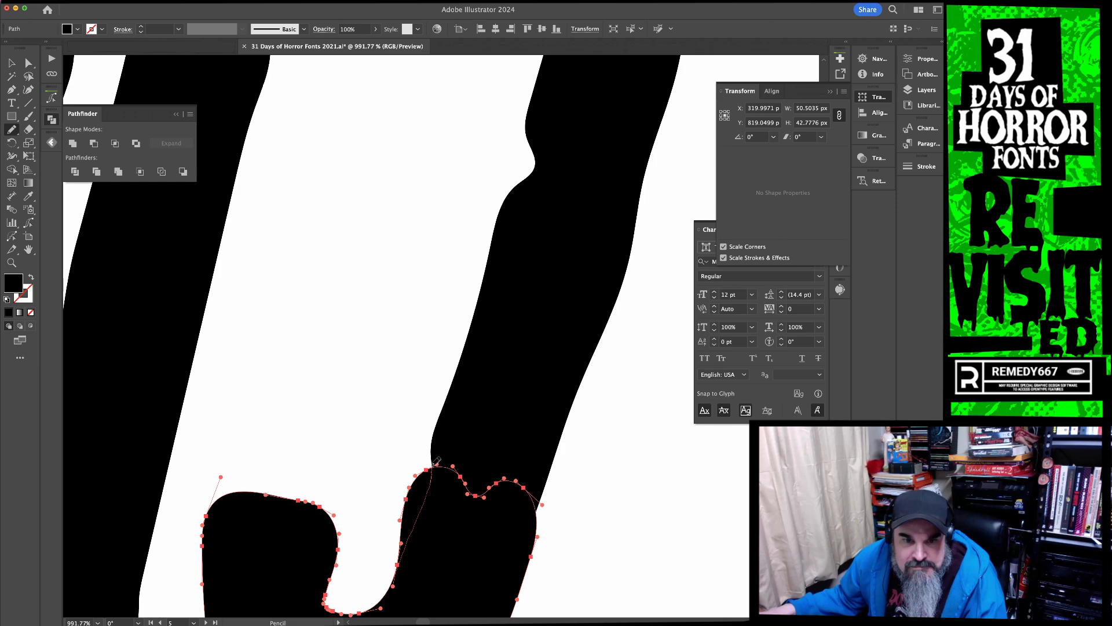
drag(463, 466, 467, 476)
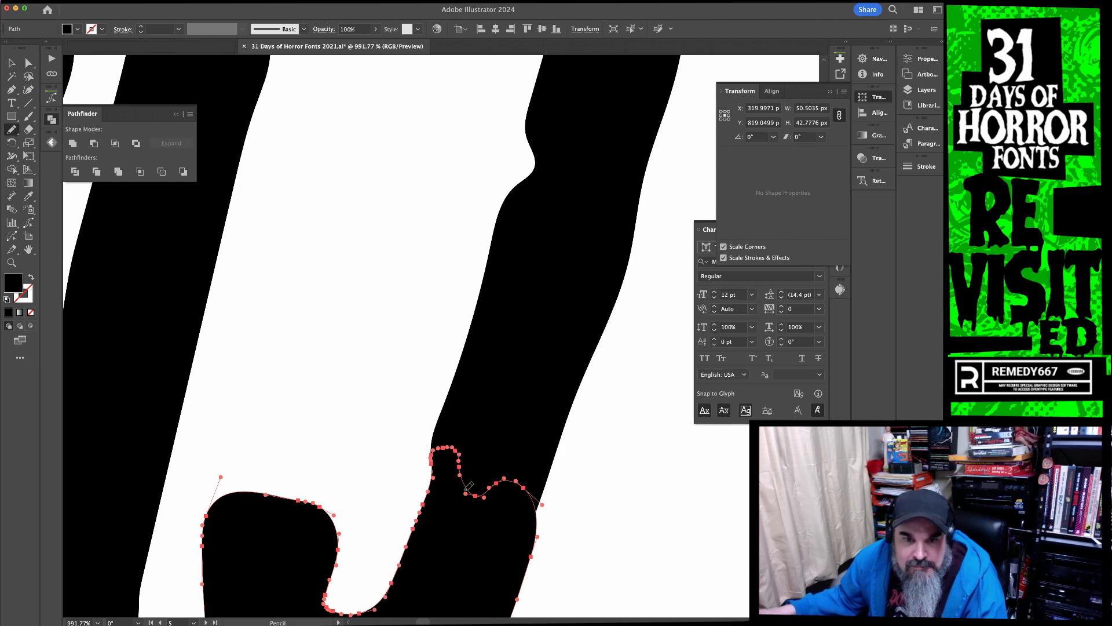
Redraw the J's hook end with the Pencil tool, slimming its inner side and cutting a drip notch into its tip
drag(440, 524, 596, 414)
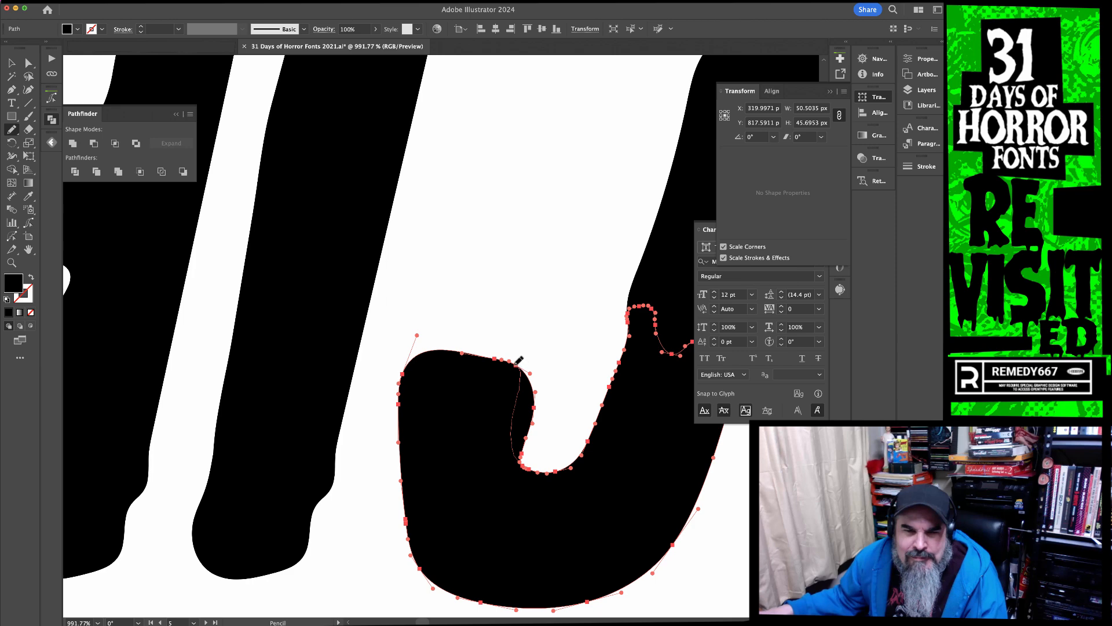
drag(518, 360, 516, 360)
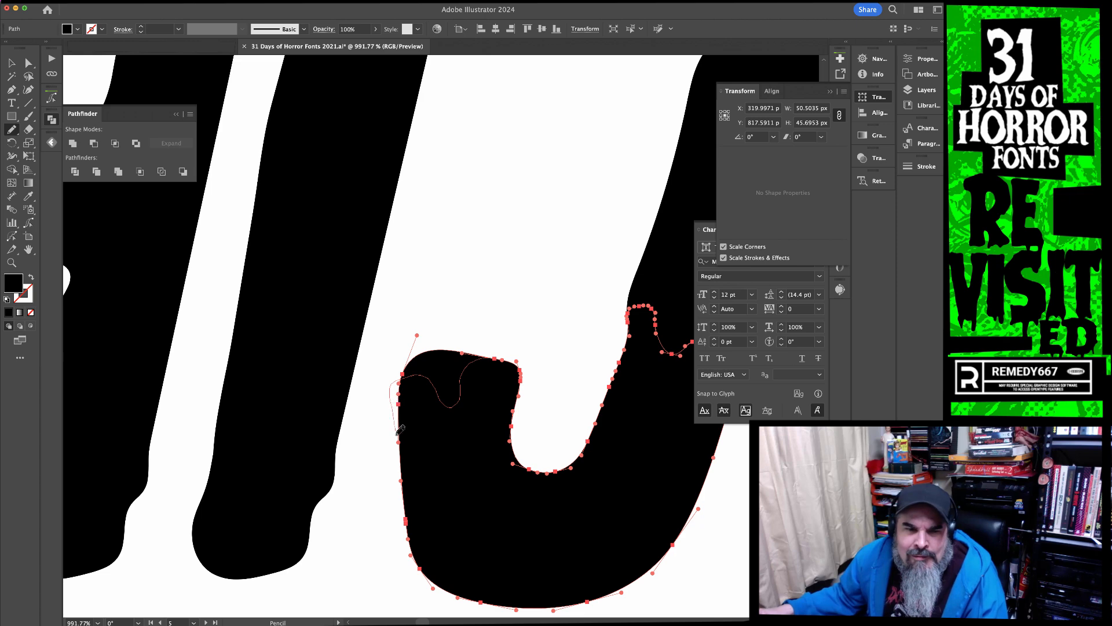
drag(399, 450, 401, 464)
super+click(573, 416)
alt+super+click(573, 417)
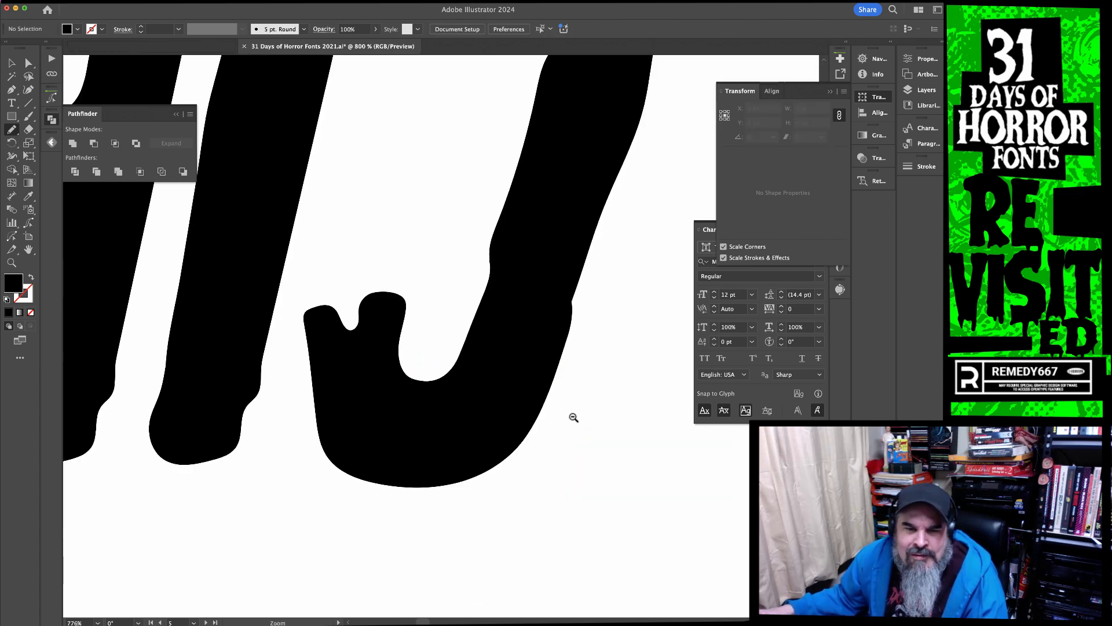
Smooth the outer edge of the J's bowl with the Pencil tool at its joint with the stem
alt+super+click(511, 408)
drag(456, 246, 496, 394)
mouse_move(438, 341)
mouse_down()
mouse_move(591, 494)
mouse_move(593, 542)
mouse_move(509, 385)
mouse_up()
super+click(509, 385)
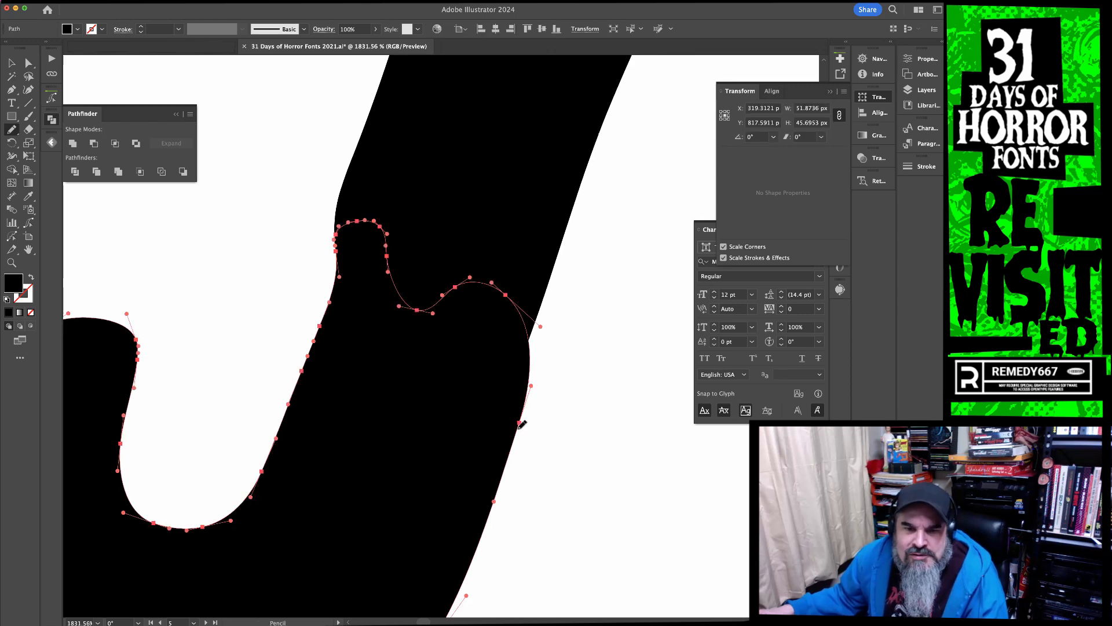
drag(513, 295, 499, 289)
super+click(541, 397)
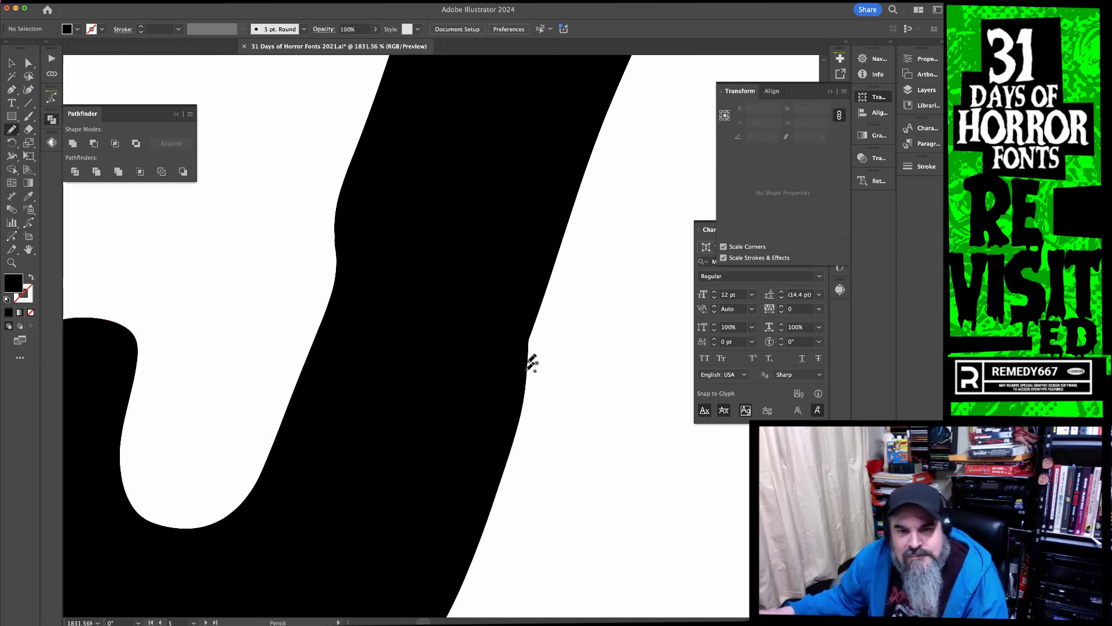
Redraw the lower outer edge of the J's stem with the Pencil tool so that it flows into the bowl
super+click(564, 231)
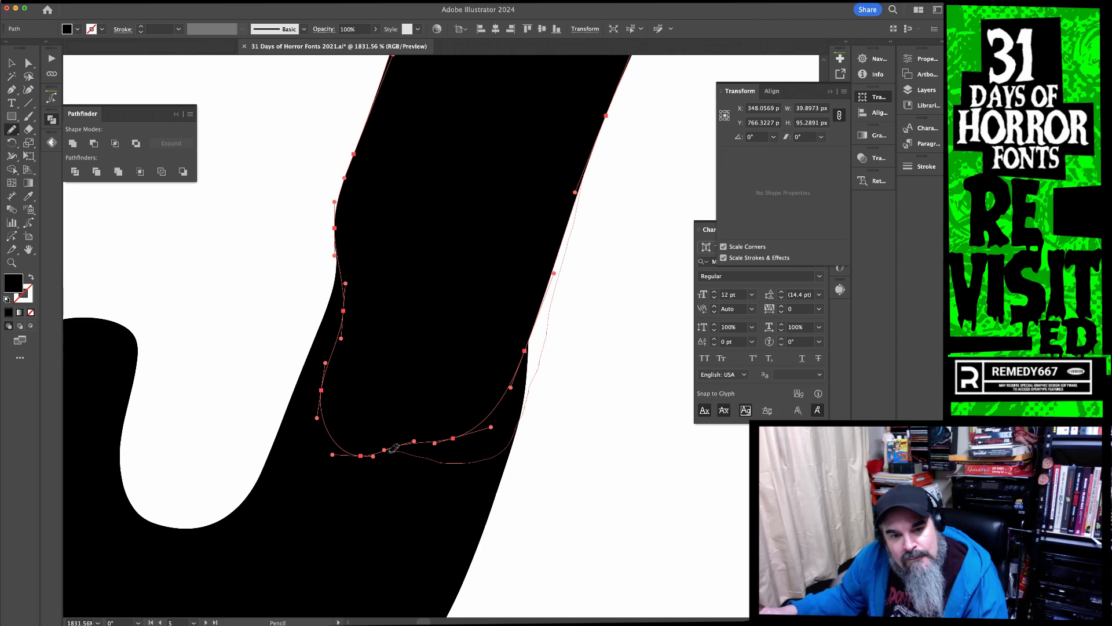
drag(392, 451, 370, 454)
super+click(598, 395)
alt+super+click(488, 351)
alt+super+click(489, 351)
alt+super+click(488, 351)
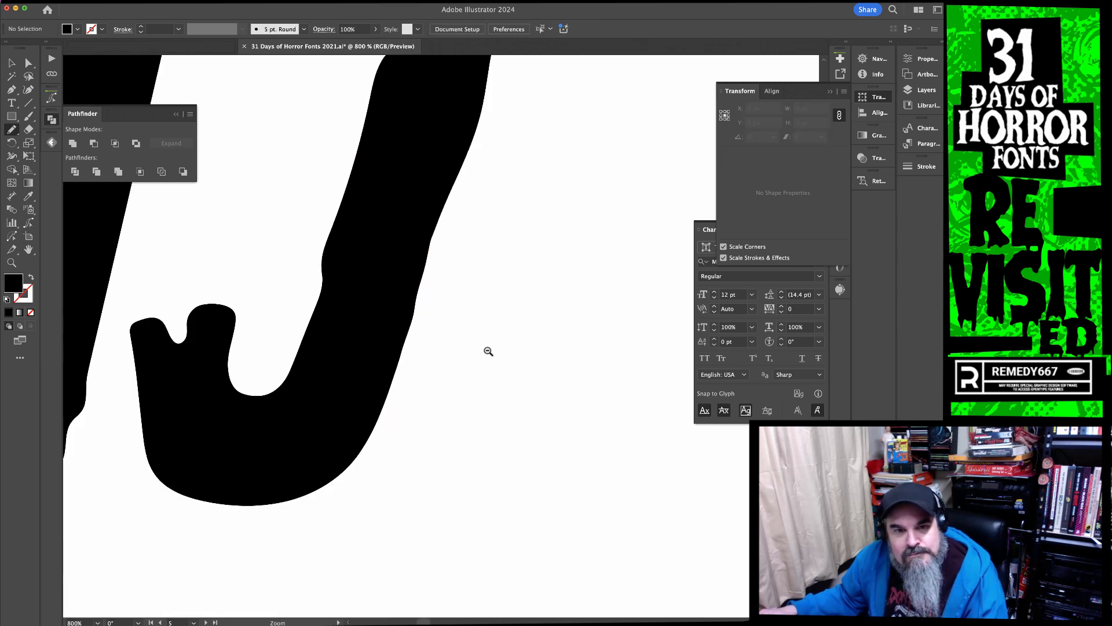
alt+super+click(489, 351)
alt+super+click(488, 351)
alt+super+click(489, 351)
Copy the R beside the J and delete its bowl, leaving the stem and leg as the base of a K
key(v)
drag(419, 371, 339, 250)
click(441, 283)
alt+super+click(443, 283)
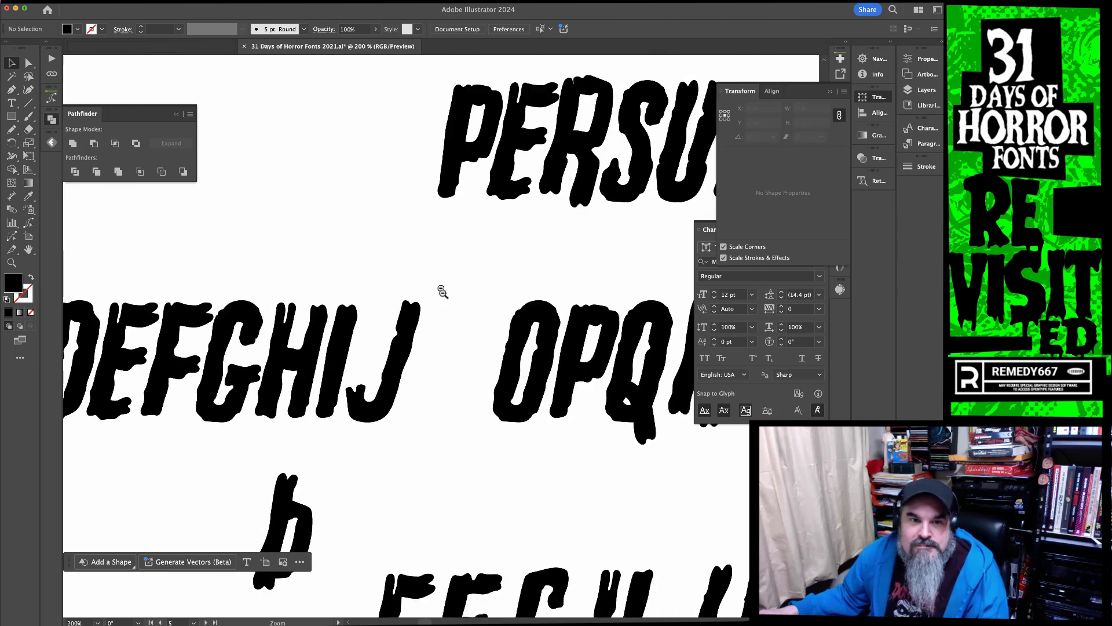
scroll(371, 218, down, 5)
drag(511, 297, 258, 313)
click(283, 405)
drag(288, 407, 491, 416)
key(a)
click(462, 264)
key(Delete)
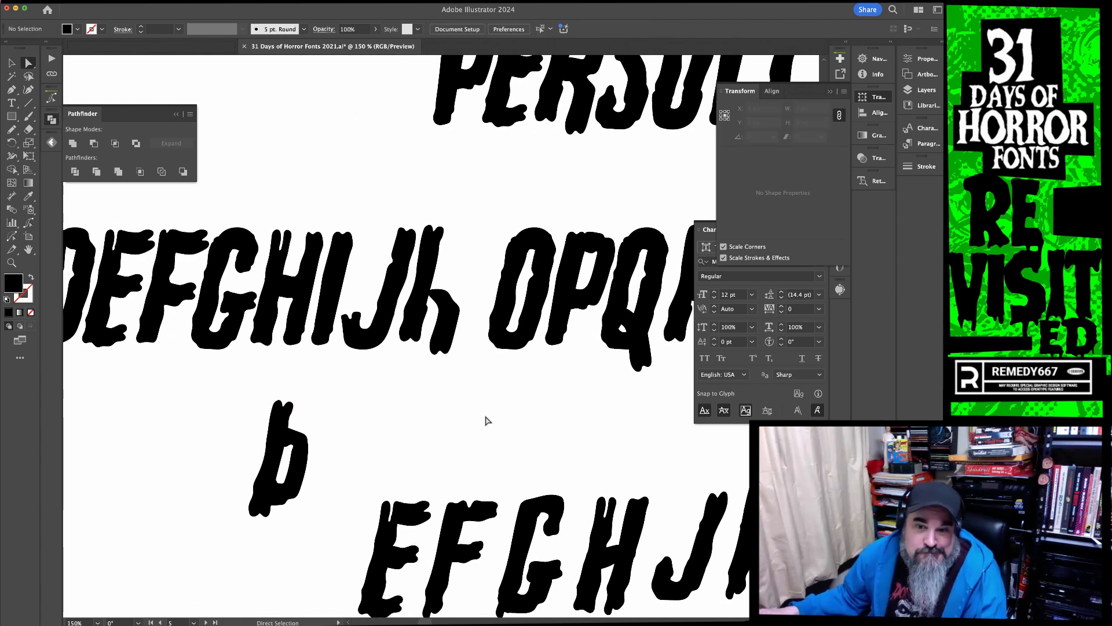
drag(379, 441, 435, 432)
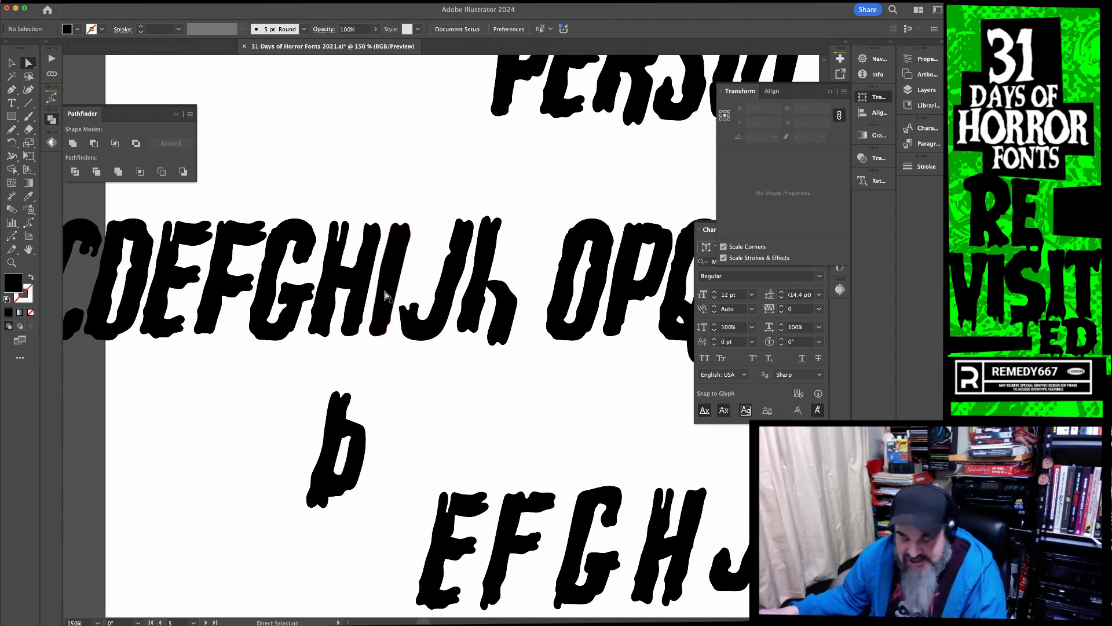
drag(385, 296, 477, 295)
click(496, 230)
drag(461, 208, 407, 291)
drag(424, 186, 418, 212)
drag(529, 452, 581, 172)
drag(484, 431, 517, 357)
click(321, 513)
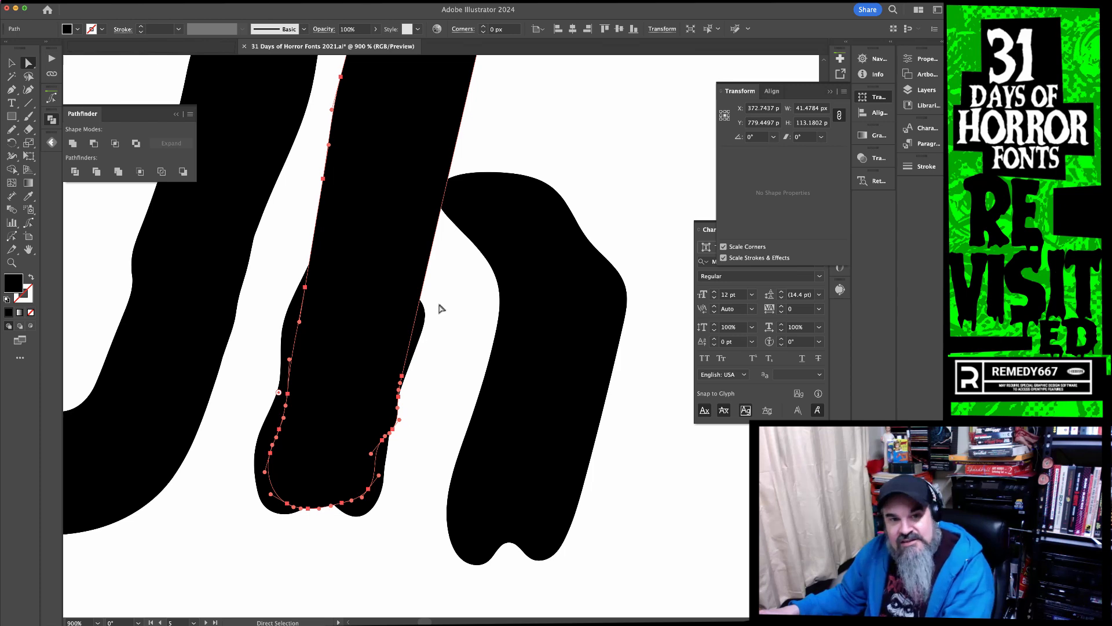
key(Delete)
Redraw the foot of the K's stem with the Pencil tool to replace its notch with a solid, uneven end
click(355, 479)
key(n)
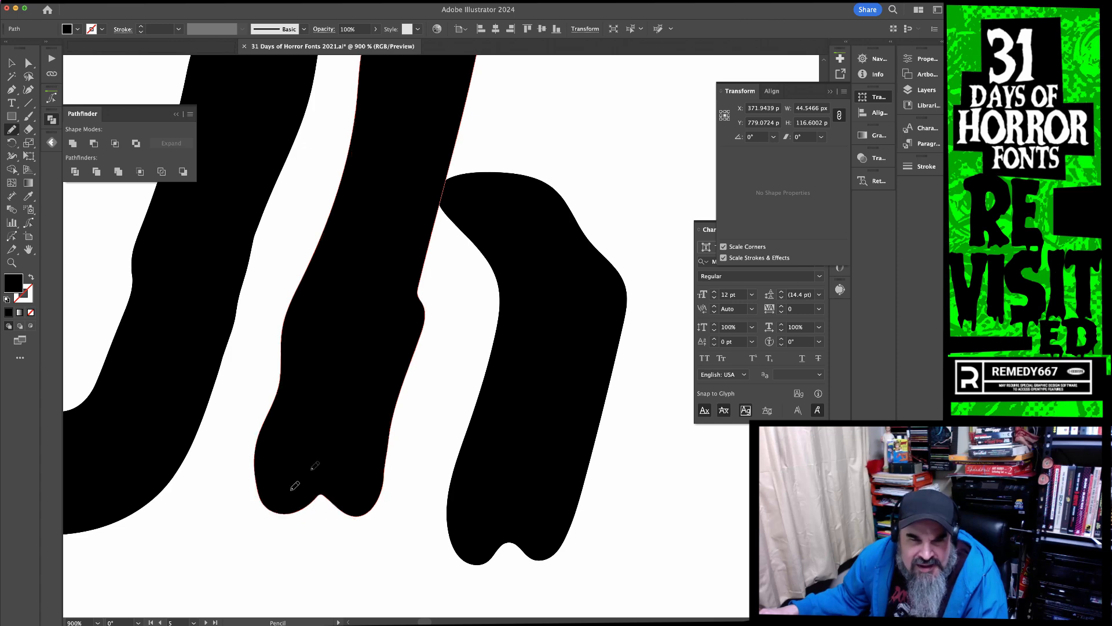
drag(275, 509, 267, 505)
super+click(447, 383)
alt+super+click(454, 315)
drag(477, 293, 442, 356)
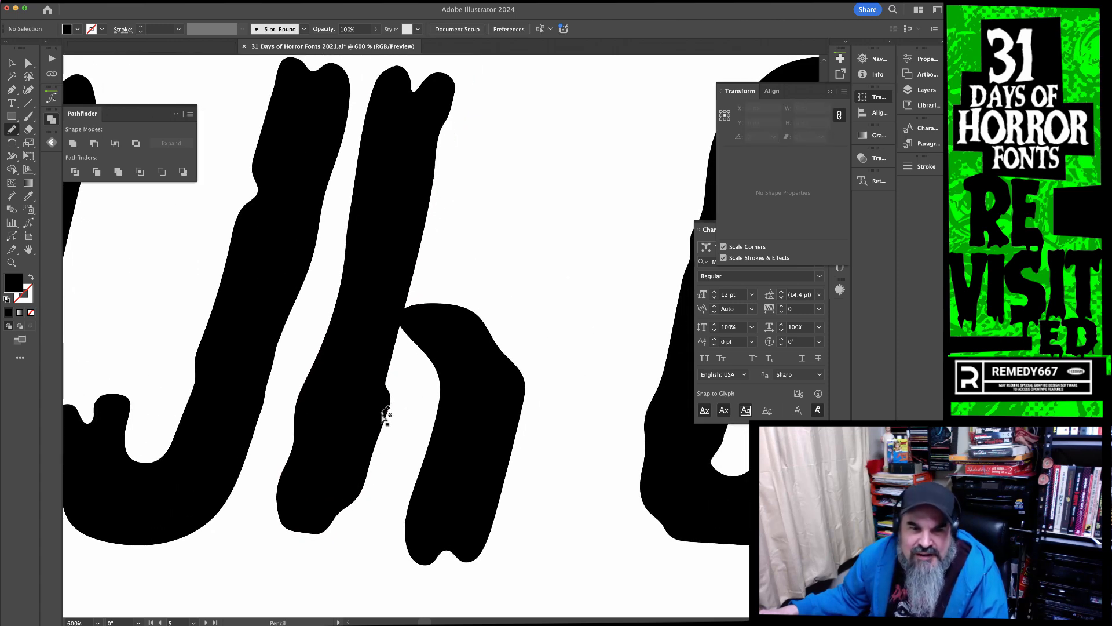
super+click(385, 414)
super+click(540, 318)
Ungroup the K's stem and leg, rotate the leg upright by about 16°, and place a copy beside it
key(v)
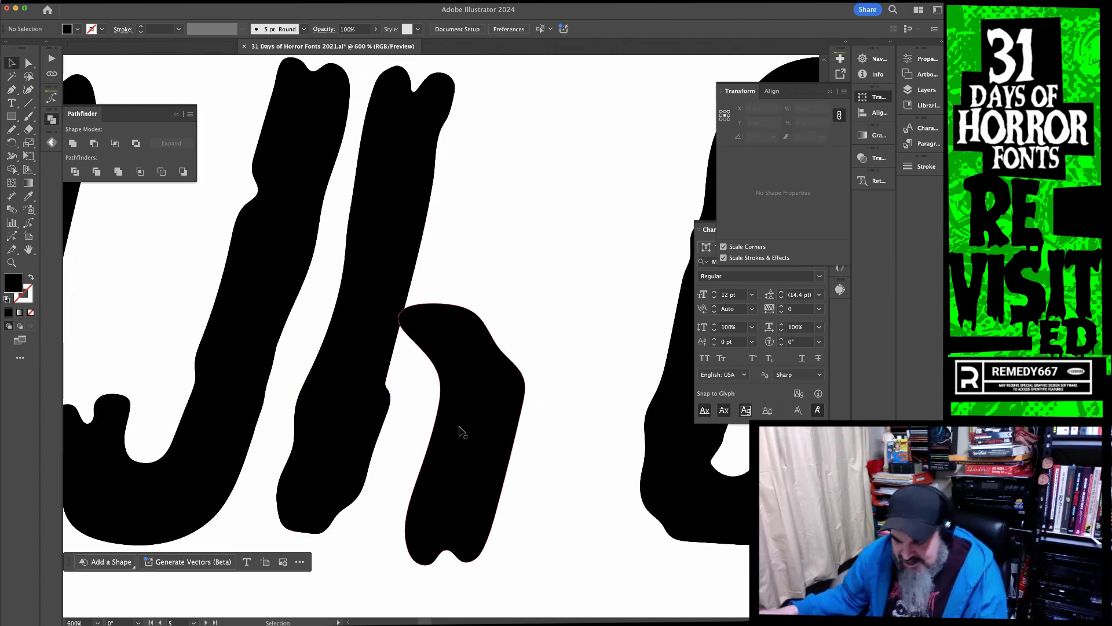
click(462, 431)
key(super+shift+g)
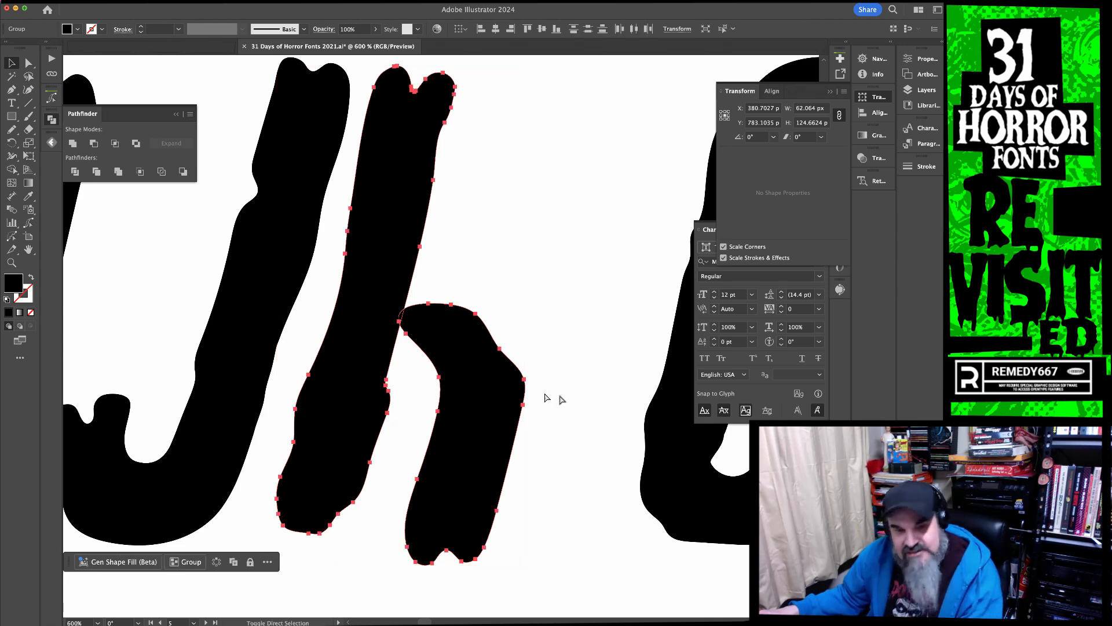
click(564, 399)
click(487, 449)
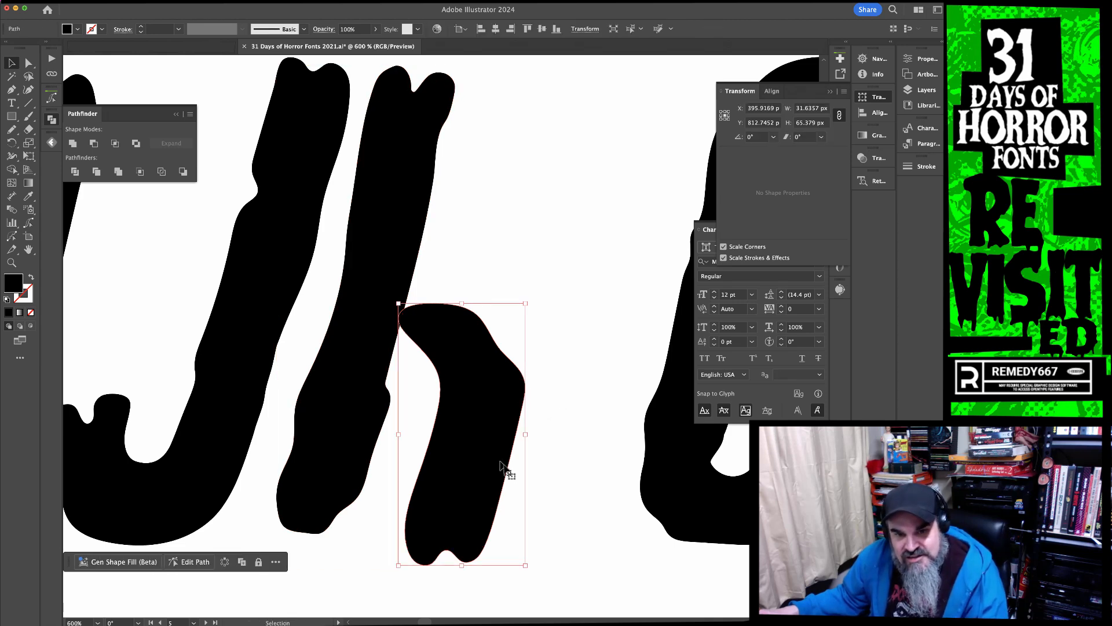
key(r)
mouse_move(590, 452)
mouse_down()
mouse_move(599, 442)
mouse_move(570, 478)
mouse_move(541, 338)
mouse_move(535, 361)
mouse_move(643, 363)
mouse_move(611, 364)
mouse_up()
key(v)
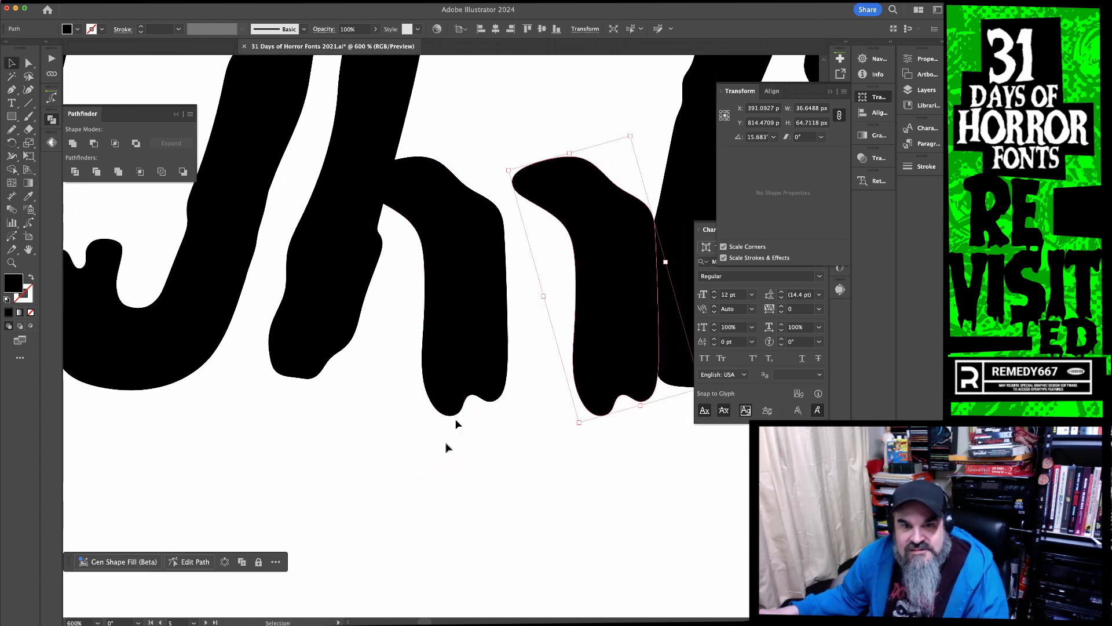
Lengthen the shaft of the leg nearest the stem so that the piece is about 84 px tall
click(476, 333)
key(a)
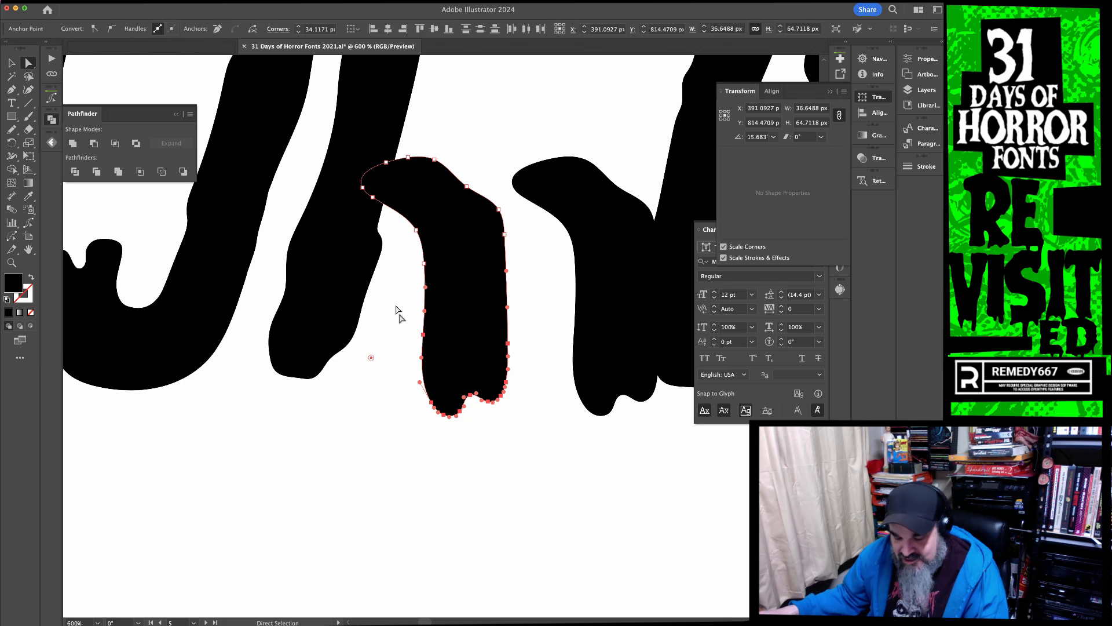
key(s)
drag(486, 473, 461, 557)
key(v)
drag(467, 437, 395, 438)
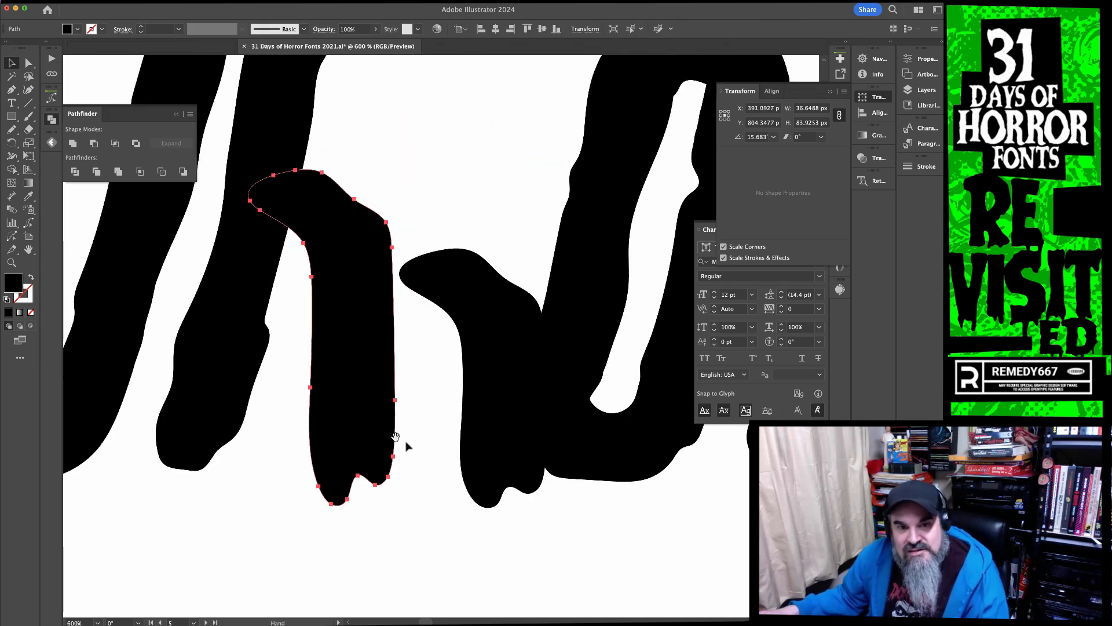
Rotate the lengthened leg back to a slant of about 3.5° against the stem and move the spare leg up toward the O
key(r)
drag(518, 451, 363, 497)
key(v)
drag(336, 425, 354, 405)
key(space)
drag(395, 381, 360, 581)
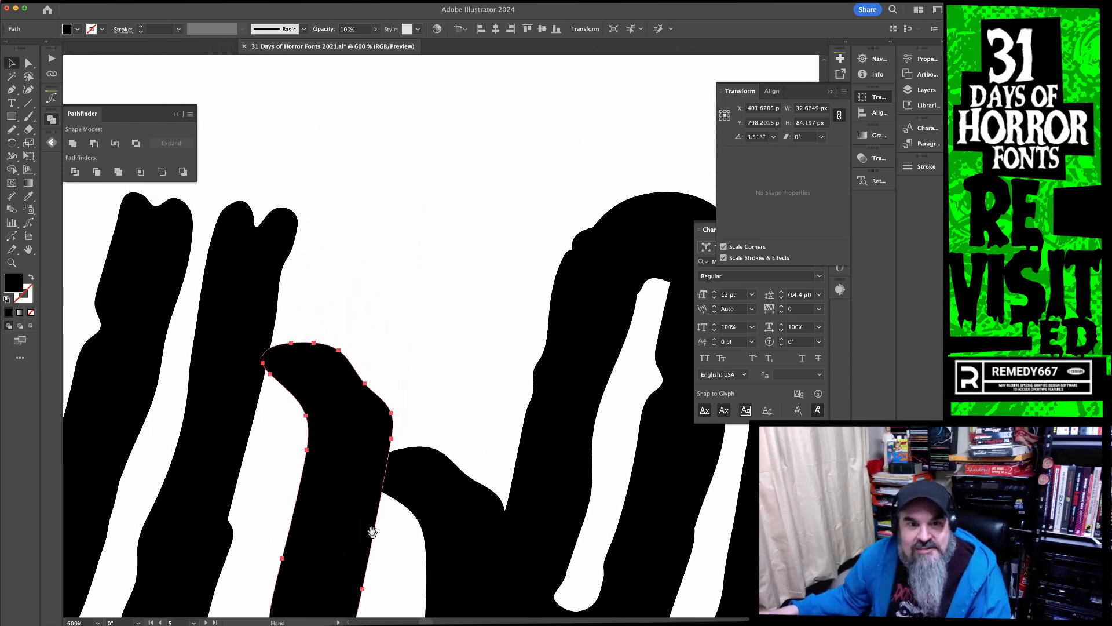
drag(362, 438, 396, 303)
drag(486, 409, 551, 198)
Shorten the K's leg by pulling up the anchor points of its foot, and slide the leg down along the stem
key(a)
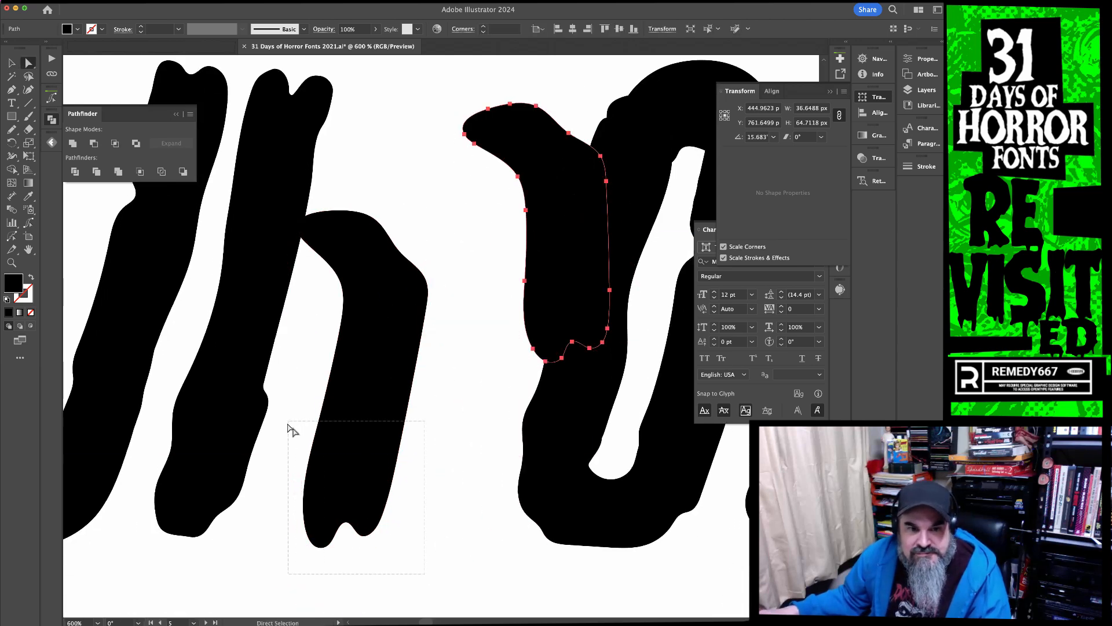
drag(288, 423, 288, 421)
drag(362, 534, 373, 484)
drag(386, 350, 372, 402)
Move the spare leg above the K's leg and reflect it across the vertical axis
drag(566, 216, 457, 196)
right_click(457, 196)
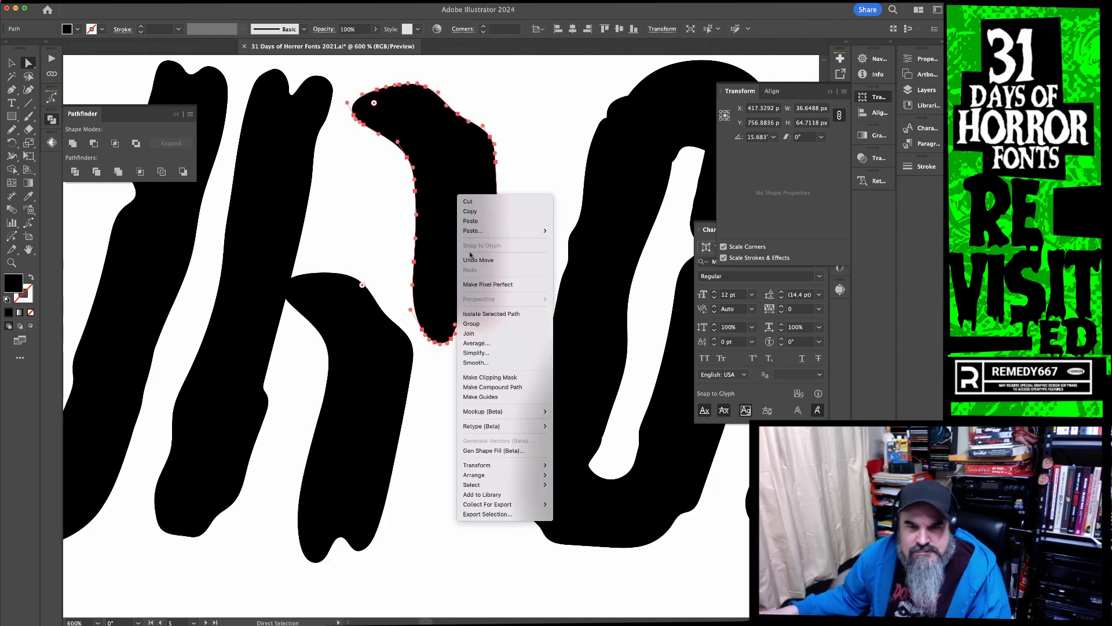
mouse_move(508, 465)
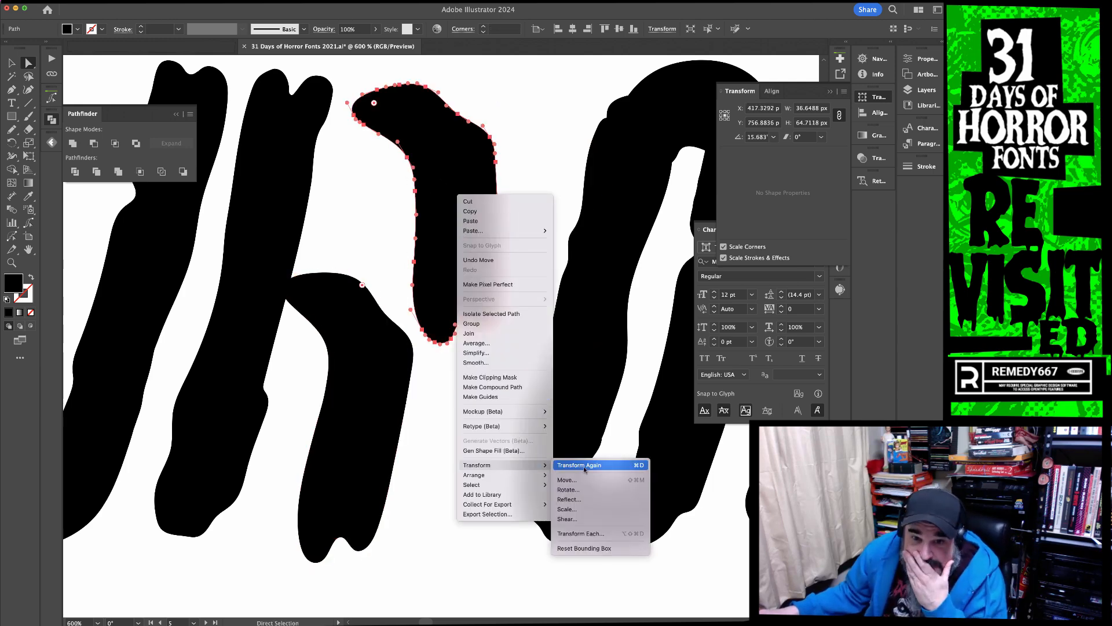
click(580, 499)
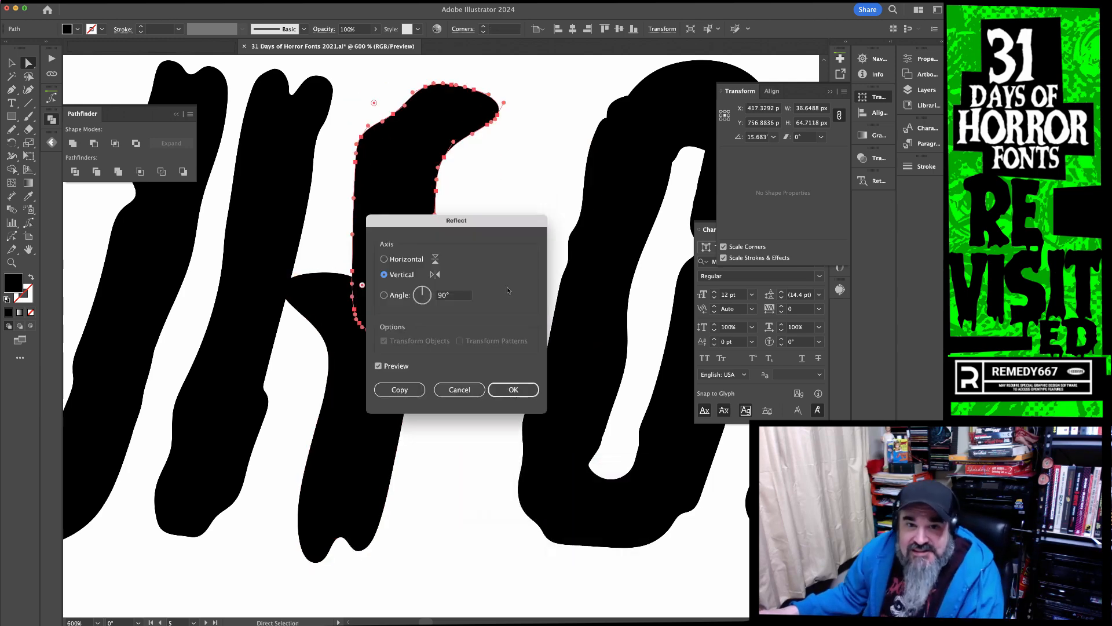
click(516, 392)
Rotate the reflected piece by about 167° and position it against the stem as the K's upper arm
key(r)
drag(508, 402, 405, 95)
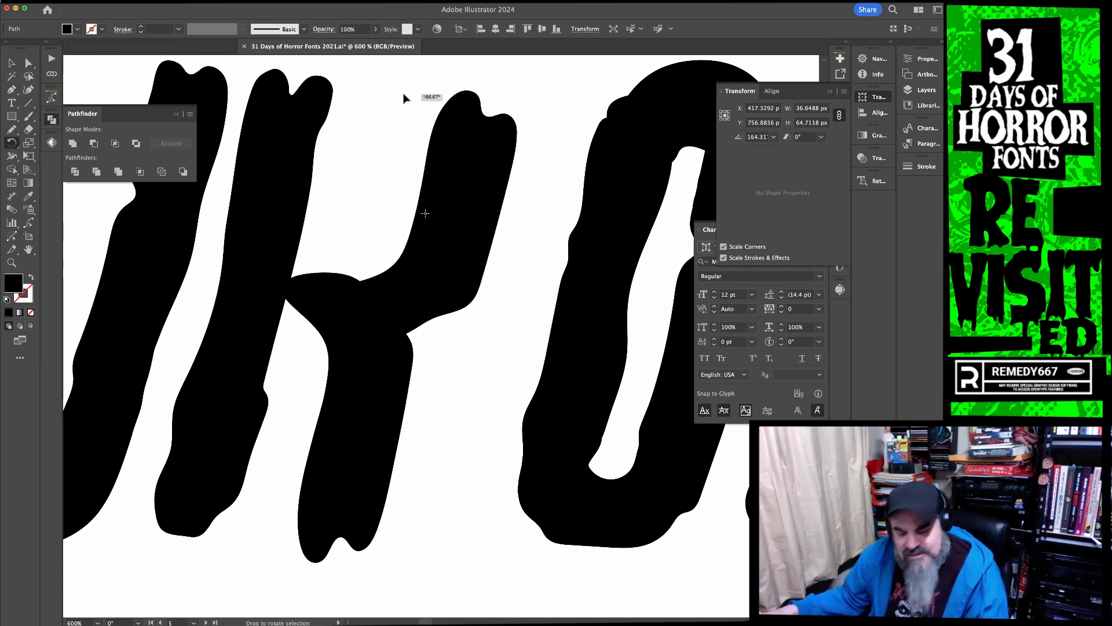
key(v)
drag(458, 166, 410, 154)
Redraw the underside, inner end and split tip of the K's upper arm with the Pencil tool
key(n)
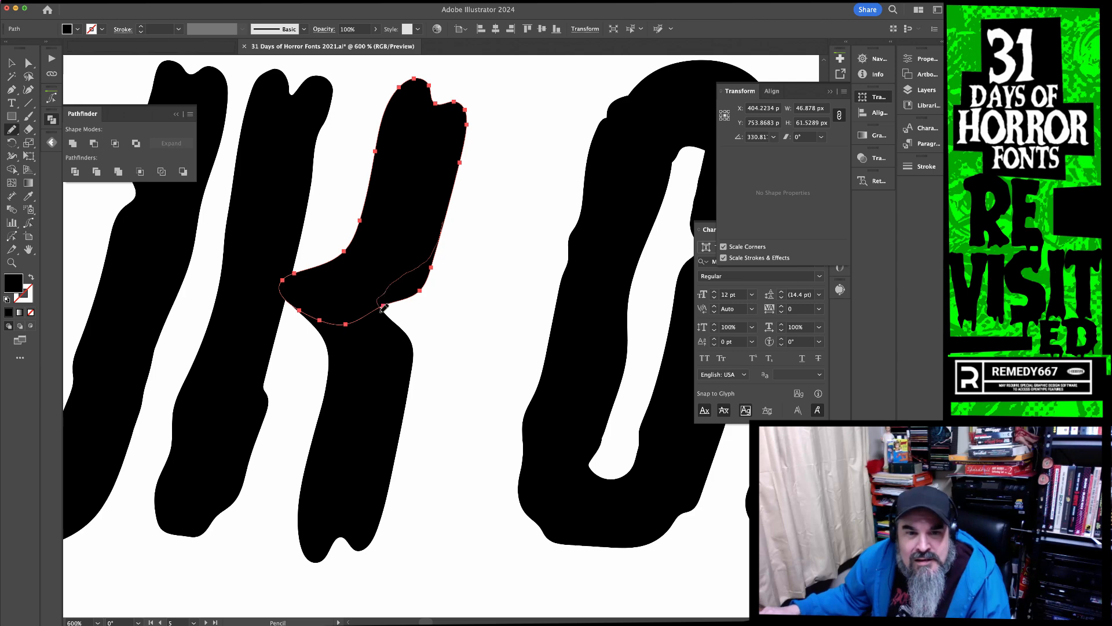
drag(375, 309, 377, 311)
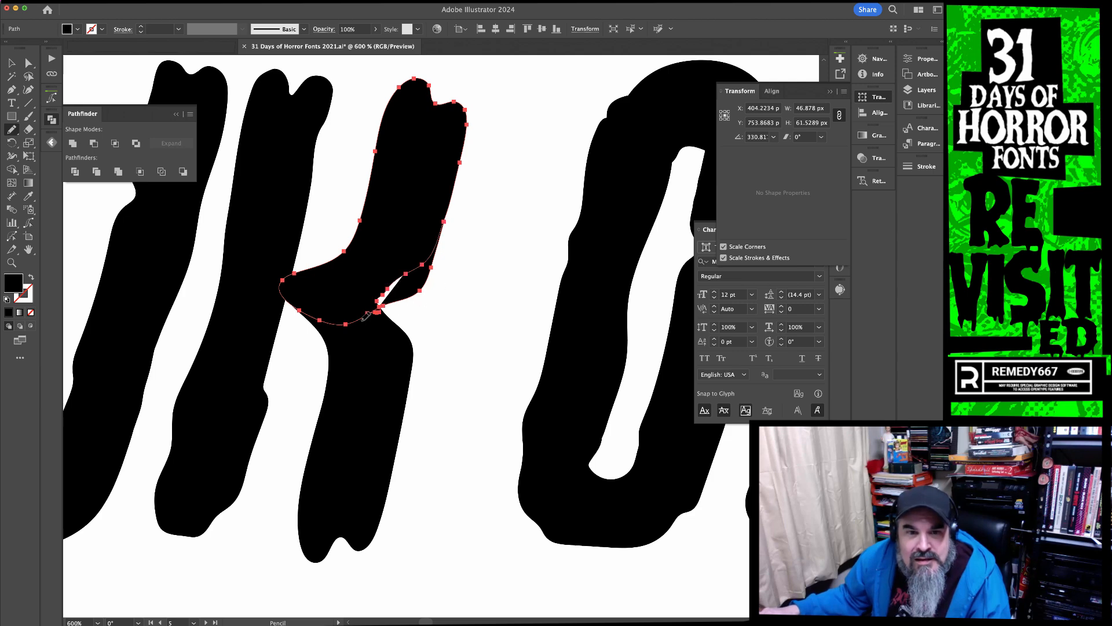
drag(378, 303, 426, 262)
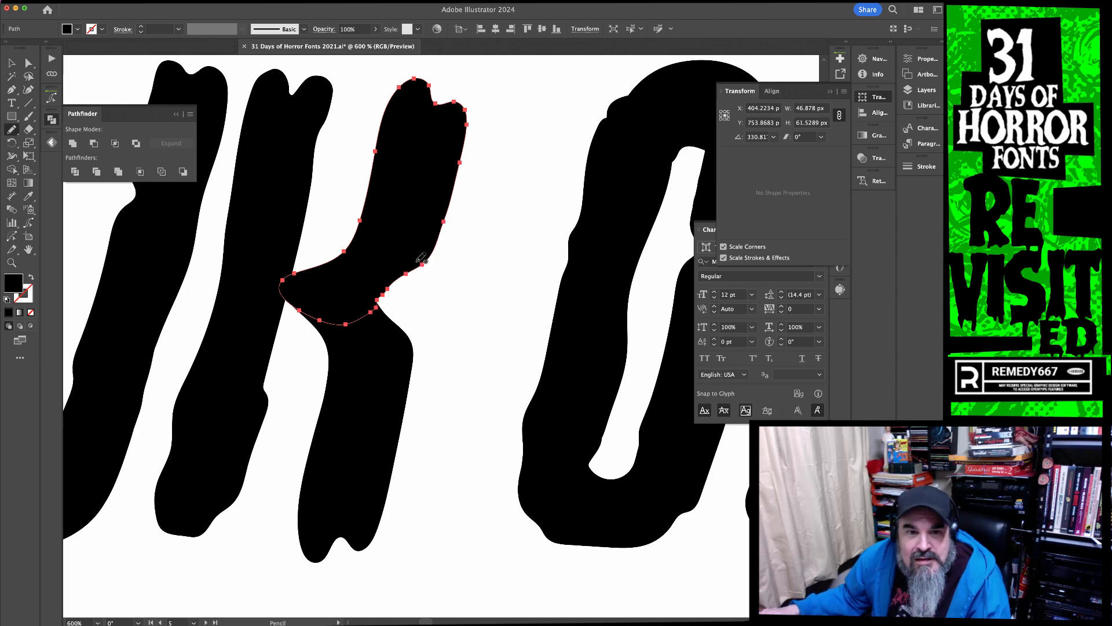
super+click(468, 258)
super+click(409, 262)
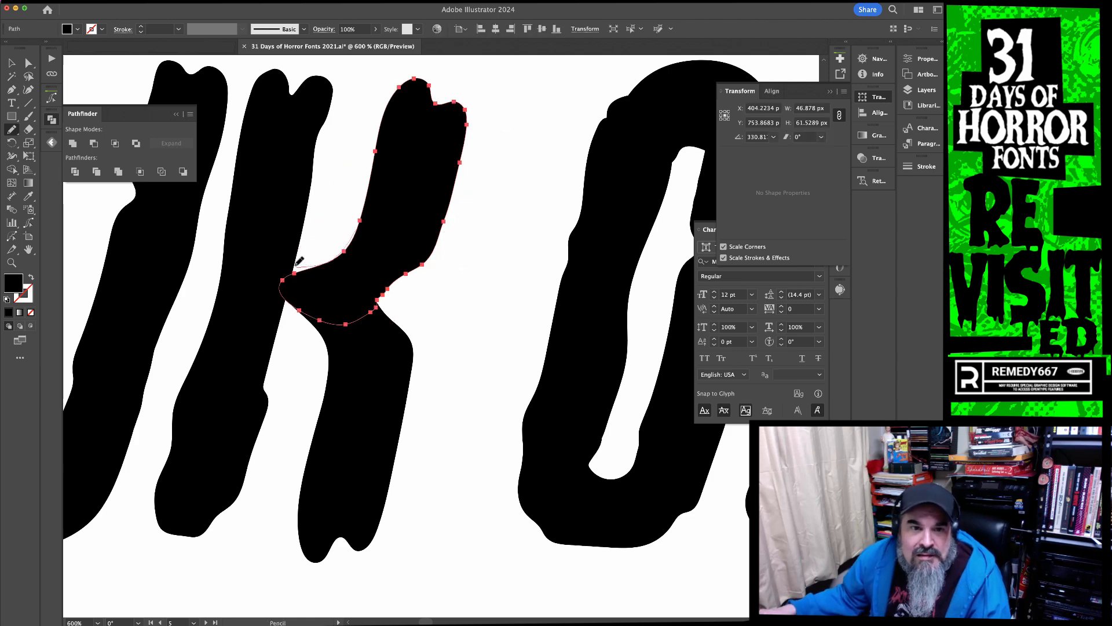
drag(284, 281, 282, 291)
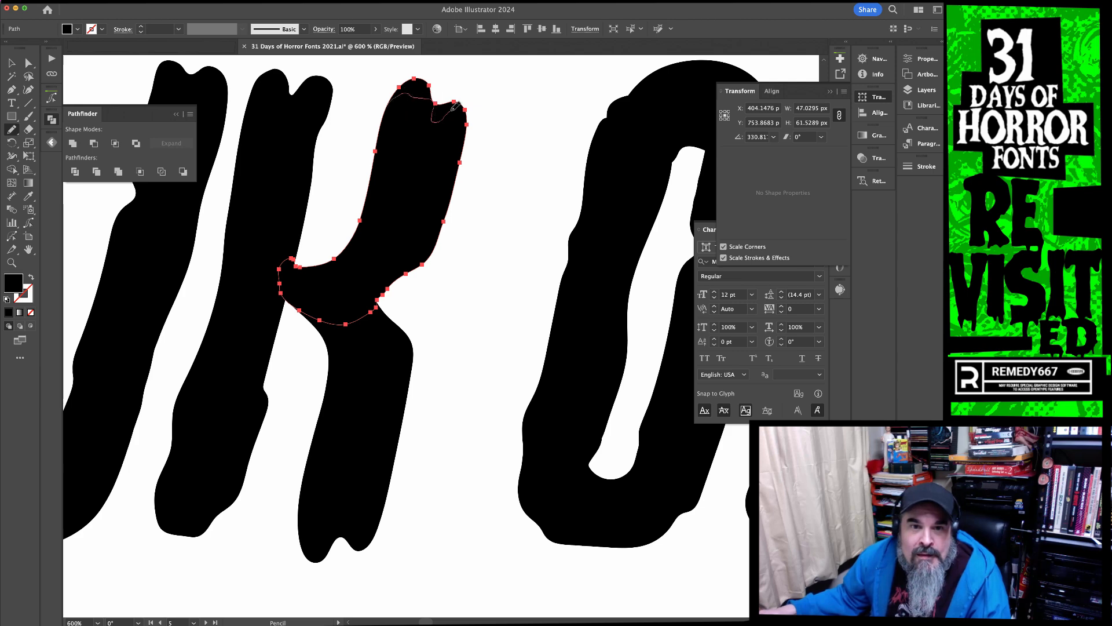
drag(470, 113, 471, 122)
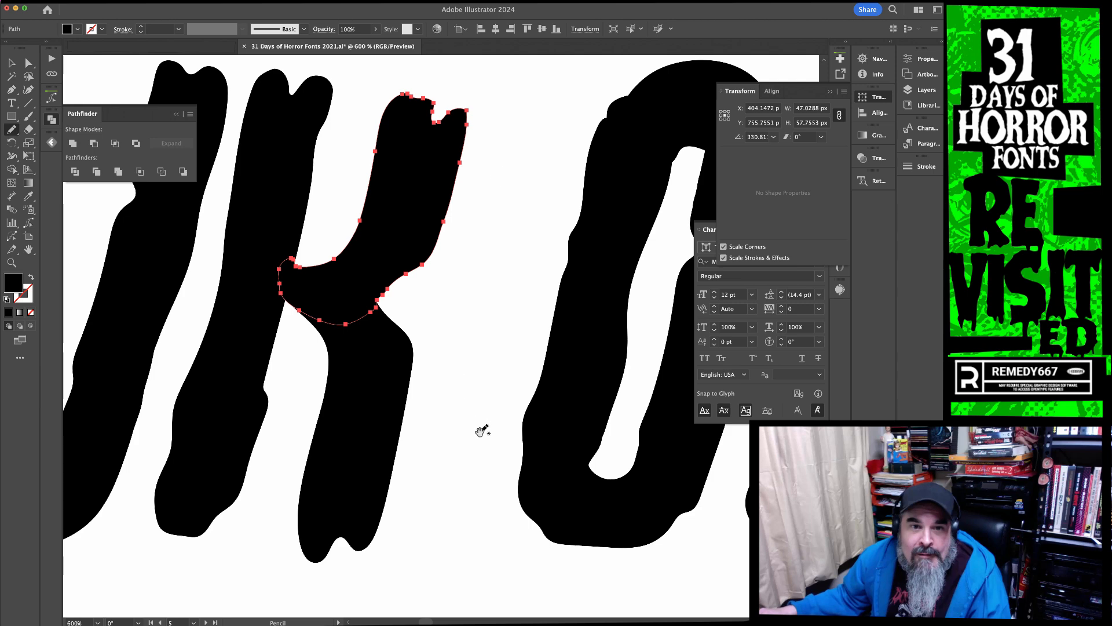
Redraw the foot of the K's leg with the Pencil tool, trimming its split drips into a shorter, slanted end
drag(481, 430, 478, 322)
ctrl+click(367, 415)
drag(331, 407, 343, 422)
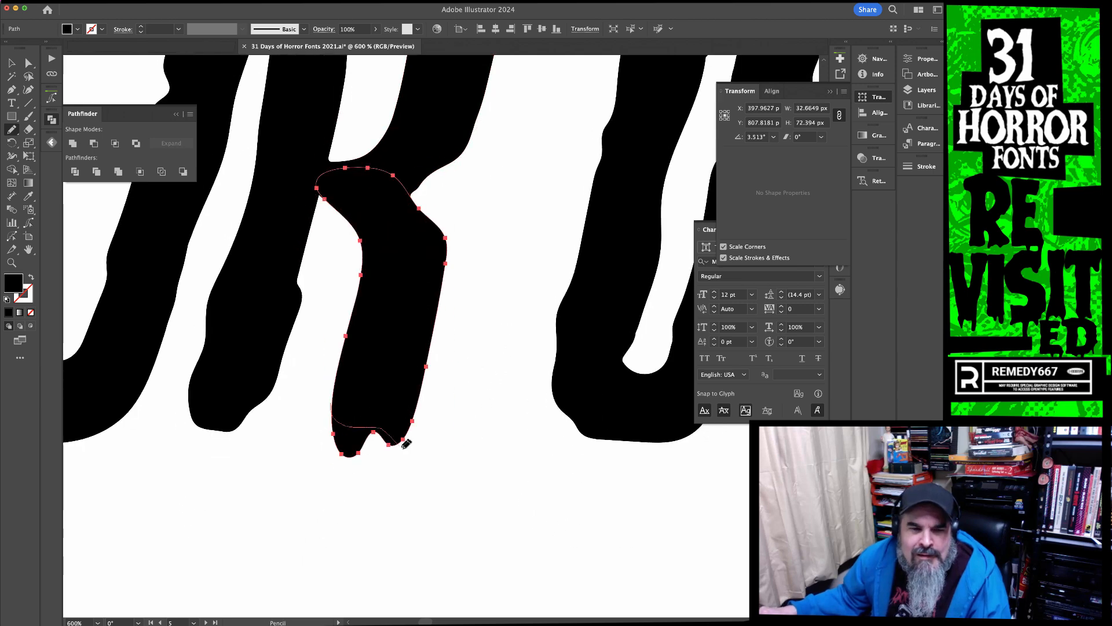
mouse_move(421, 424)
mouse_down()
mouse_move(422, 396)
mouse_move(413, 447)
mouse_up()
super+click(467, 417)
super+click(414, 435)
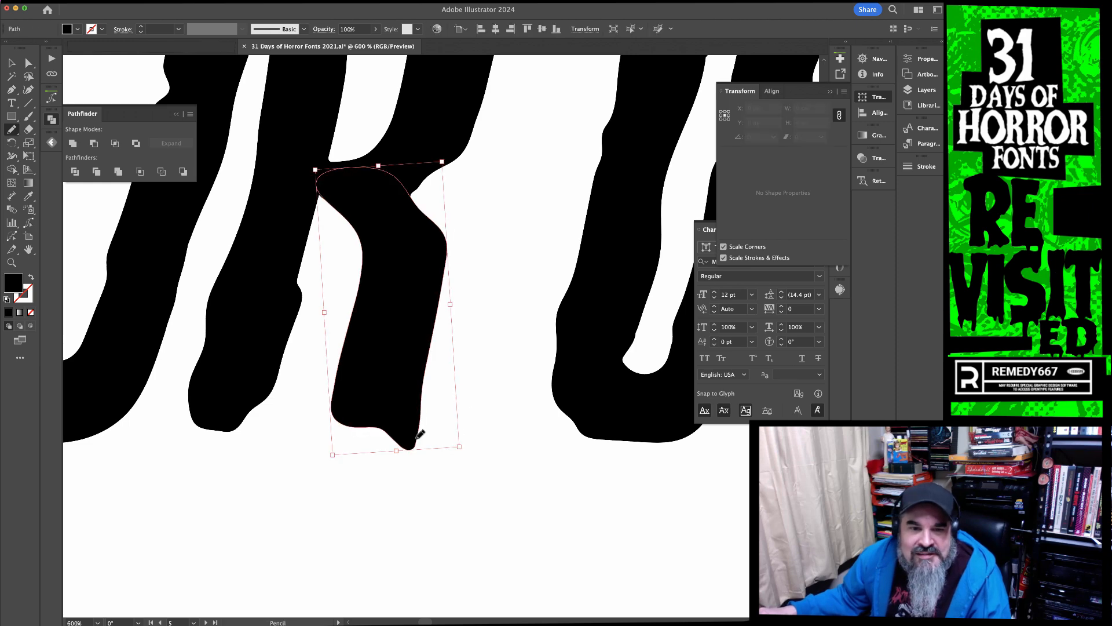
super+click(471, 422)
Adjust the fit of the K's pieces, nudging its upper arm slightly up and toward the stem
key(super+minus)
key(super+minus)
key(super+minus)
drag(413, 284, 491, 380)
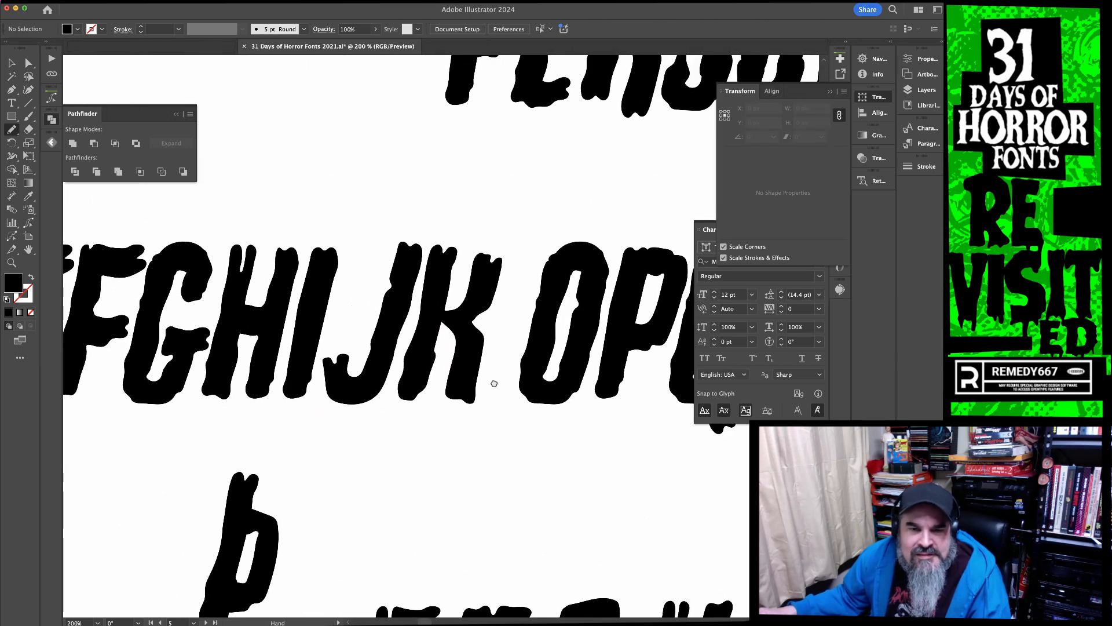
key(v)
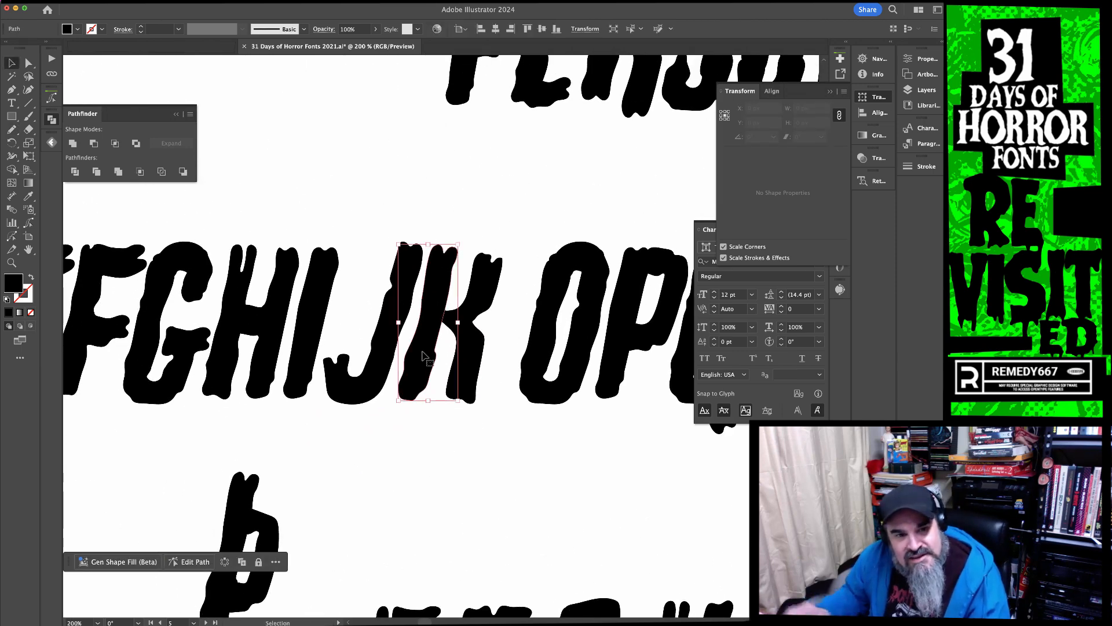
click(422, 355)
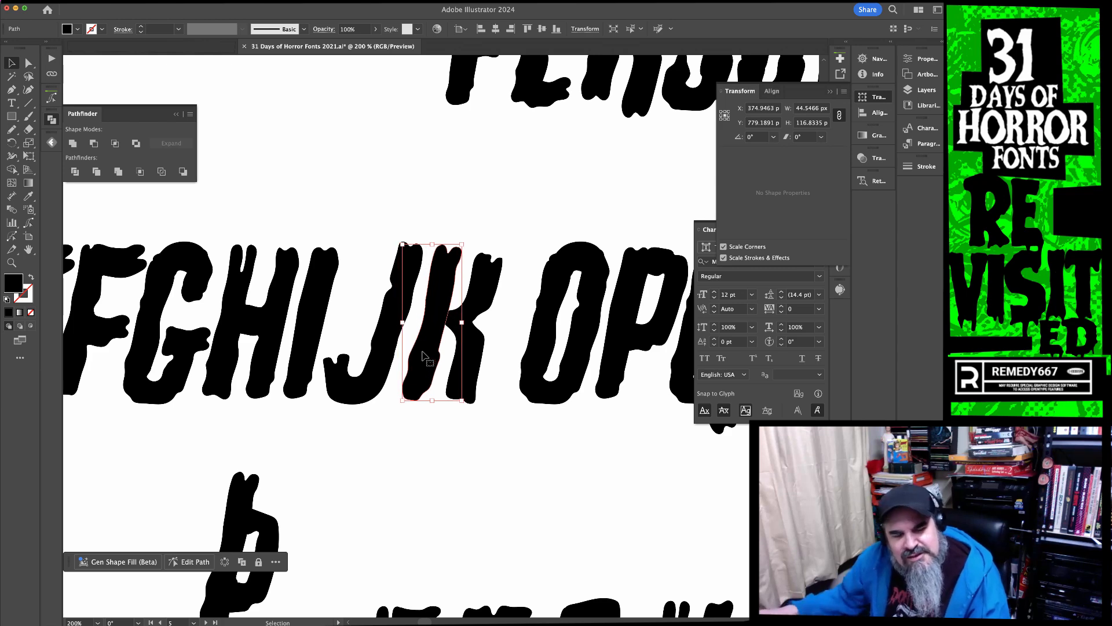
click(504, 385)
drag(439, 291, 461, 348)
click(804, 139)
key(Up)
click(480, 200)
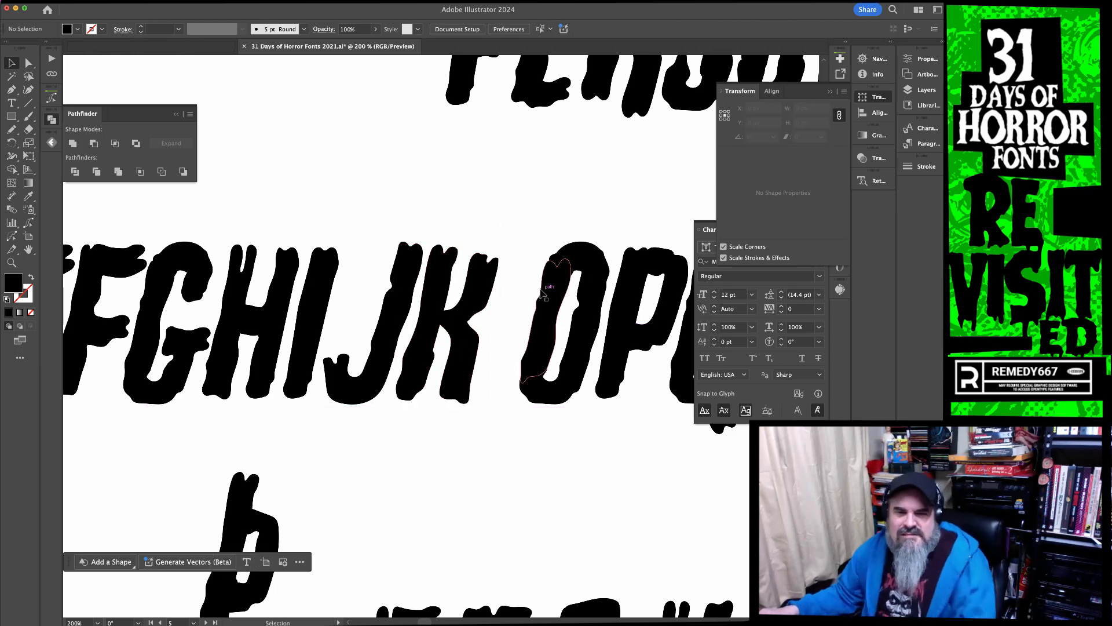
Reshape the notch between the K's upper arm and leg with the Pencil tool
key(super+space)
drag(443, 255, 516, 315)
key(n)
key(super+space)
drag(483, 395, 530, 377)
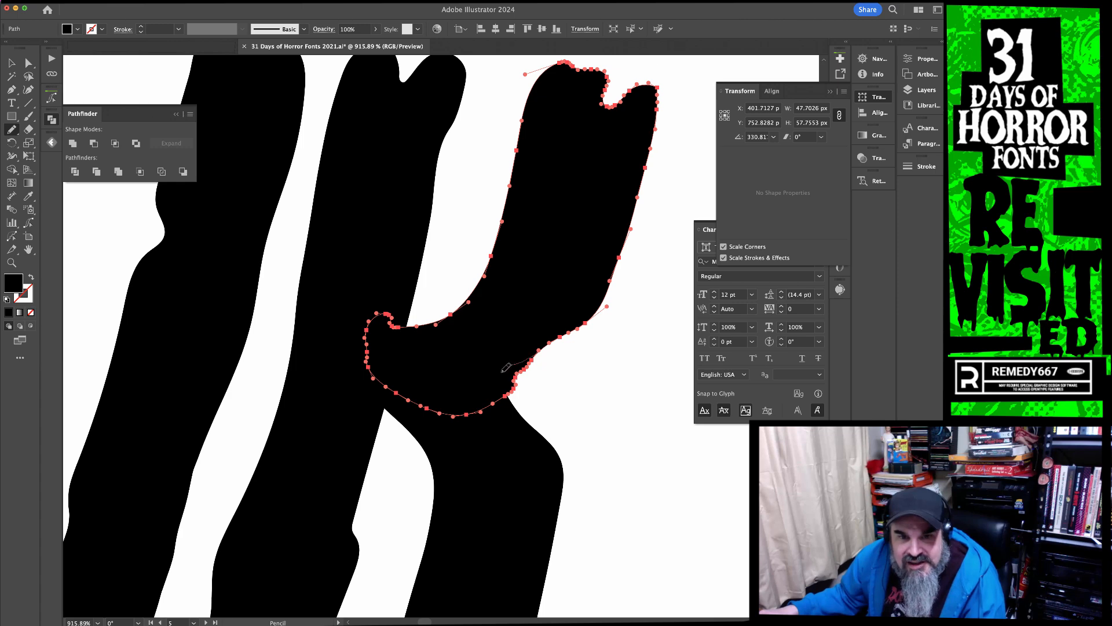
drag(491, 401, 492, 402)
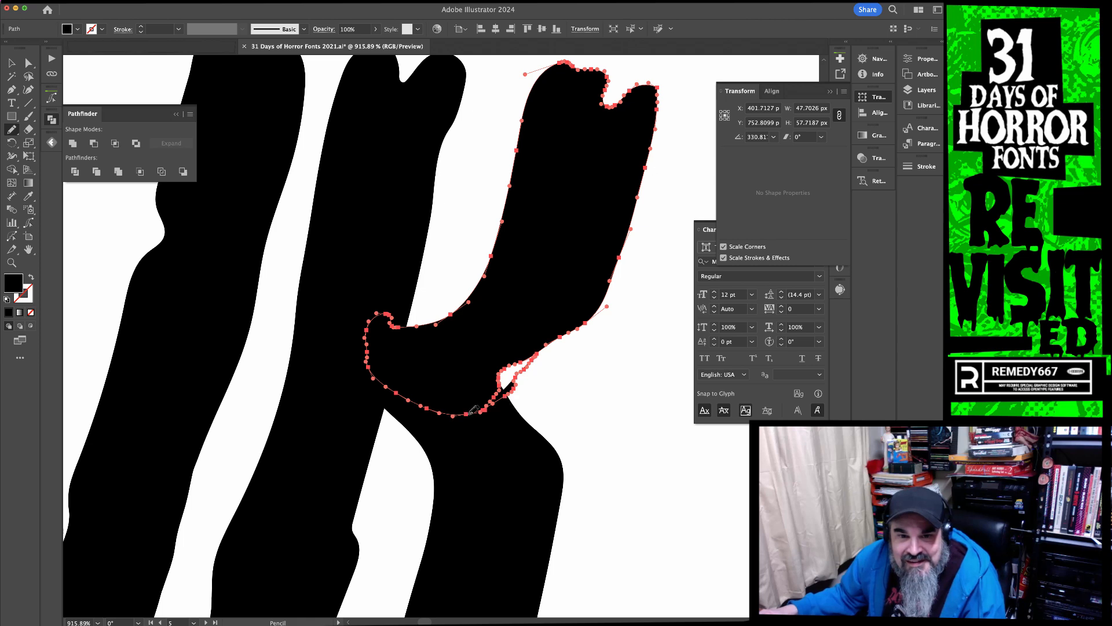
drag(494, 398, 500, 387)
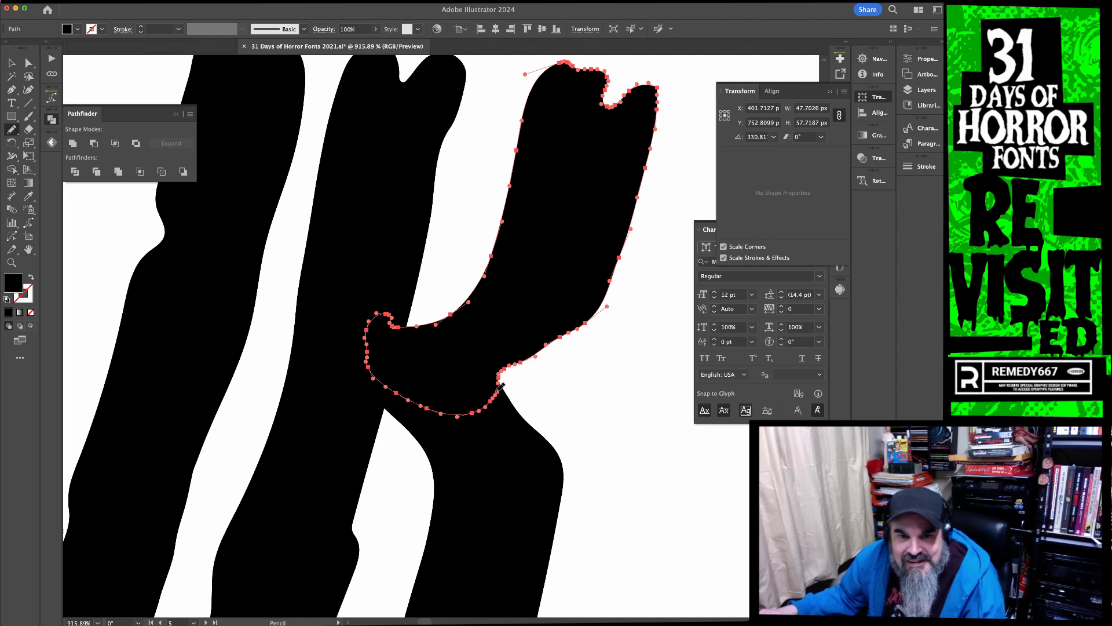
super+click(574, 390)
Move the letters C to K left to widen the gap between the K and the O
drag(569, 410, 405, 370)
mouse_move(568, 455)
mouse_down()
mouse_move(489, 360)
mouse_move(475, 358)
mouse_up()
key(v)
alt+super+click(518, 404)
alt+super+click(519, 405)
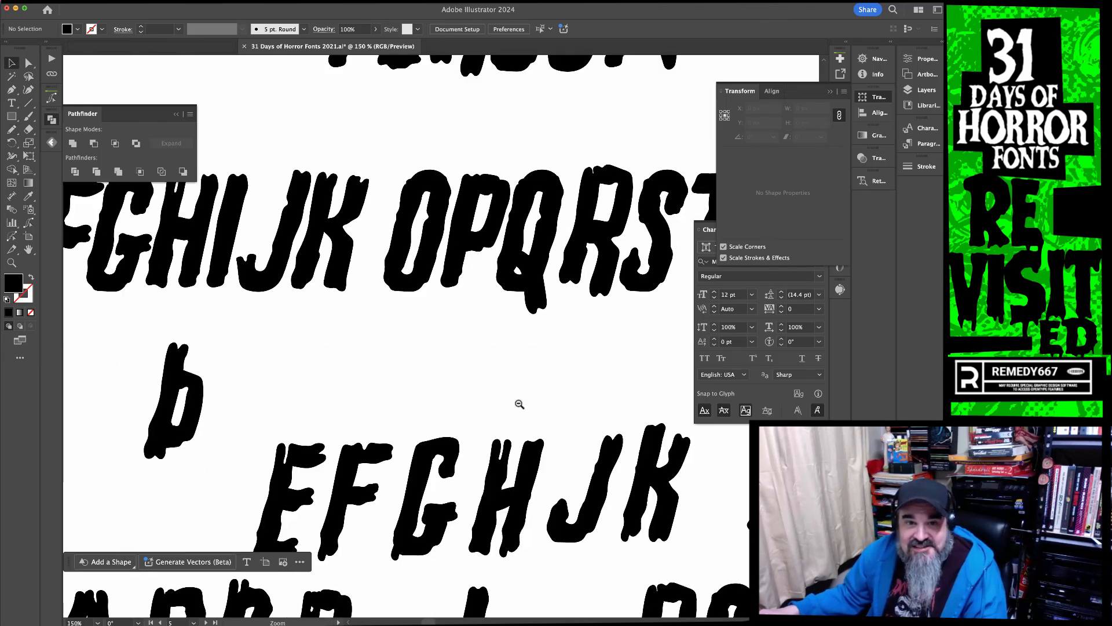
alt+super+click(519, 405)
drag(567, 368, 593, 375)
drag(376, 307, 625, 370)
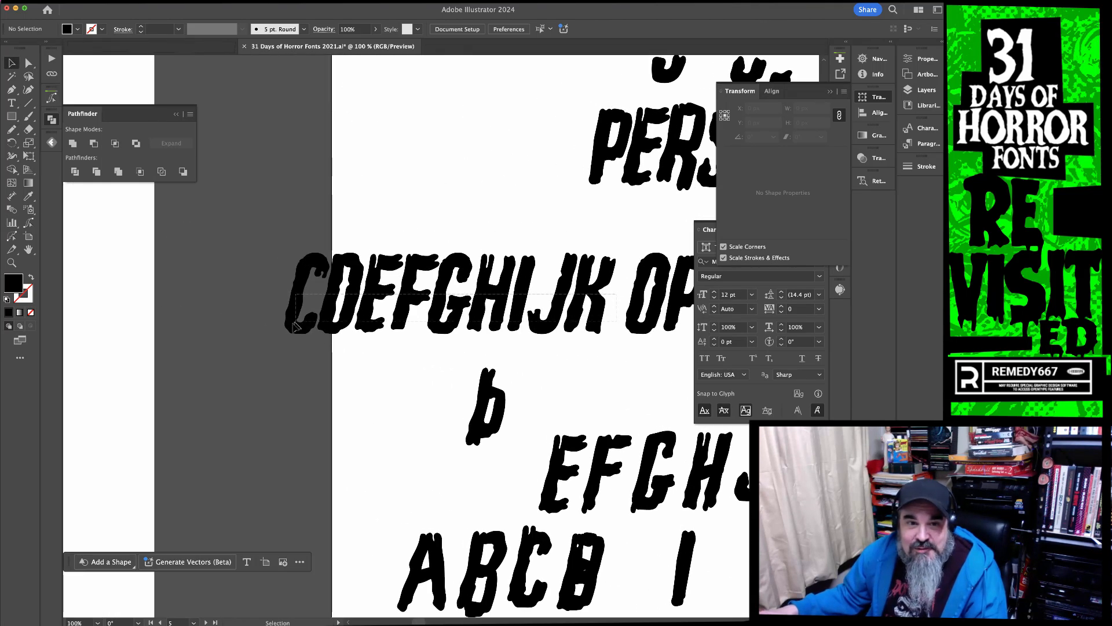
drag(294, 321, 277, 331)
Copy the E to the gap after the K and delete its top and middle arms to form an L
drag(376, 315, 585, 301)
click(535, 201)
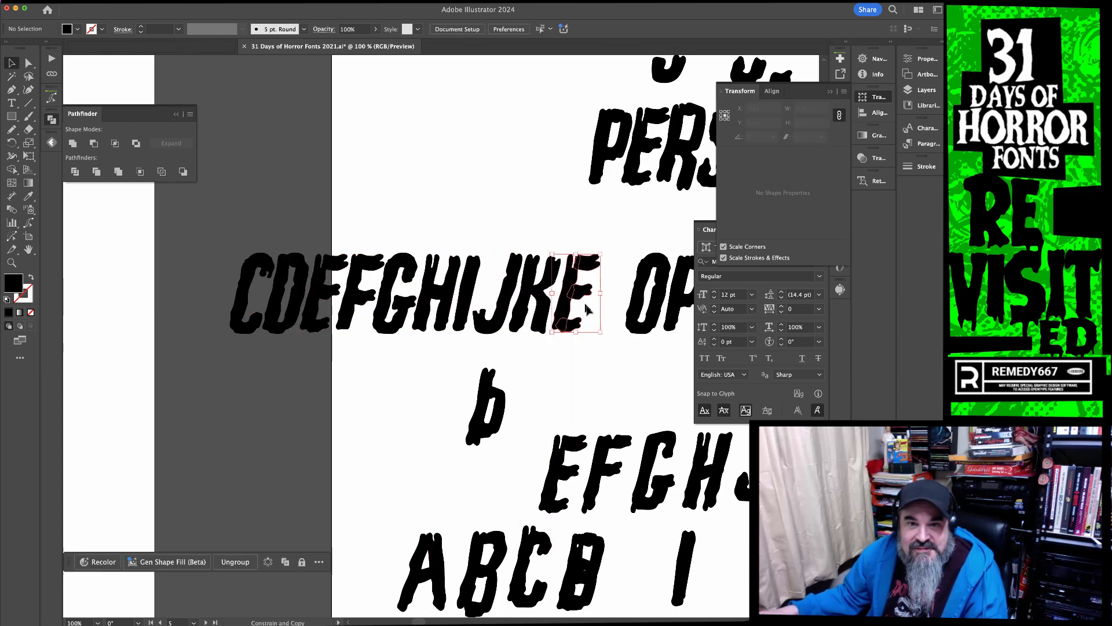
scroll(588, 290, up, 5)
key(a)
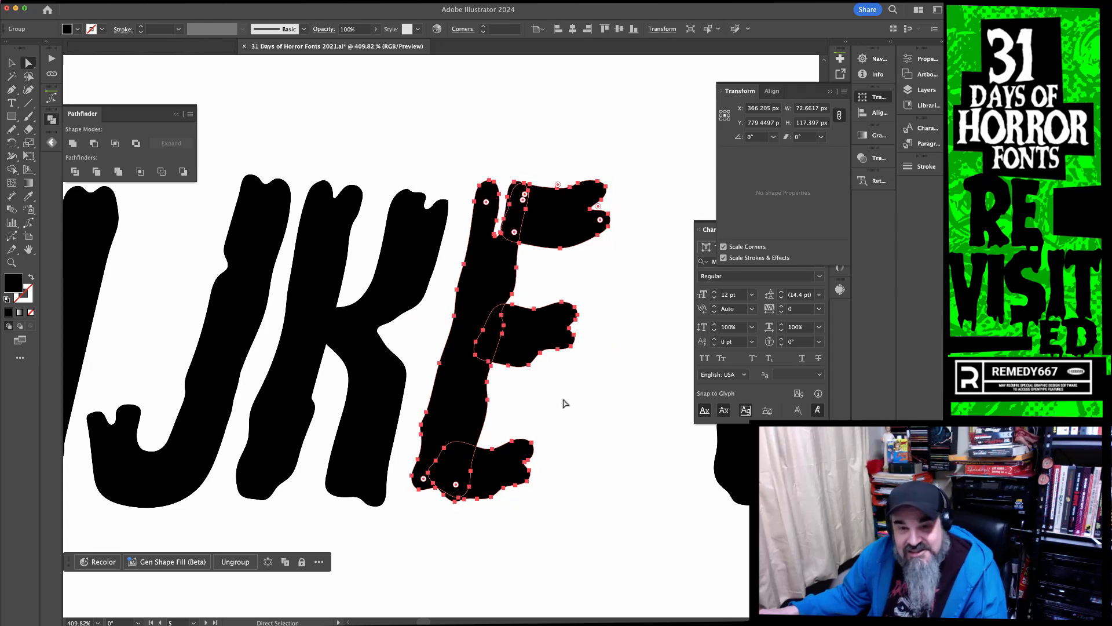
click(561, 397)
click(541, 318)
key(Delete)
click(571, 236)
key(Delete)
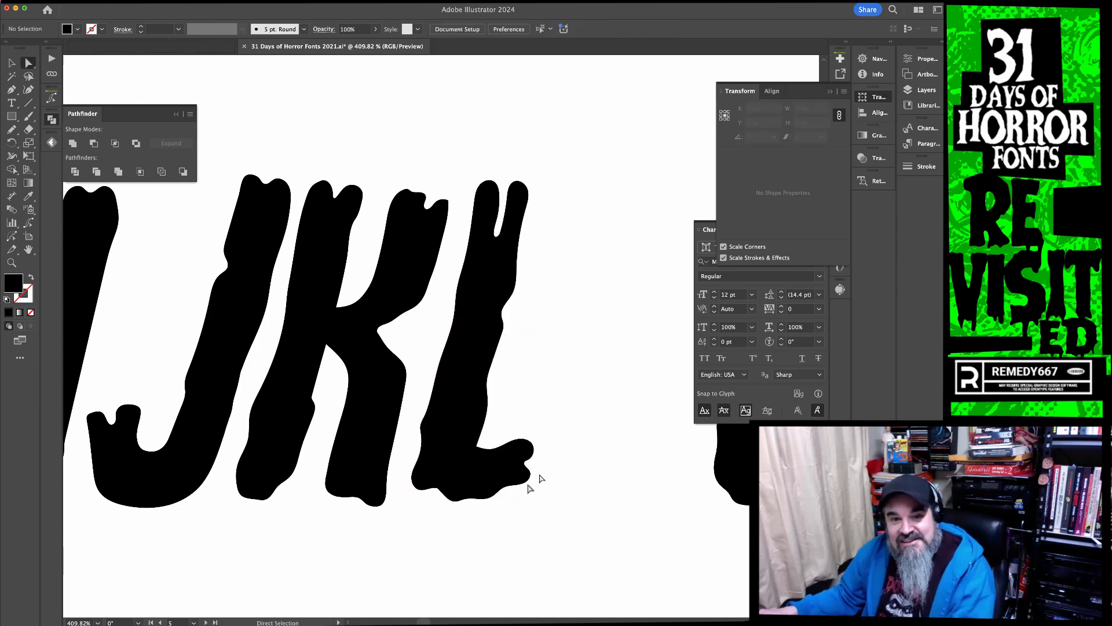
Scale the L's bottom bar to about 49 px wide and shift it along the base of the stem
click(528, 470)
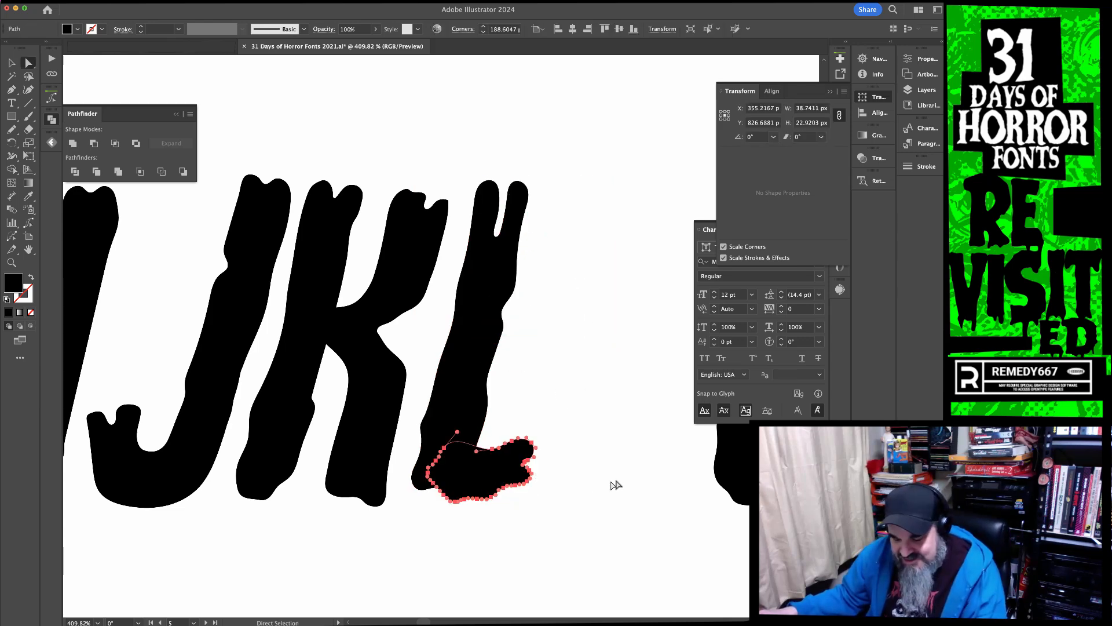
key(s)
drag(613, 468, 651, 476)
key(a)
mouse_move(499, 470)
mouse_down()
mouse_move(519, 459)
mouse_move(514, 468)
mouse_move(548, 470)
mouse_up()
Redraw the inner corner where the L's bottom bar meets the stem with the Pencil tool
key(n)
key(super+space)
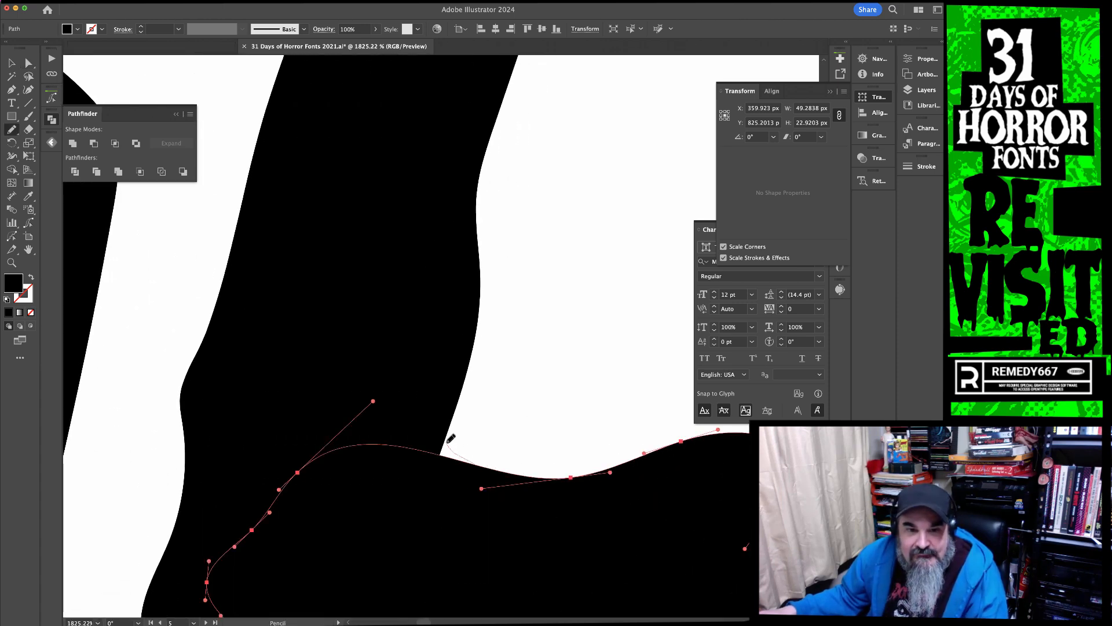
drag(377, 437, 373, 440)
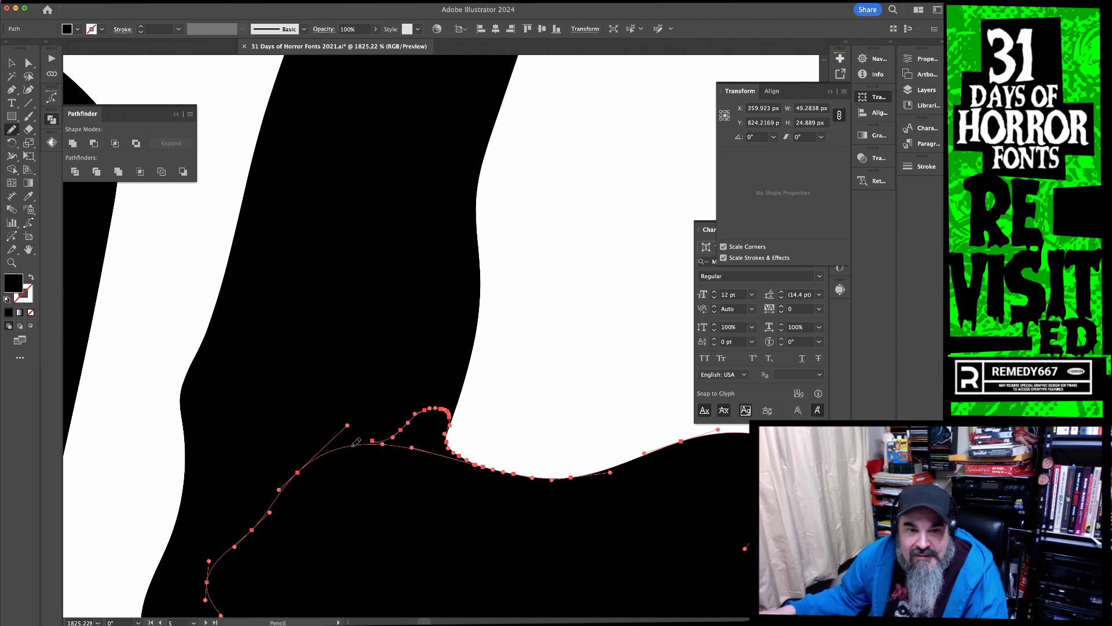
key(super+shift+a)
Redraw the lower edge of the L's bottom bar near its tip with the Pencil tool to thicken it
alt+super+click(513, 444)
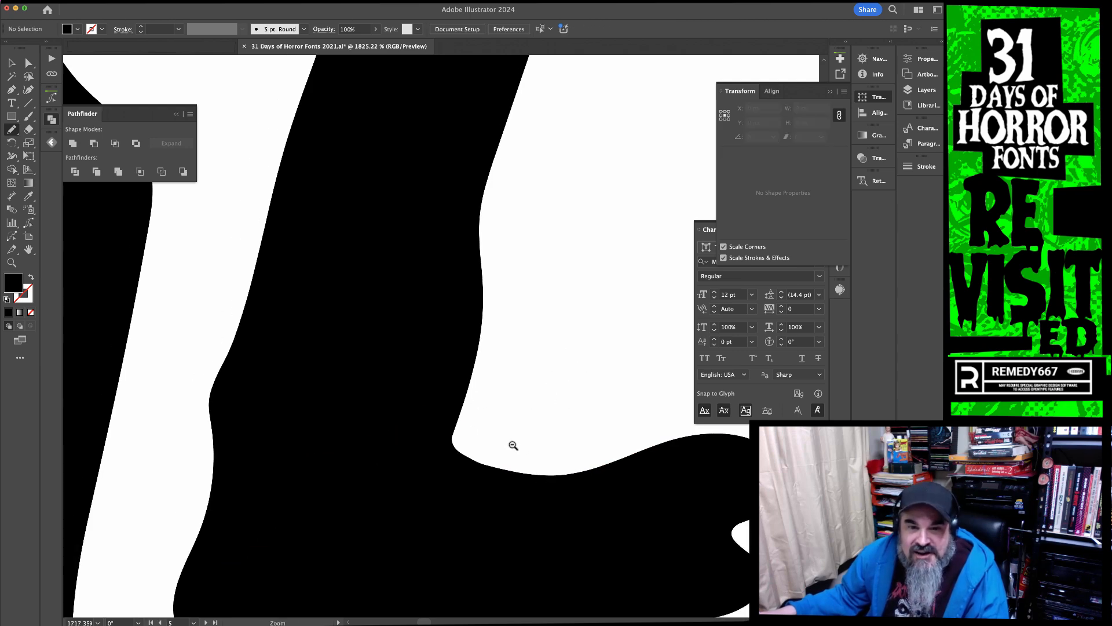
alt+super+click(514, 444)
alt+super+click(513, 445)
super+click(467, 298)
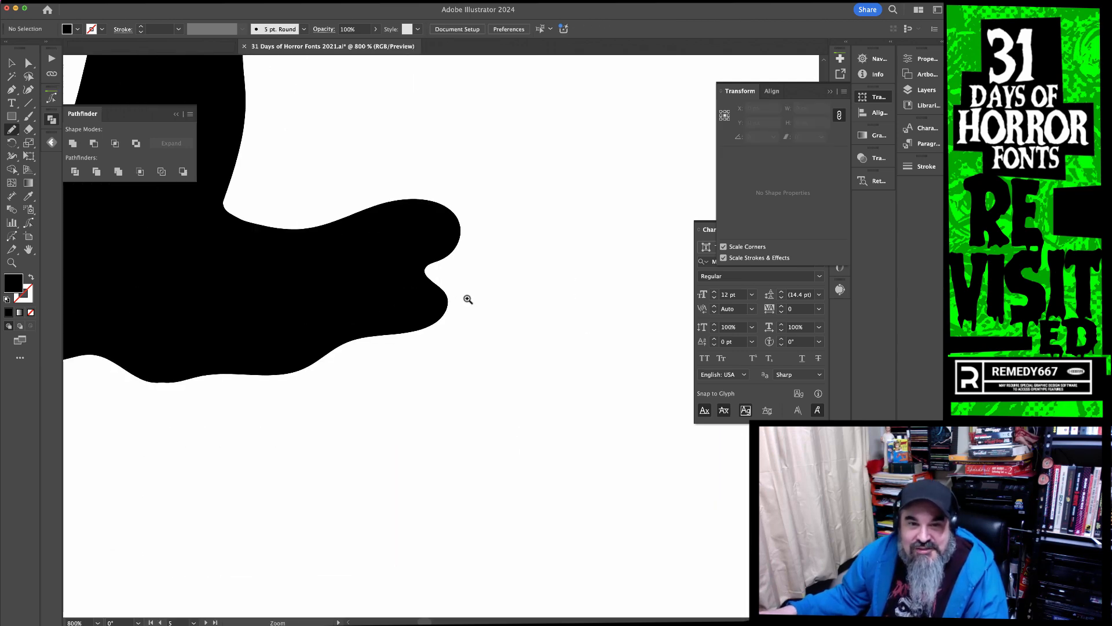
super+click(426, 328)
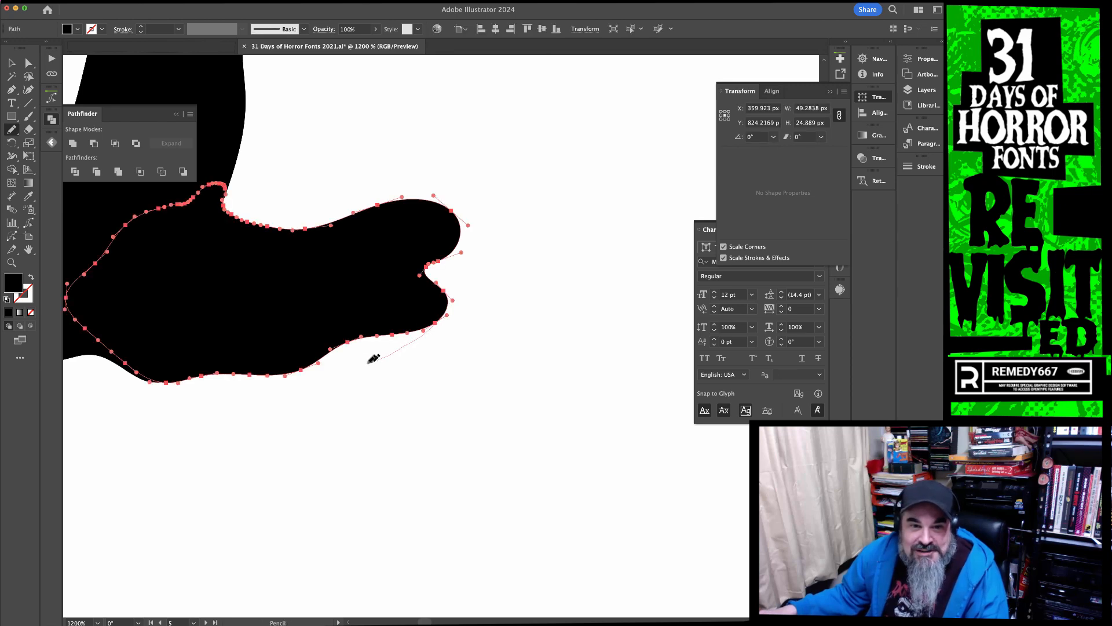
drag(317, 361, 315, 361)
key(super+shift+a)
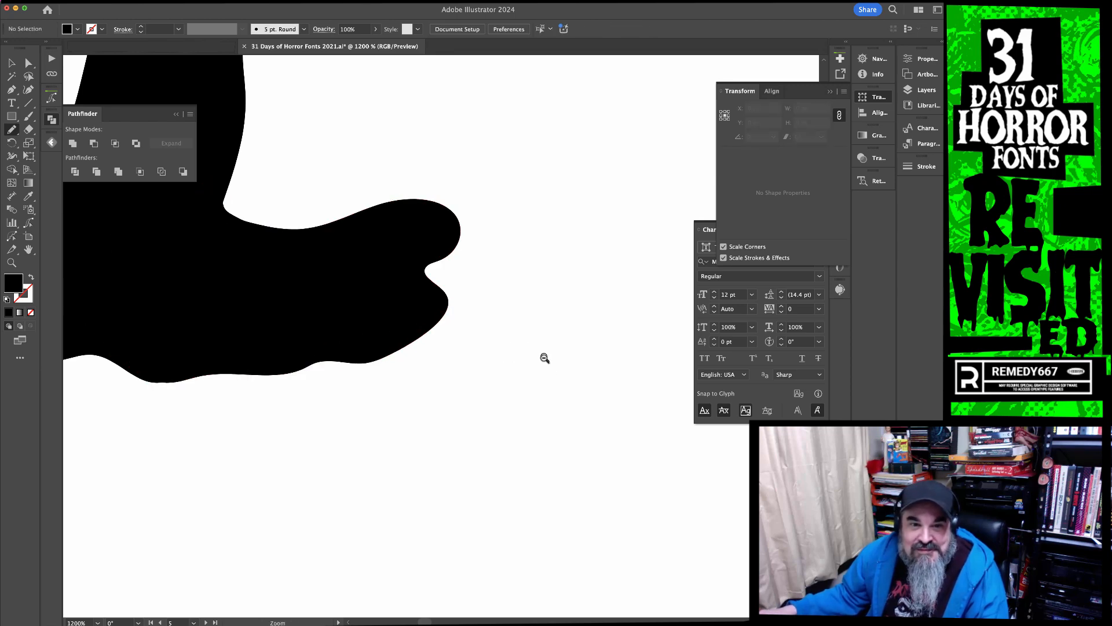
key(super+alt+0)
drag(170, 232, 82, 260)
drag(600, 489, 405, 399)
mouse_move(653, 482)
mouse_down()
mouse_move(500, 329)
mouse_move(372, 233)
mouse_move(365, 197)
mouse_move(494, 276)
mouse_move(675, 355)
mouse_up()
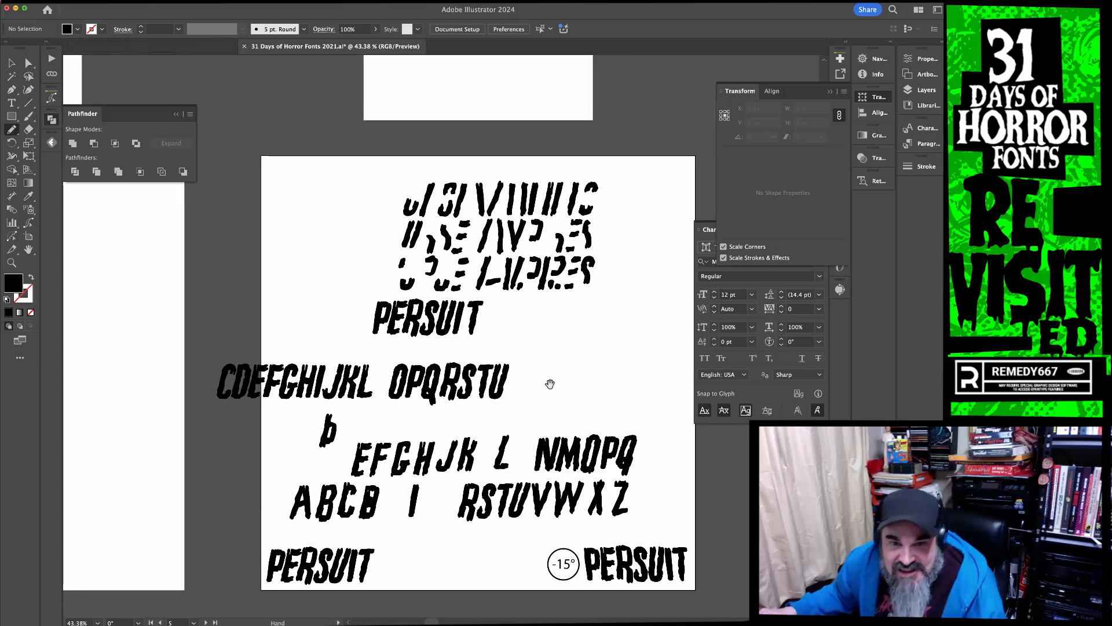
Move the OPQRSTU letter group to the right, opening a gap after the L for missing letters
key(a)
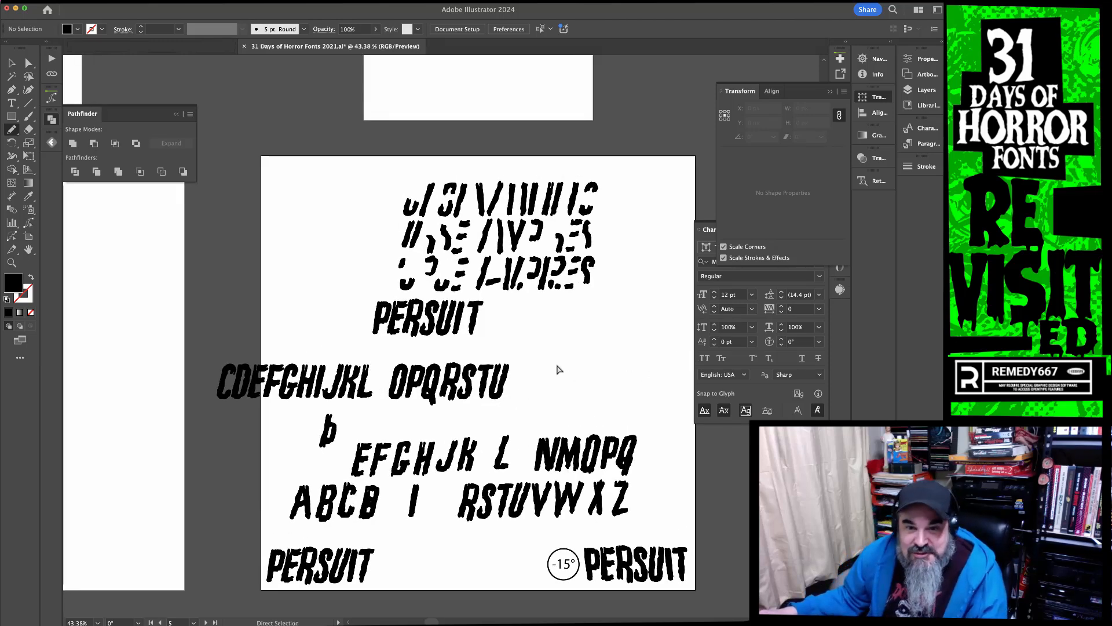
key(v)
drag(458, 395, 578, 429)
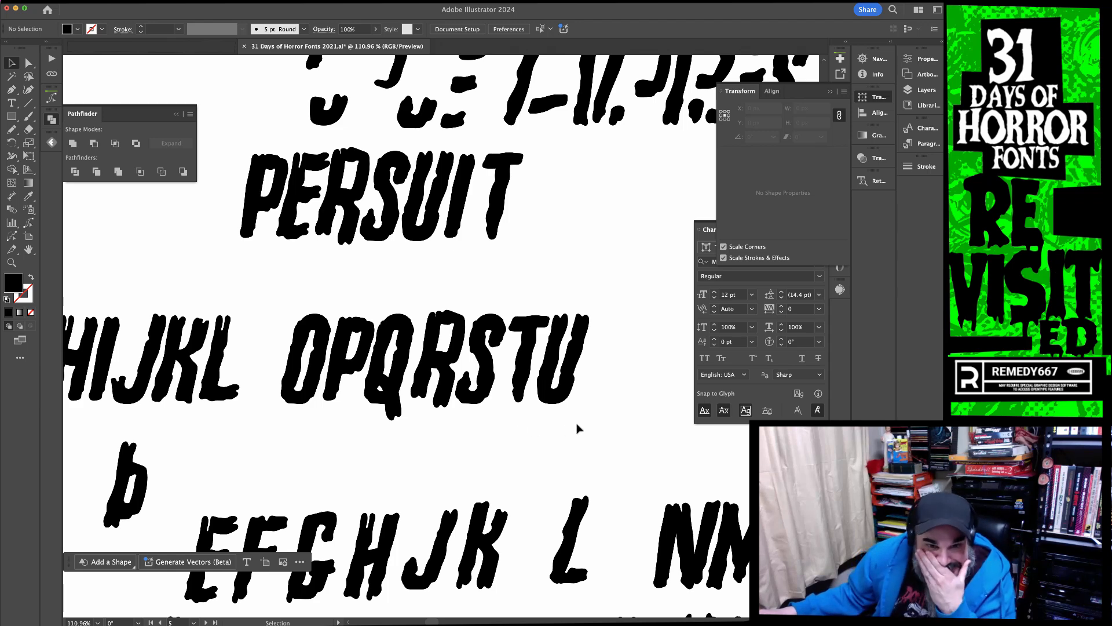
click(296, 316)
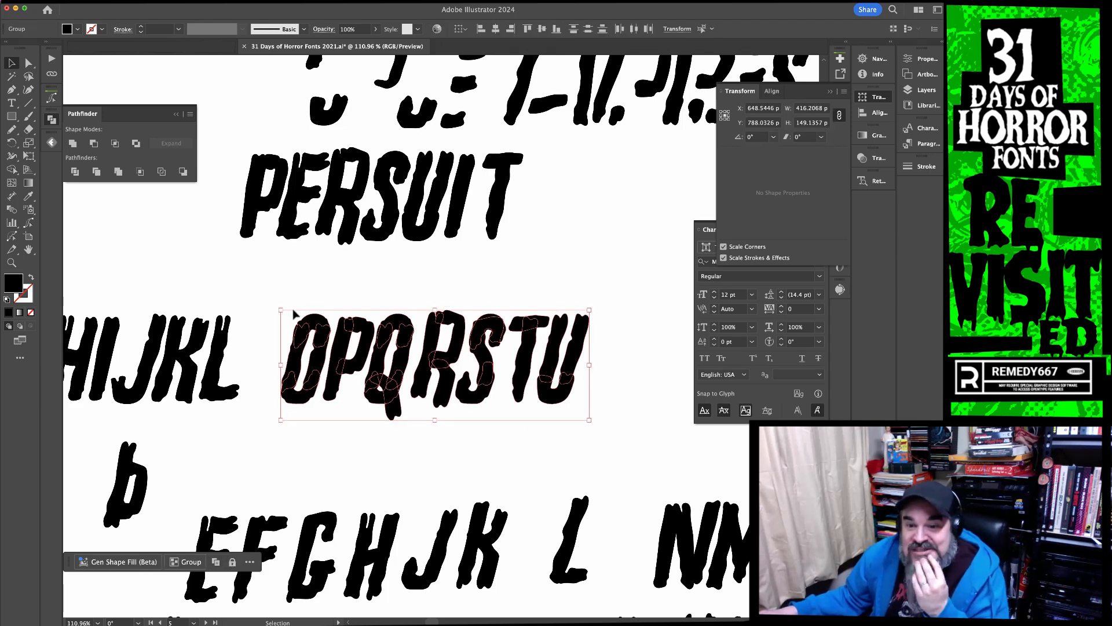
drag(320, 365, 384, 365)
Place a copy of the H from the alphabet row in the gap just before the O
click(263, 387)
drag(273, 390, 396, 377)
drag(197, 348, 560, 417)
Delete the copied H's crossbar and trim the leftover stub off its right stem with the Pencil tool
click(464, 445)
key(a)
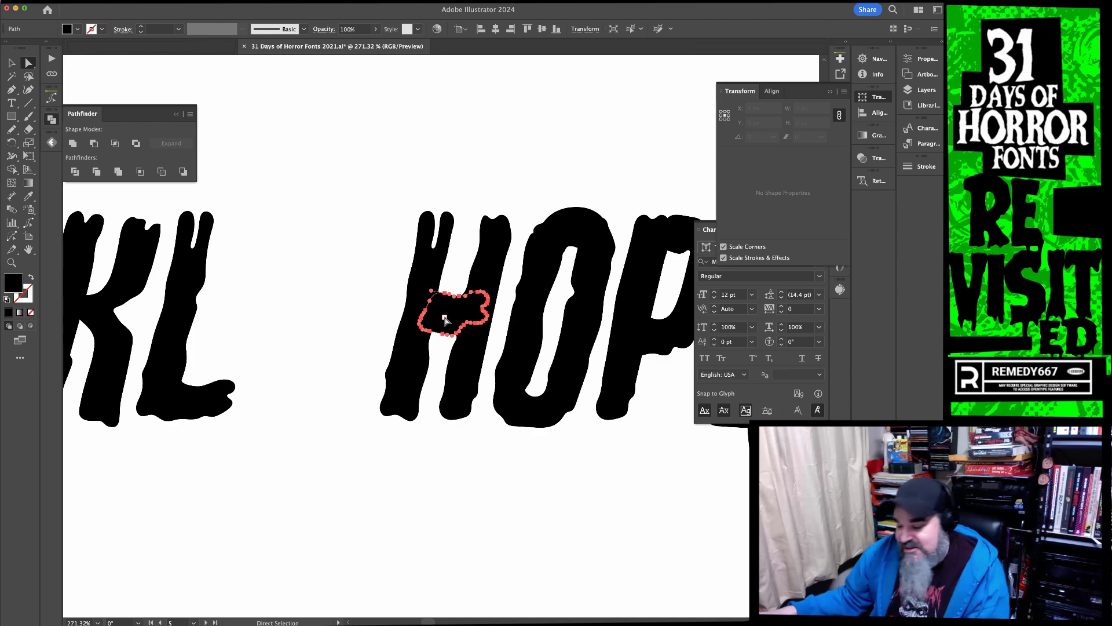
click(465, 352)
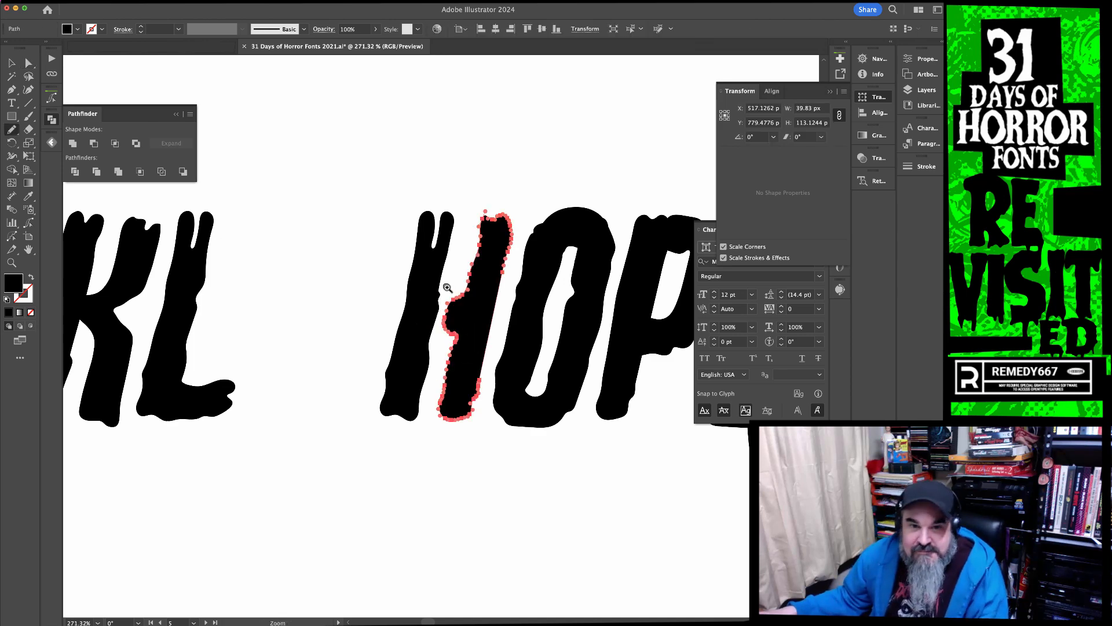
drag(448, 292, 493, 326)
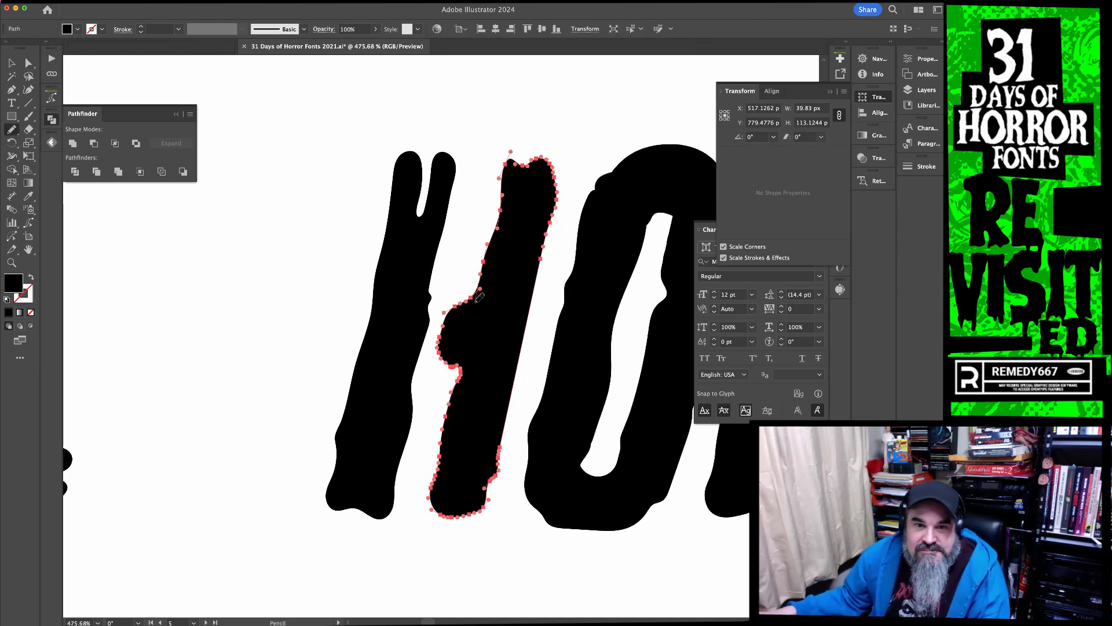
drag(467, 361, 464, 367)
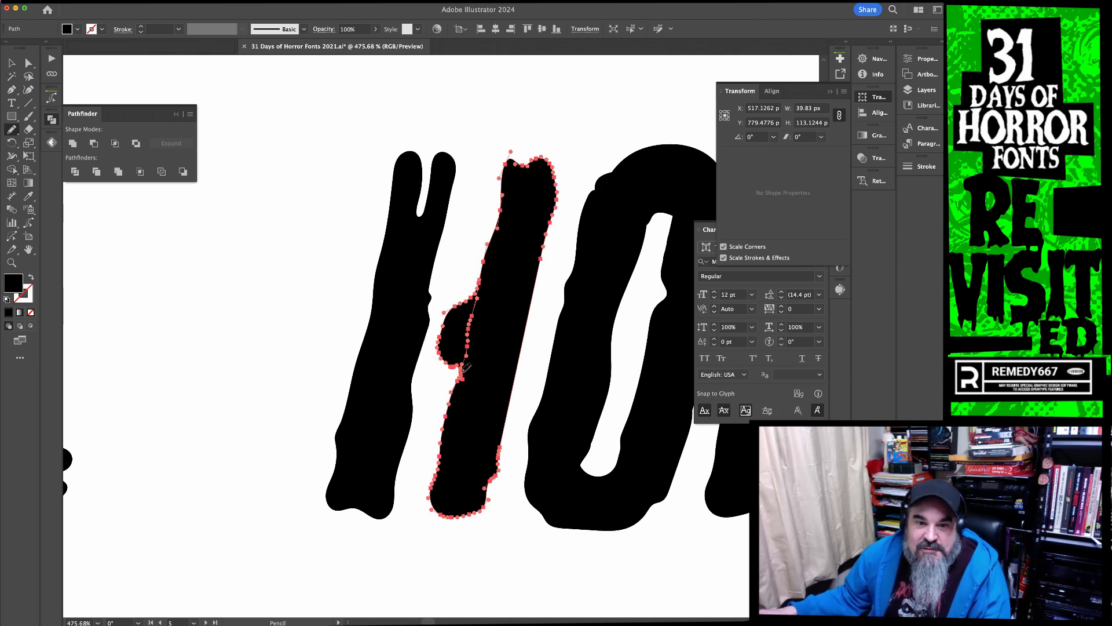
Redraw the left stem's inner edge and the right side of its foot with the Pencil tool
super+click(409, 355)
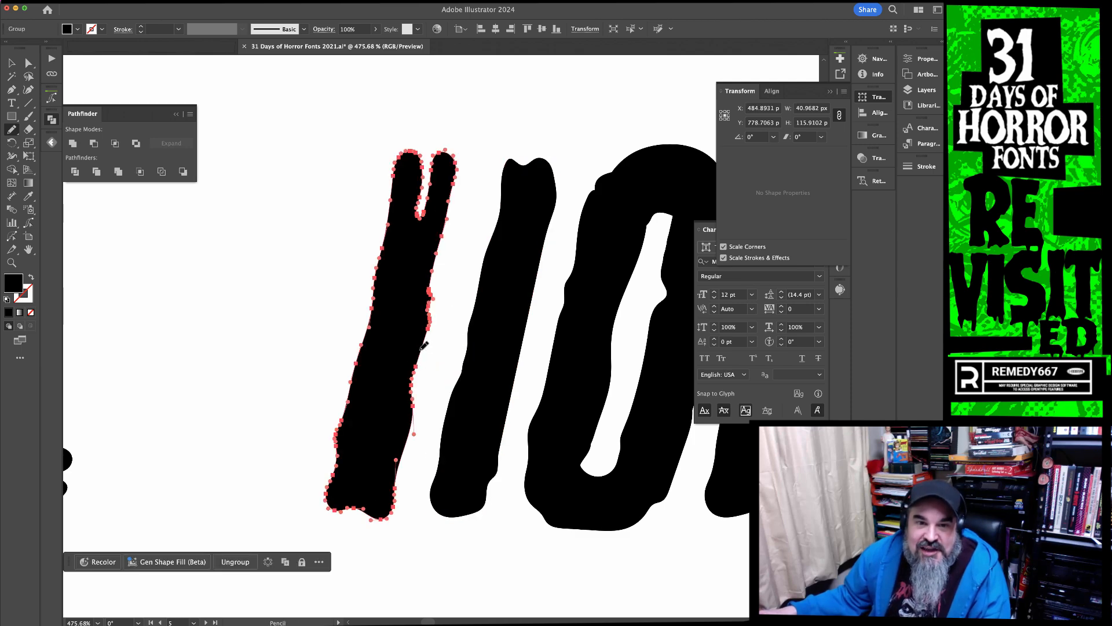
drag(432, 295, 420, 360)
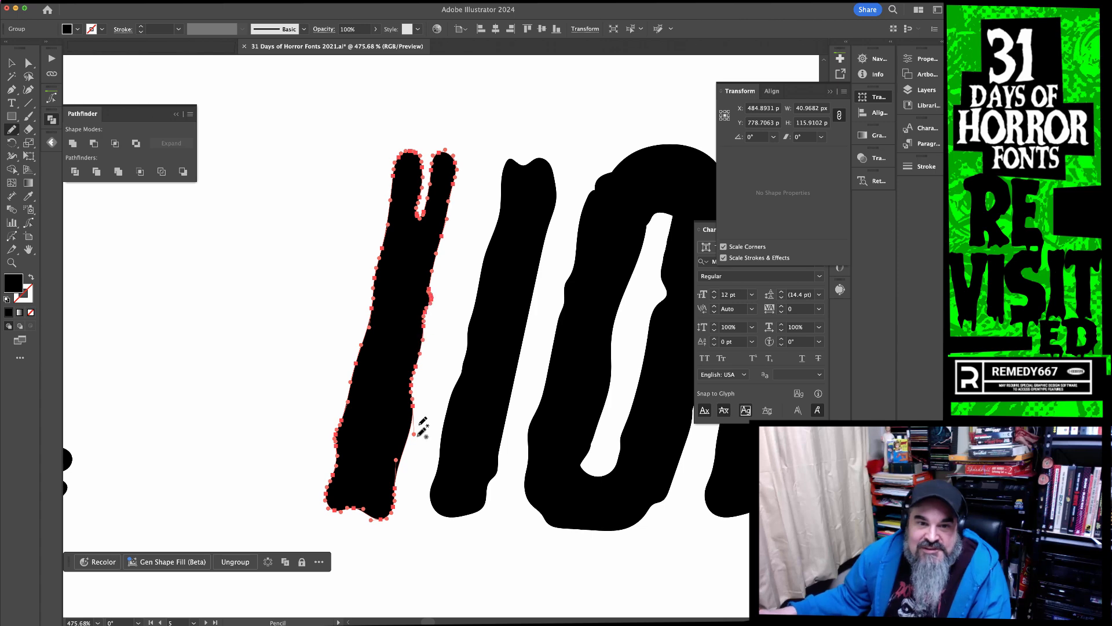
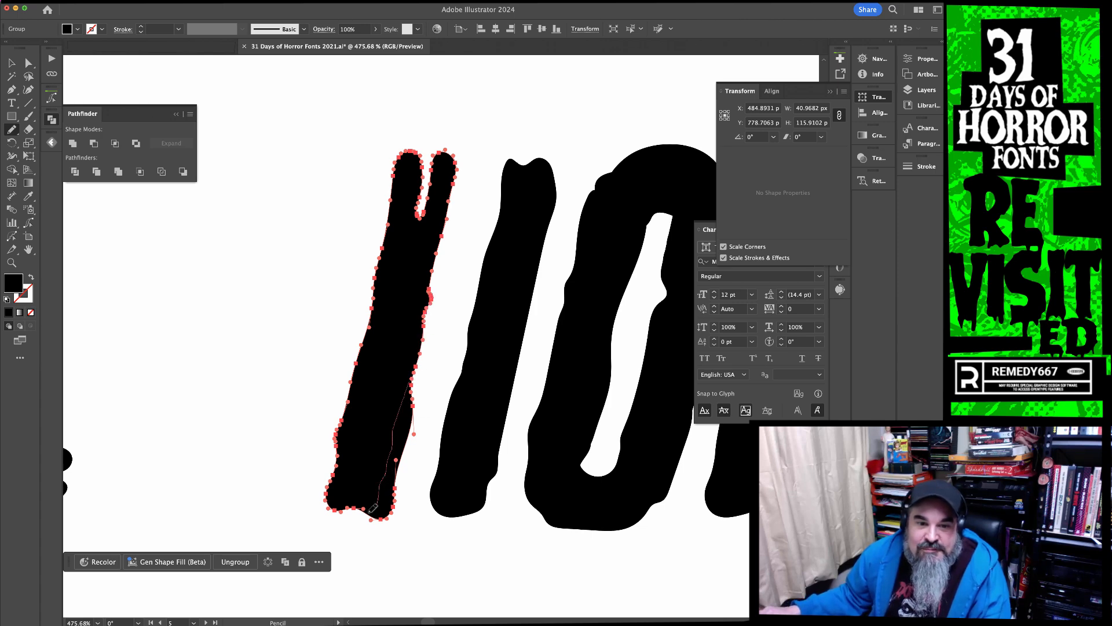
drag(350, 506, 384, 507)
Redraw the bottom contour of the left stem's foot as a smooth rounded edge
drag(305, 506, 528, 526)
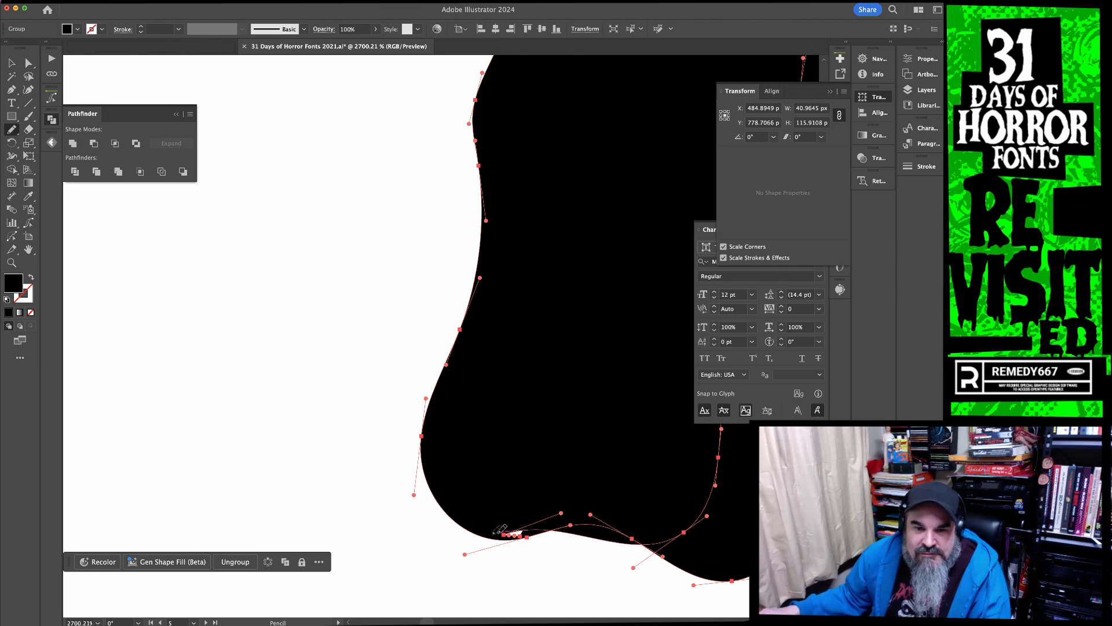
drag(440, 504, 430, 485)
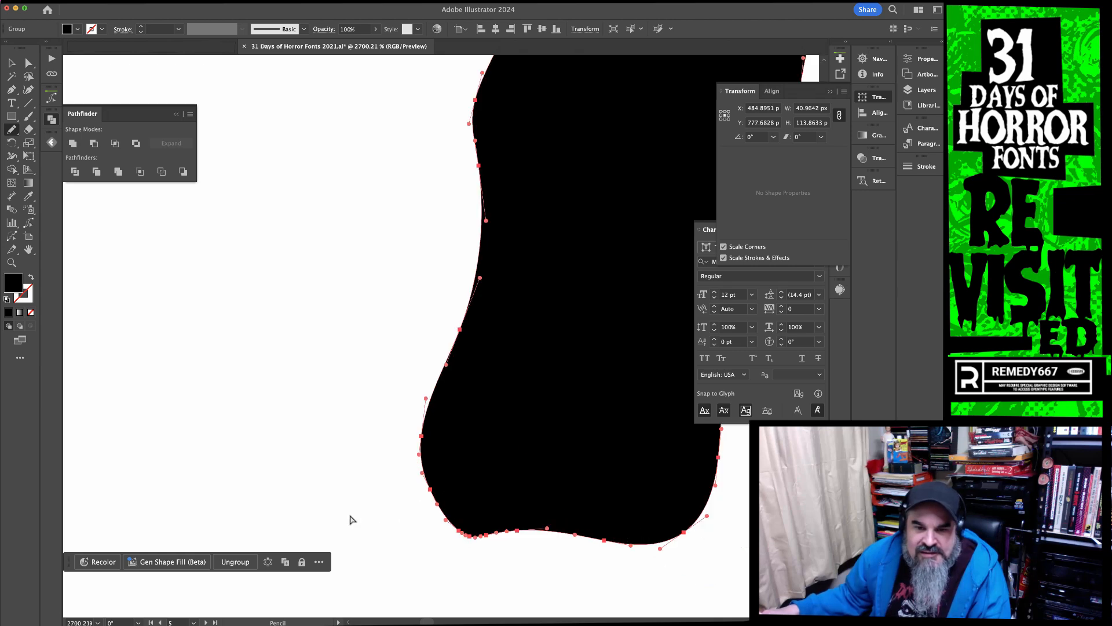
super+click(353, 512)
Refine the small bump on the left stem's inner edge with the Pencil tool
drag(594, 510, 266, 464)
drag(676, 483, 530, 469)
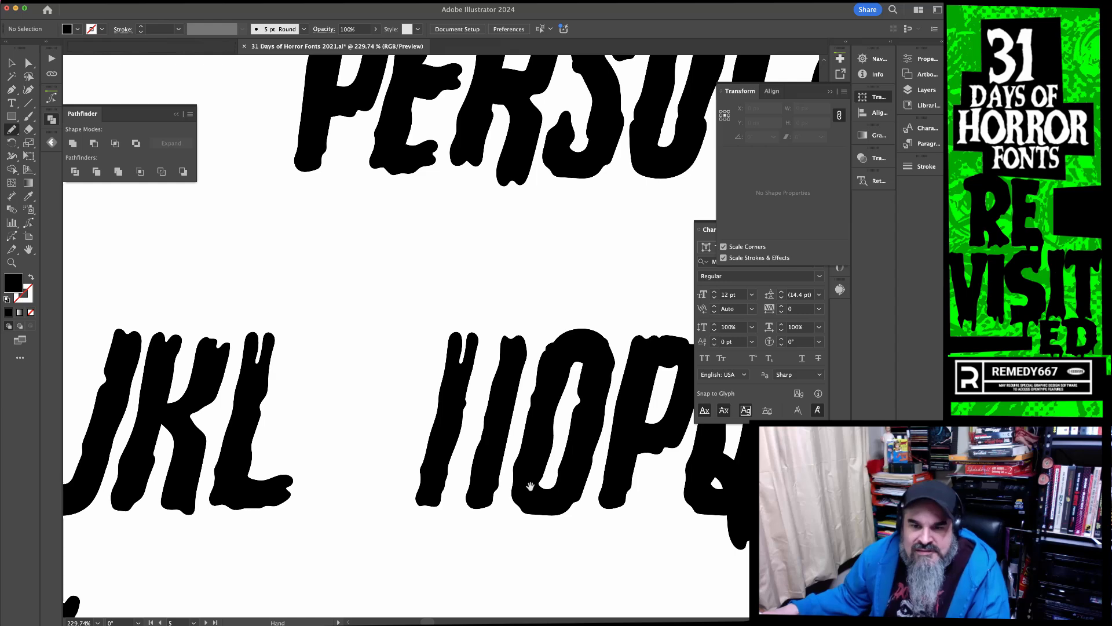
drag(452, 442, 513, 433)
super+click(471, 402)
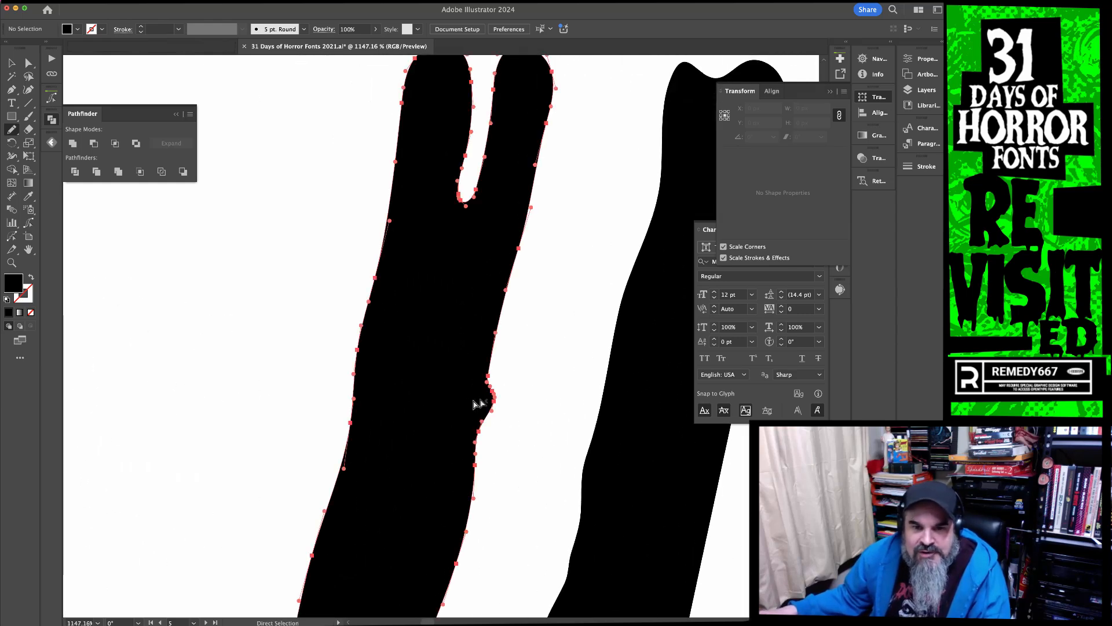
super+click(528, 455)
mouse_move(480, 436)
mouse_down()
mouse_move(475, 453)
mouse_move(269, 457)
mouse_up()
drag(583, 515, 409, 429)
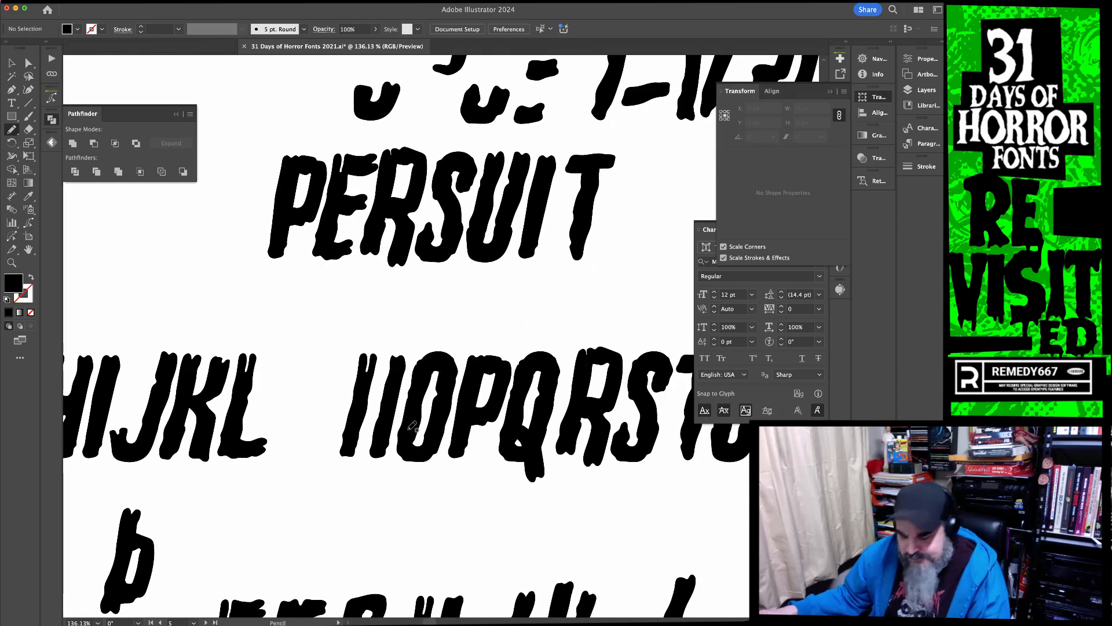
Ungroup the broken lettering above the word PERSUIT into separate pieces
key(v)
drag(503, 285, 387, 390)
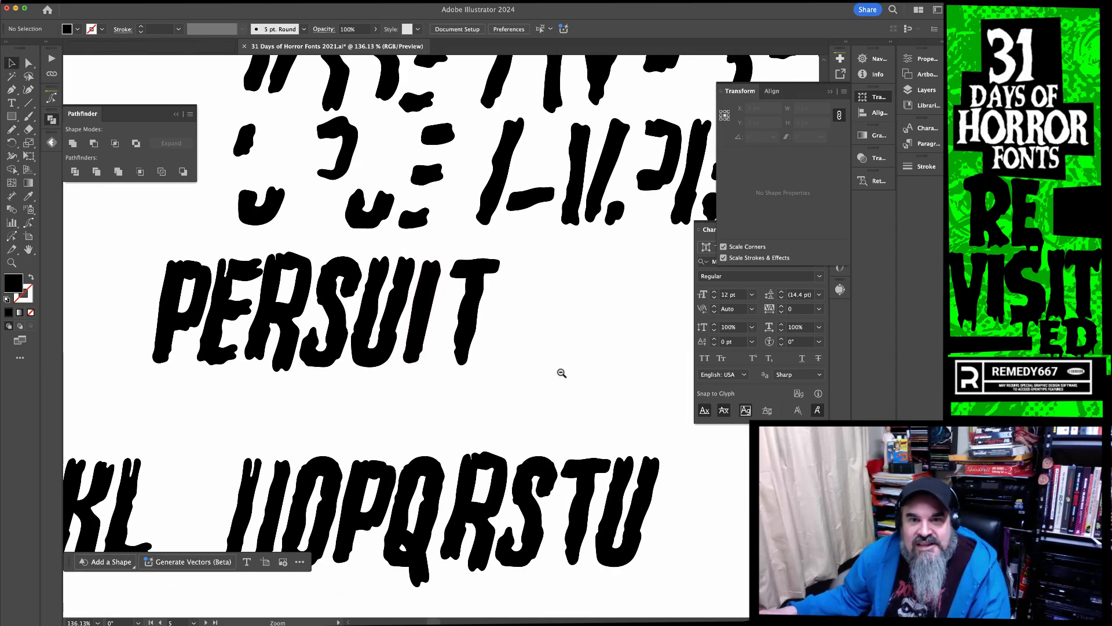
drag(562, 373, 554, 373)
drag(571, 213, 551, 388)
key(Delete)
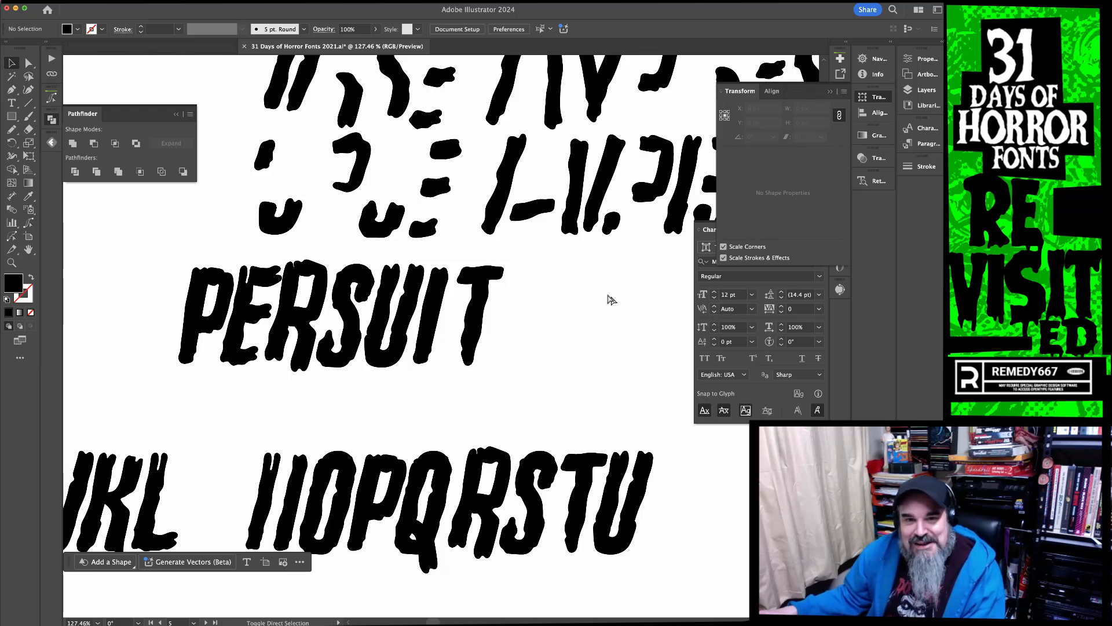
click(575, 215)
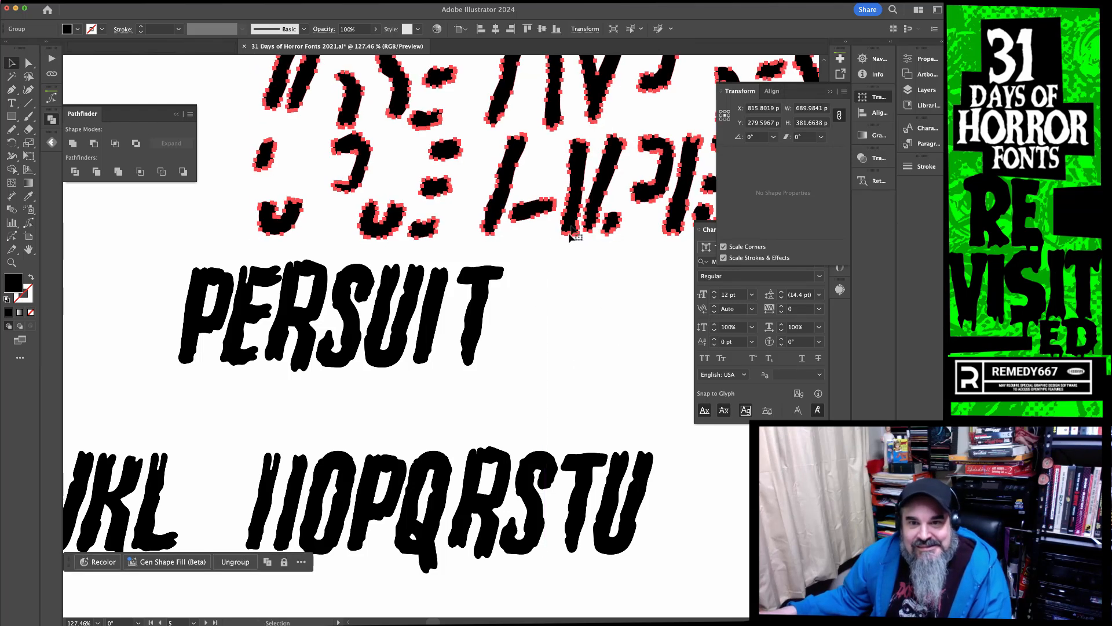
key(super+shift+g)
click(626, 311)
Copy a long stroke from the broken lettering between the two stems and rotate it about 11° as the N's diagonal
click(576, 189)
mouse_move(576, 189)
mouse_down()
mouse_move(437, 369)
mouse_move(278, 503)
mouse_up()
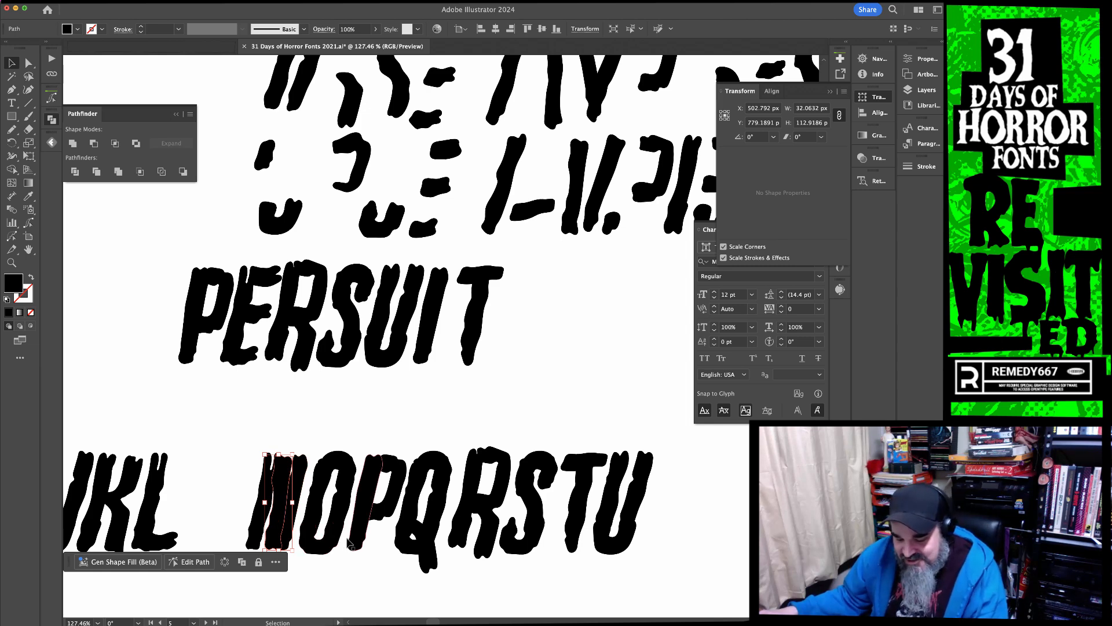
key(r)
mouse_move(400, 559)
mouse_down()
mouse_move(417, 551)
mouse_move(405, 532)
mouse_up()
Nudge the N's diagonal slightly up and to the left to fit between its stems
mouse_move(255, 502)
mouse_down()
mouse_move(375, 559)
mouse_move(440, 567)
mouse_move(429, 387)
mouse_up()
key(Up)
key(Left)
key(Left)
key(Up)
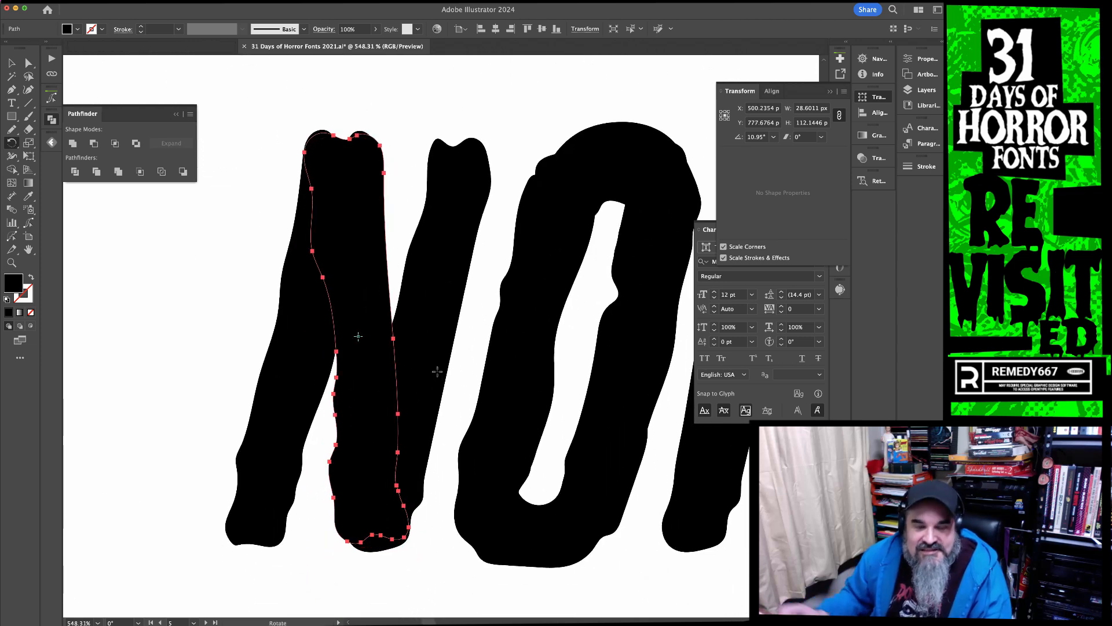
Redraw the top of the N's diagonal with the Pencil tool so it follows the left stem's split tip
key(n)
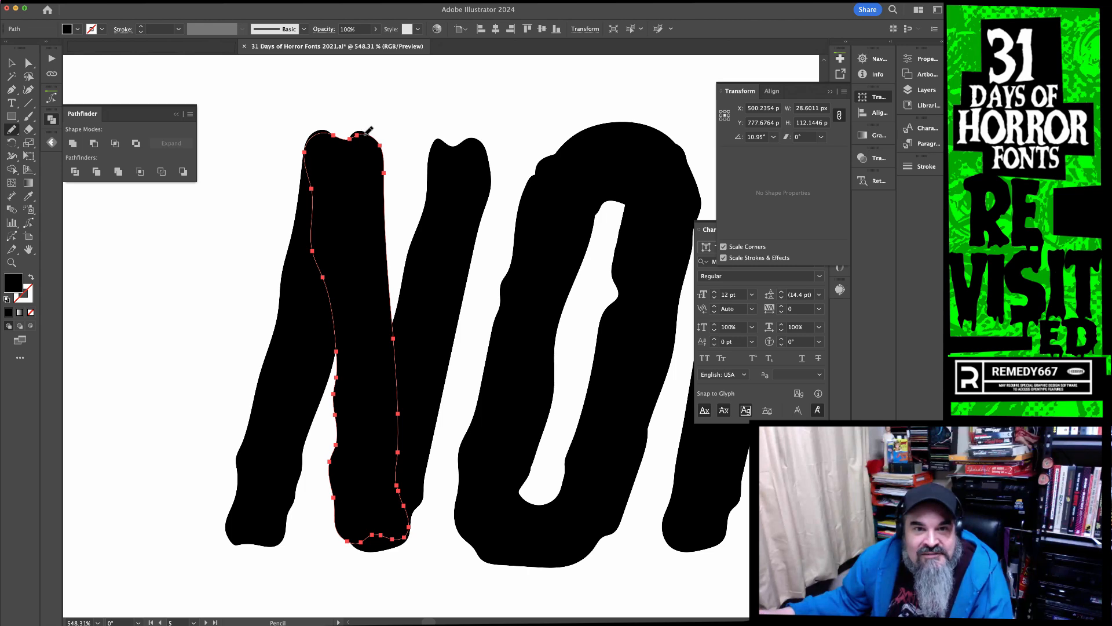
drag(314, 197, 410, 193)
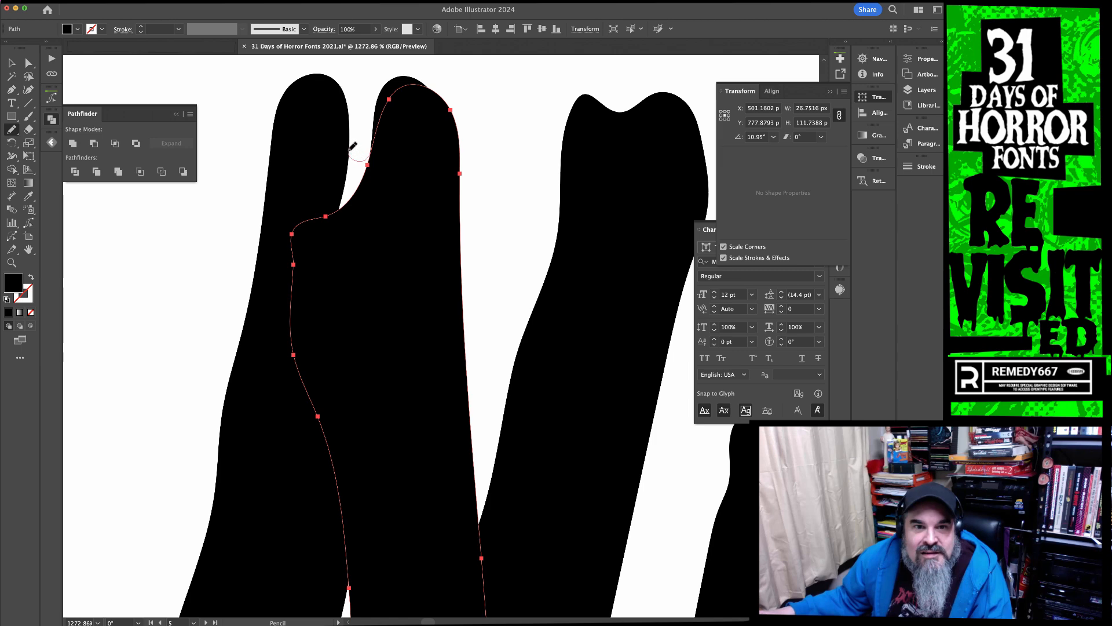
drag(293, 226, 303, 217)
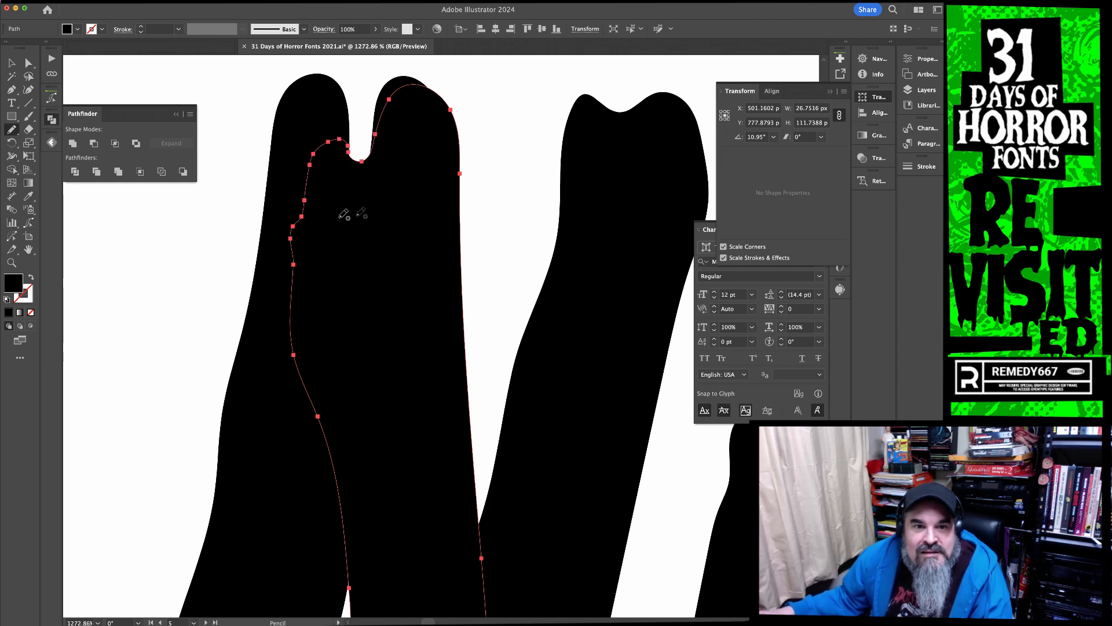
super+click(488, 201)
drag(489, 240, 235, 239)
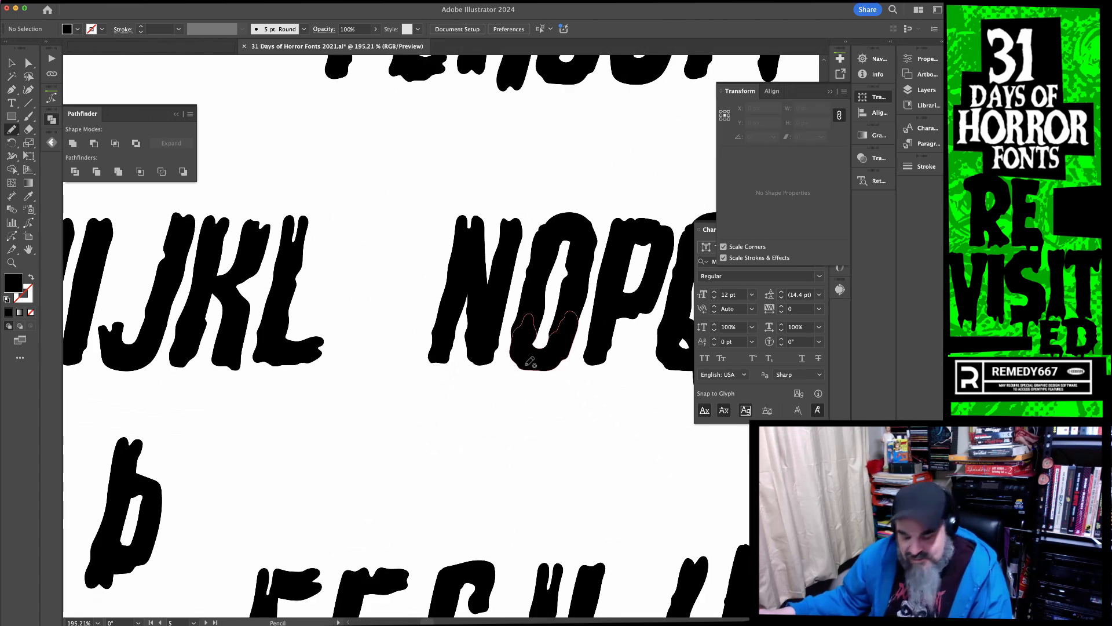
Select all the pieces of the N together
key(v)
drag(484, 375, 432, 263)
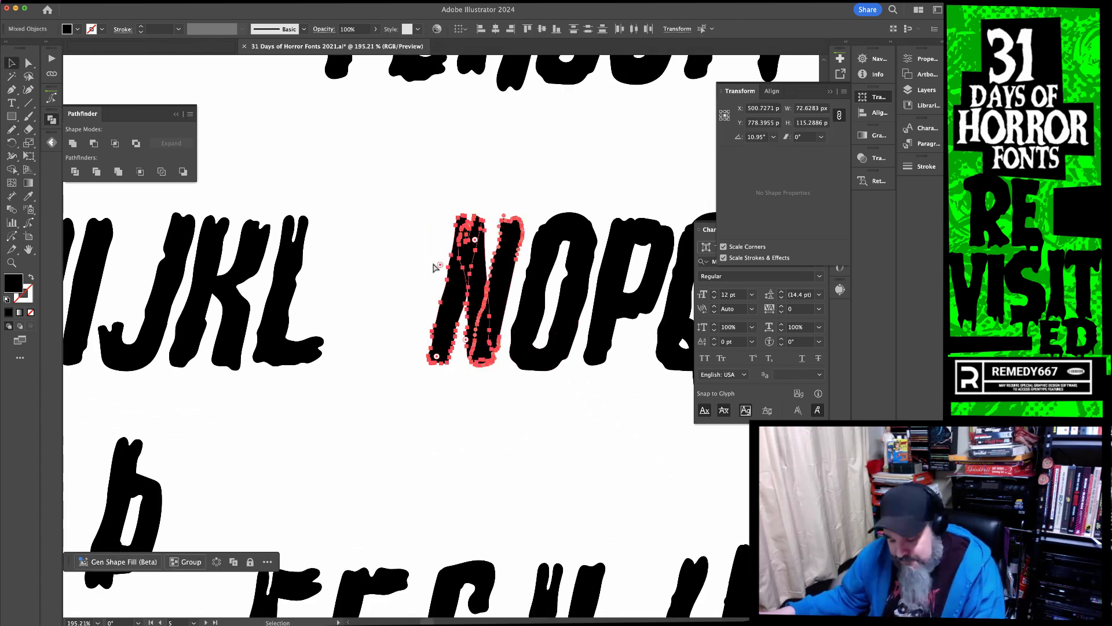
click(421, 241)
Shear the bowl of the P slightly to adjust its slant, undoing unwanted tries
drag(550, 342, 491, 392)
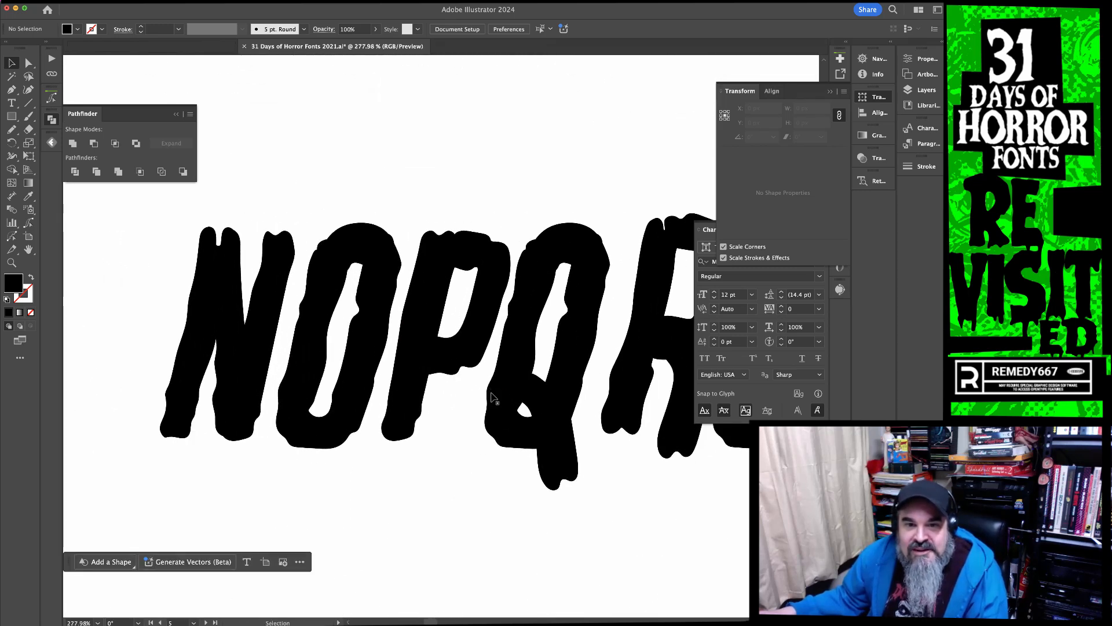
key(a)
click(476, 315)
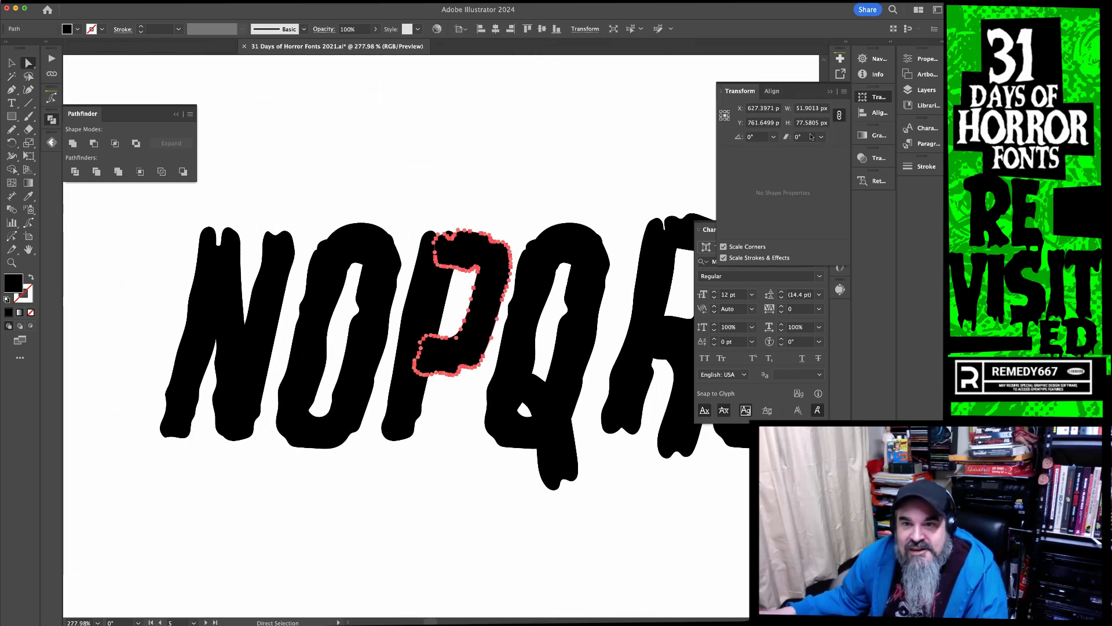
key(super+z)
key(super+z)
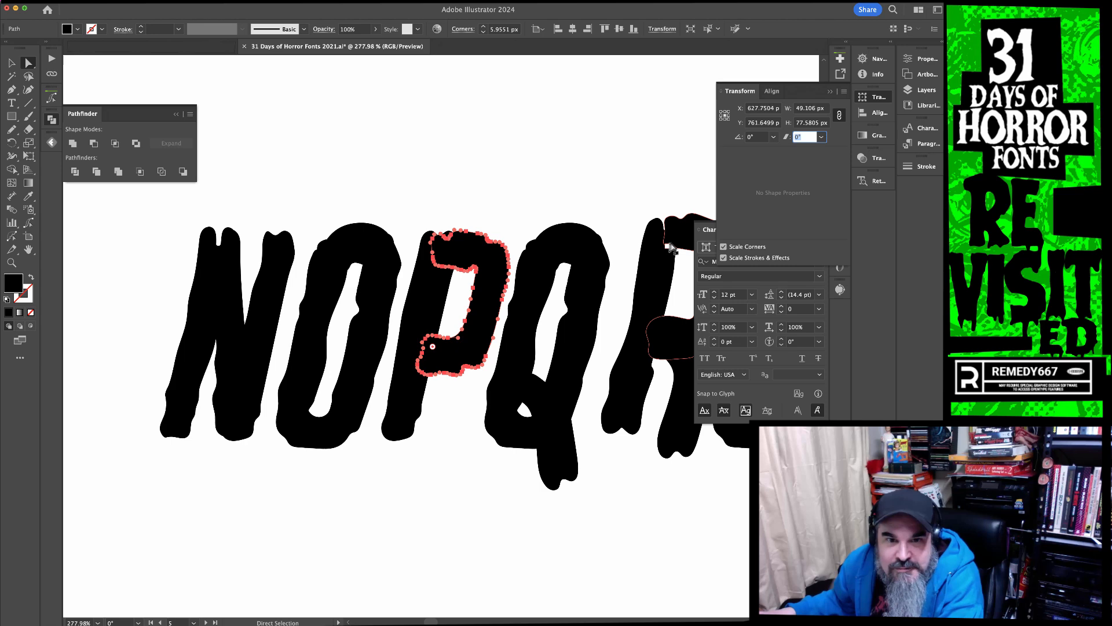
Move the bowl of the P about 4 px left onto its stem
click(523, 191)
drag(503, 282, 495, 281)
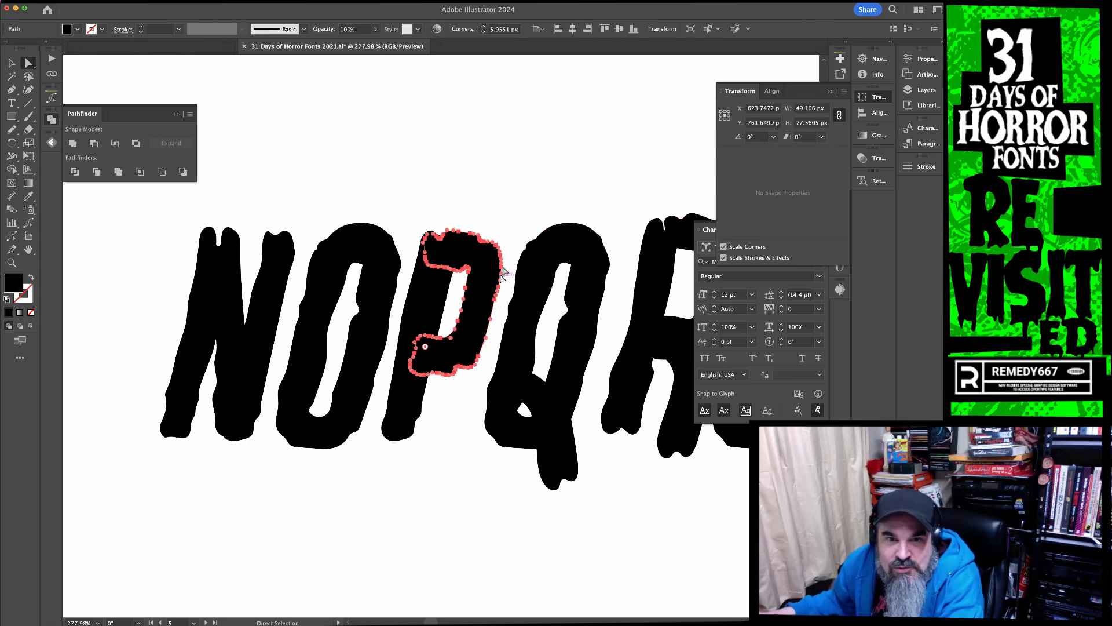
click(515, 207)
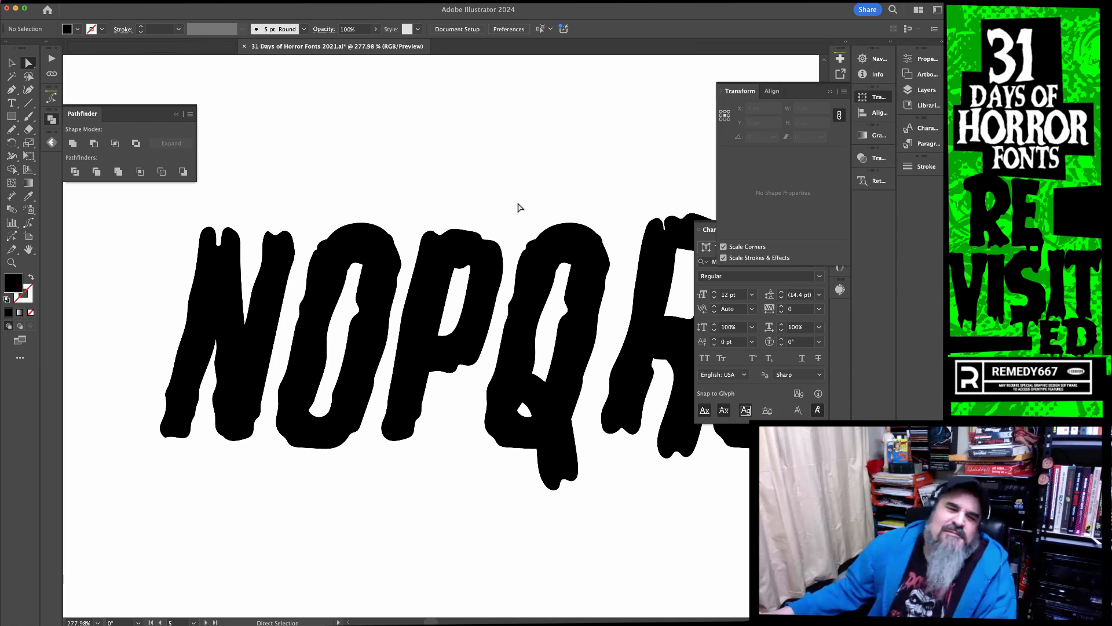
Nudge the stem of the R three increments right, closer to its bowl and leg
drag(563, 344, 405, 325)
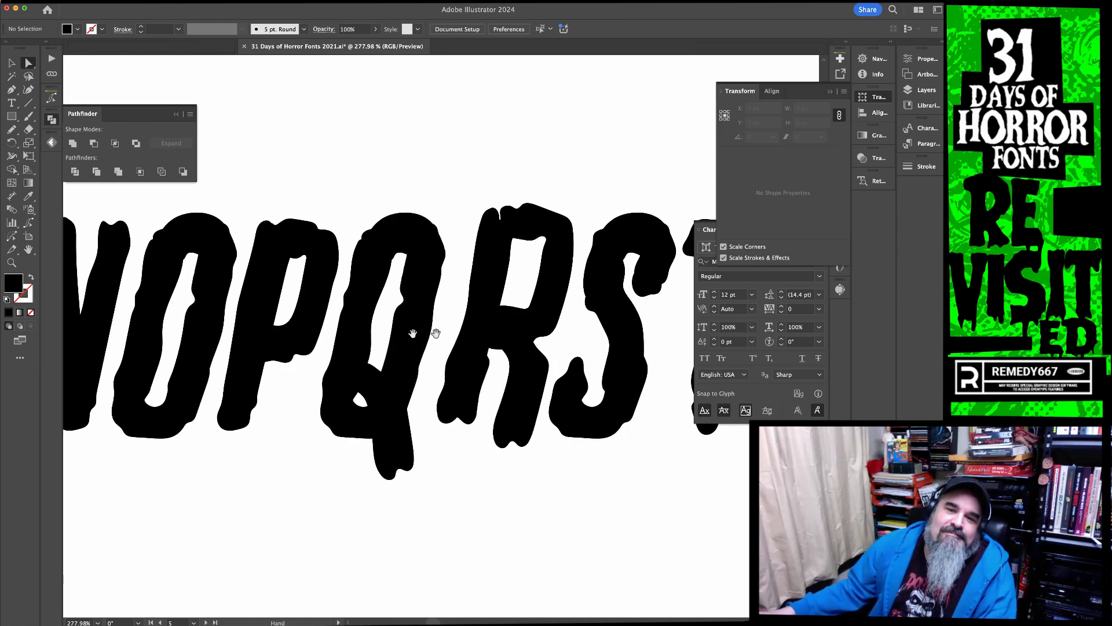
click(490, 292)
key(Right)
key(Right)
key(Right)
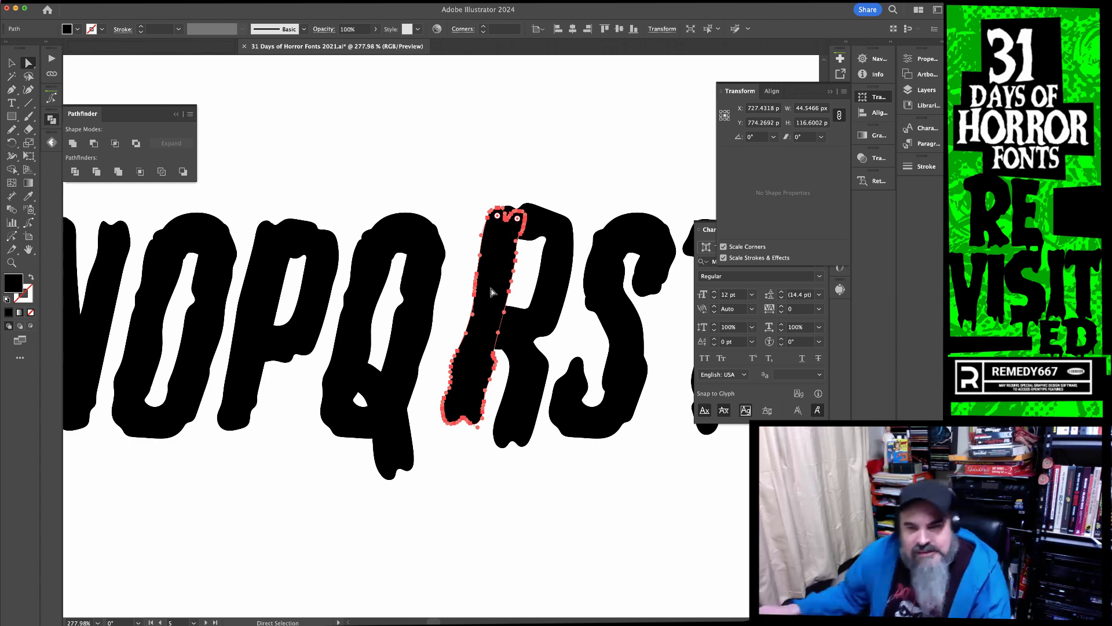
click(515, 436)
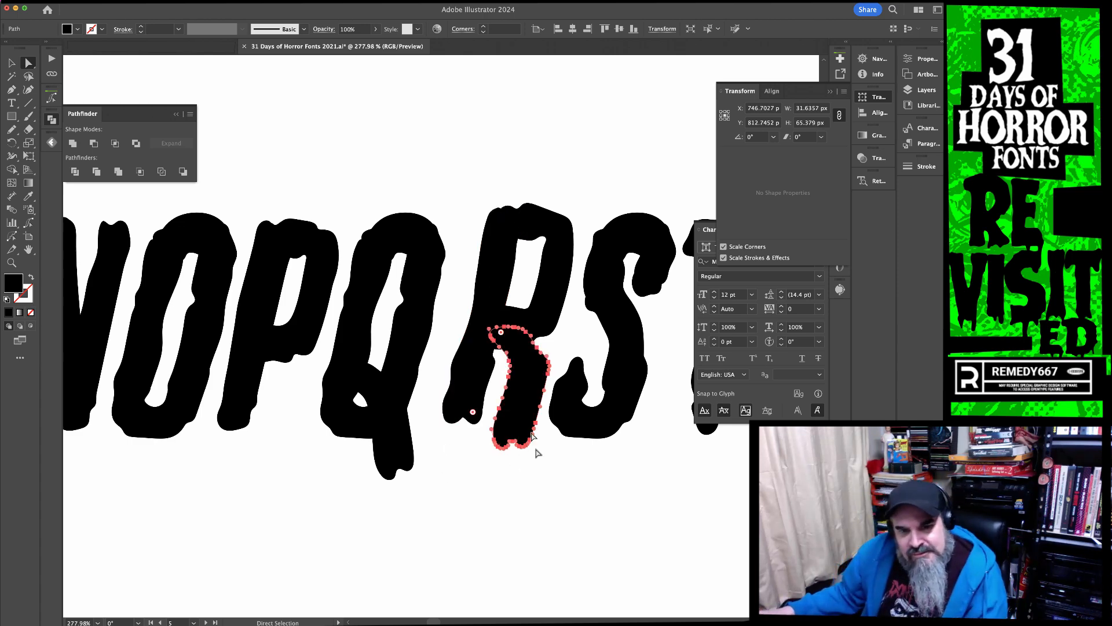
key(v)
click(546, 476)
Redraw the R's junction with the Pencil tool, reshaping the bowl's lower end and rounding the inner crotch between stem and leg
click(530, 336)
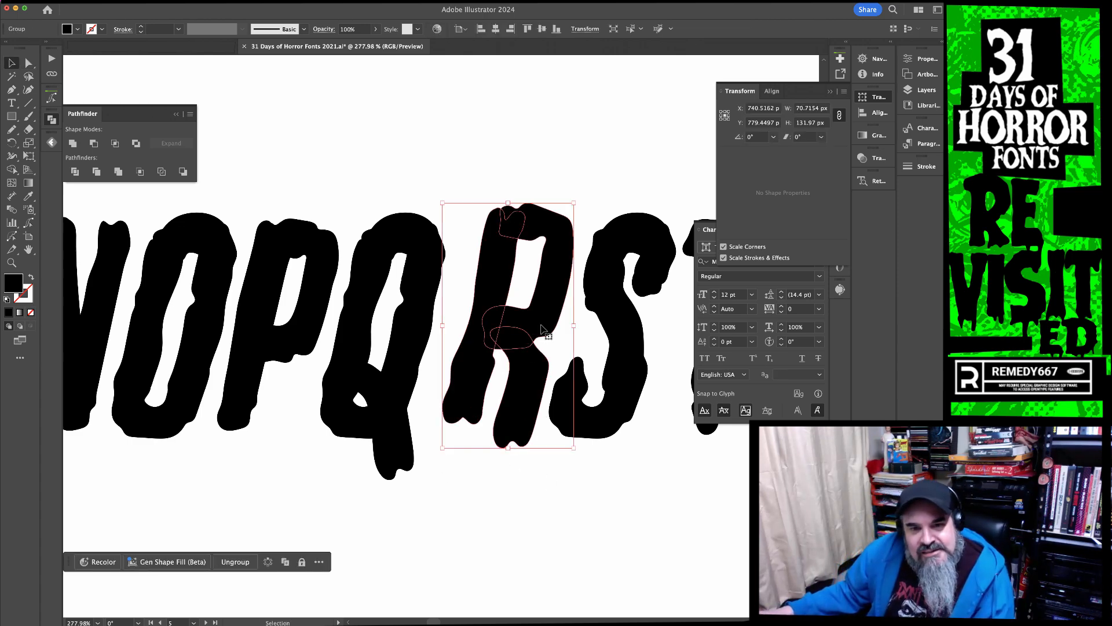
key(n)
drag(517, 319, 685, 442)
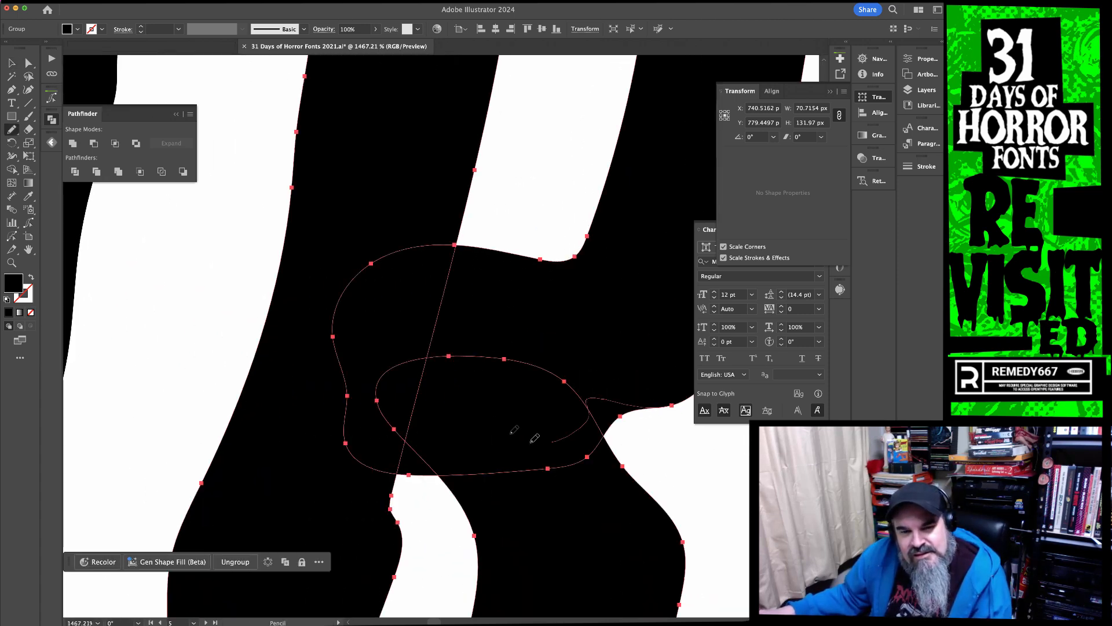
drag(344, 362, 341, 365)
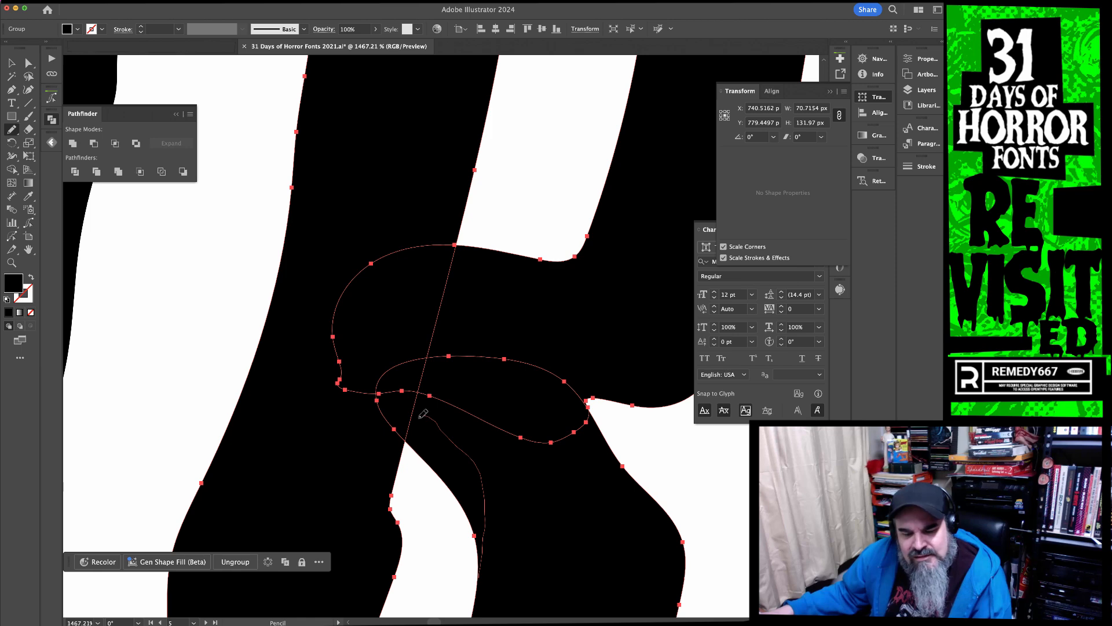
drag(395, 426, 394, 429)
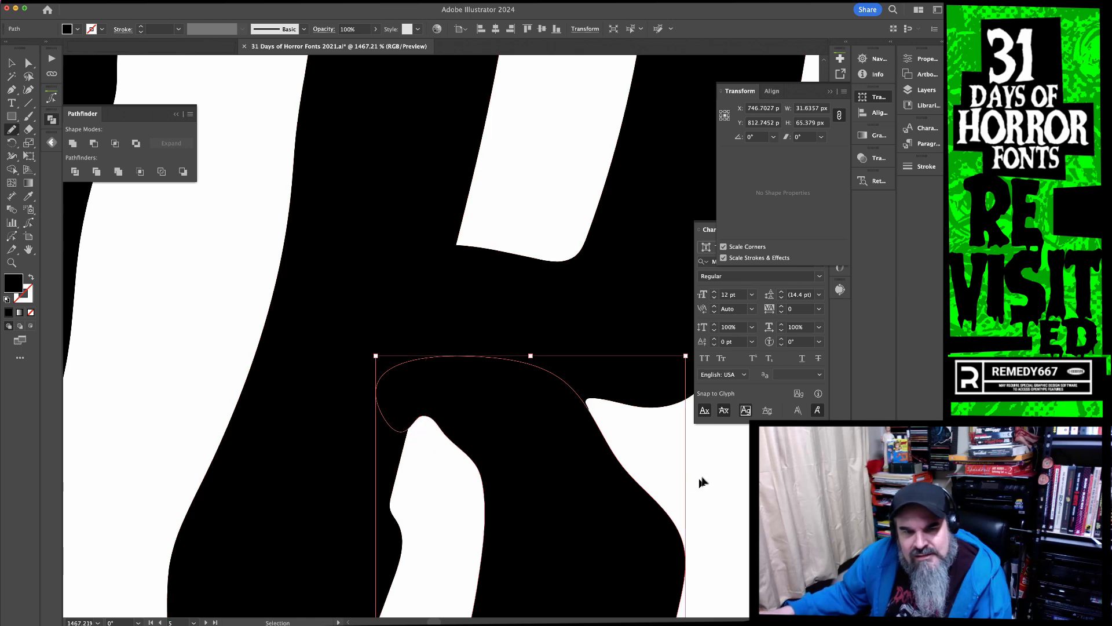
super+click(691, 480)
mouse_move(709, 524)
mouse_down()
mouse_move(453, 484)
mouse_move(696, 534)
mouse_move(486, 484)
mouse_up()
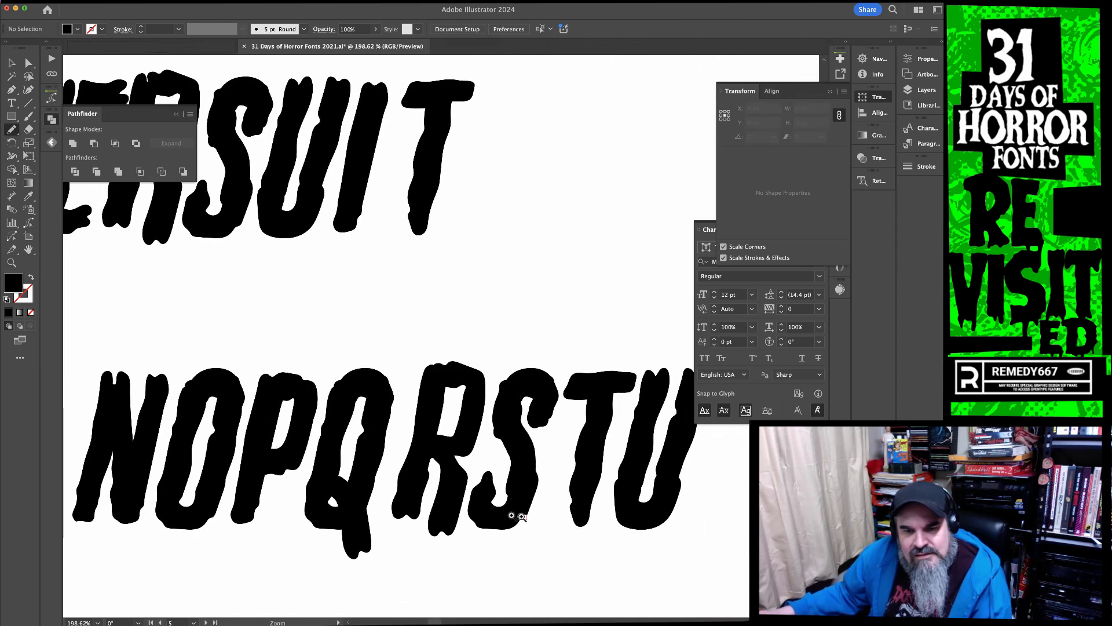
Move the whole R about 13 px left and 8 px down, closer to the Q
super+click(604, 528)
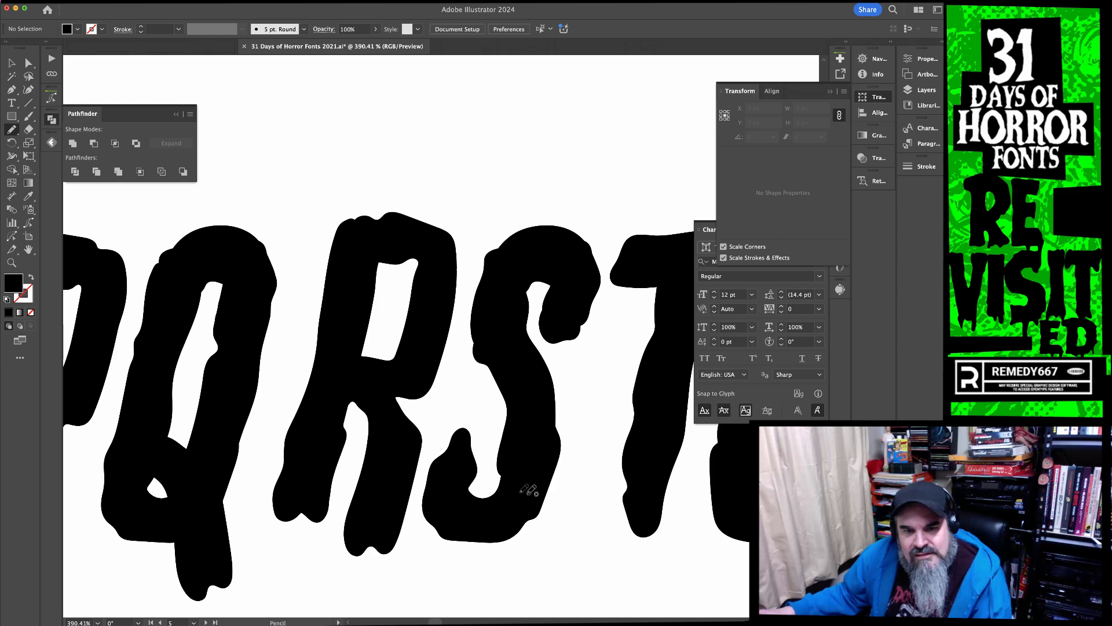
mouse_move(497, 491)
mouse_down()
mouse_move(544, 497)
mouse_move(333, 481)
mouse_up()
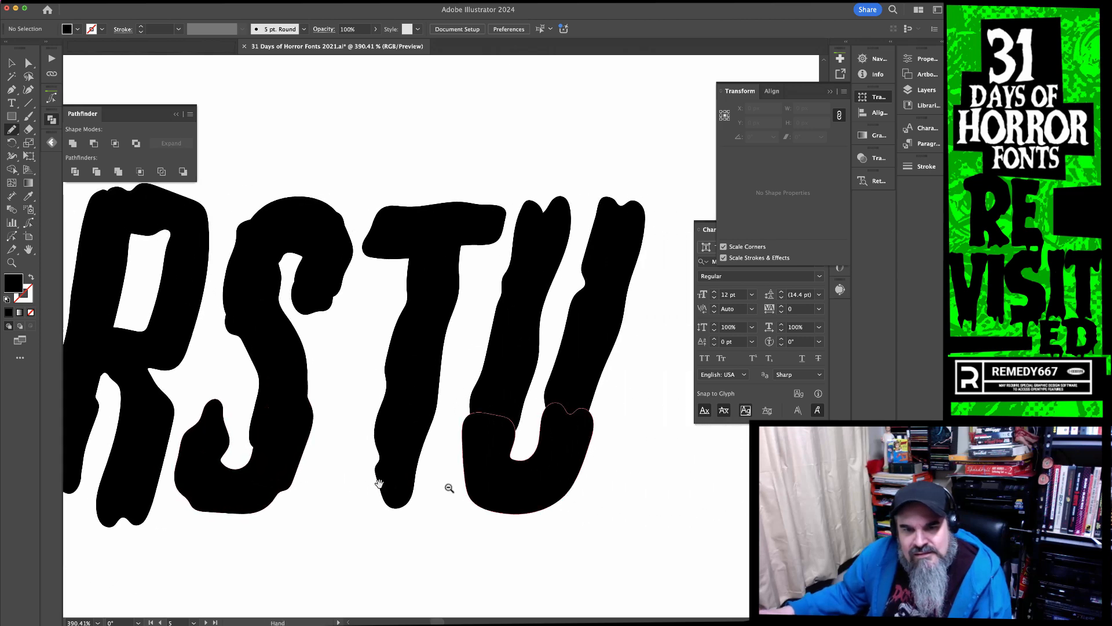
alt+super+click(504, 489)
alt+super+click(499, 481)
drag(434, 390, 573, 485)
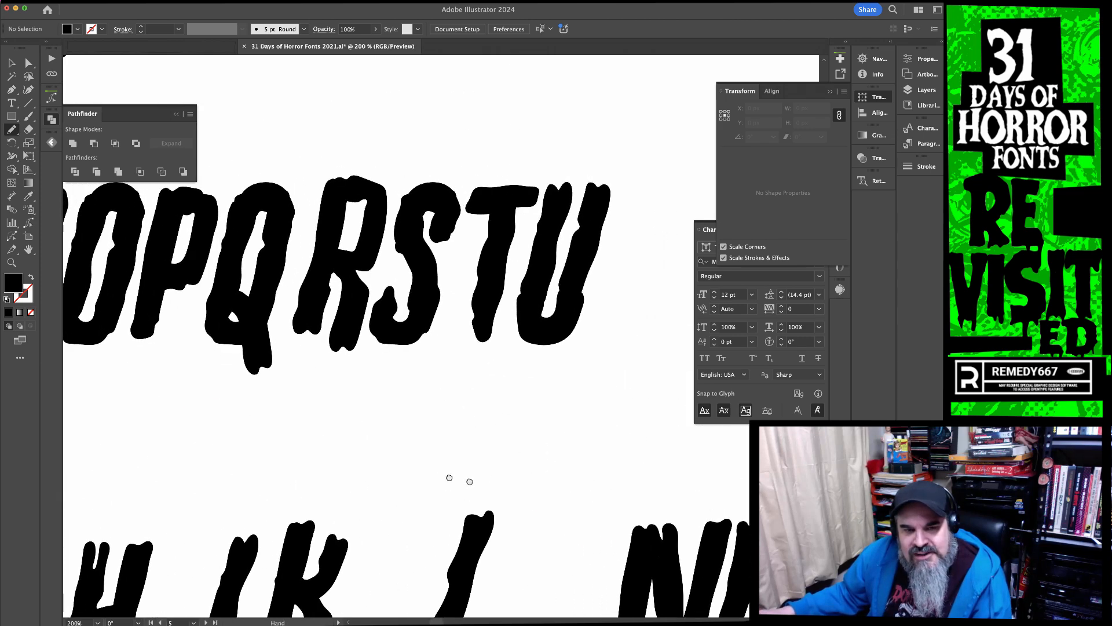
drag(429, 471, 596, 496)
drag(431, 408, 485, 418)
key(v)
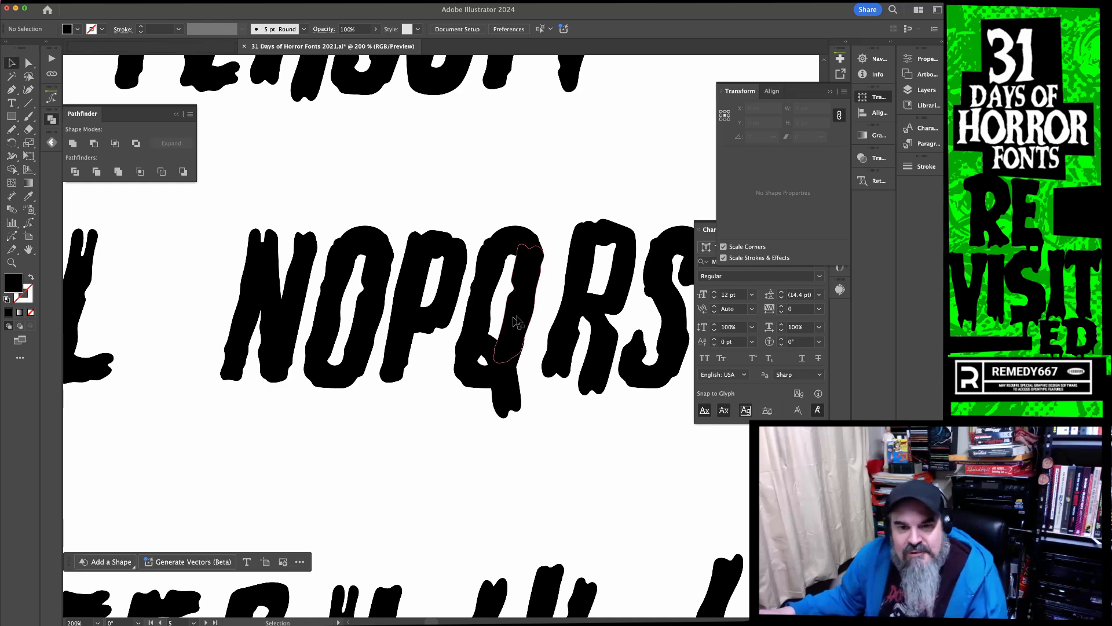
drag(582, 288, 569, 297)
Redraw the outer edge and lower inner edge of the R's stem with the Pencil tool for smoother contours
scroll(658, 385, up, 5)
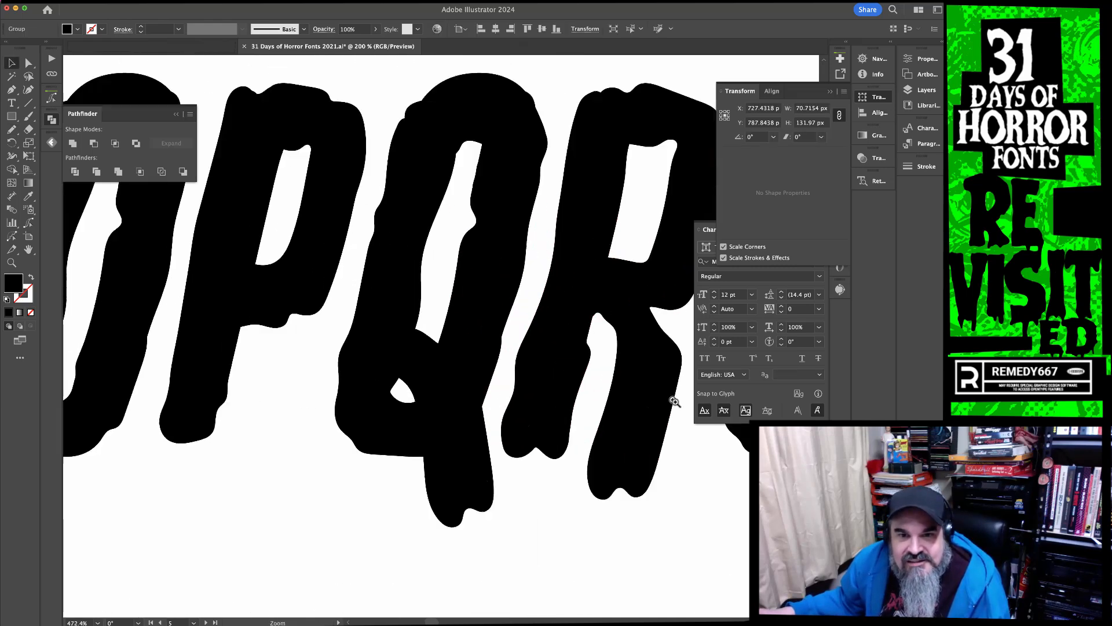
key(n)
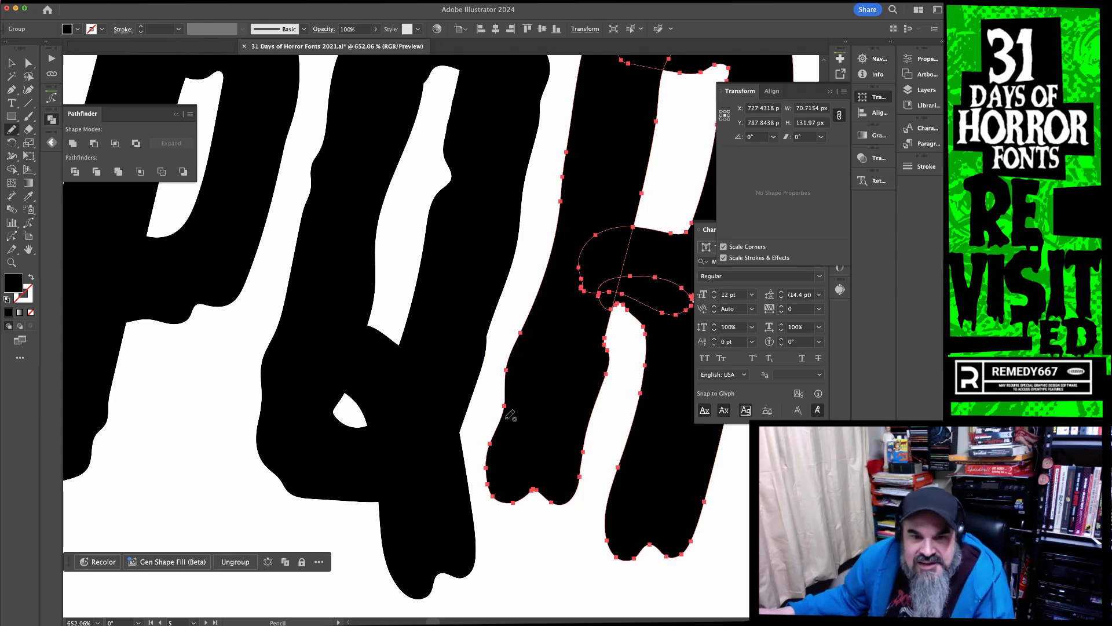
drag(535, 311, 544, 272)
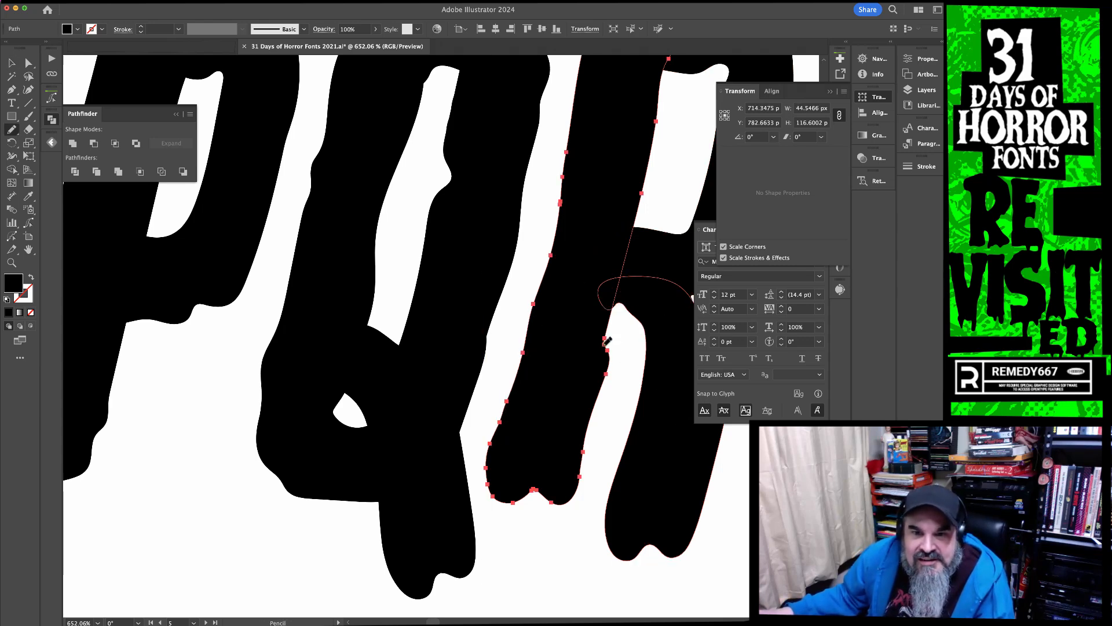
mouse_move(590, 416)
mouse_down()
mouse_move(588, 431)
mouse_move(473, 415)
mouse_move(606, 332)
mouse_up()
super+click(614, 443)
Reshape the R's bowl with the Pencil tool, rounding the counter's lower corner and trimming the outer curve above the leg
drag(650, 243, 519, 407)
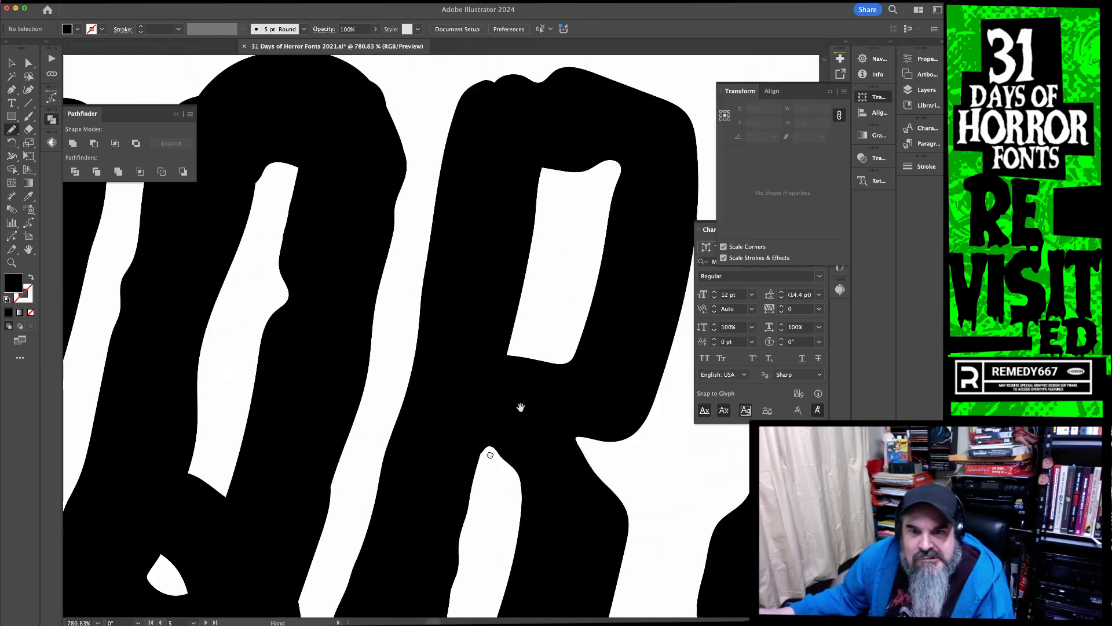
super+click(530, 369)
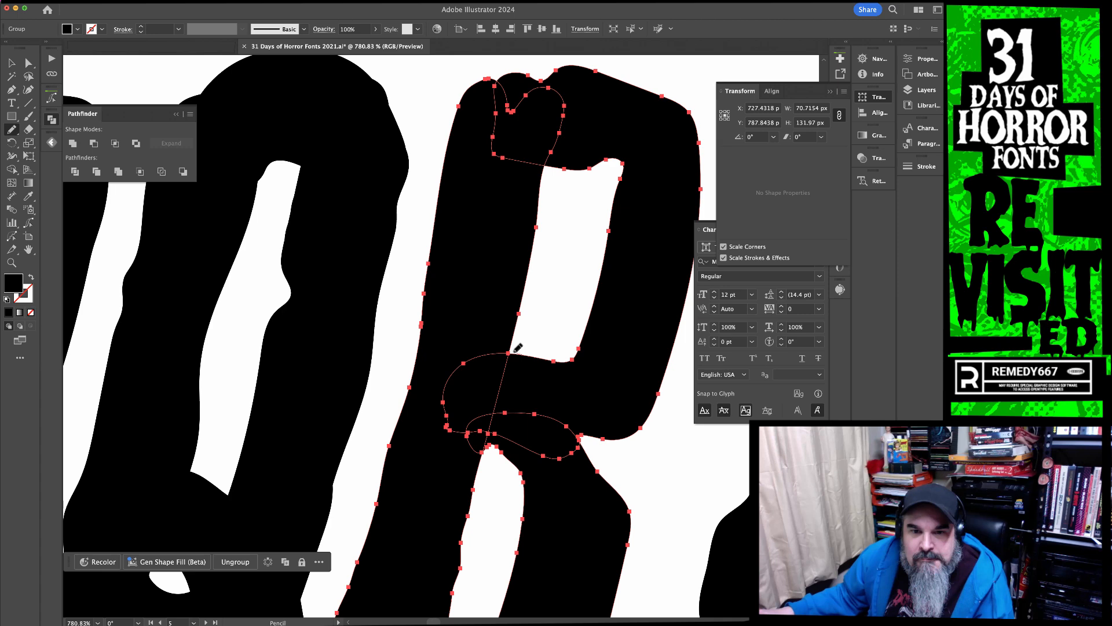
drag(488, 351, 555, 355)
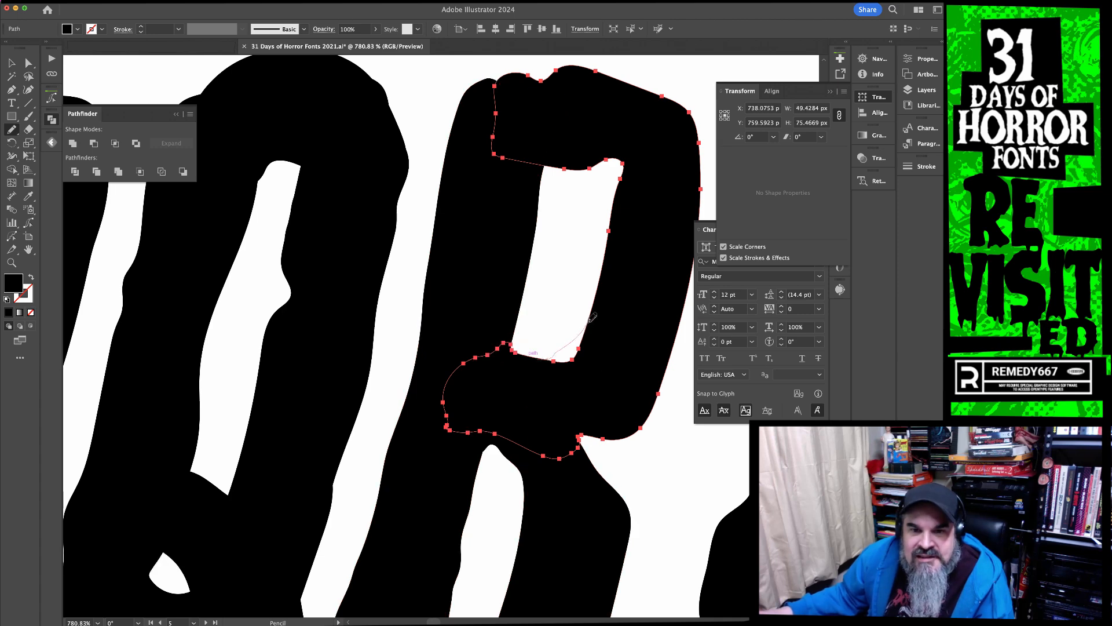
drag(589, 321, 595, 299)
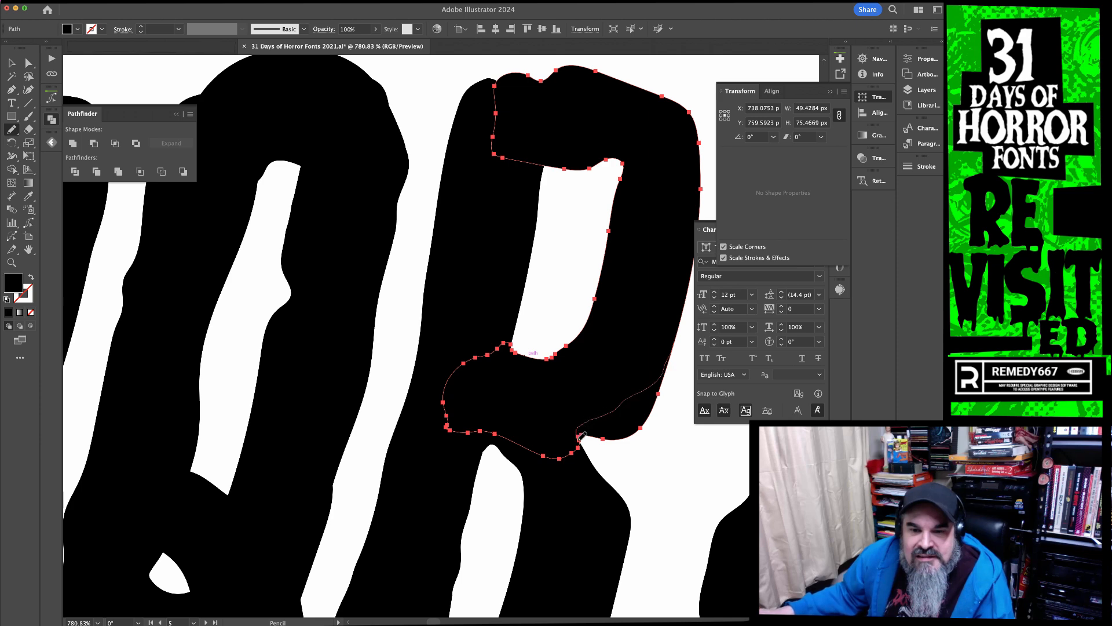
drag(578, 447, 580, 449)
super+click(661, 460)
drag(646, 441, 596, 413)
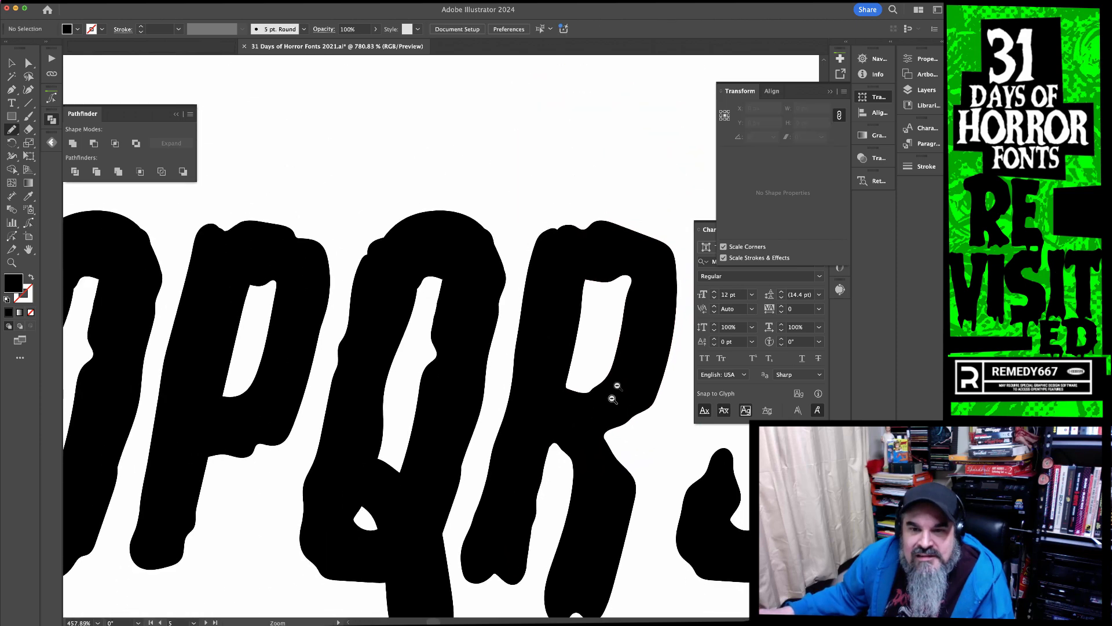
drag(648, 289, 581, 261)
drag(539, 296, 486, 295)
drag(584, 355, 481, 420)
Place a duplicate of the N to the right of the U as source strokes for further letters
key(v)
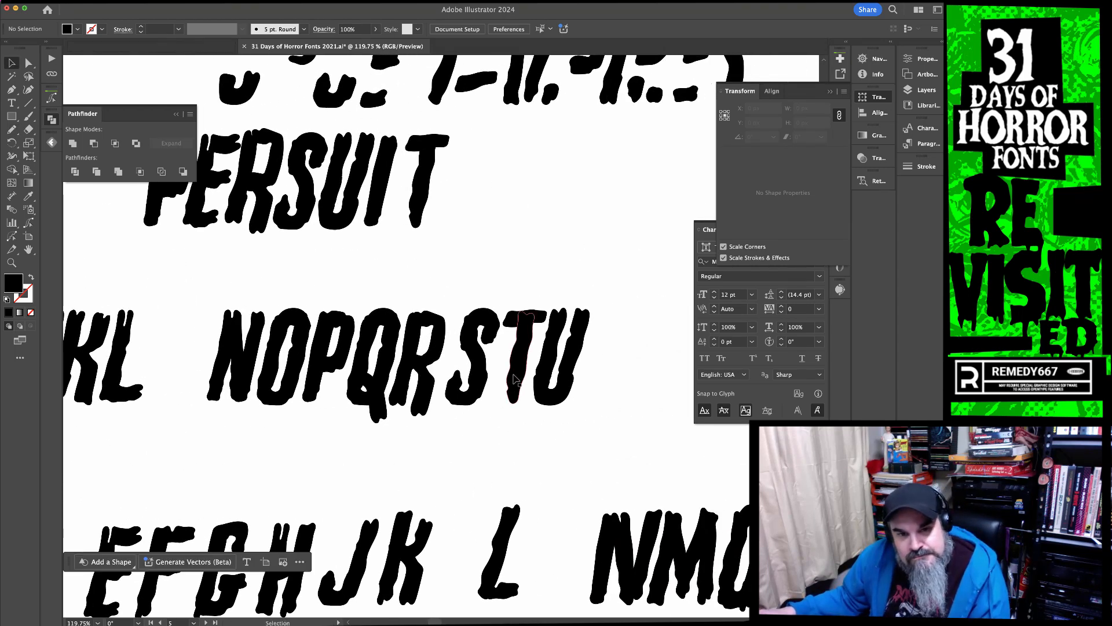
key(space)
drag(284, 398, 591, 400)
click(435, 437)
key(space)
drag(434, 437, 479, 545)
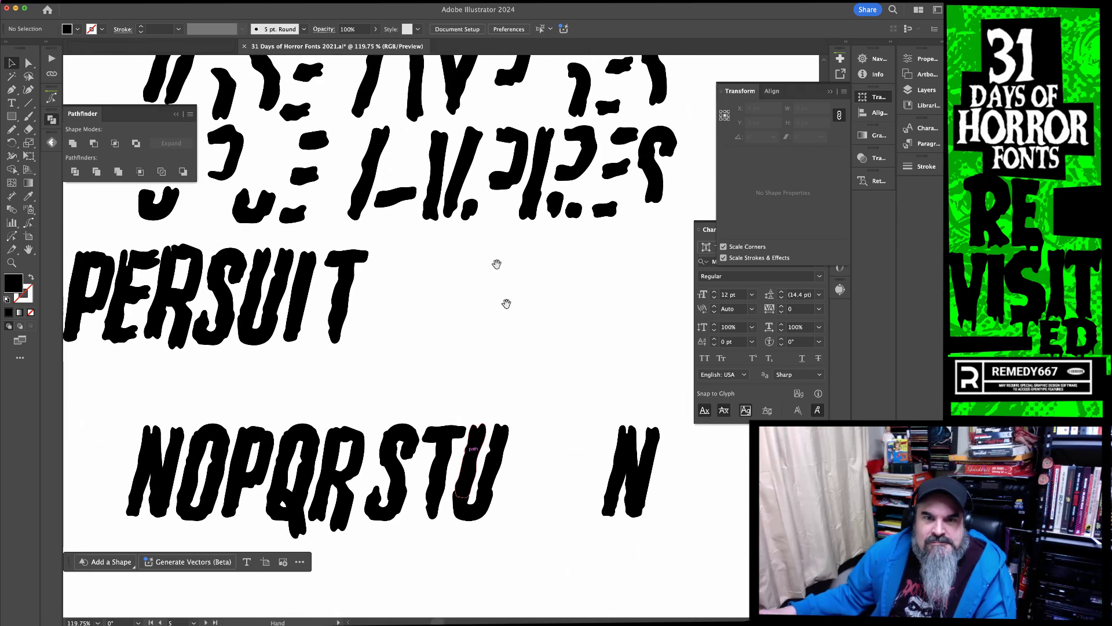
Form a V beside the U from two N strokes, rotating the right stroke about 5.5° clockwise and nudging it into place
click(466, 170)
mouse_move(435, 194)
mouse_down()
mouse_move(541, 497)
mouse_move(521, 488)
mouse_up()
scroll(625, 524, up, 5)
drag(595, 490, 576, 499)
key(r)
drag(660, 511, 659, 516)
key(Left)
key(Down)
key(v)
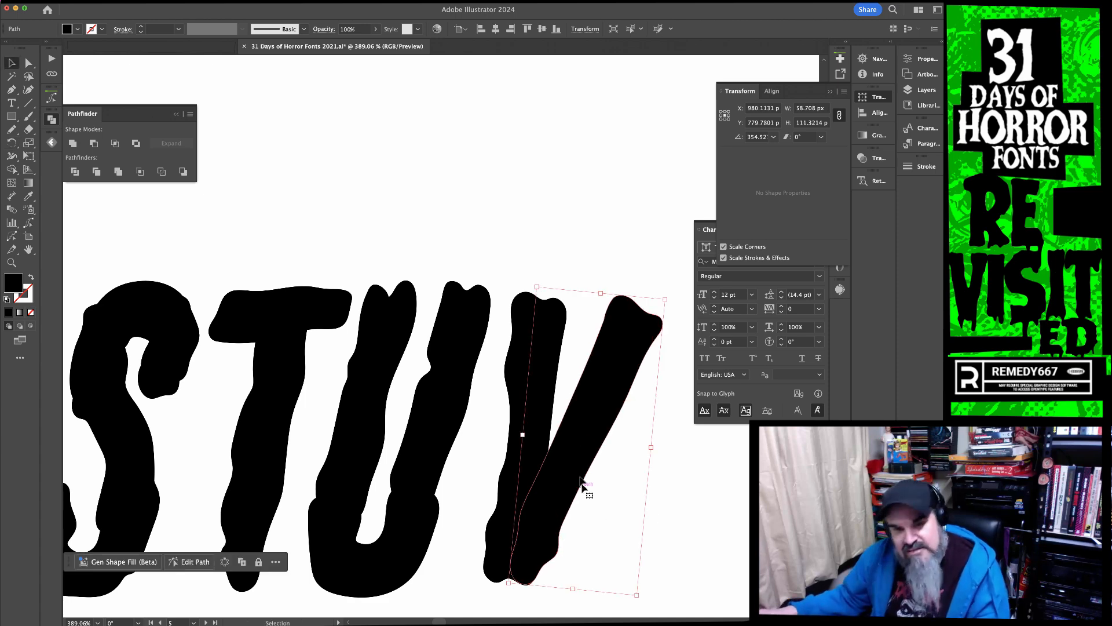
Group the two strokes of the V and shear the group slightly more upright
shift+click(521, 411)
key(ctrl+g)
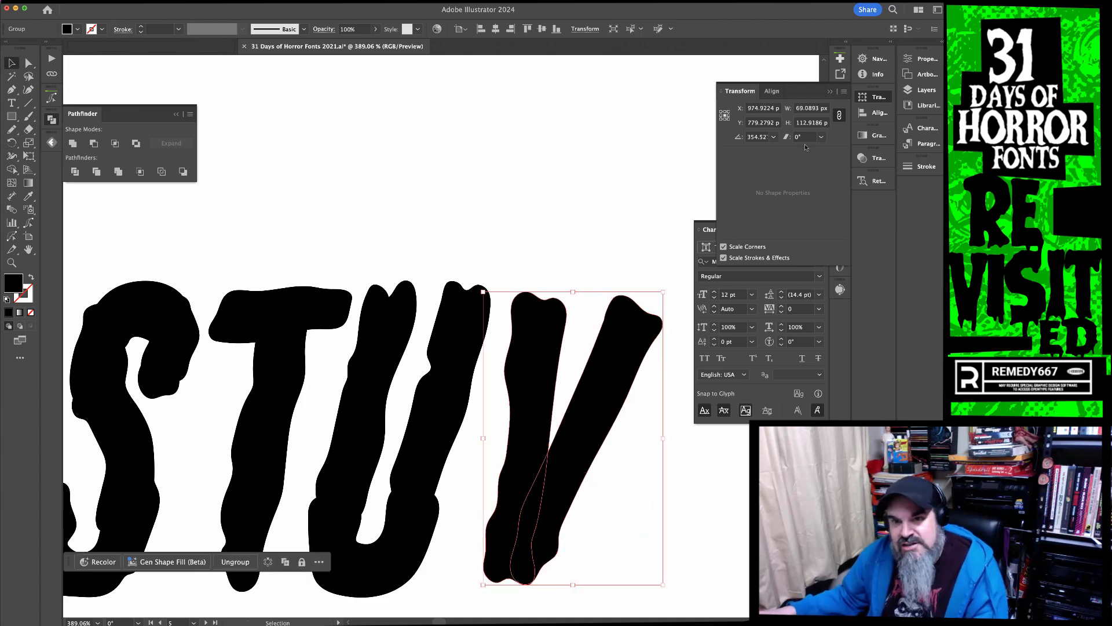
key(Down)
key(Down)
key(Down)
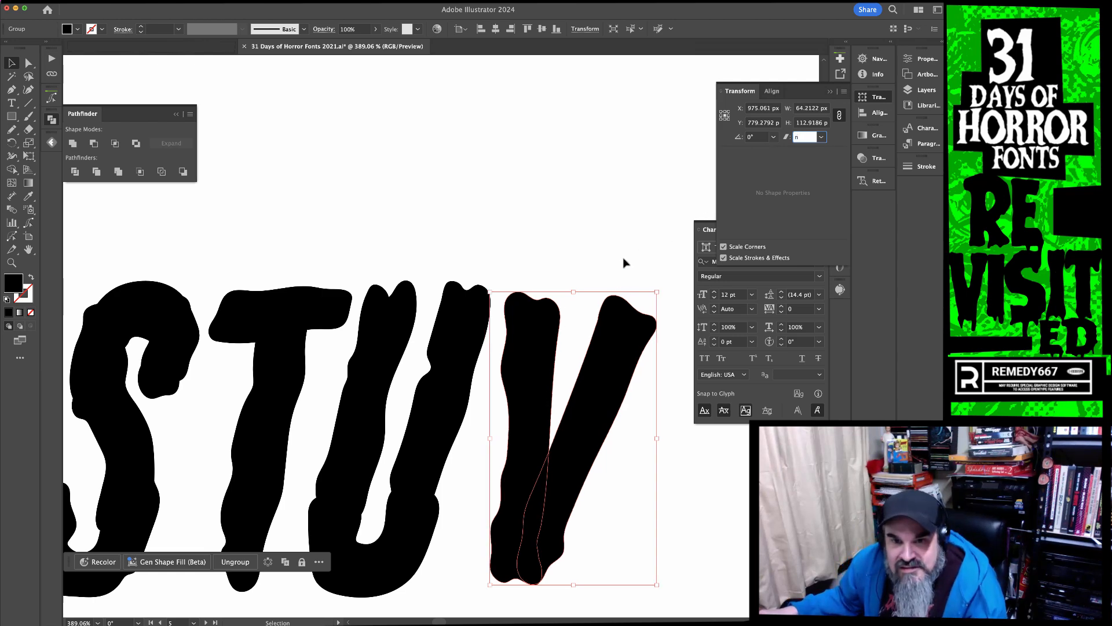
click(623, 263)
Redraw the upper tip of the V's right arm with the Pencil tool as a rounded, lumpy end
click(614, 311)
key(n)
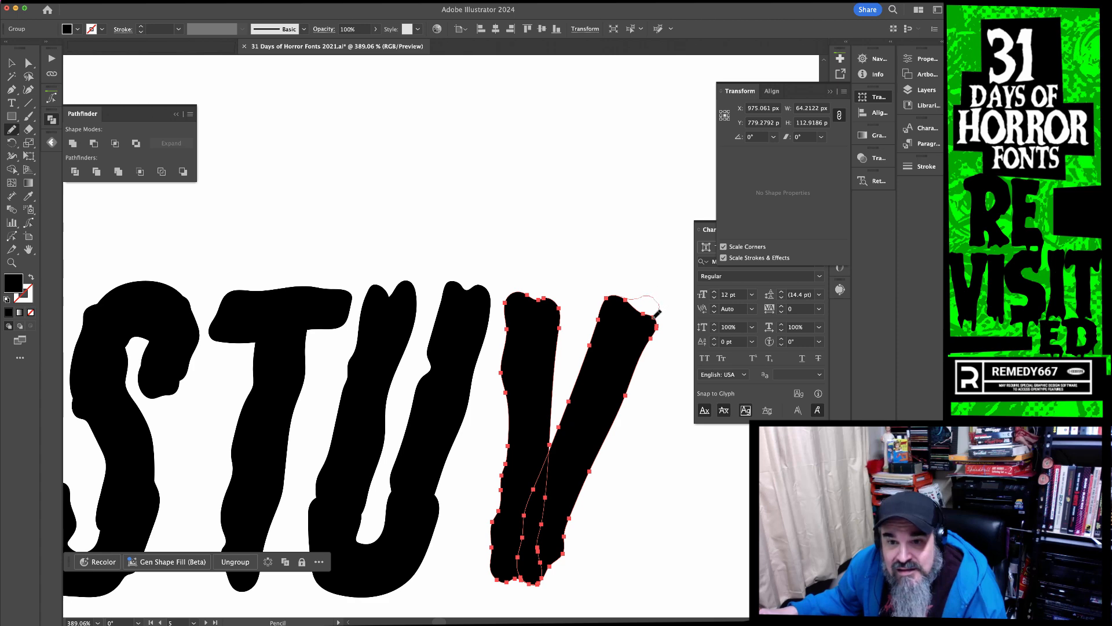
drag(649, 338, 650, 341)
super+click(688, 420)
Duplicate the V to its right and bring the spare N next to the copy
mouse_move(688, 419)
mouse_down()
mouse_move(636, 417)
mouse_move(477, 367)
mouse_up()
key(v)
drag(377, 385, 536, 385)
drag(672, 377, 450, 383)
click(454, 388)
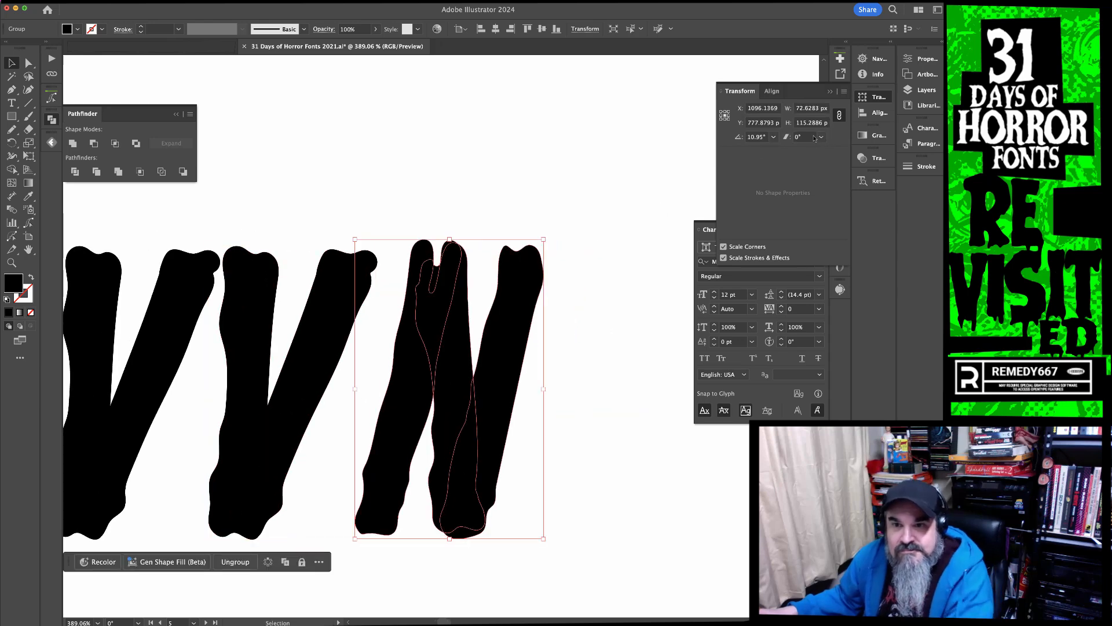
Shear the spare N so that its strokes lean further to the right
drag(810, 137, 783, 140)
key(Down)
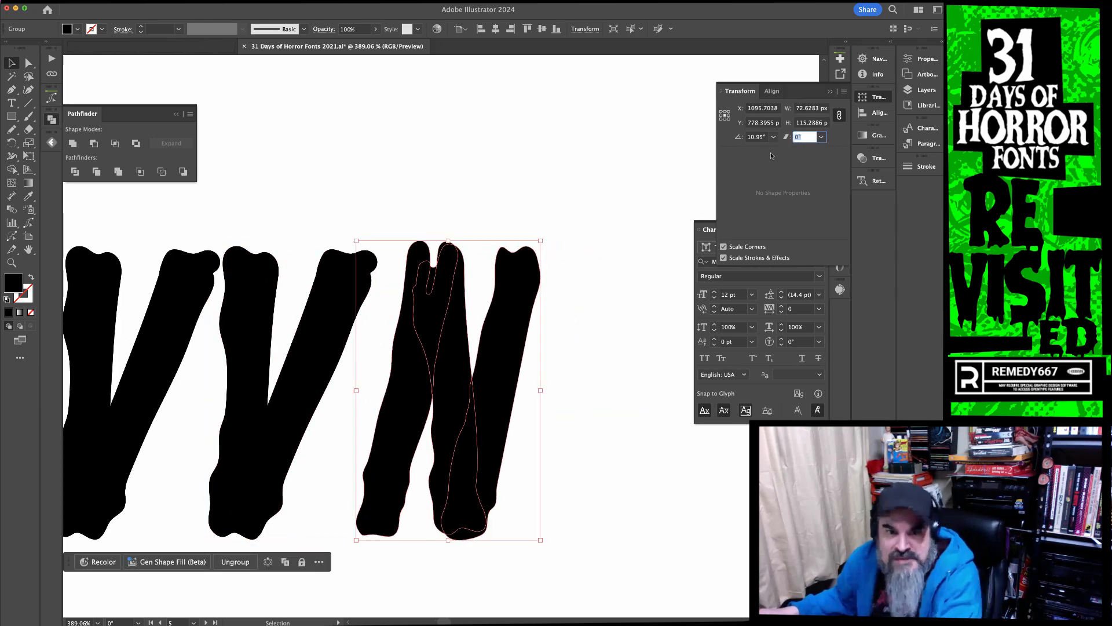
key(Down)
key(Down)
key(Down)
key(Down)
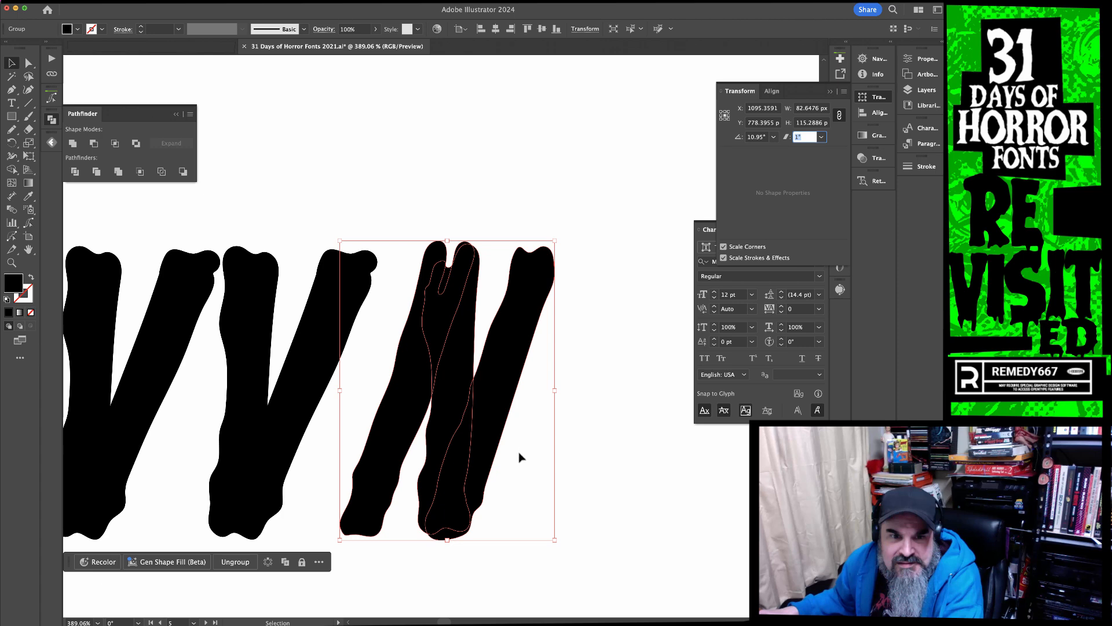
Delete the left stem of the spare N and join its remaining strokes to the duplicated V to form a W
key(a)
click(390, 457)
key(Delete)
key(v)
drag(438, 457, 349, 456)
Redraw the W's middle overlap with the Pencil tool, tidying the inner joint and the top of the middle arm
key(n)
drag(330, 259, 478, 298)
drag(370, 530, 412, 258)
super+click(329, 371)
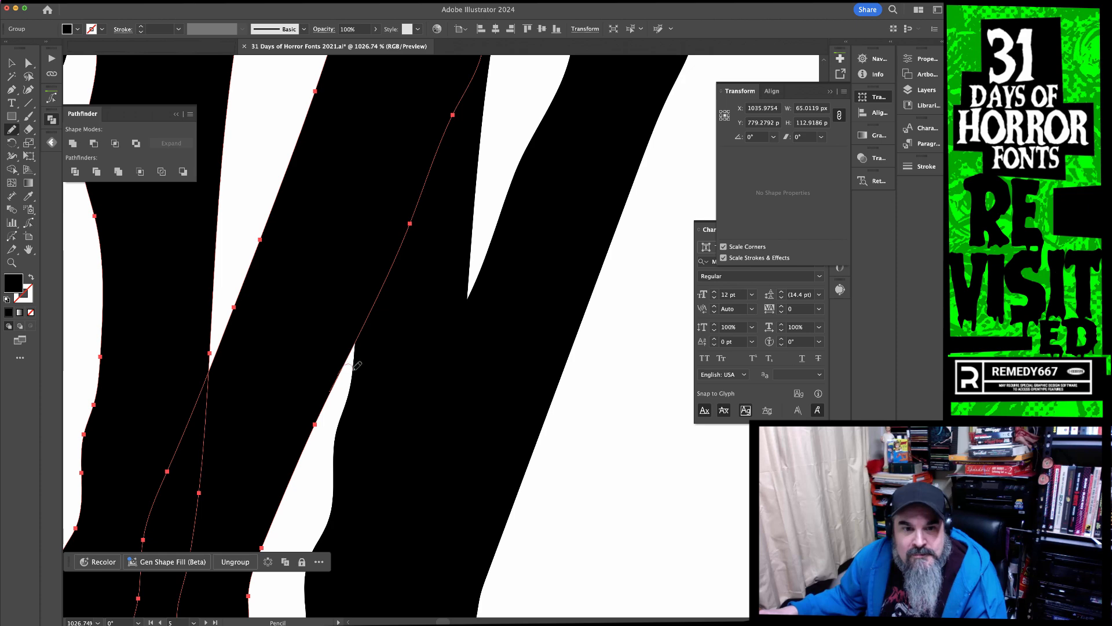
drag(374, 311, 376, 308)
drag(453, 166, 464, 429)
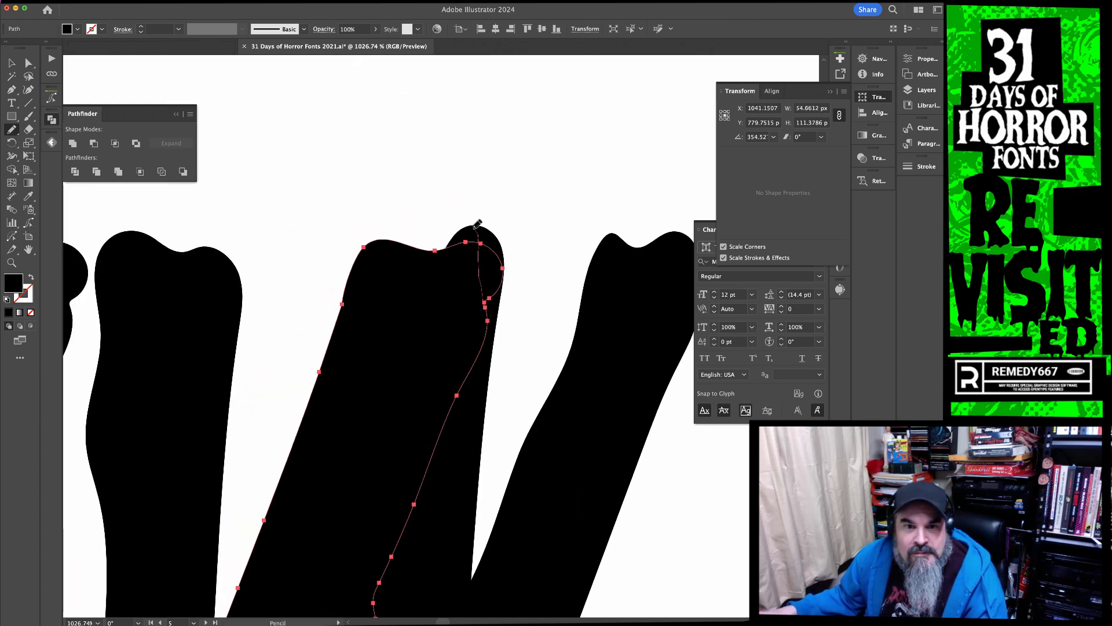
drag(427, 249, 423, 250)
key(super+shift+a)
Select both halves of the W together
drag(617, 364, 516, 405)
drag(510, 476, 464, 335)
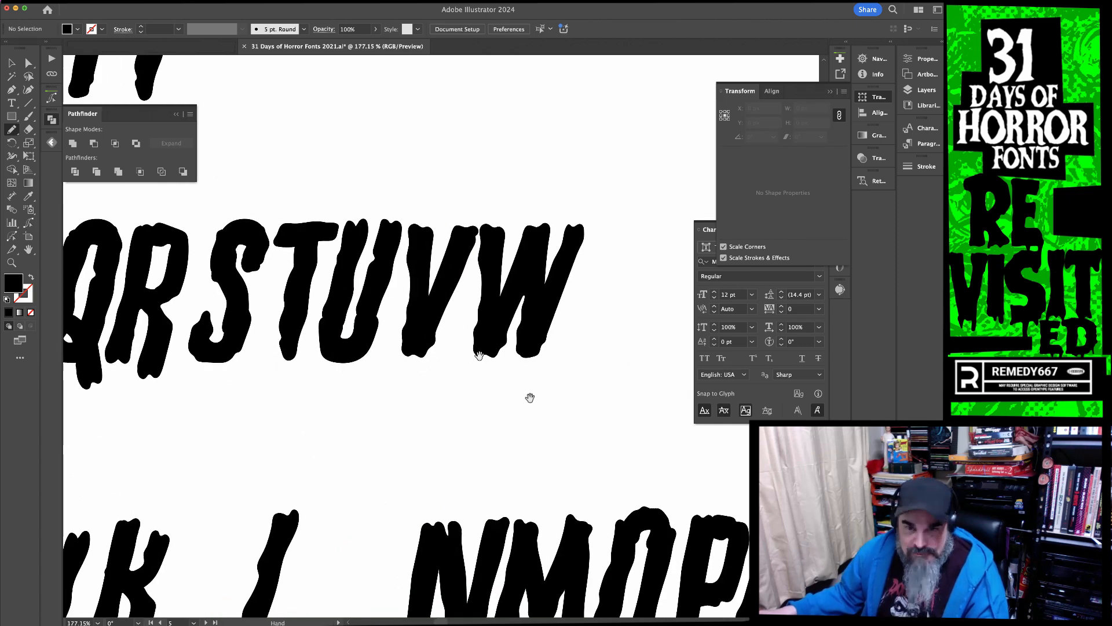
key(v)
click(490, 285)
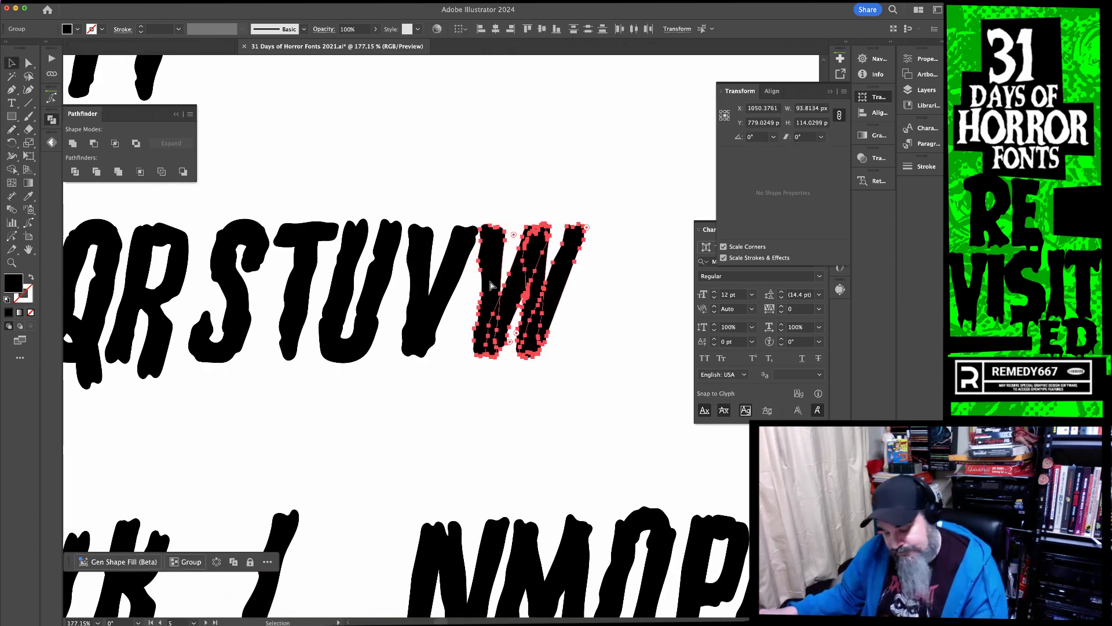
super+click(534, 123)
Duplicate the K to the right of the W and unite its pieces into a single shape
drag(507, 327, 405, 329)
drag(342, 360, 333, 343)
alt+drag(116, 324, 605, 324)
right_click(605, 298)
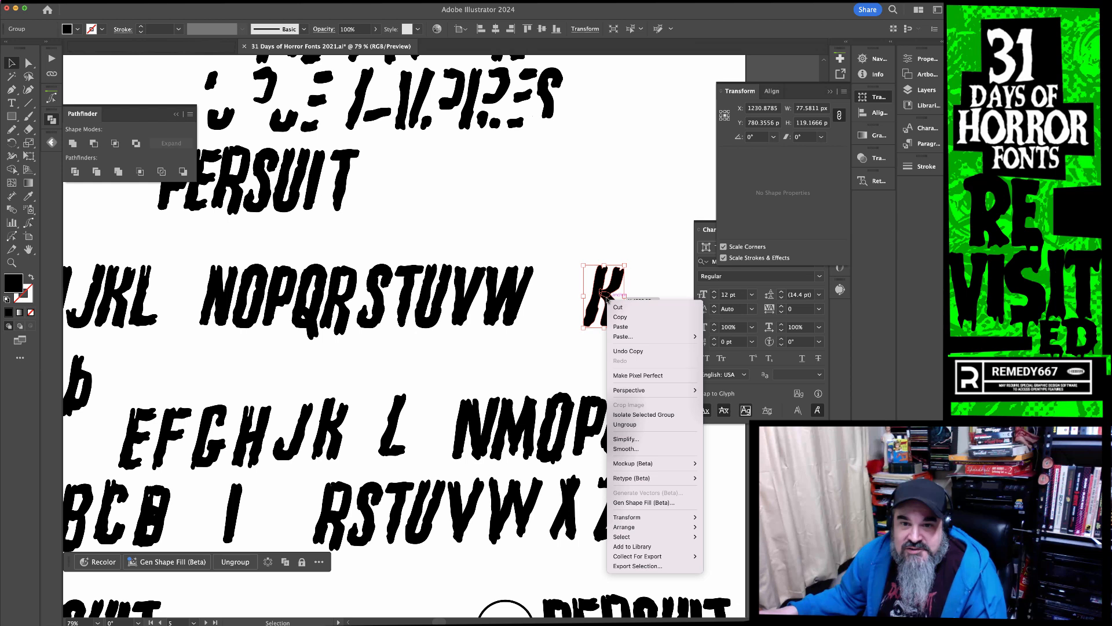
click(73, 143)
Copy the united K directly beside the W and reflect the copy across the vertical axis
drag(604, 313, 561, 313)
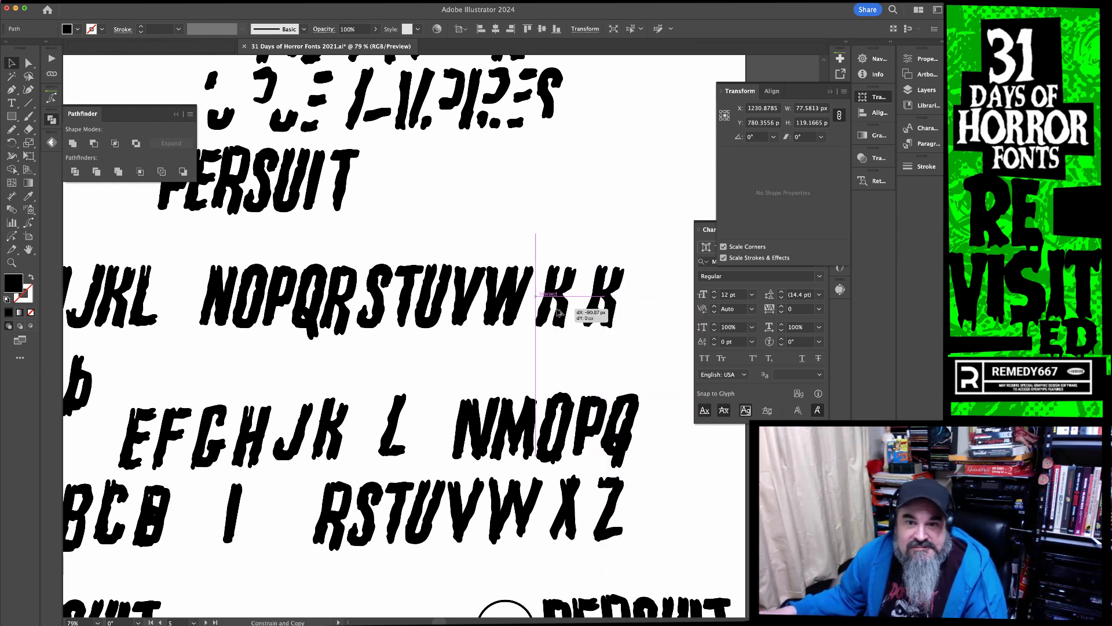
right_click(560, 301)
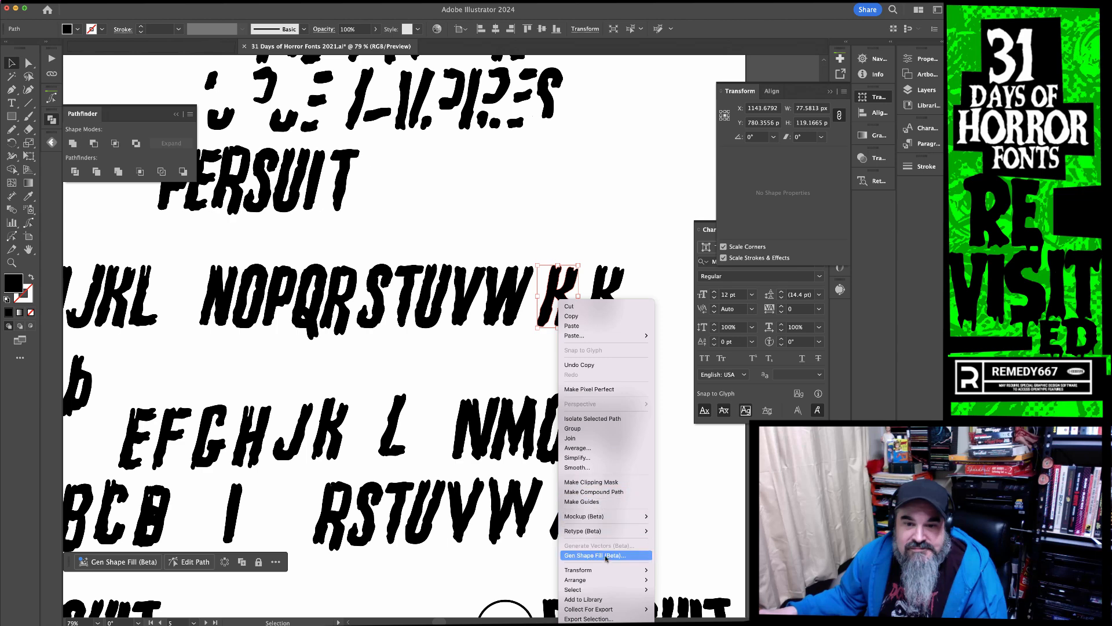
mouse_move(579, 570)
click(683, 571)
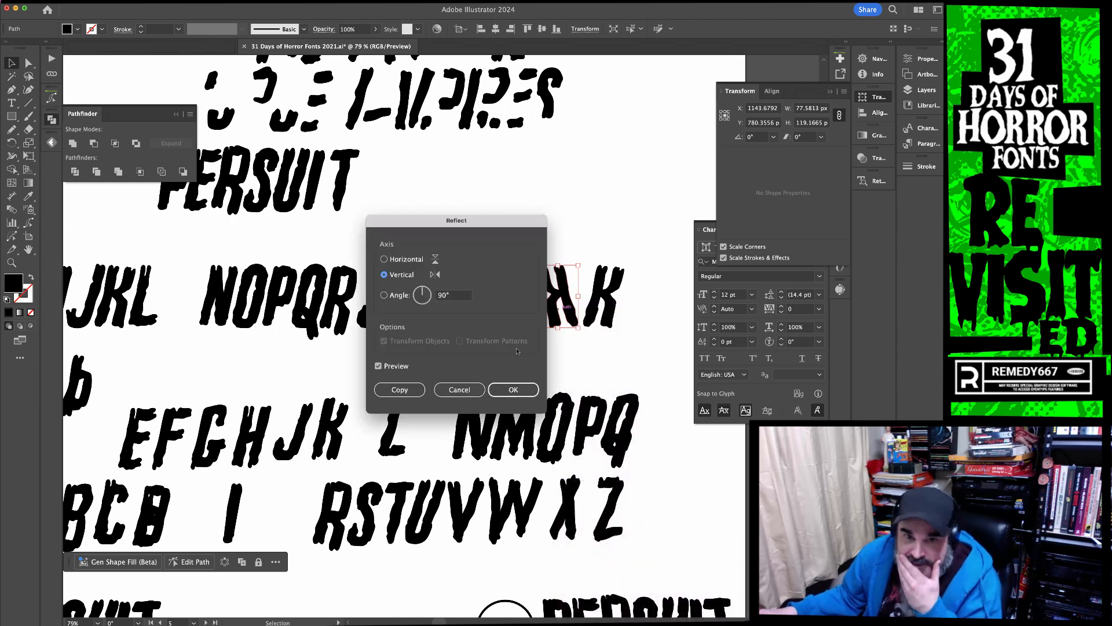
click(513, 389)
Apply the vertical reflection and overlap the mirrored K with the other K to form the outline of an X
click(806, 137)
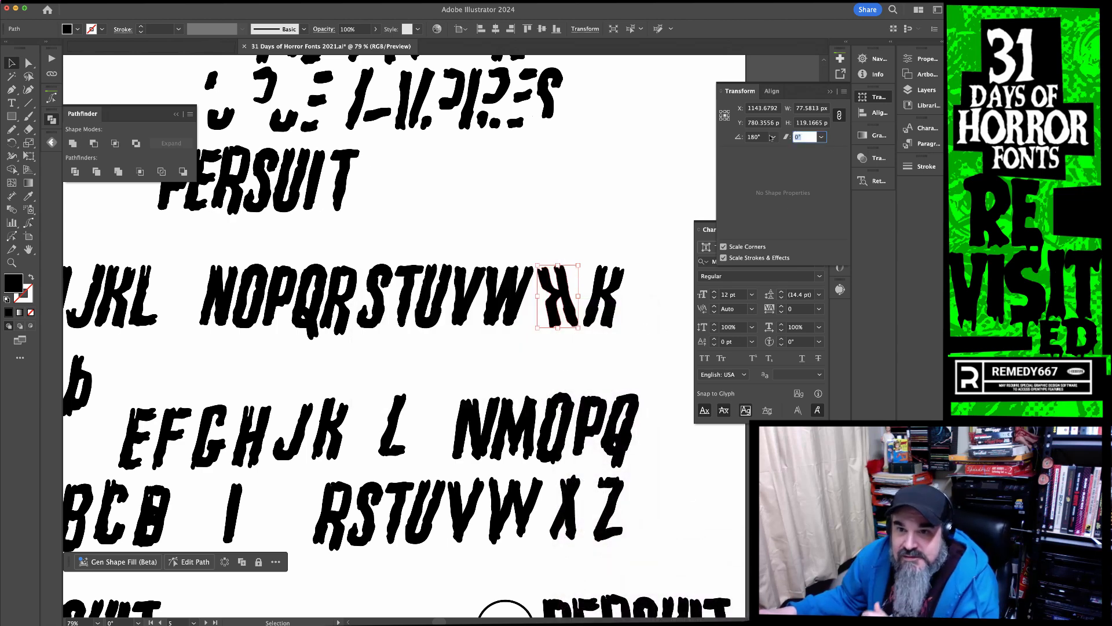
scroll(798, 137, up, 10)
scroll(798, 137, down, 2)
scroll(798, 137, down, 3)
scroll(799, 137, down, 1)
click(648, 186)
drag(538, 251, 586, 347)
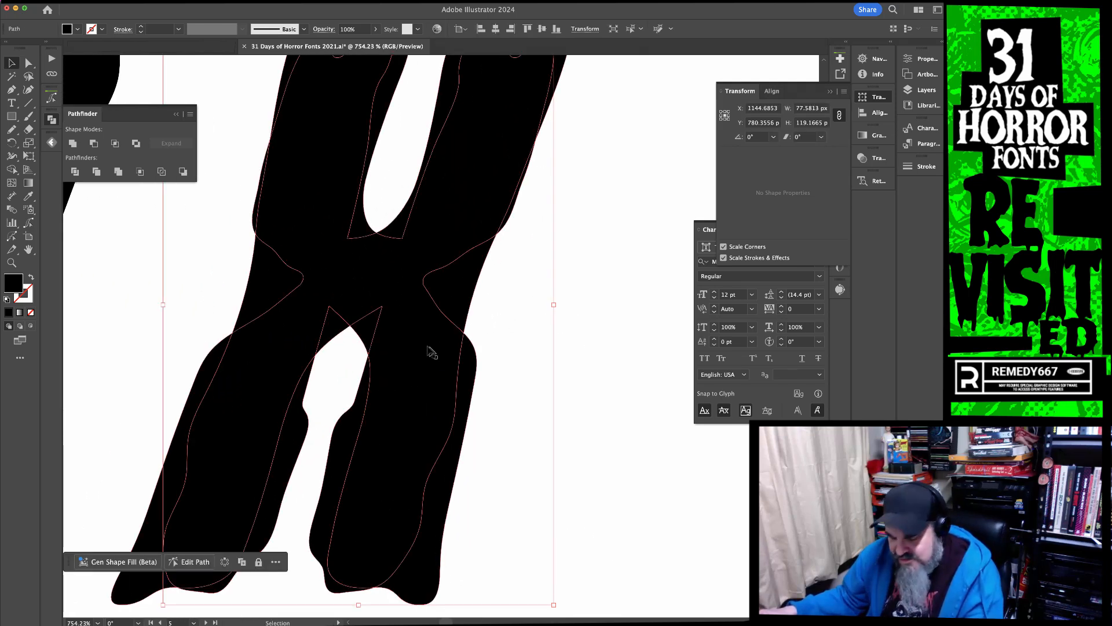
Trim the stem off each overlapping K with the Pencil tool, leaving only the arms that cross as an X
key(n)
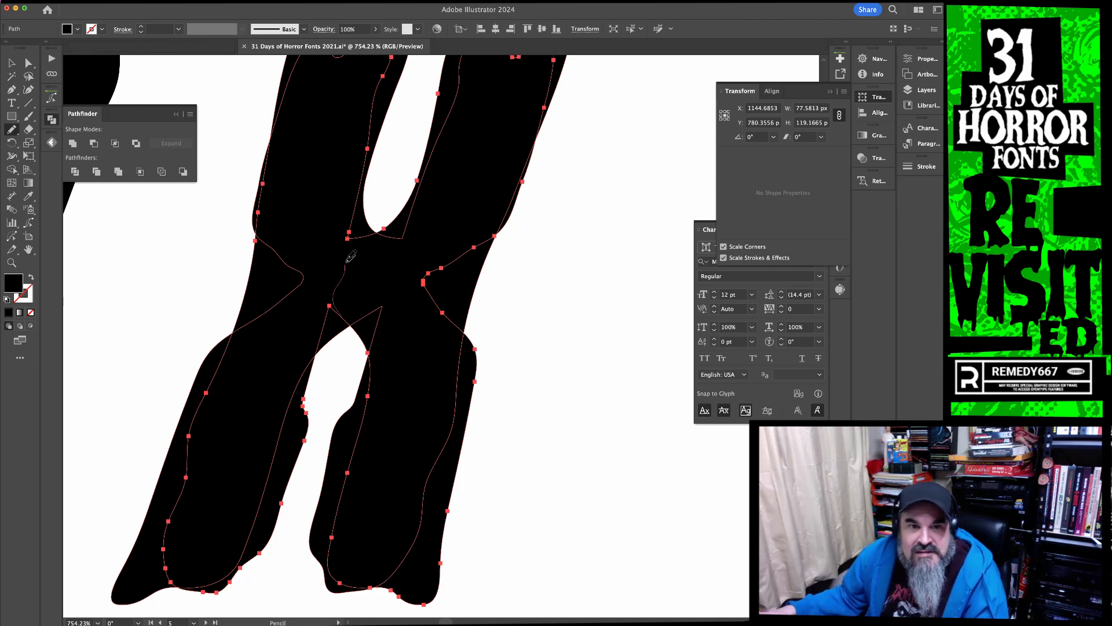
drag(367, 236, 397, 240)
super+click(345, 232)
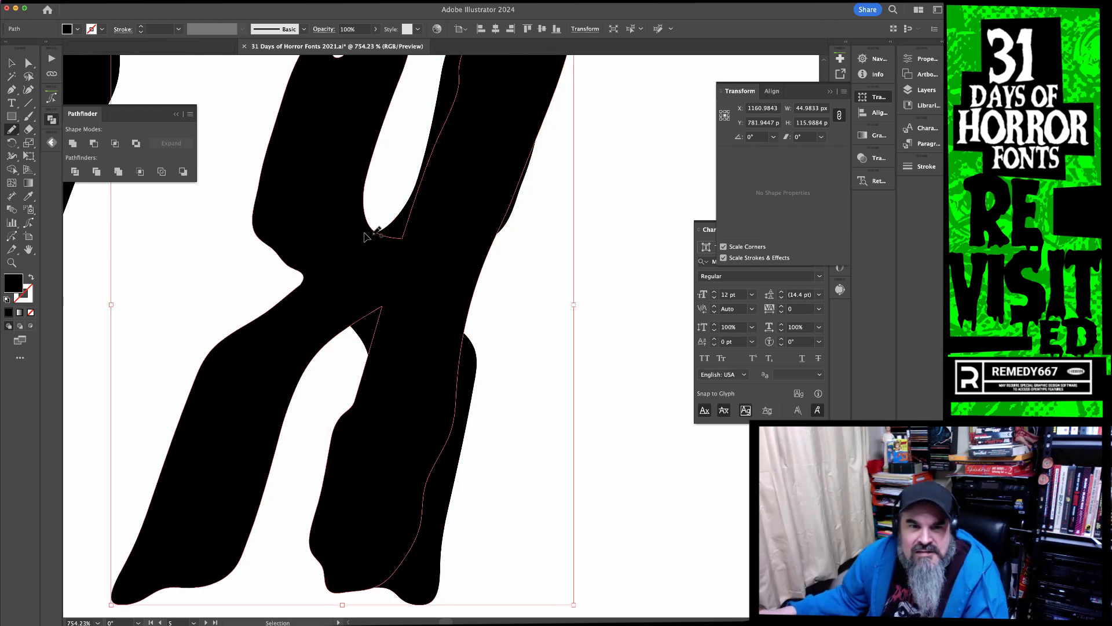
drag(377, 304, 371, 311)
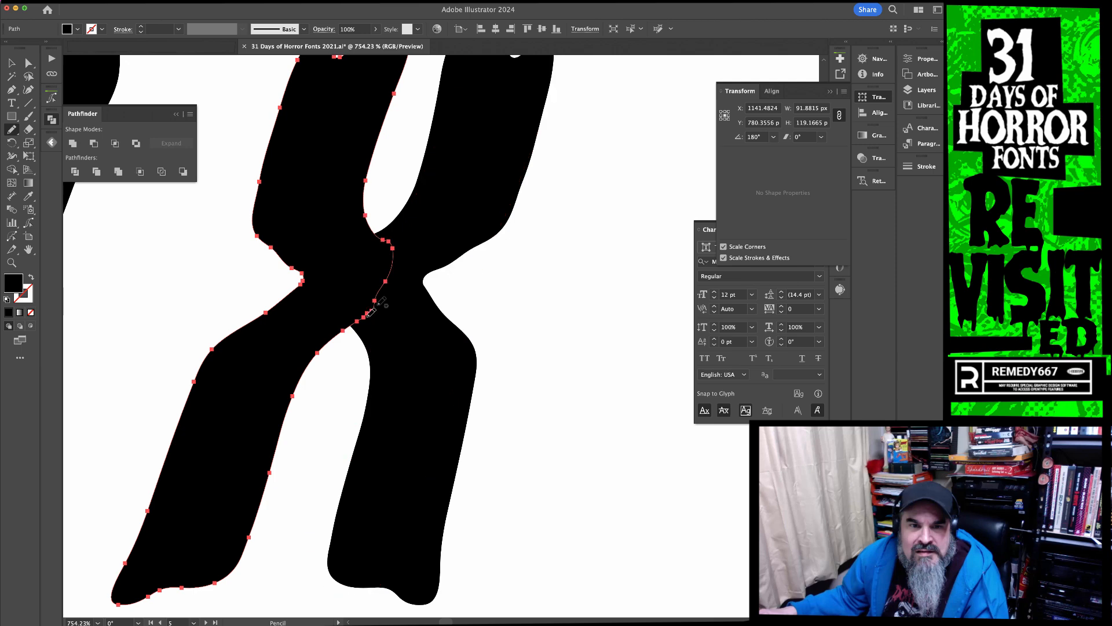
Reshape the X's lower inner joint, left foot and left waist notch with the Pencil tool
scroll(438, 305, left, 3)
scroll(437, 305, down, 3)
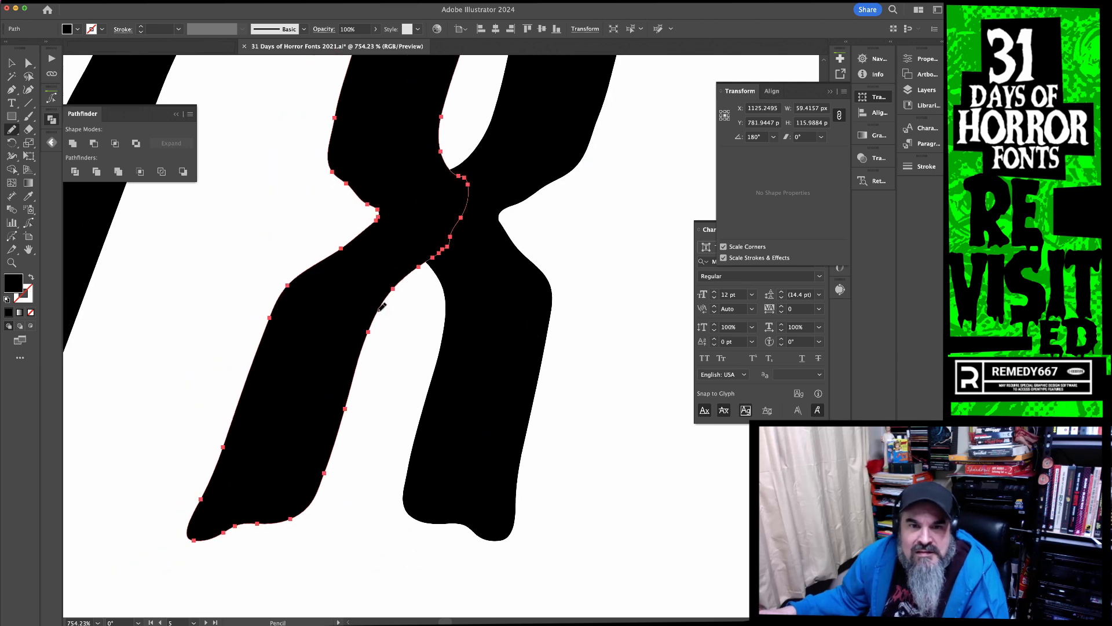
drag(444, 253, 446, 266)
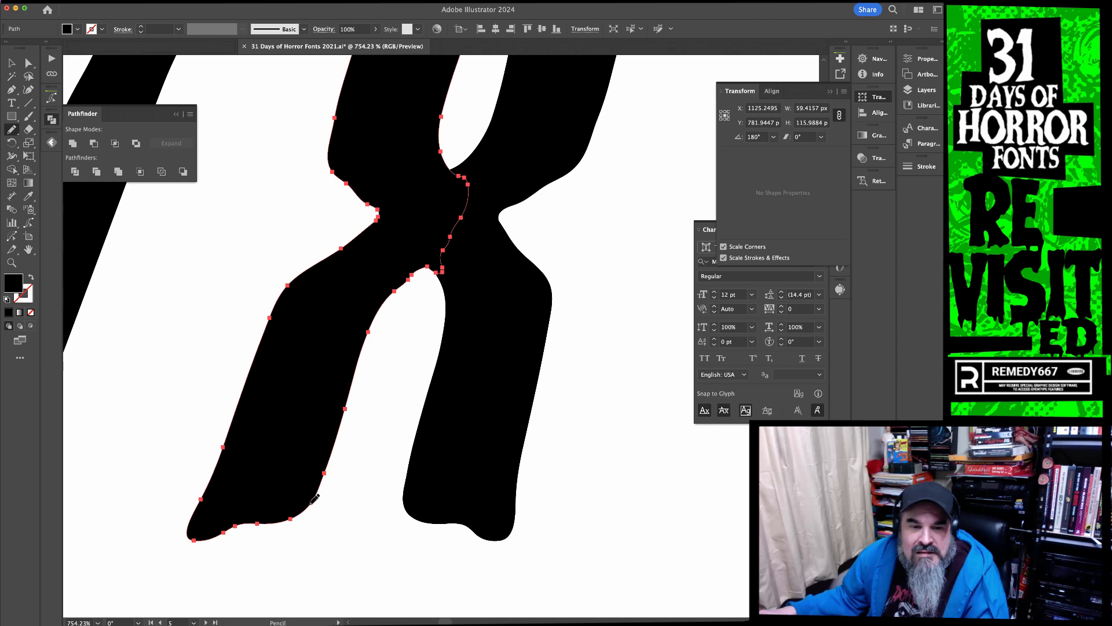
mouse_move(206, 496)
mouse_down()
mouse_move(216, 480)
mouse_move(216, 520)
mouse_move(290, 524)
mouse_up()
drag(496, 248, 558, 421)
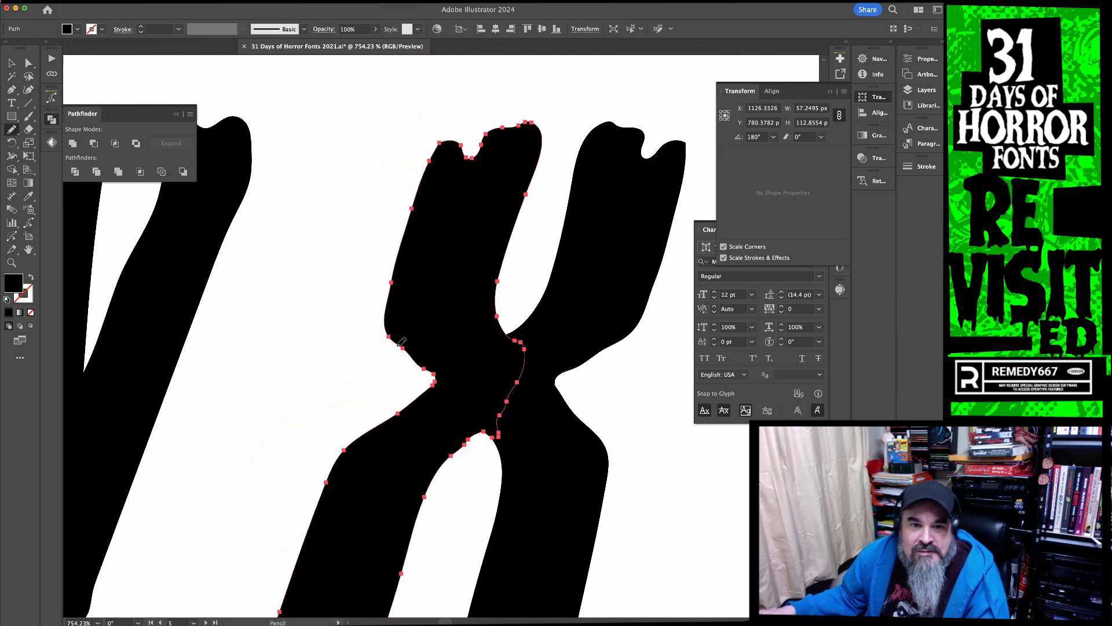
drag(432, 383, 427, 389)
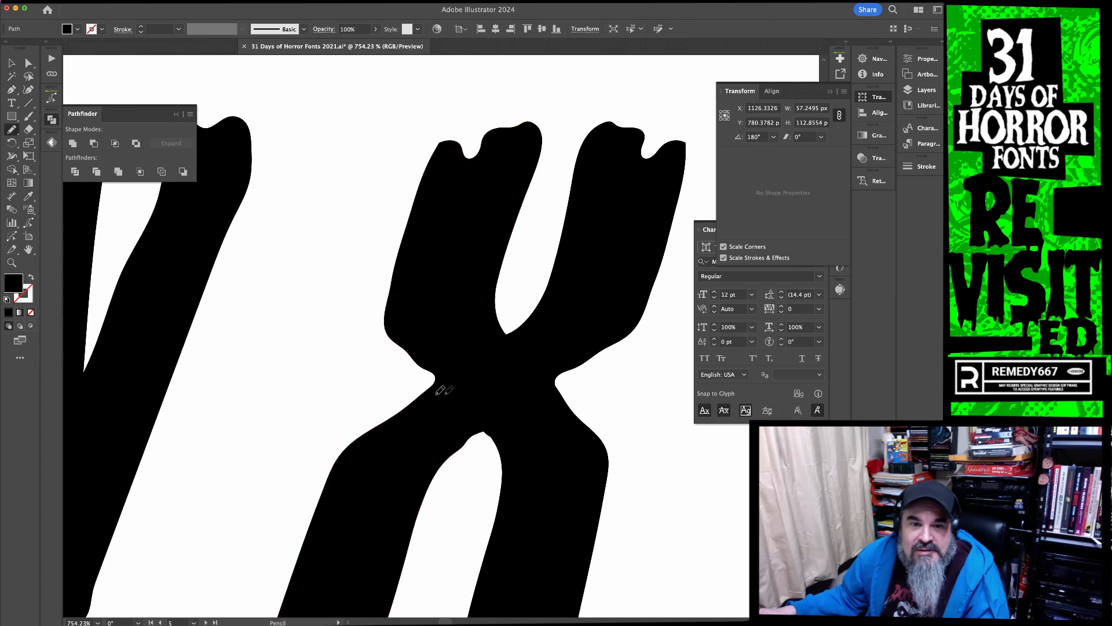
Redraw the ragged upper ends of both X arms with the Pencil tool, cutting a deeper notch into the right arm
scroll(521, 212, up, 2)
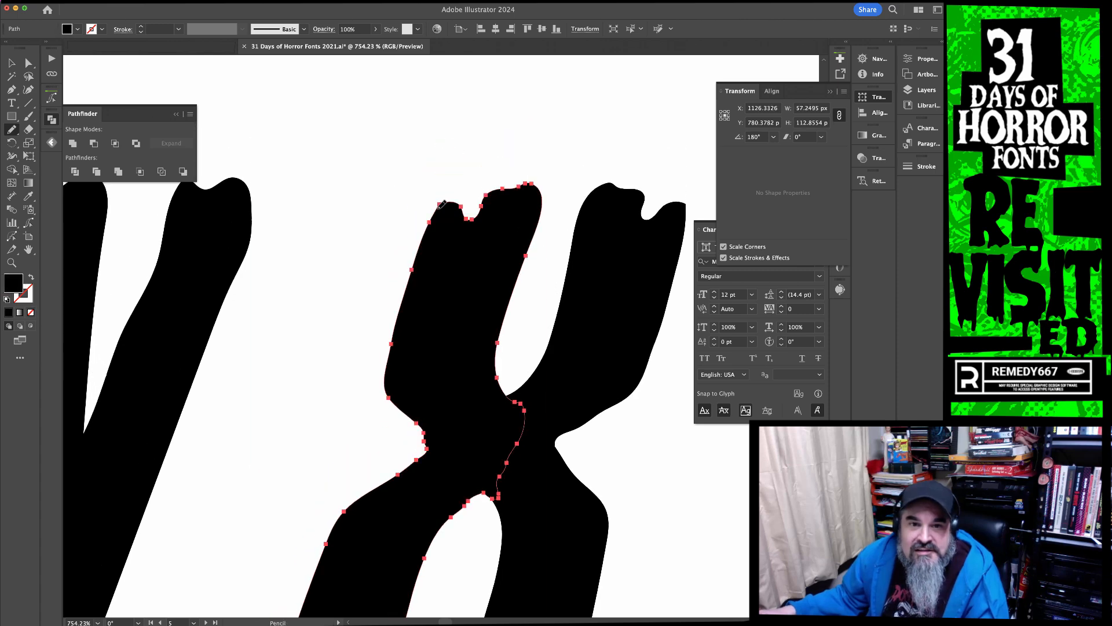
mouse_move(501, 211)
mouse_down()
mouse_move(516, 210)
mouse_move(536, 239)
mouse_up()
key(space)
drag(645, 230, 558, 231)
super+click(524, 198)
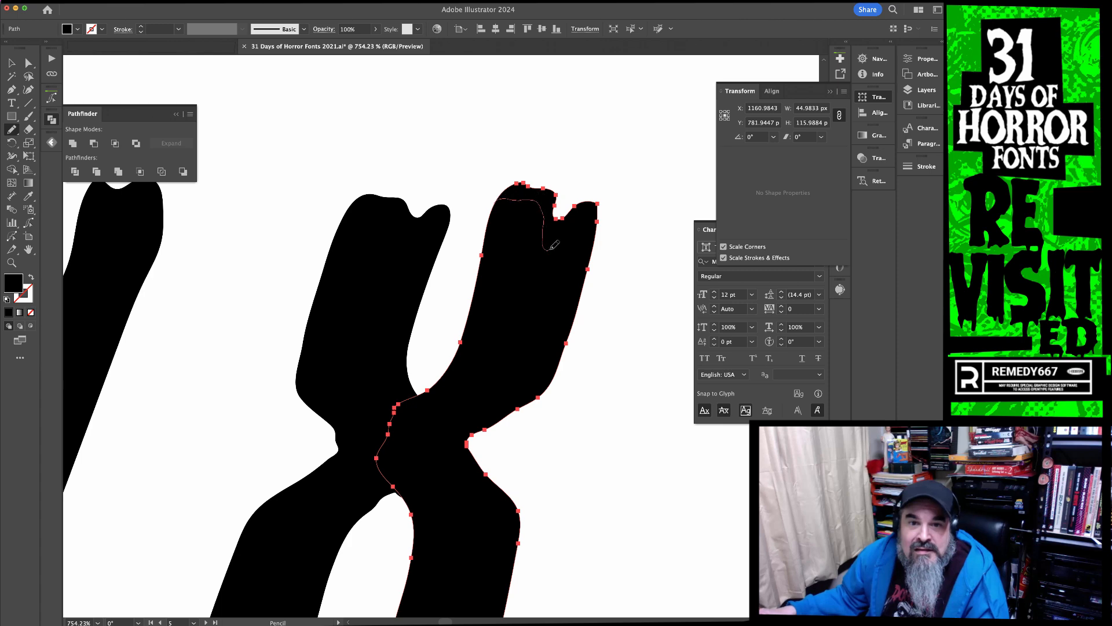
drag(581, 198, 583, 201)
scroll(608, 389, down, 2)
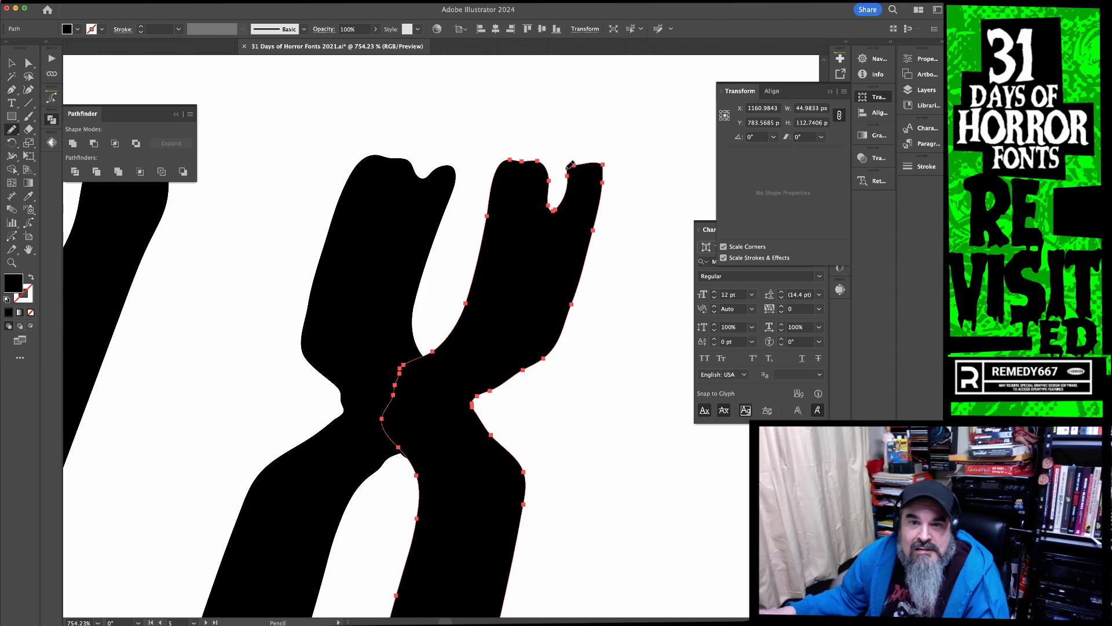
super+click(596, 254)
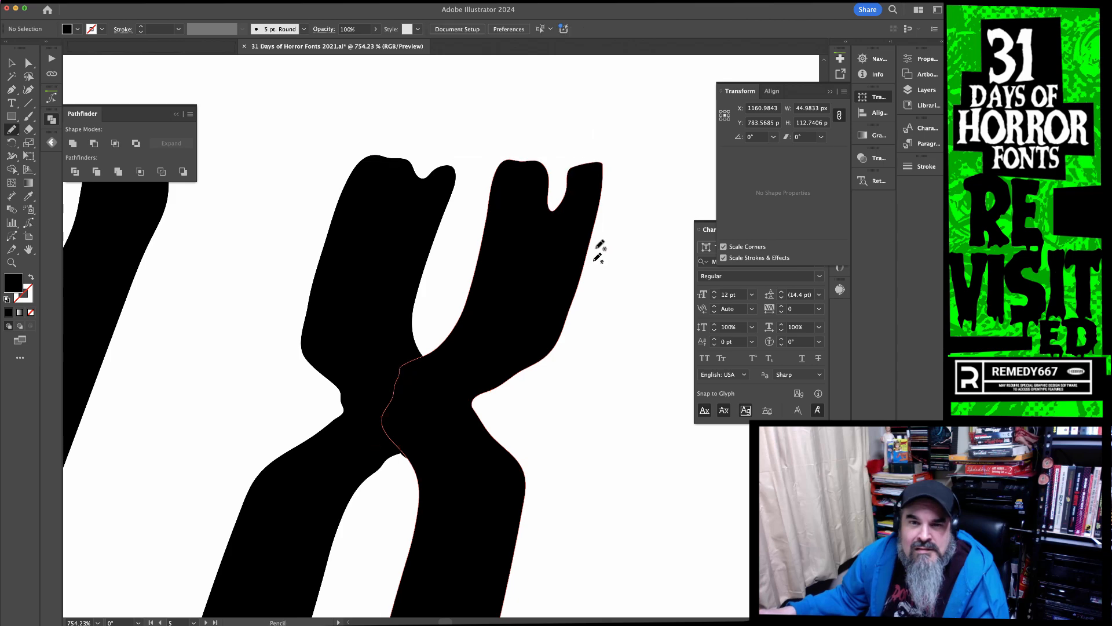
super+click(592, 188)
super+click(631, 235)
Group the two halves of the X into one letter
drag(600, 418, 451, 407)
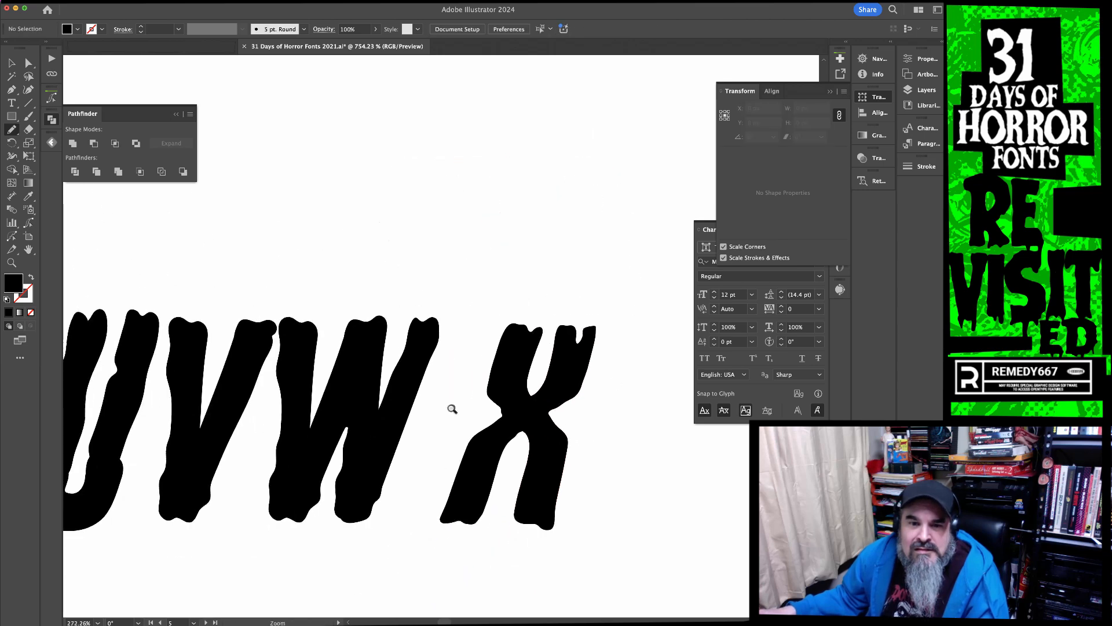
scroll(563, 422, down, 2)
key(v)
drag(519, 419, 517, 418)
click(479, 425)
key(Return)
shift+click(531, 403)
key(super+g)
Duplicate the X to its right and lay a copy of the T over it as material for a Y
drag(525, 405, 583, 424)
click(541, 412)
drag(261, 410, 585, 427)
key(a)
click(633, 381)
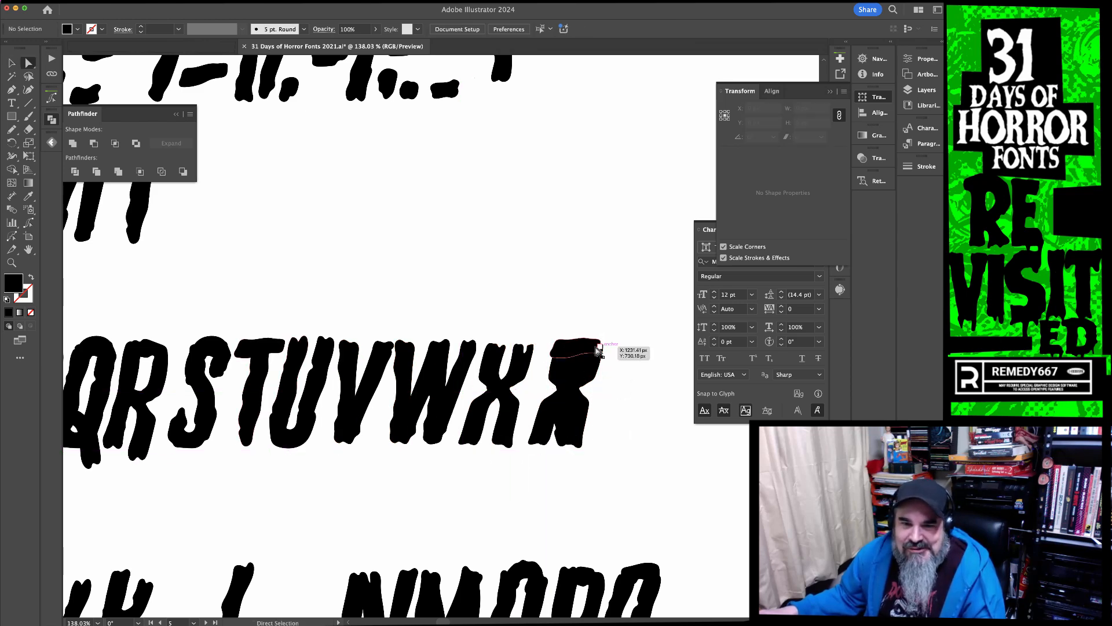
Tilt the T copy slightly clockwise and rotate the duplicated X by a half turn over it
key(v)
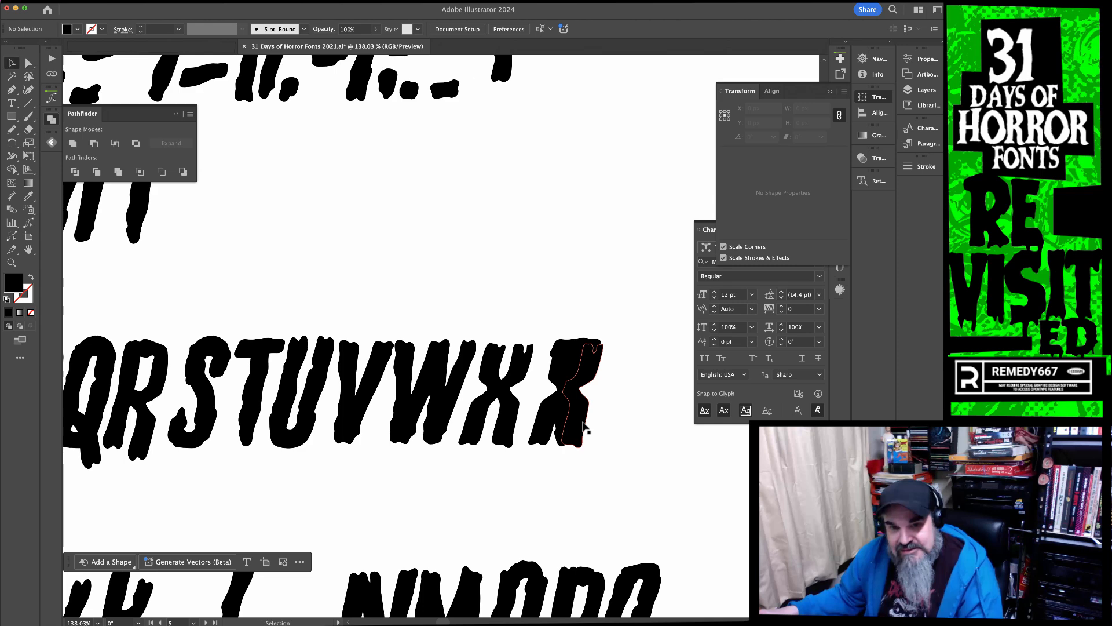
click(584, 428)
key(r)
drag(628, 427, 612, 400)
key(super+space)
key(r)
mouse_move(682, 497)
mouse_down()
mouse_move(702, 489)
mouse_move(686, 488)
mouse_up()
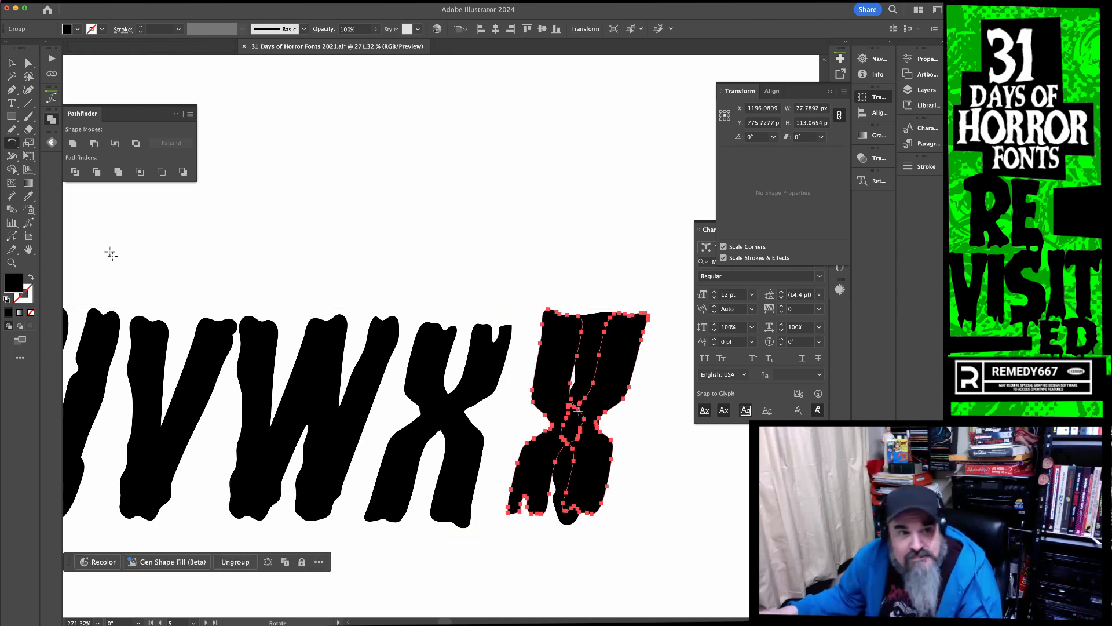
Unite the duplicated X's halves and cut off its lower legs with the Pencil tool, keeping the upper fork
click(72, 144)
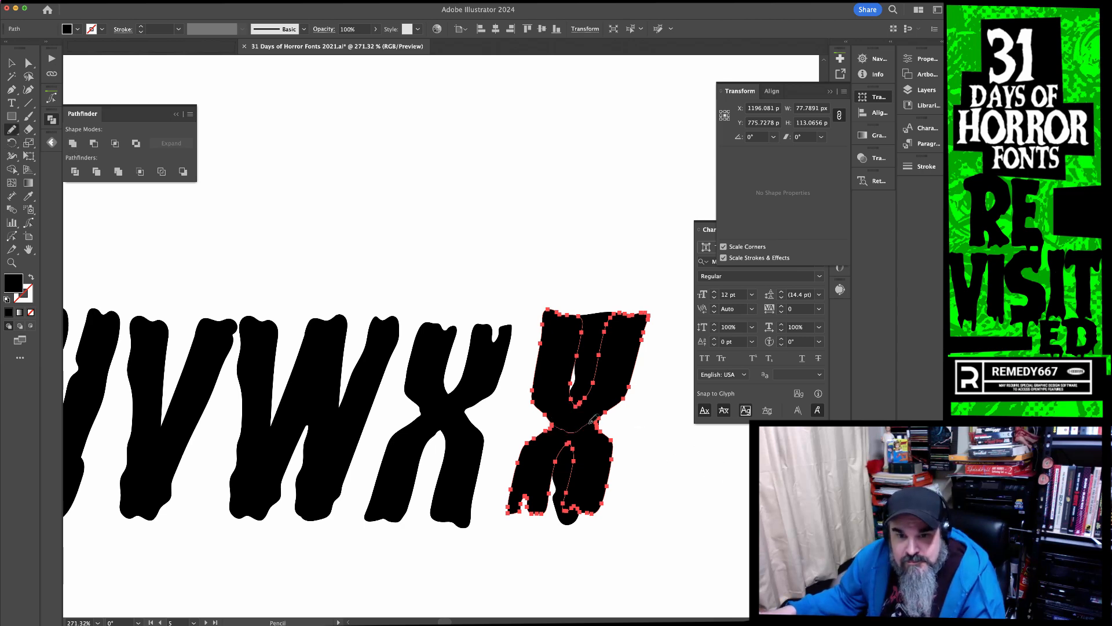
drag(602, 416, 606, 413)
super+click(584, 457)
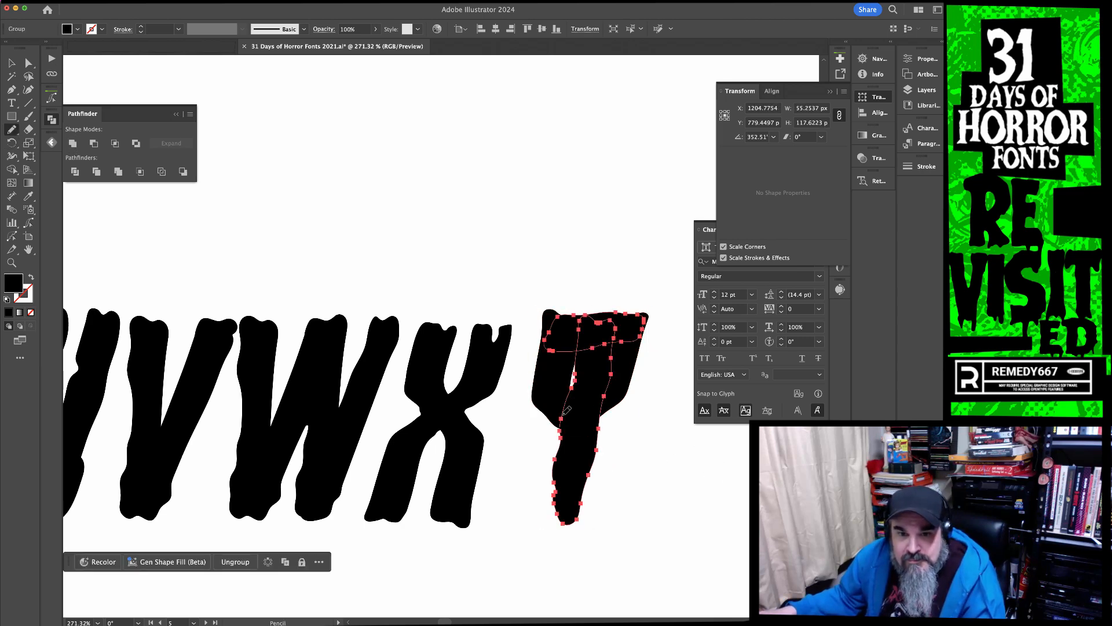
Delete the crossbar of the T copy so only its stem remains beneath the Y's fork
super+click(643, 447)
key(a)
click(591, 330)
key(Delete)
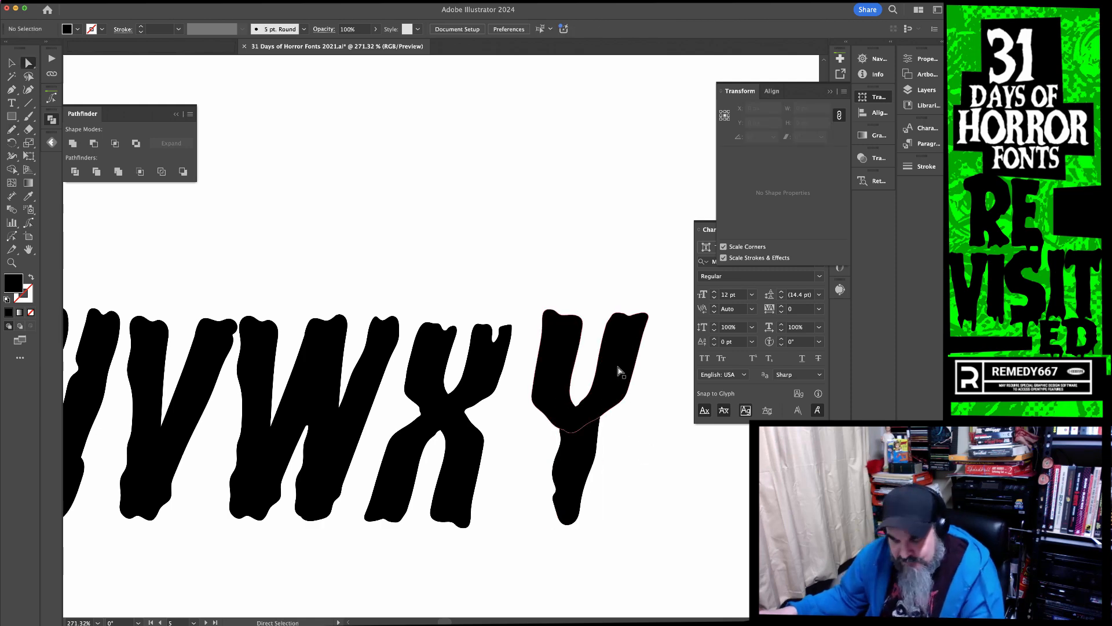
Scale the Y's upper fork horizontally to about 57 px wide
key(v)
click(620, 372)
key(s)
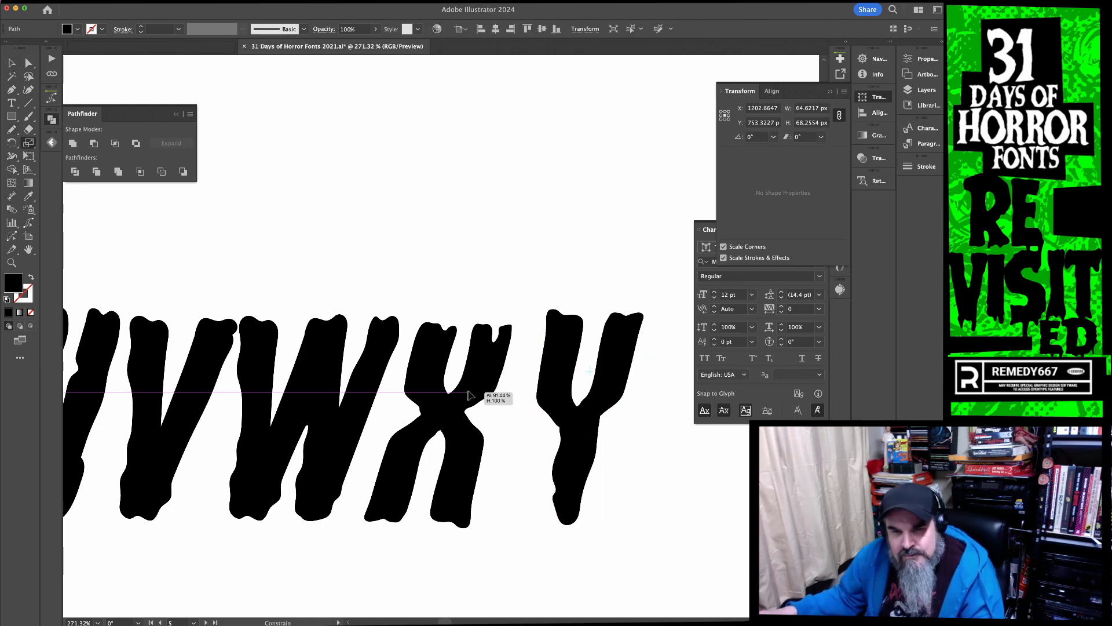
mouse_move(495, 394)
mouse_down()
mouse_move(638, 499)
mouse_move(653, 481)
mouse_up()
Redraw the upper end of the Y's left arm with the Pencil tool, adding a small notch
key(n)
drag(596, 330, 765, 414)
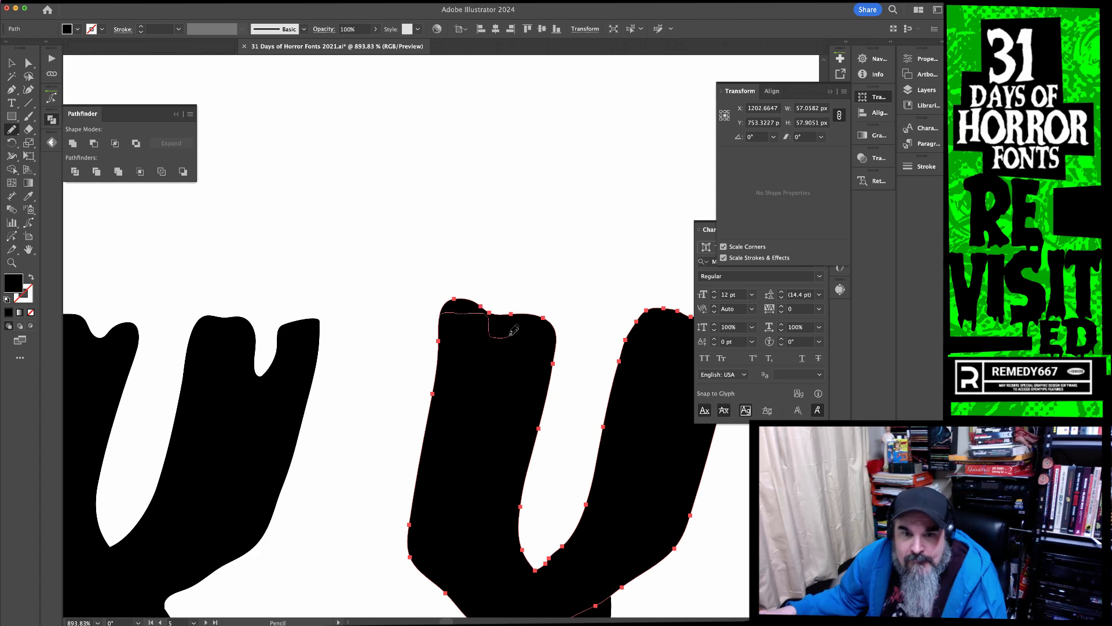
drag(530, 314, 543, 318)
super+click(602, 395)
drag(597, 466, 540, 471)
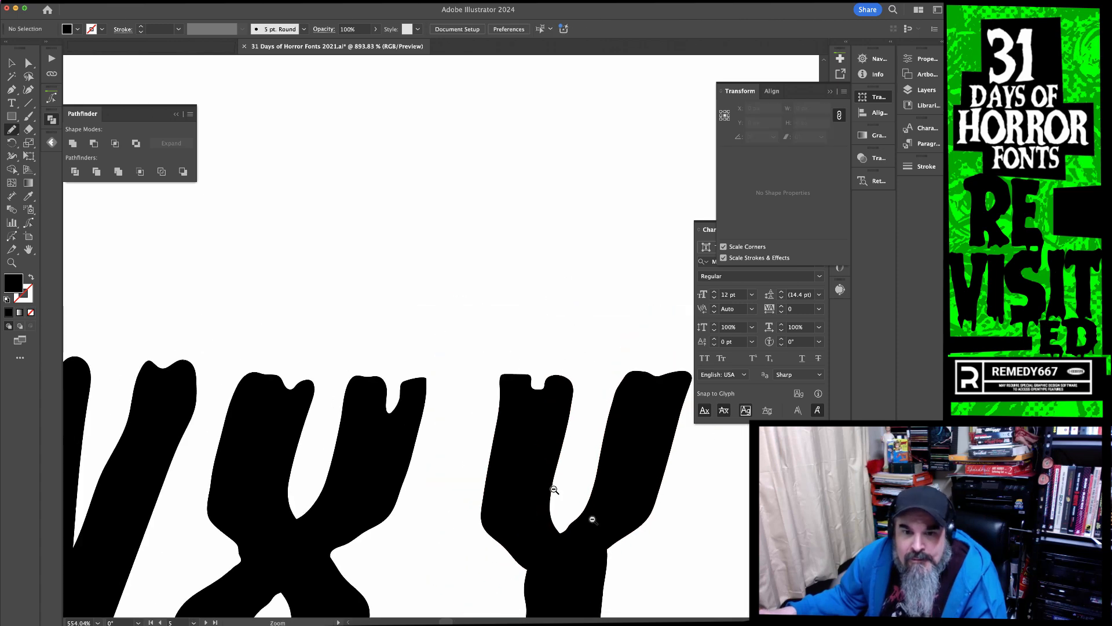
Reshape the top of the Y's stem with the Pencil tool so it blends into the fork
drag(607, 550, 584, 429)
super+click(576, 470)
mouse_move(558, 488)
mouse_down()
mouse_move(543, 509)
mouse_move(556, 504)
mouse_up()
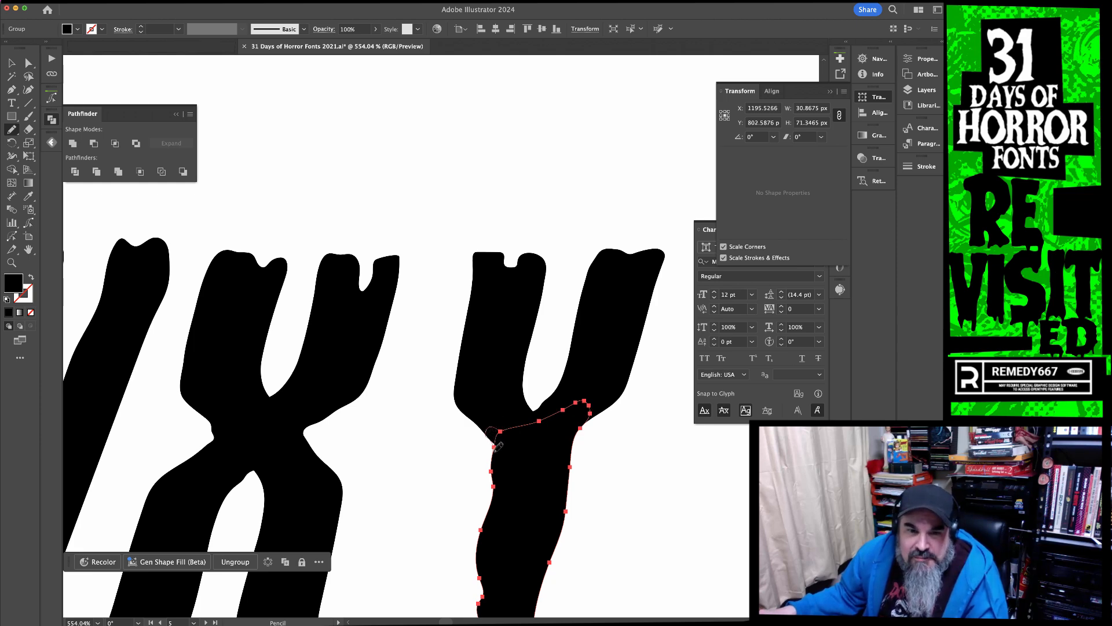
key(v)
click(572, 494)
mouse_move(630, 515)
mouse_down()
mouse_move(612, 540)
mouse_move(574, 438)
mouse_up()
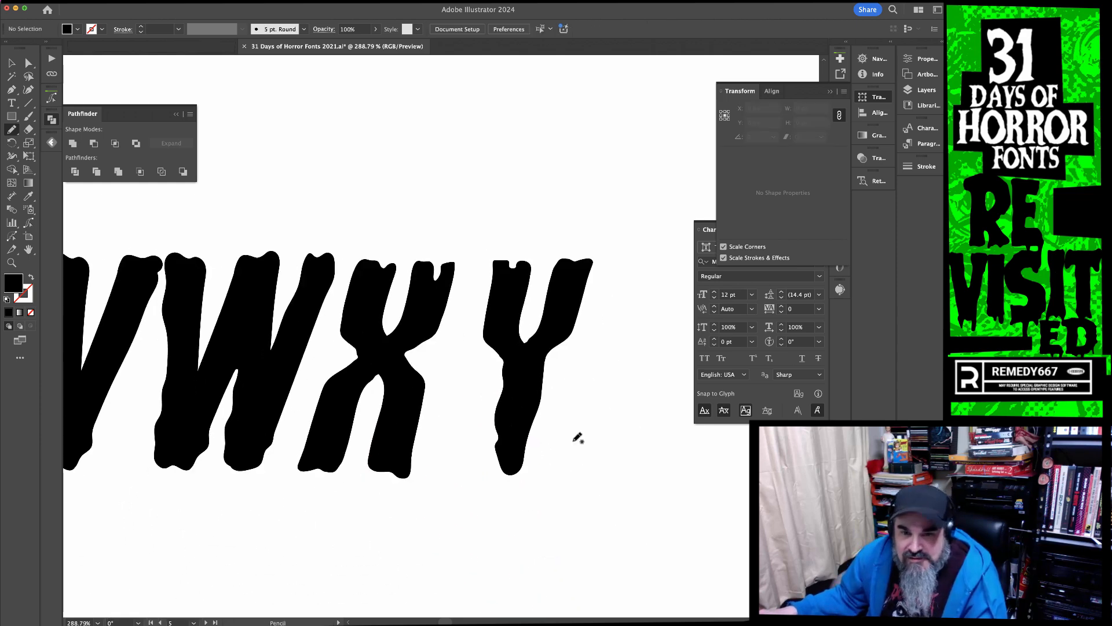
Move the Y in close beside the X
drag(571, 325, 559, 338)
click(591, 406)
drag(612, 422, 502, 446)
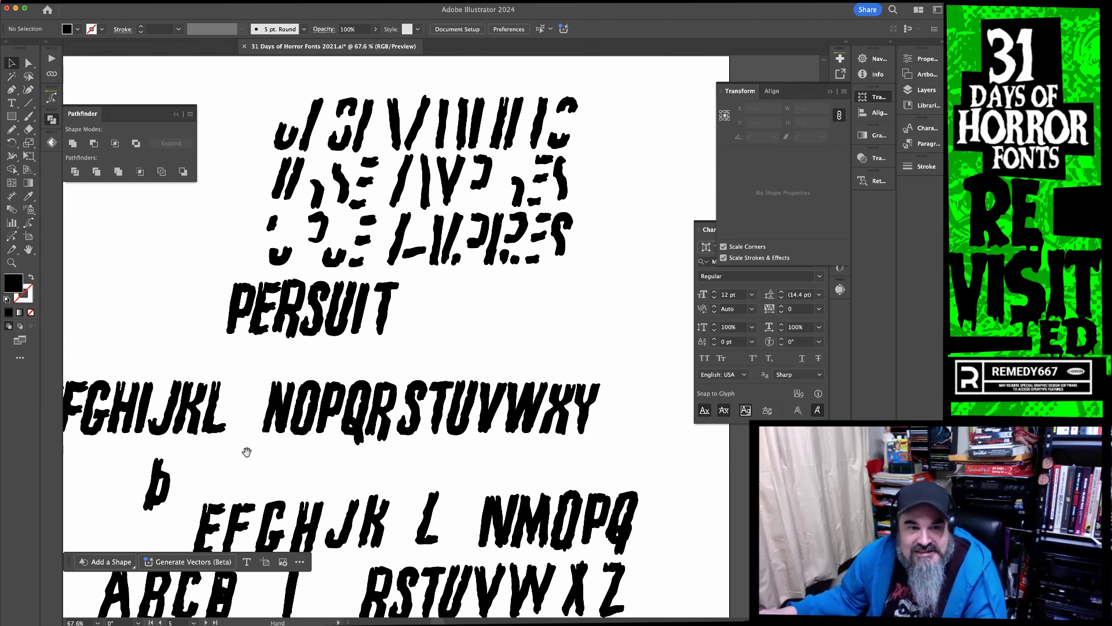
Duplicate the E from the same alphabet row to the right of the Y
drag(246, 451, 314, 452)
drag(130, 416, 682, 426)
click(701, 468)
drag(720, 464, 593, 500)
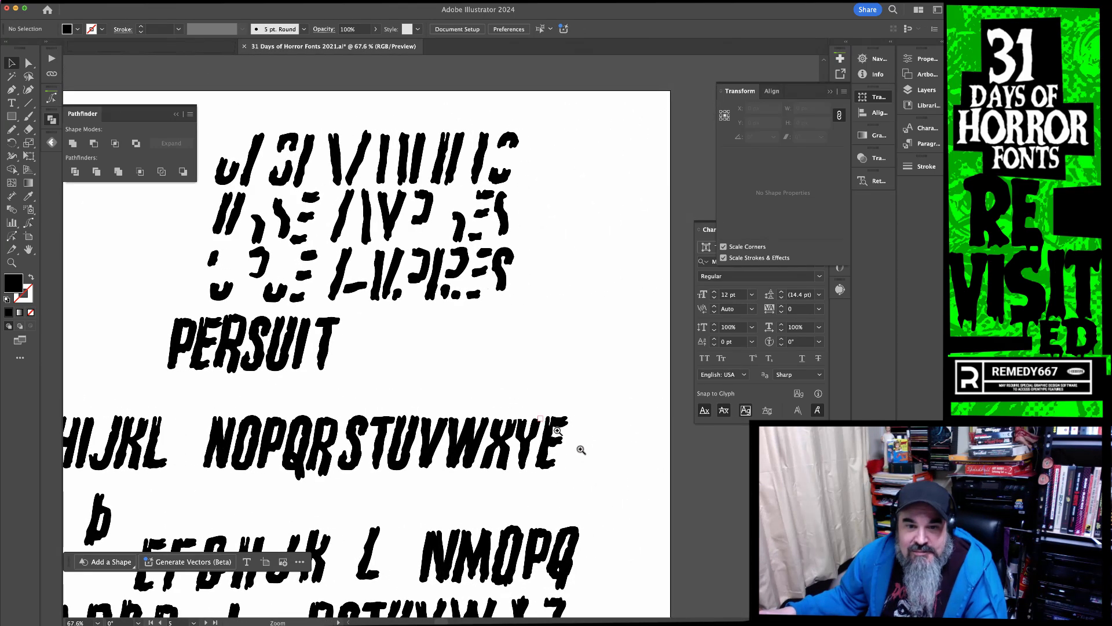
Delete the copied E's stem and middle arm, keeping its upper and lower arms for a Z
drag(543, 419, 710, 543)
key(a)
click(553, 553)
key(BackSpace)
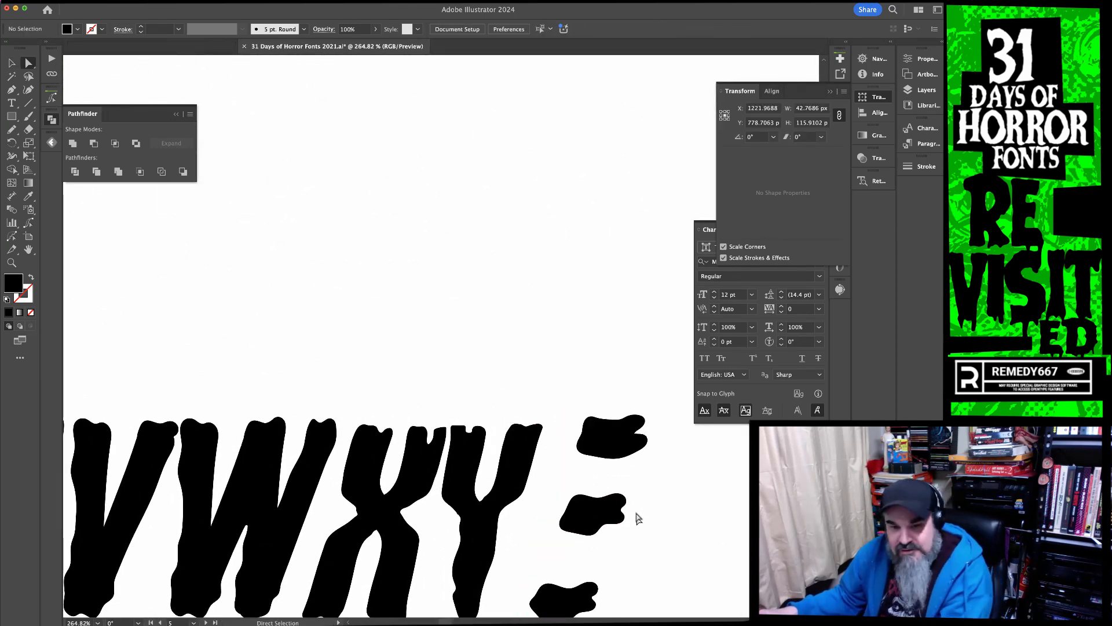
click(614, 514)
key(BackSpace)
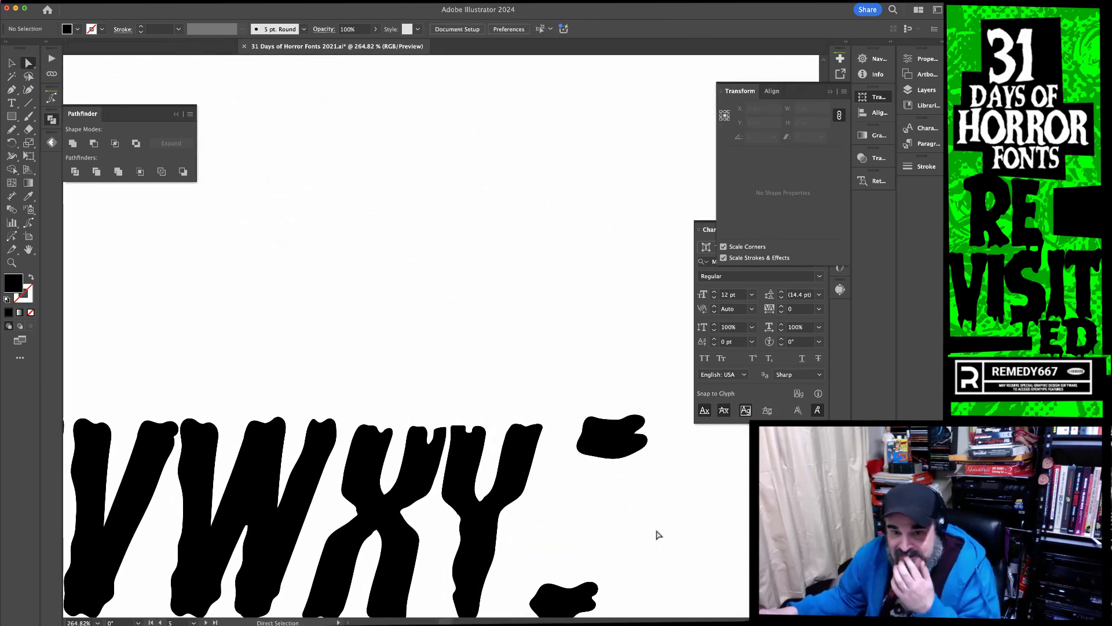
Reflect the copied E's upper arm across the vertical axis
click(612, 446)
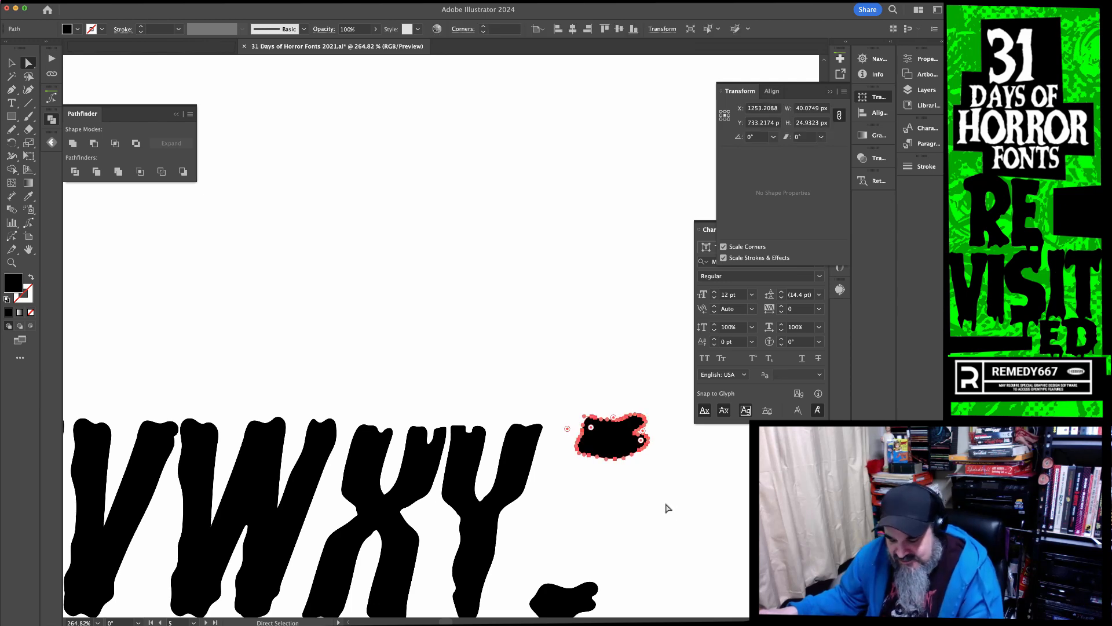
key(v)
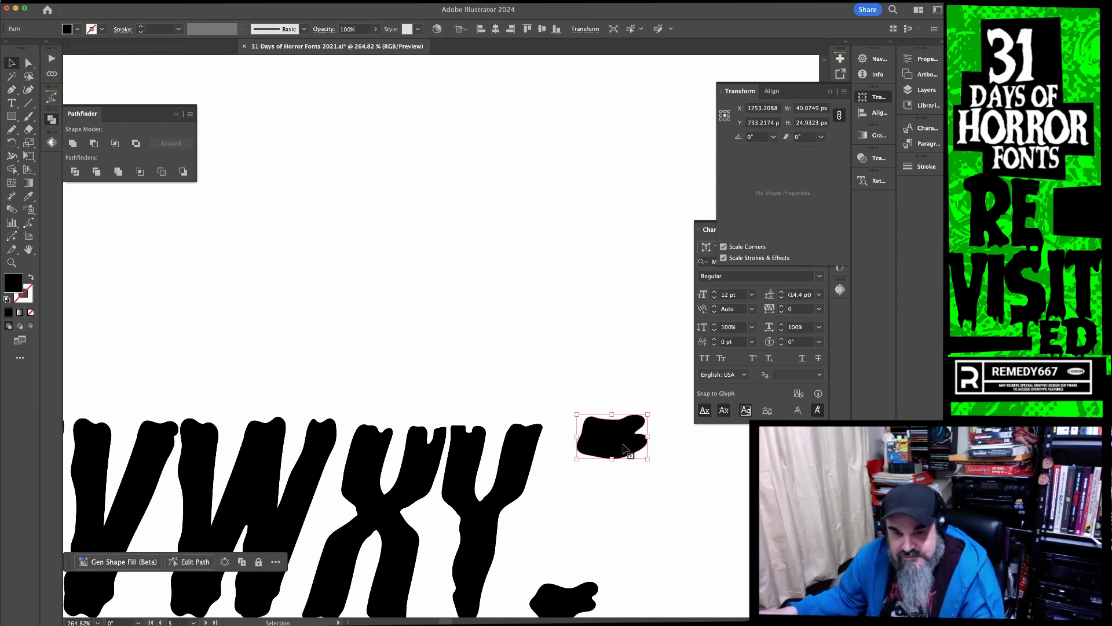
right_click(623, 447)
mouse_move(665, 569)
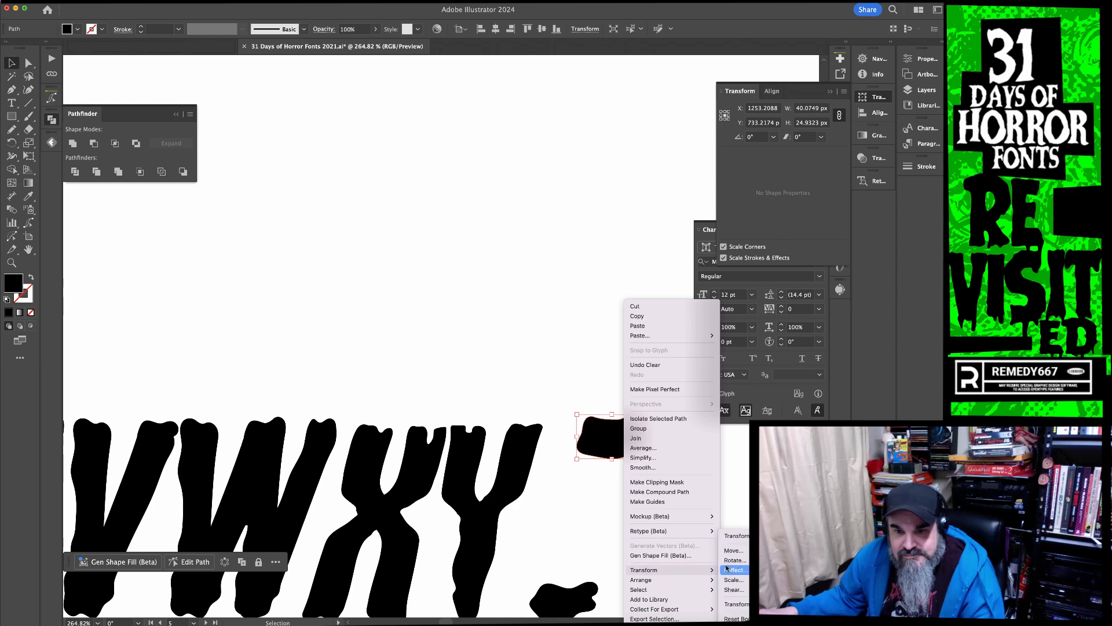
click(732, 569)
click(513, 390)
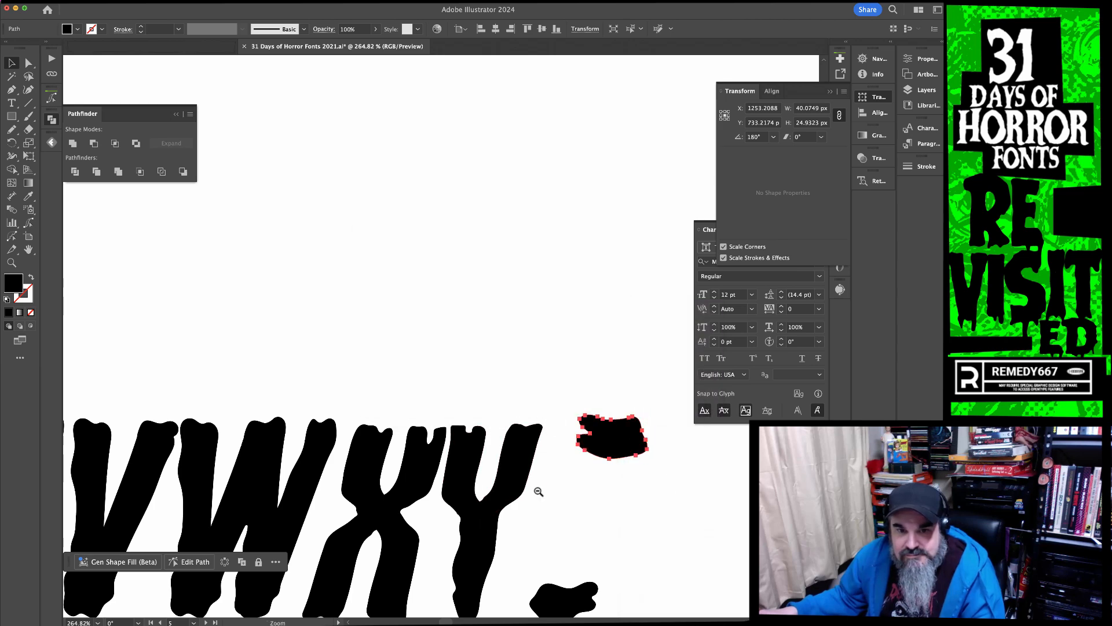
Duplicate the V straight across onto the two remaining E arms to supply the Z's diagonal
key(ctrl+minus)
drag(472, 498, 603, 512)
drag(279, 415, 654, 415)
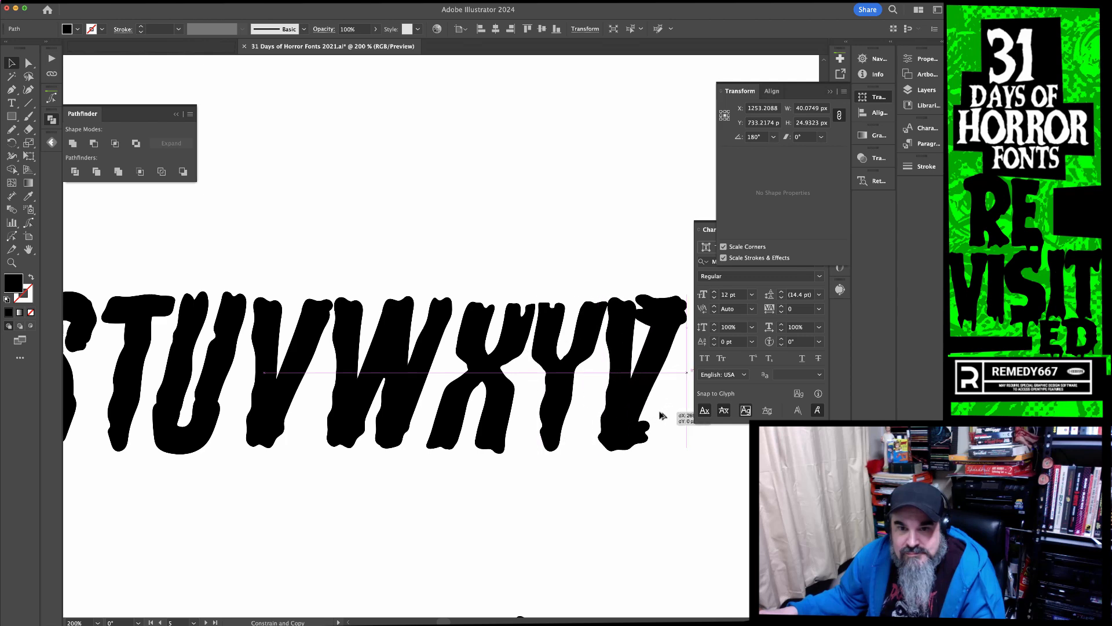
click(686, 460)
key(a)
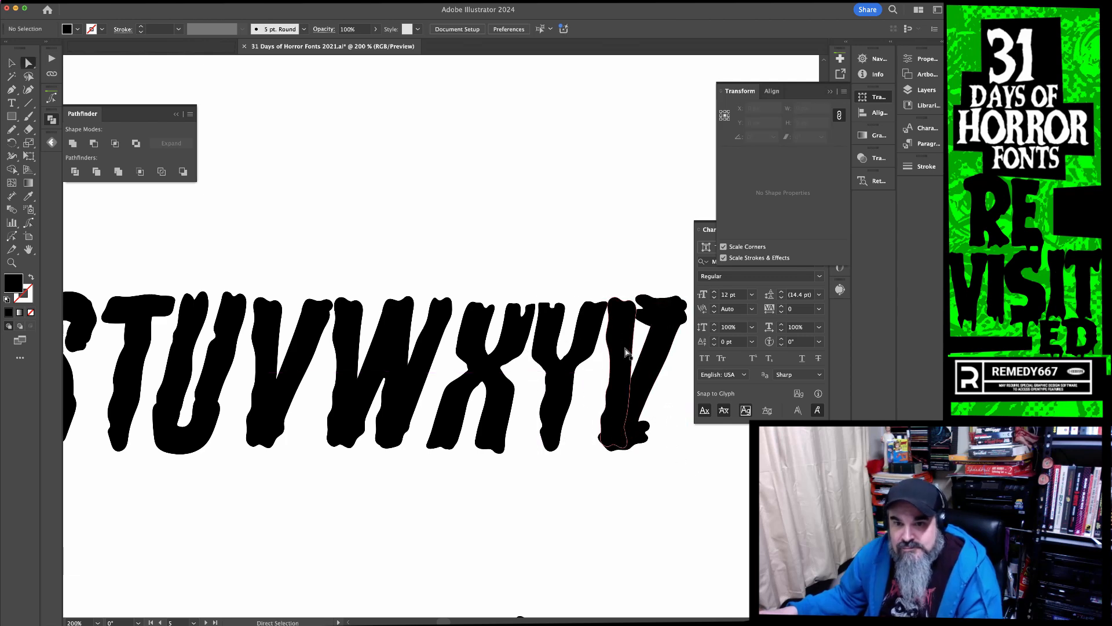
Remove the V's left stroke and shear its remaining stroke further rightward to form the Z's diagonal
drag(626, 352, 665, 371)
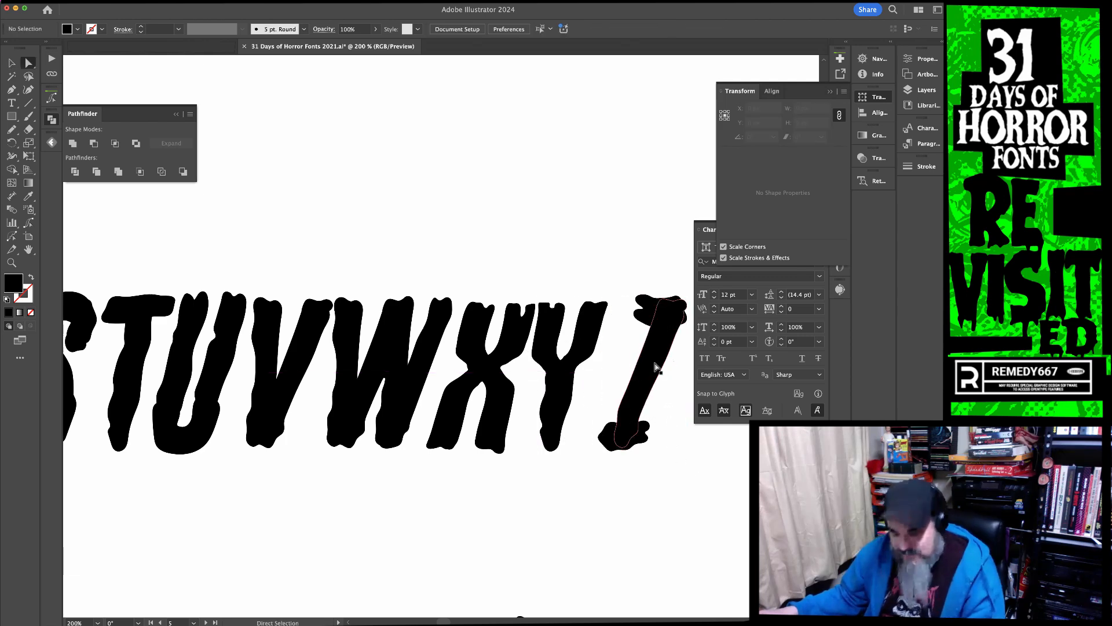
click(655, 367)
click(804, 137)
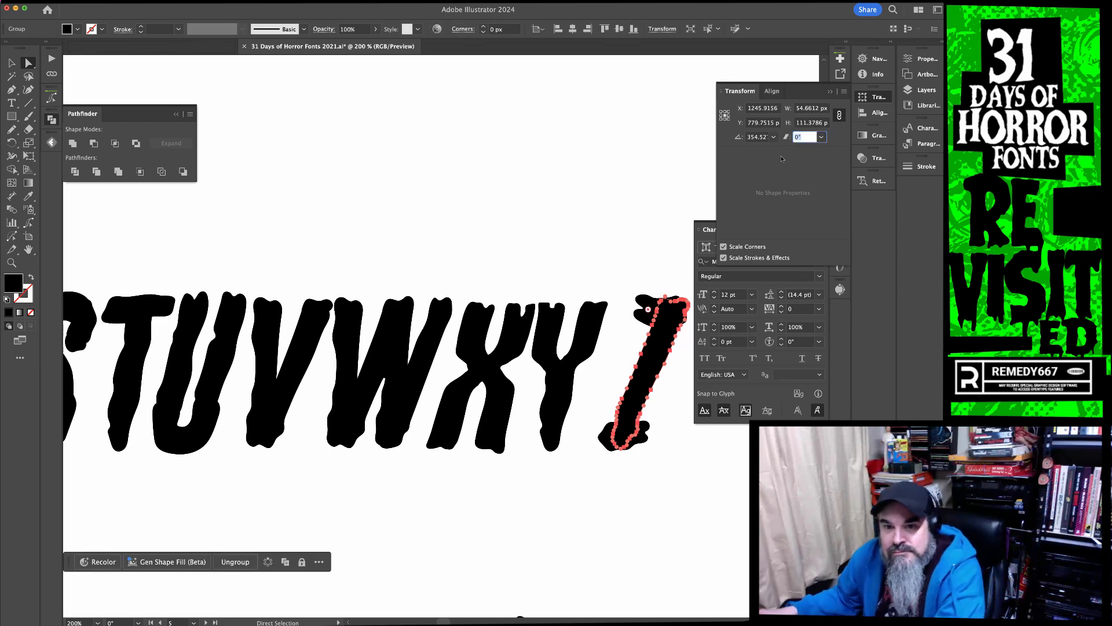
key(Up)
key(Up)
key(Up)
key(Up)
key(Up)
key(Up)
key(Up)
key(Up)
key(Up)
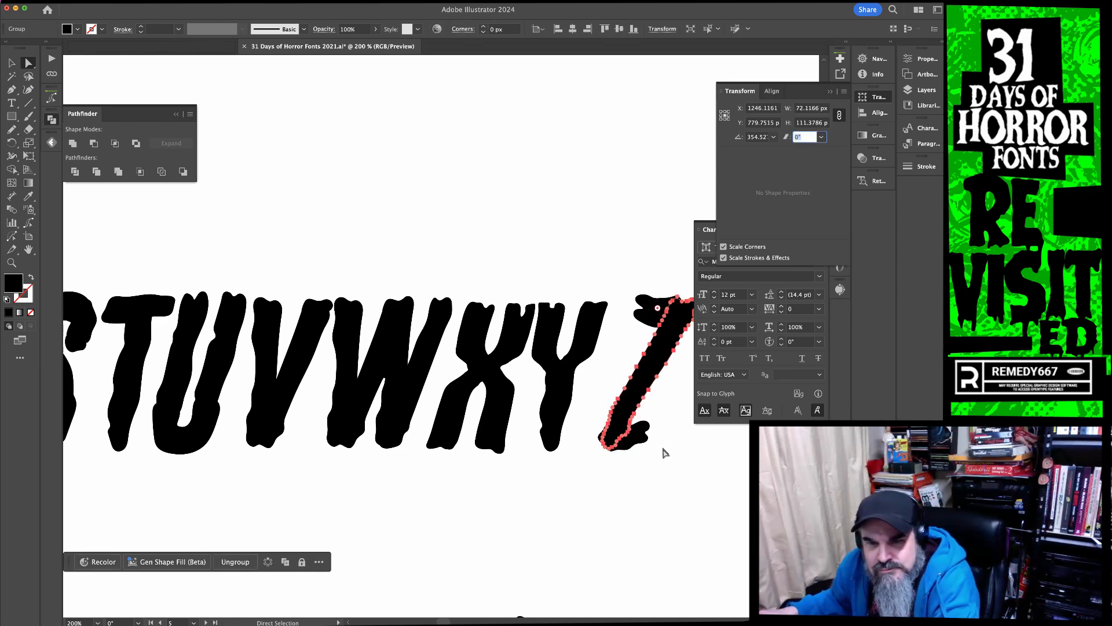
click(665, 453)
Scale the Z's lower arm to about 46 px wide and nudge it into place under the diagonal's foot
drag(695, 455, 569, 477)
drag(549, 373, 599, 386)
drag(488, 501, 497, 501)
key(s)
drag(600, 513, 621, 509)
key(Right)
key(Right)
key(Right)
key(Left)
scroll(621, 509, up, 1)
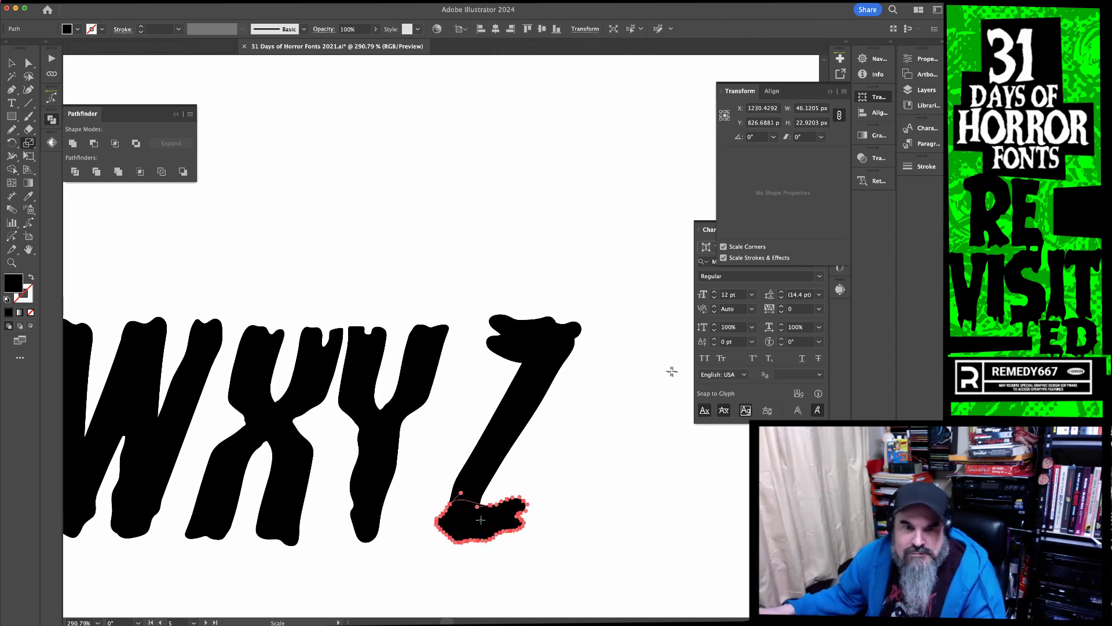
Rotate the Z's upper arm slightly so that it lines up with the top of the diagonal
key(a)
click(512, 355)
drag(602, 527, 604, 498)
drag(634, 438, 638, 431)
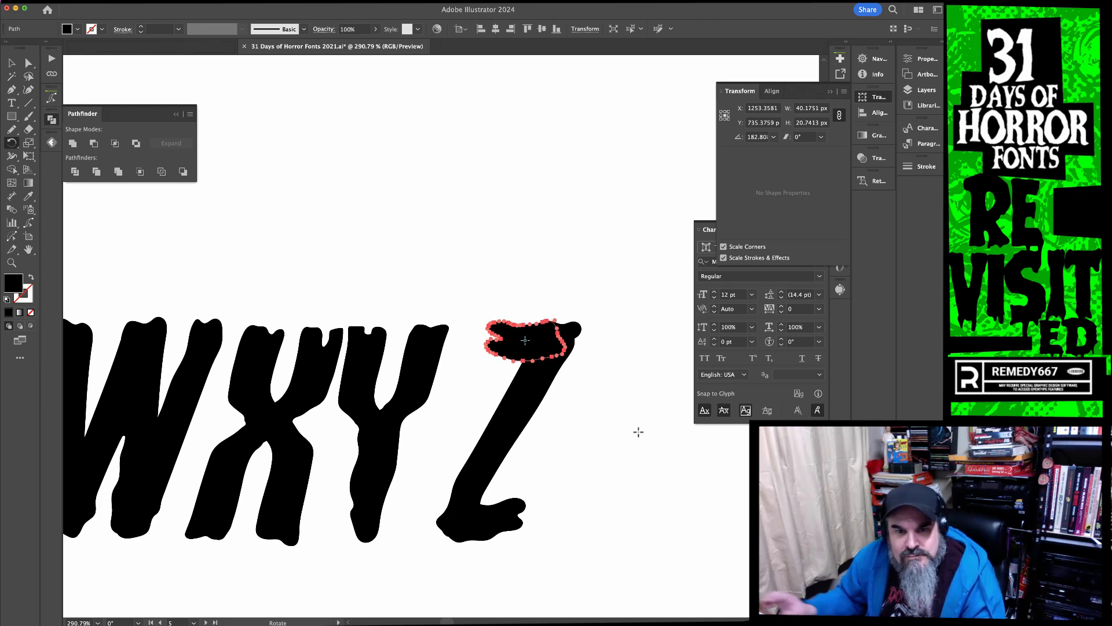
key(super+shift+a)
Redraw the lower left edge of the Z's diagonal freehand with the Pencil tool
key(v)
click(507, 439)
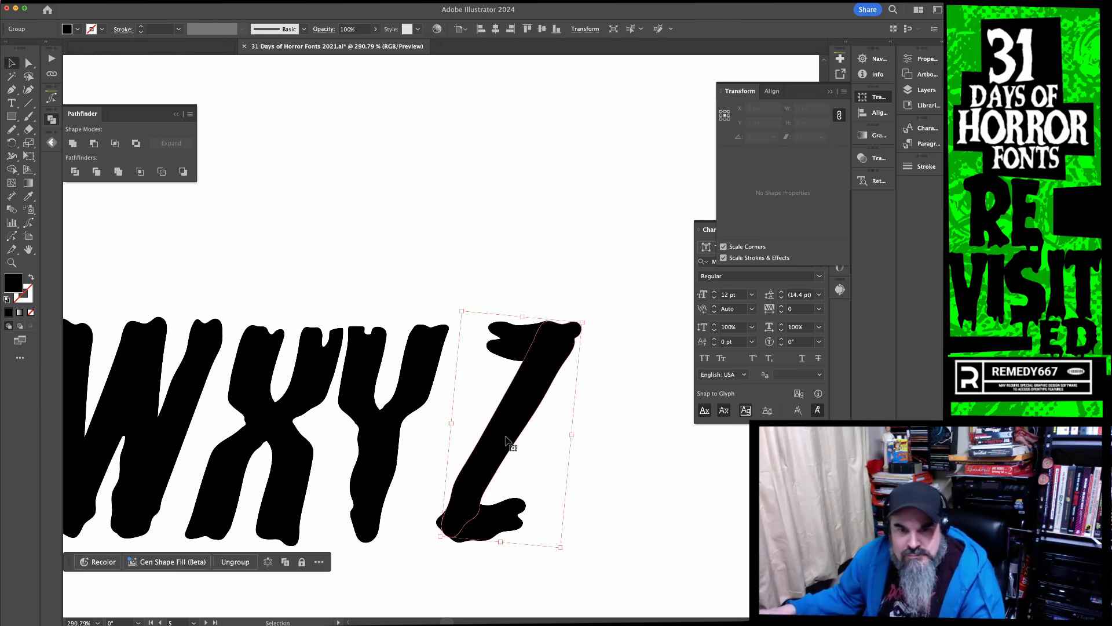
key(n)
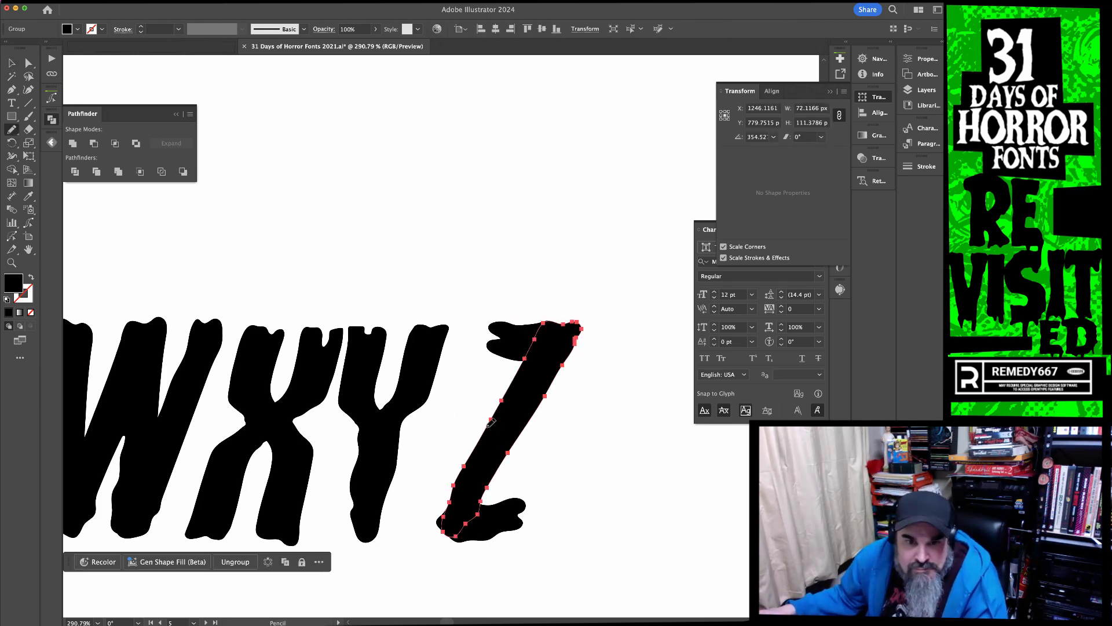
drag(451, 503, 449, 506)
key(v)
key(super+shift+a)
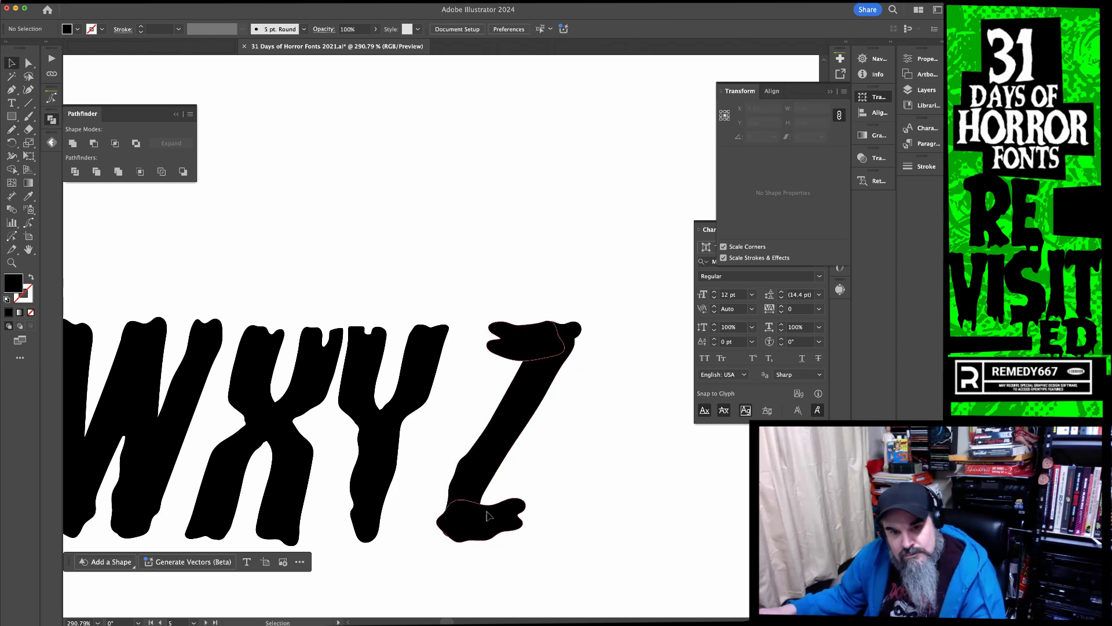
Select the Z's arms and diagonal together and move the letter left, close to the Y
click(488, 515)
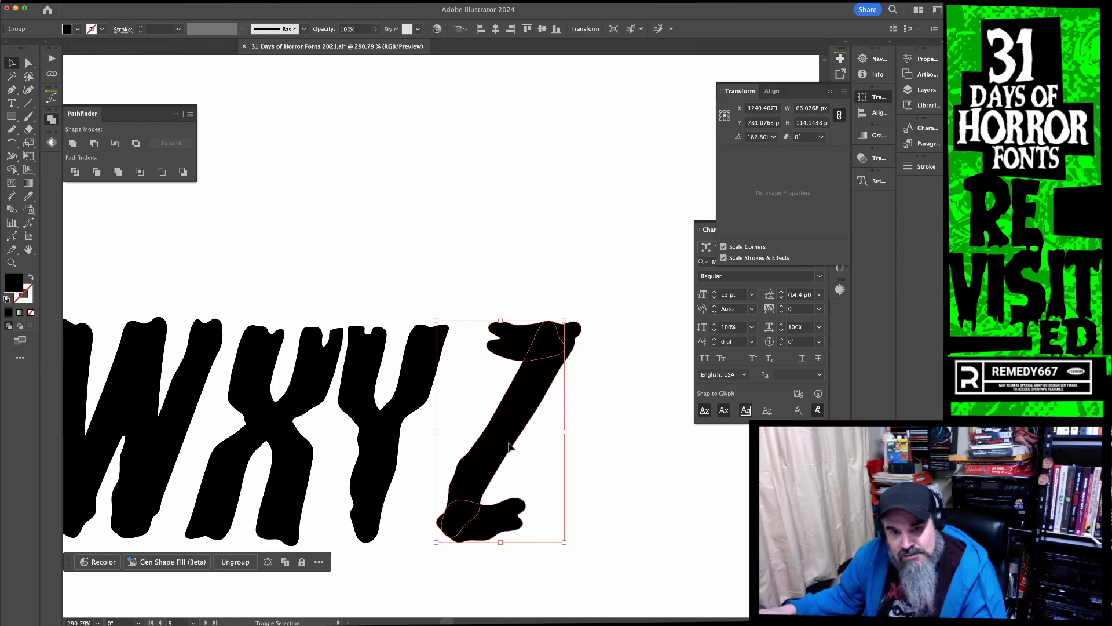
drag(510, 446, 479, 448)
click(626, 504)
Move the whole alphabet row from C to Z to the right so it starts on the artboard
drag(627, 503, 489, 479)
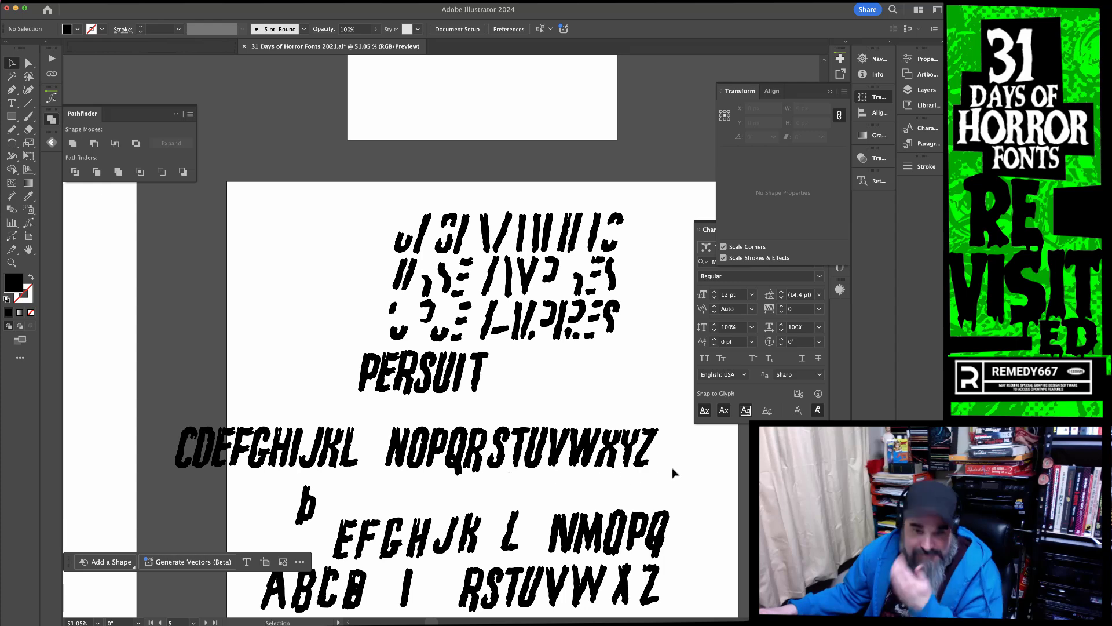
click(179, 444)
drag(201, 454, 271, 453)
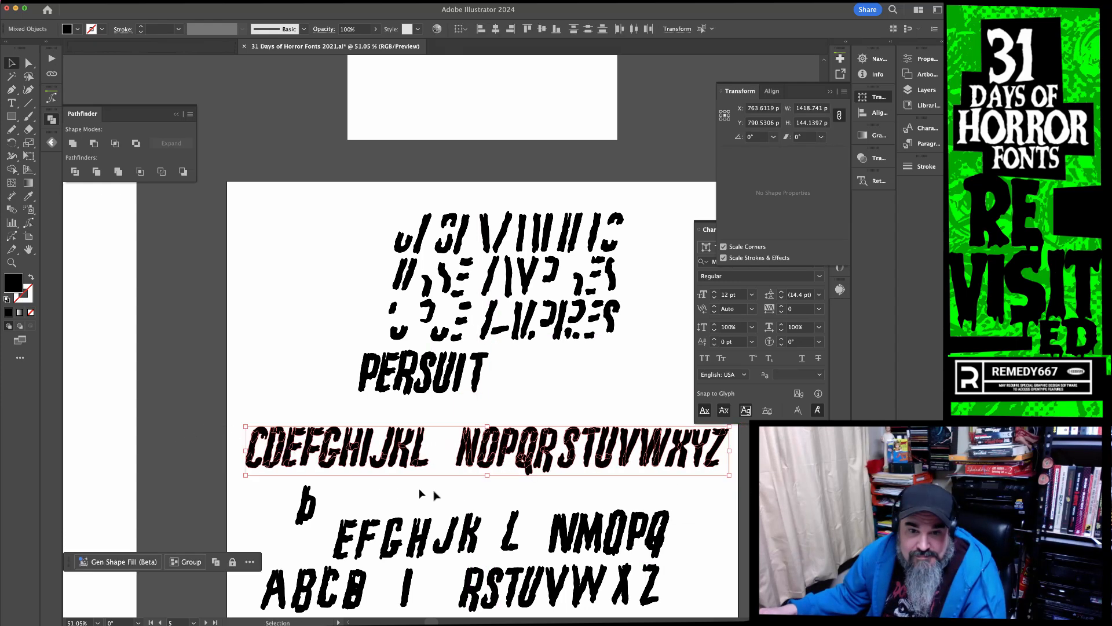
click(482, 497)
Duplicate the N straight left into the gap between the L and the N as the base for an M
scroll(565, 482, up, 5)
drag(526, 479, 547, 490)
drag(481, 497, 475, 466)
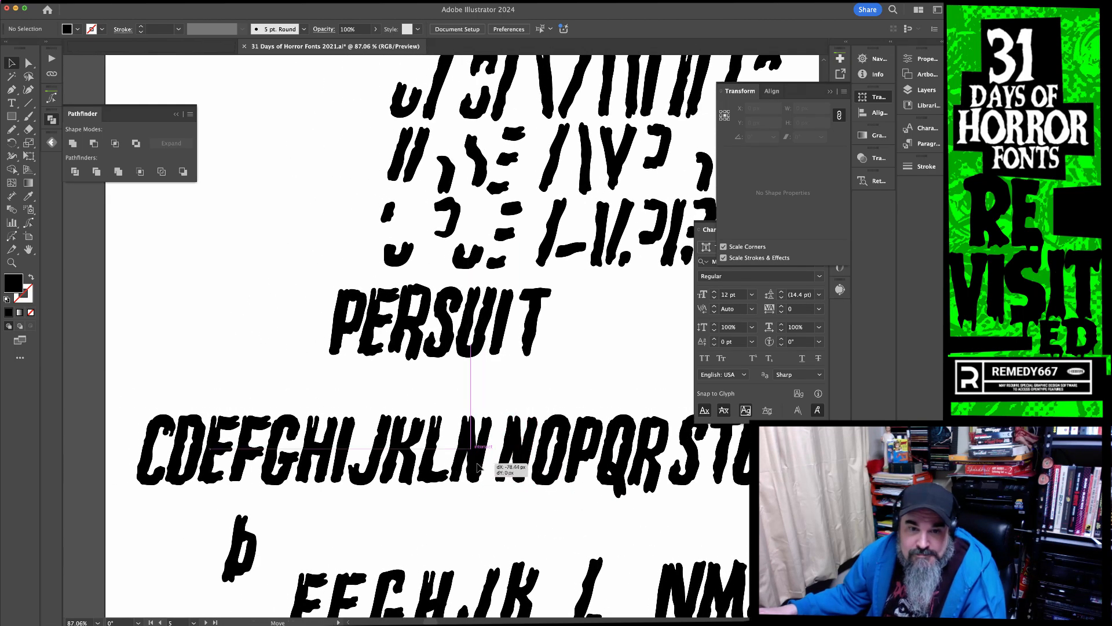
Duplicate the copied N's right stem to the right to give the M its outer stem
scroll(481, 458, up, 5)
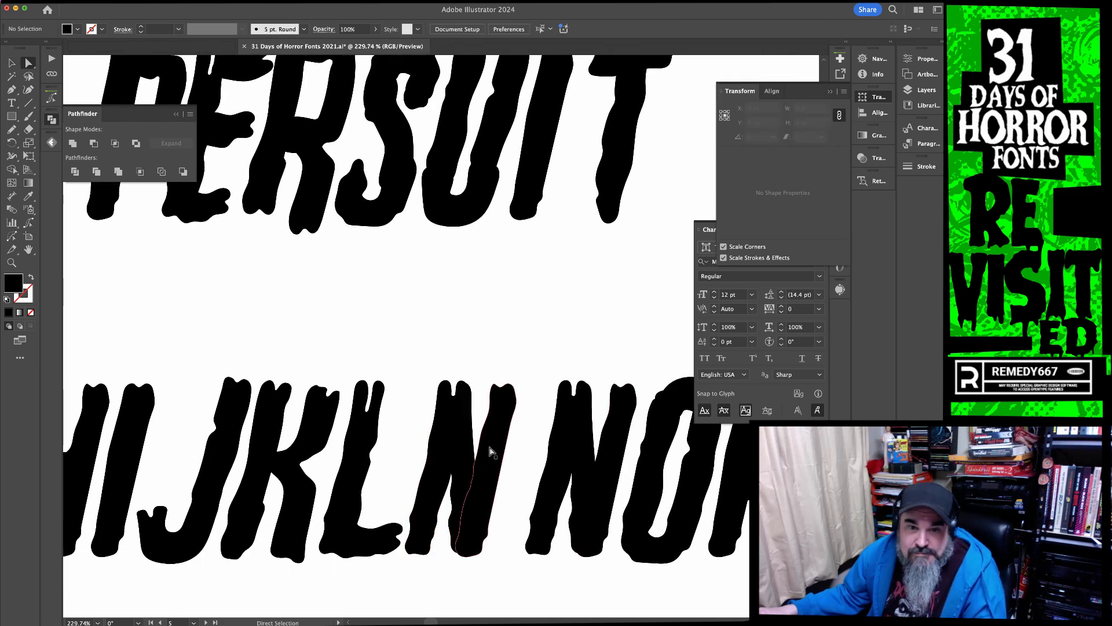
drag(495, 451, 532, 454)
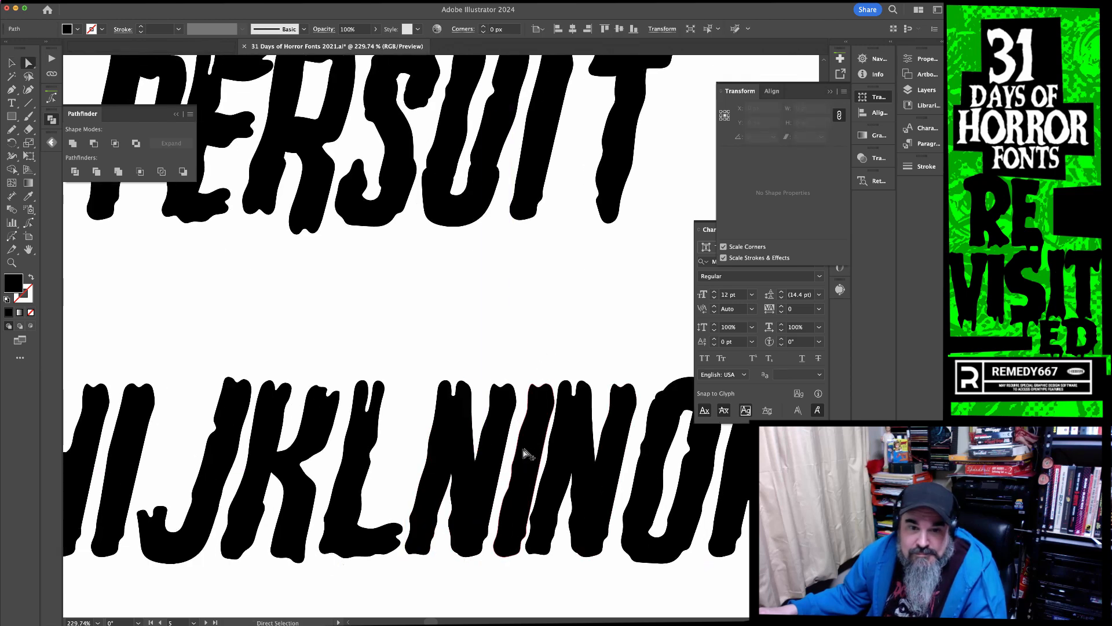
key(v)
click(458, 468)
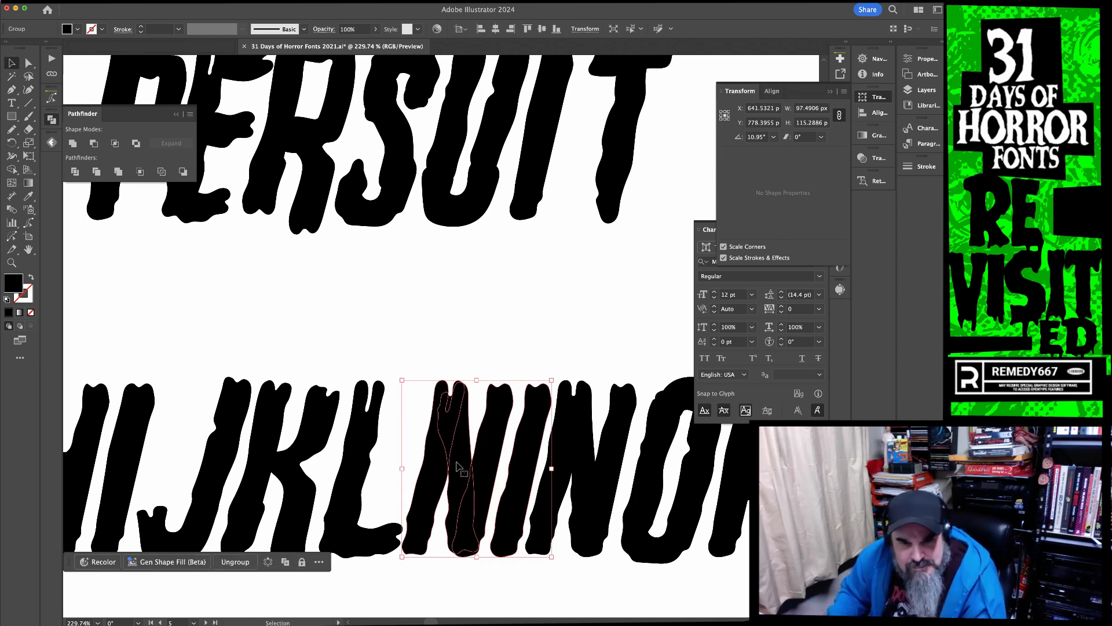
click(512, 290)
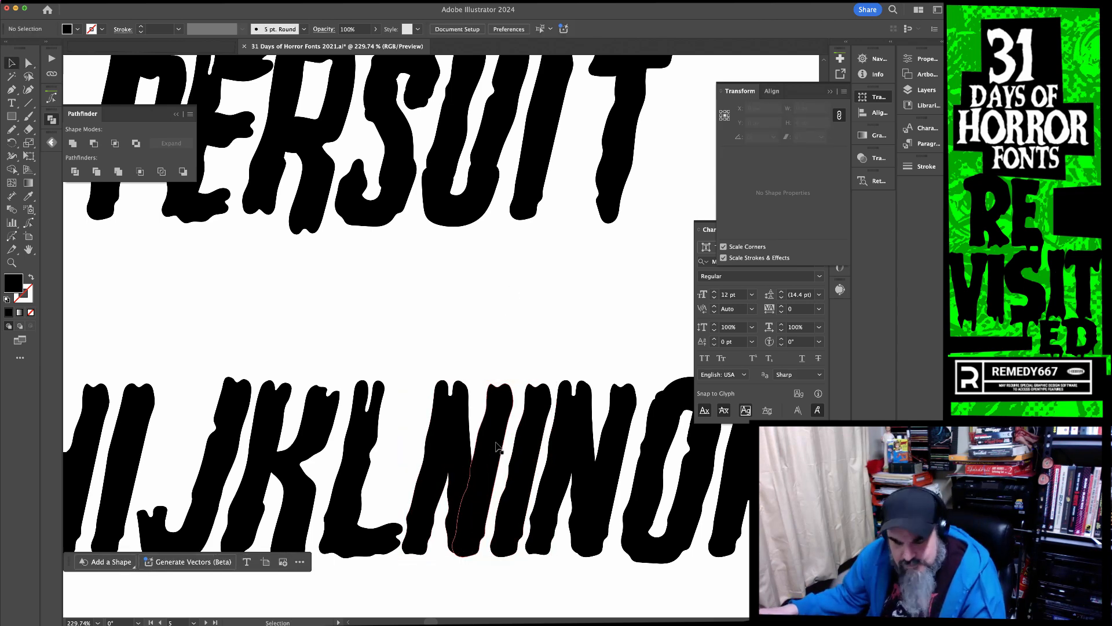
Rotate the M's inner right stroke clockwise so it slants from the middle foot towards the outer stem's top
click(496, 445)
key(r)
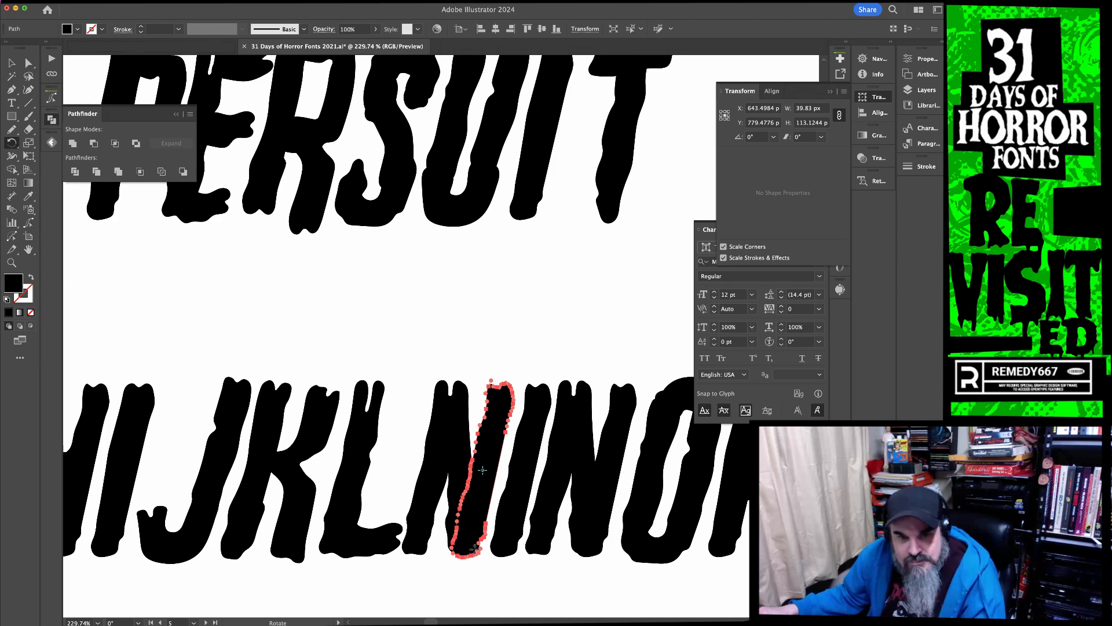
mouse_move(588, 303)
mouse_down()
mouse_move(556, 292)
mouse_move(583, 308)
mouse_up()
Redraw the top and right edge of the M's rotated stroke with the Pencil tool to blend it into the outer stem
key(n)
mouse_move(526, 421)
mouse_down()
mouse_move(641, 454)
mouse_move(753, 457)
mouse_up()
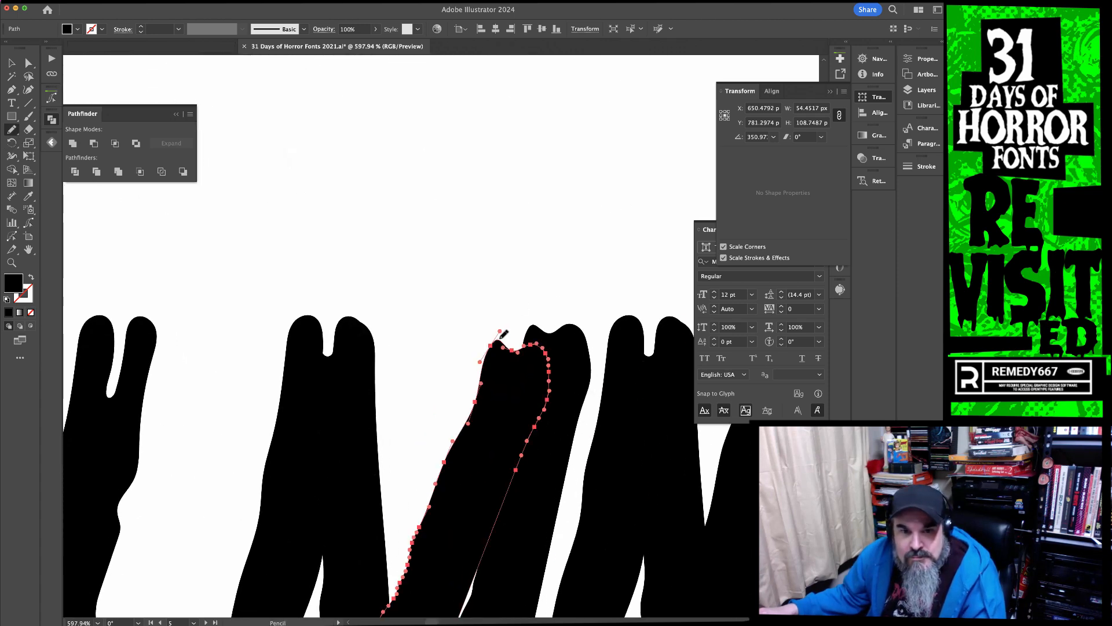
drag(549, 344, 549, 345)
drag(574, 496, 555, 291)
mouse_move(476, 488)
mouse_down()
mouse_move(421, 484)
mouse_move(457, 389)
mouse_up()
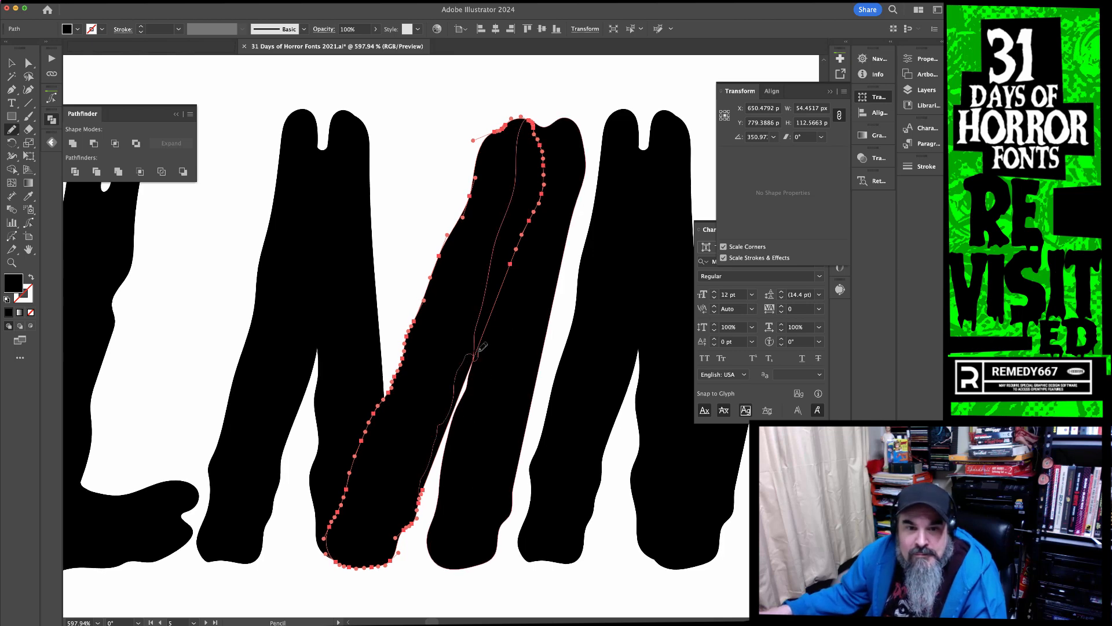
drag(485, 336, 486, 335)
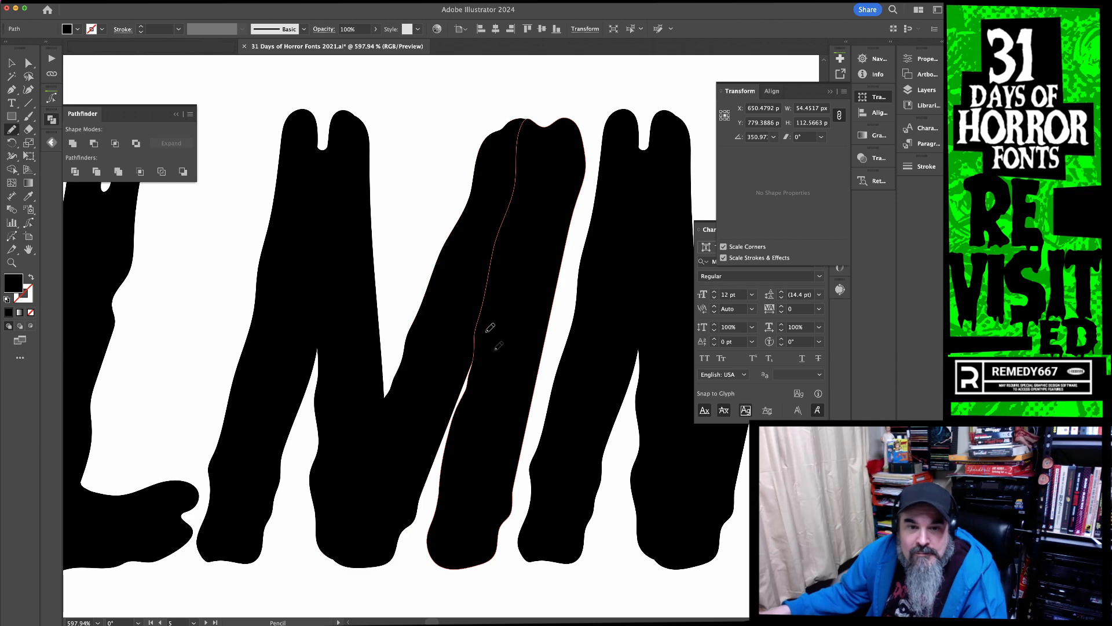
super+click(542, 393)
super+click(463, 356)
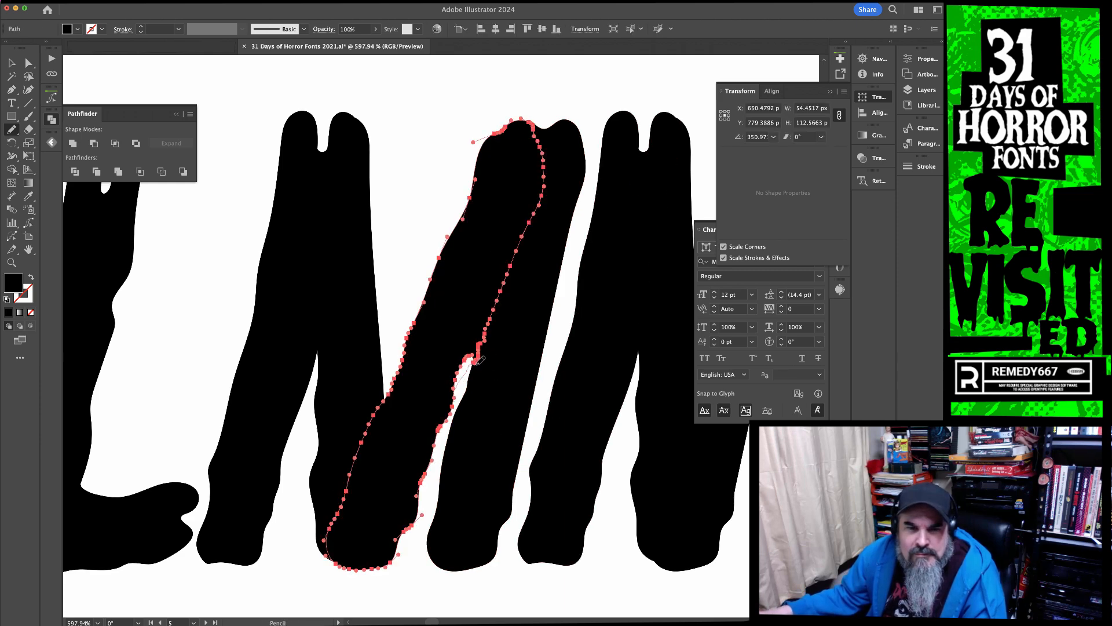
super+click(393, 291)
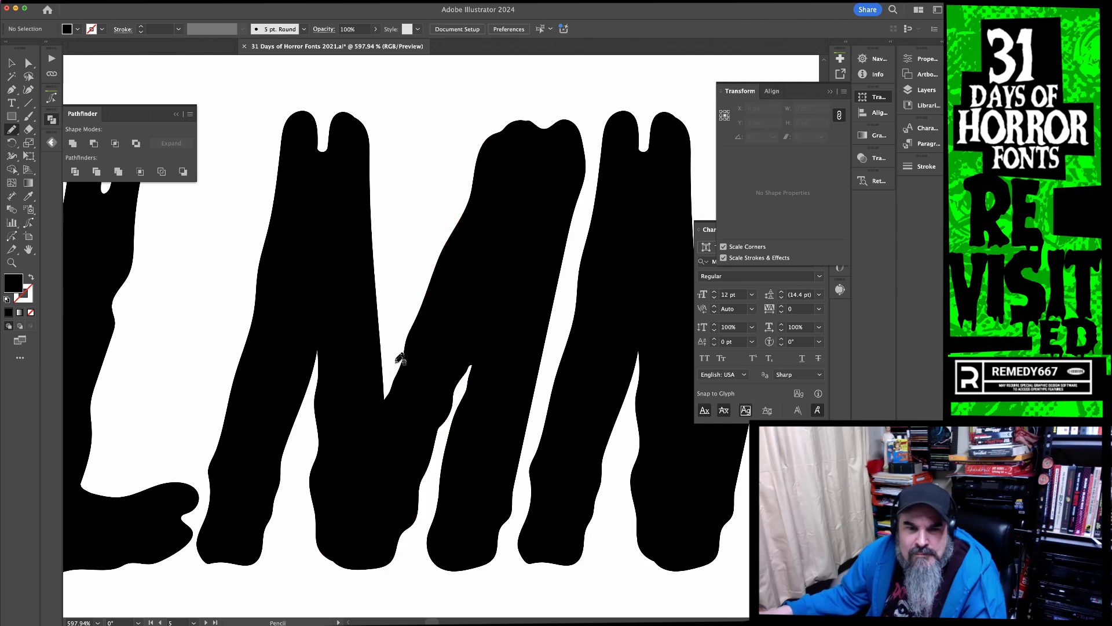
super+click(446, 457)
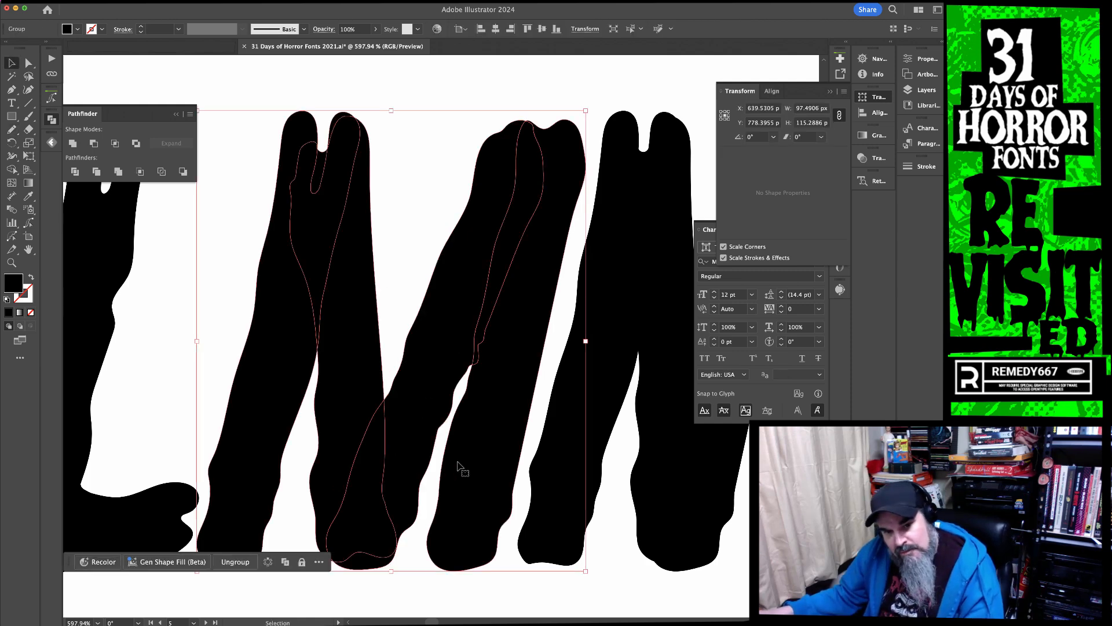
Duplicate the E to the start of the alphabet row, directly left of the C
alt+super+click(475, 469)
alt+super+click(475, 470)
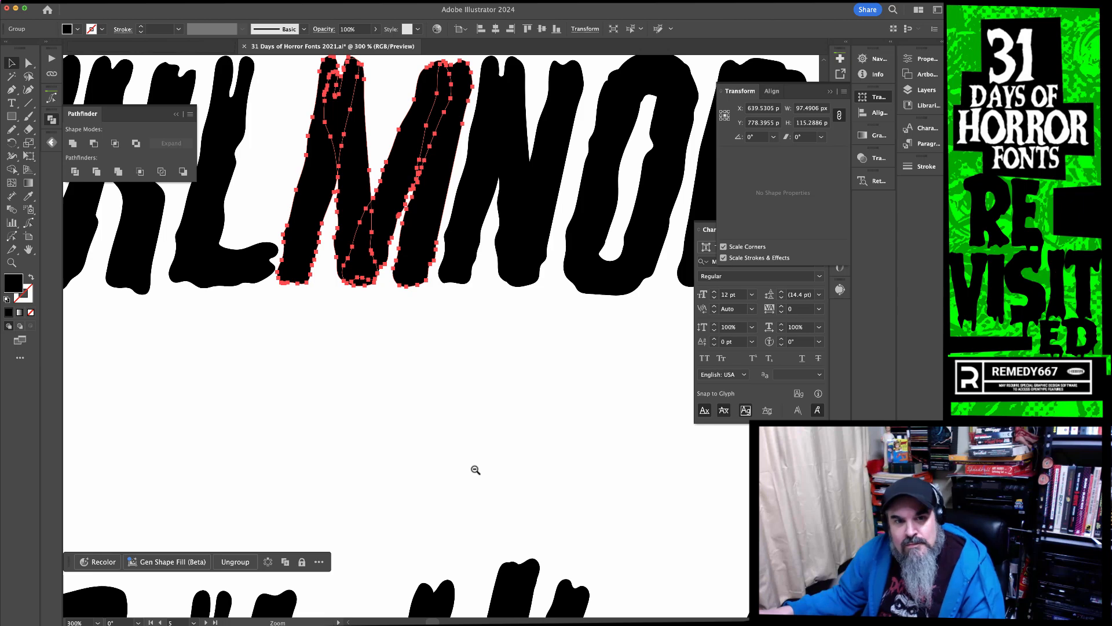
alt+super+click(475, 469)
drag(358, 344, 534, 512)
alt+super+click(406, 480)
alt+super+click(403, 480)
drag(348, 321, 525, 455)
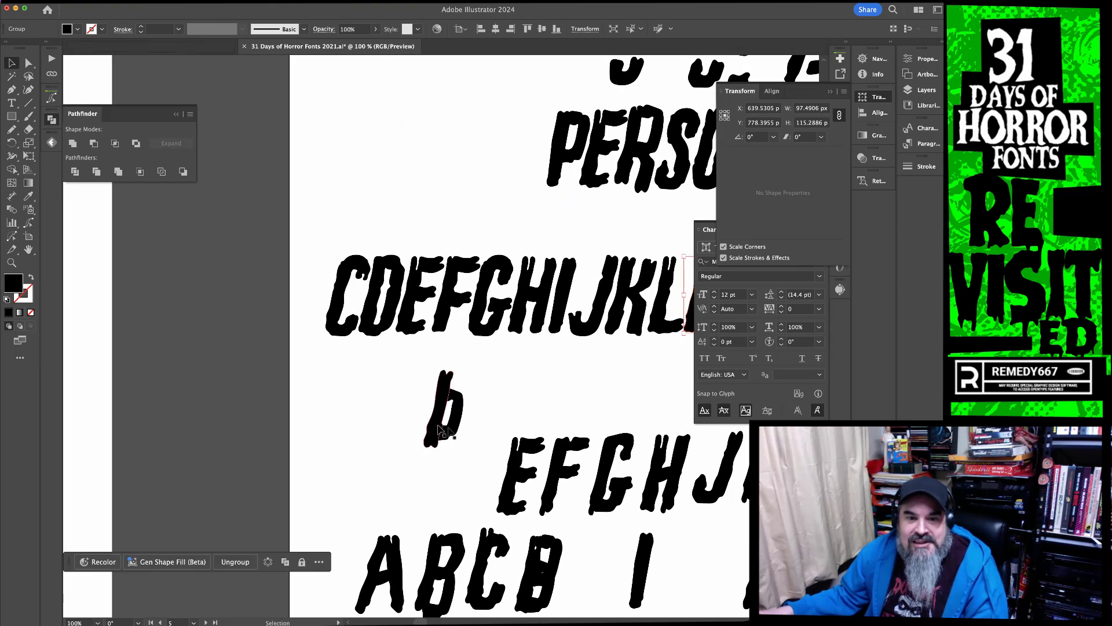
drag(507, 415, 464, 465)
click(471, 457)
drag(351, 407, 471, 422)
drag(443, 369, 335, 371)
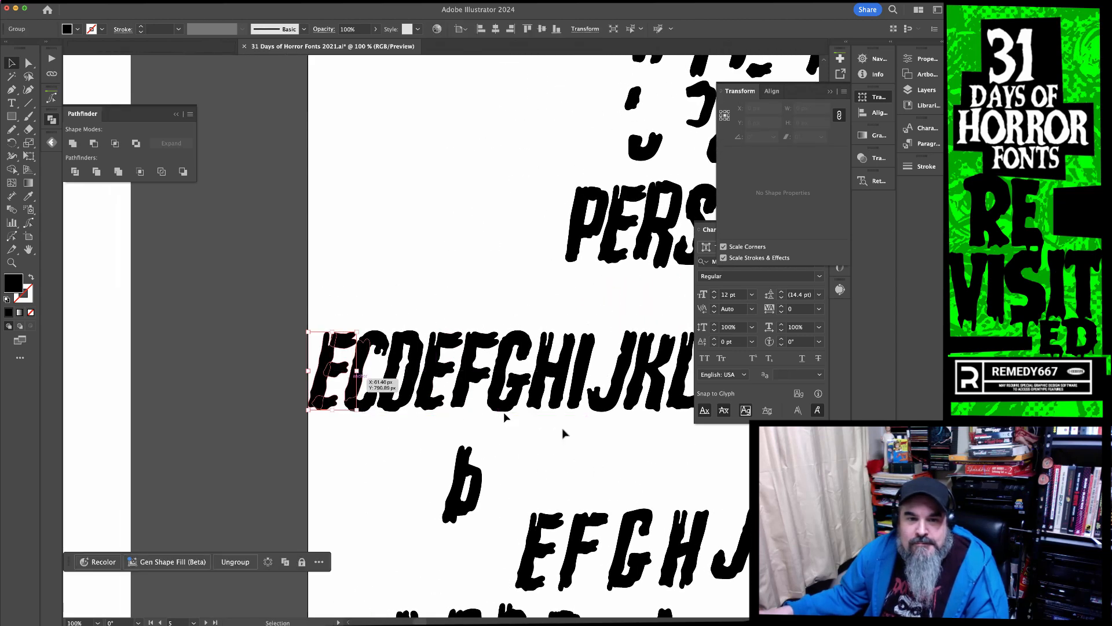
Duplicate the M straight across to the left of the copied E as the base for an A
scroll(580, 452, up, 3)
scroll(580, 452, right, 3)
click(653, 479)
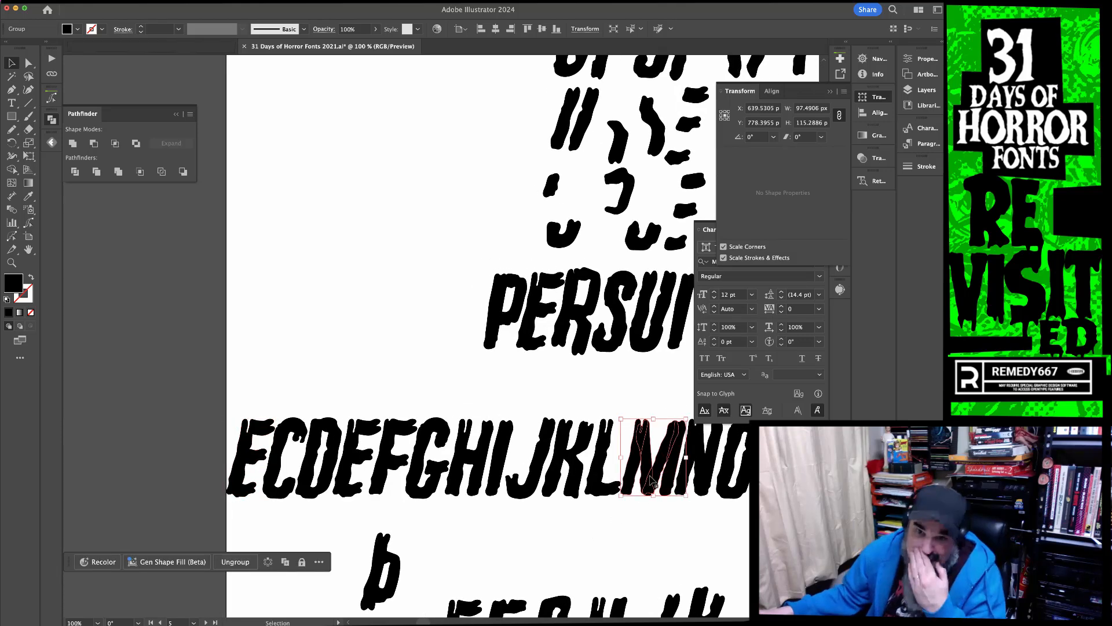
drag(650, 484, 206, 491)
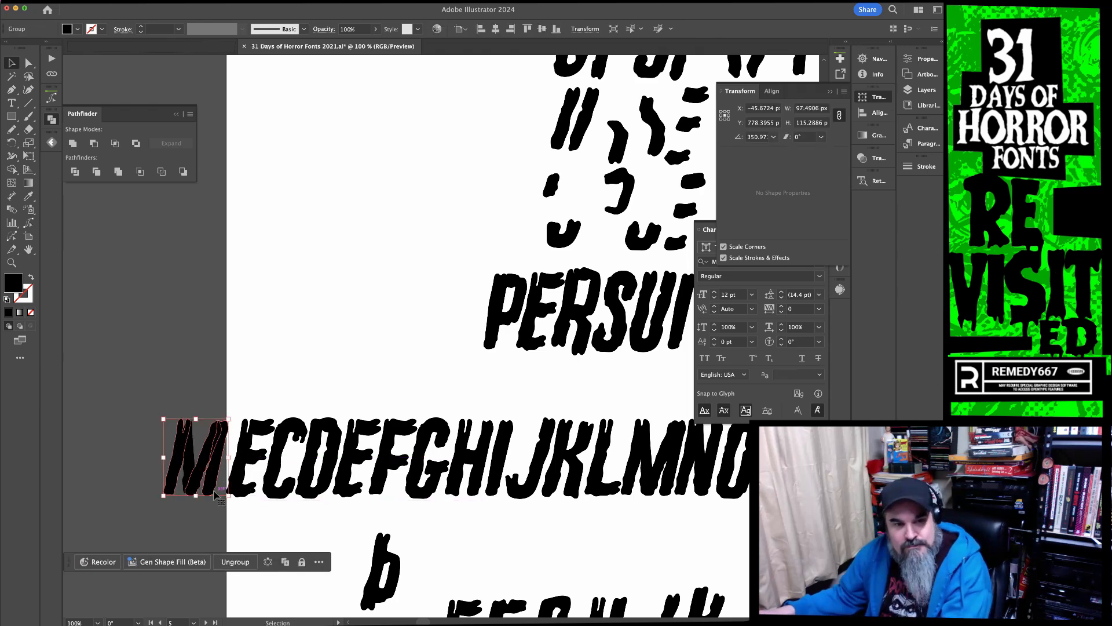
click(209, 514)
Delete the copied M's inner right stroke and outer right stem, keeping its first two strokes for the A
drag(200, 479, 469, 525)
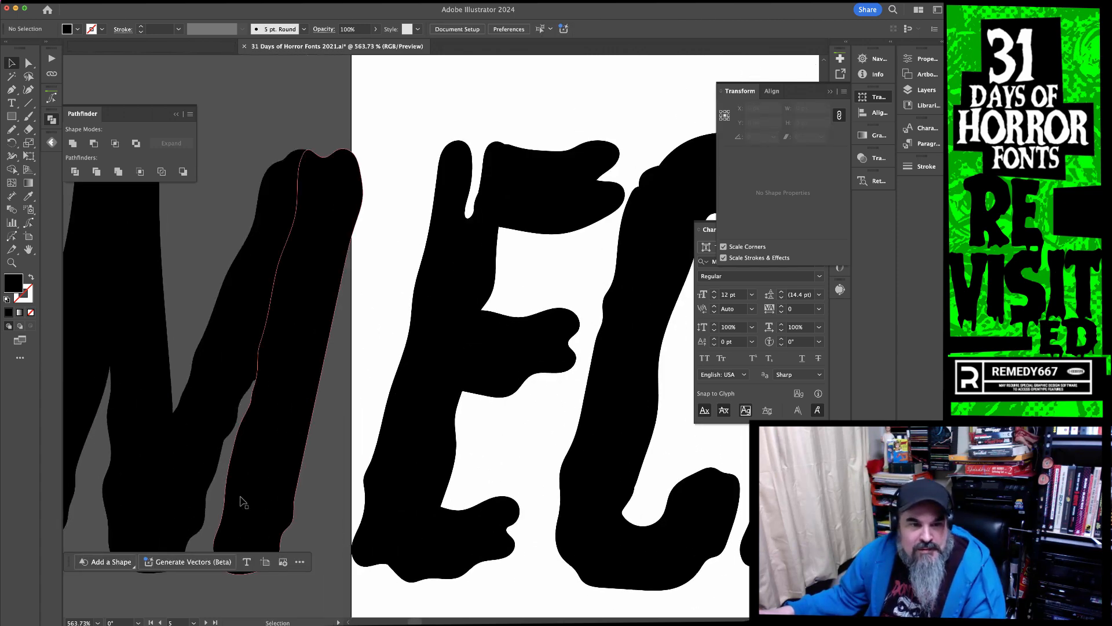
drag(261, 501, 471, 470)
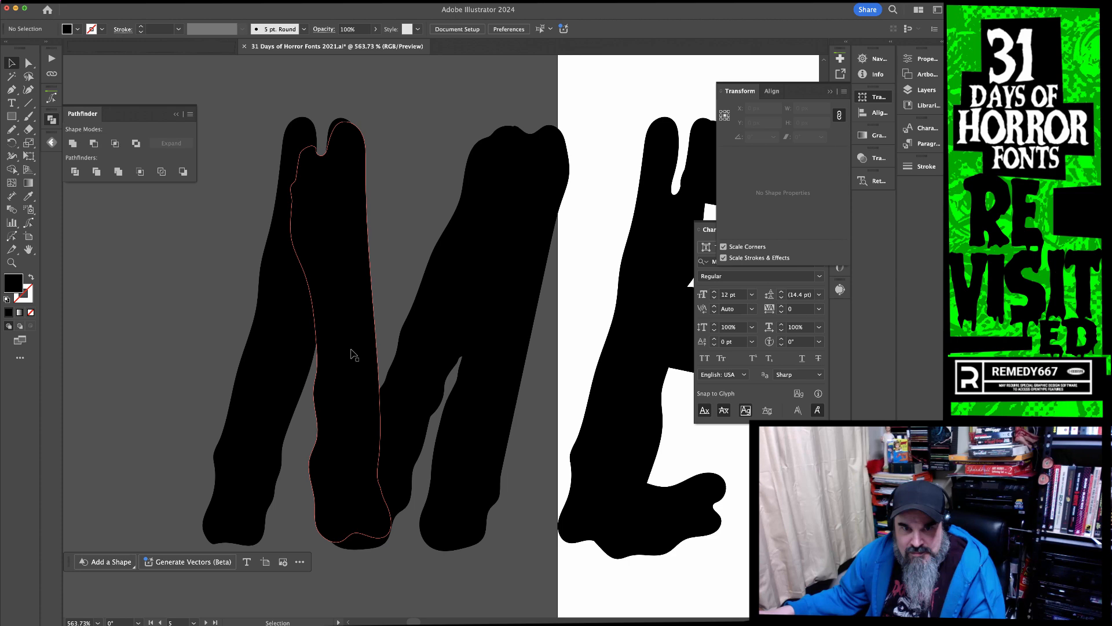
key(a)
click(409, 350)
key(Delete)
click(476, 385)
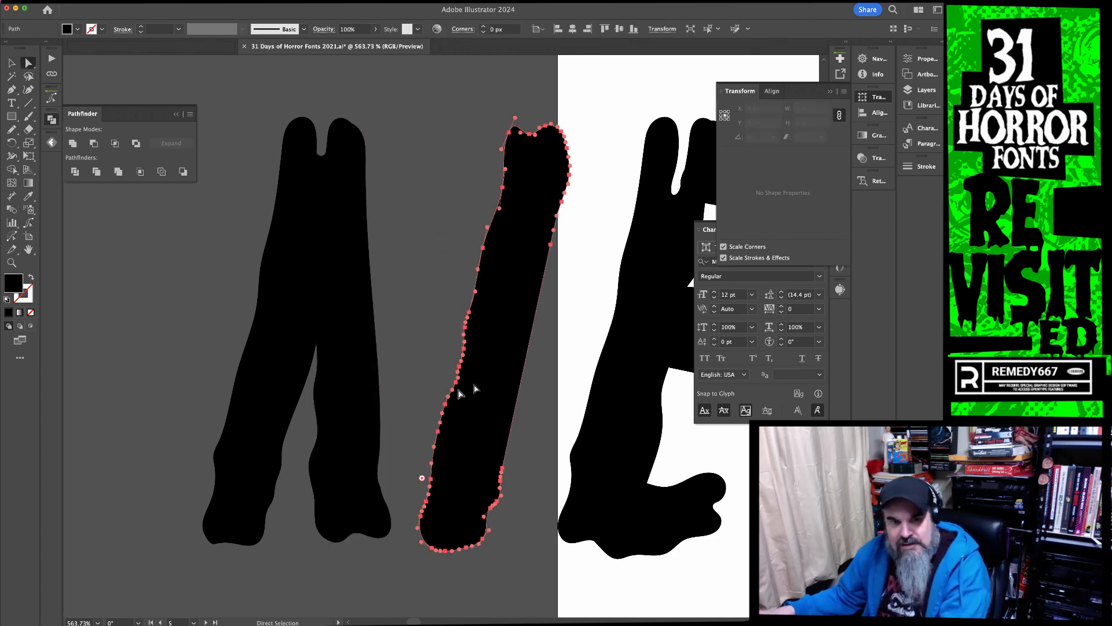
key(Delete)
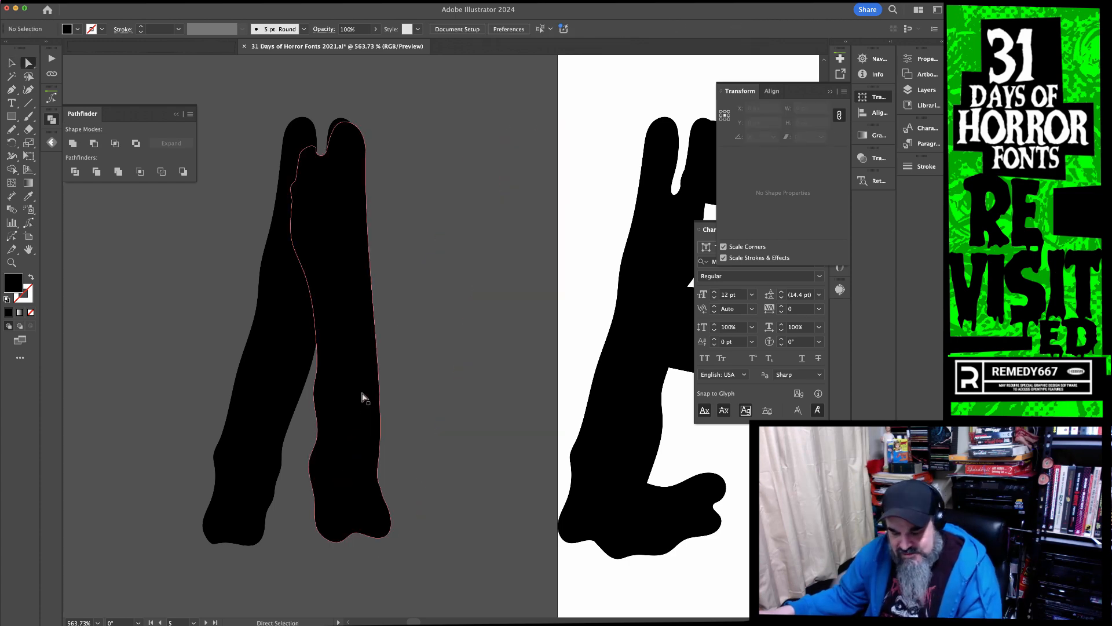
Rotate the A's right stroke counterclockwise so its foot spreads away from the left stroke
click(362, 398)
key(r)
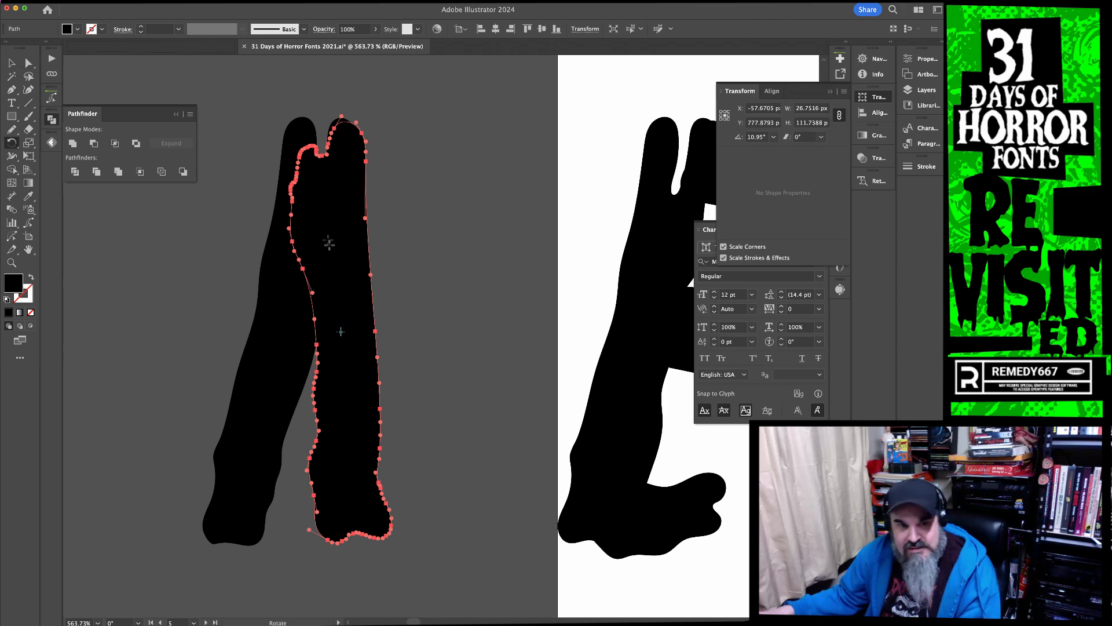
drag(530, 485, 571, 466)
key(v)
Group the A's two strokes and rotate the group slightly clockwise to match the alphabet's slant
click(277, 392)
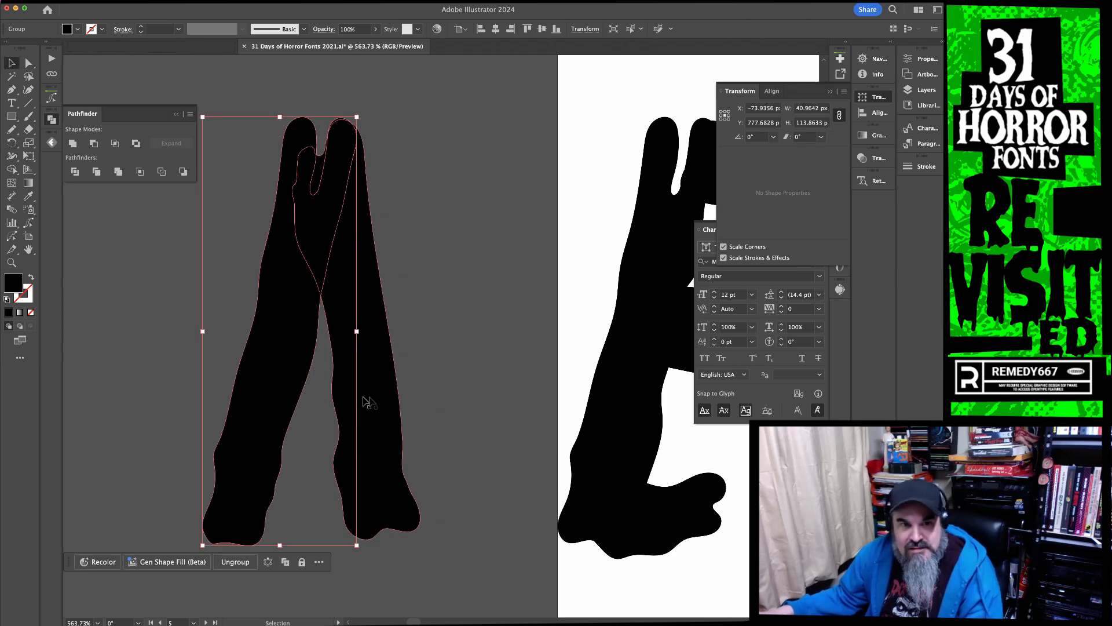
shift+click(379, 401)
key(super+g)
key(r)
drag(442, 432, 472, 452)
scroll(637, 301, right, 5)
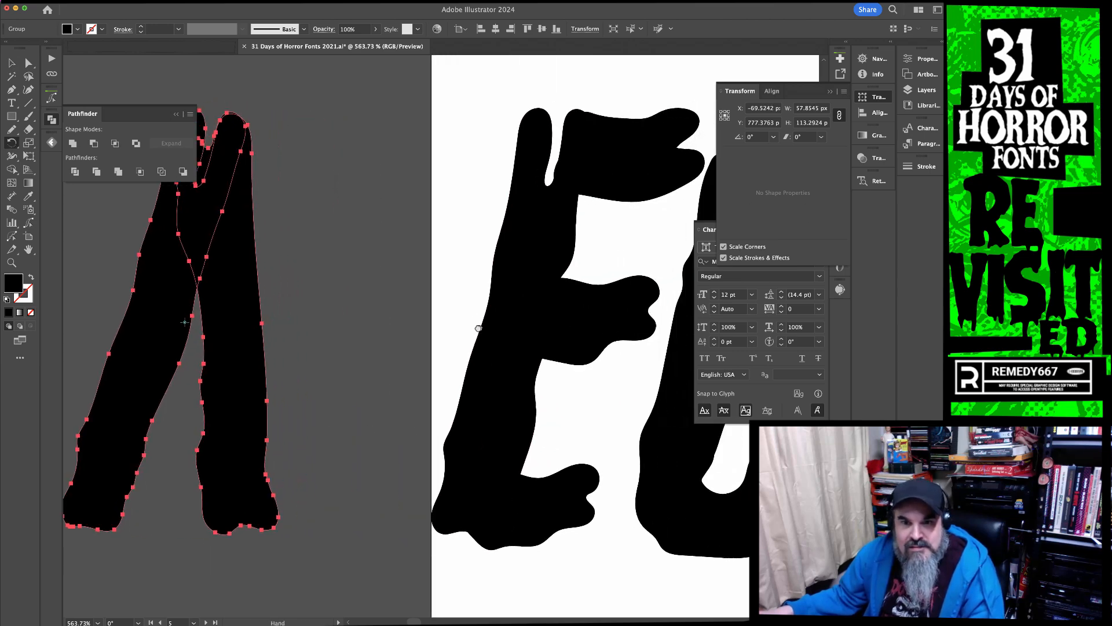
Shear the grouped A strokes so the letter leans further right, matching the alphabet's slant
click(806, 139)
key(Up)
key(Up)
key(Up)
key(Up)
key(Up)
key(Up)
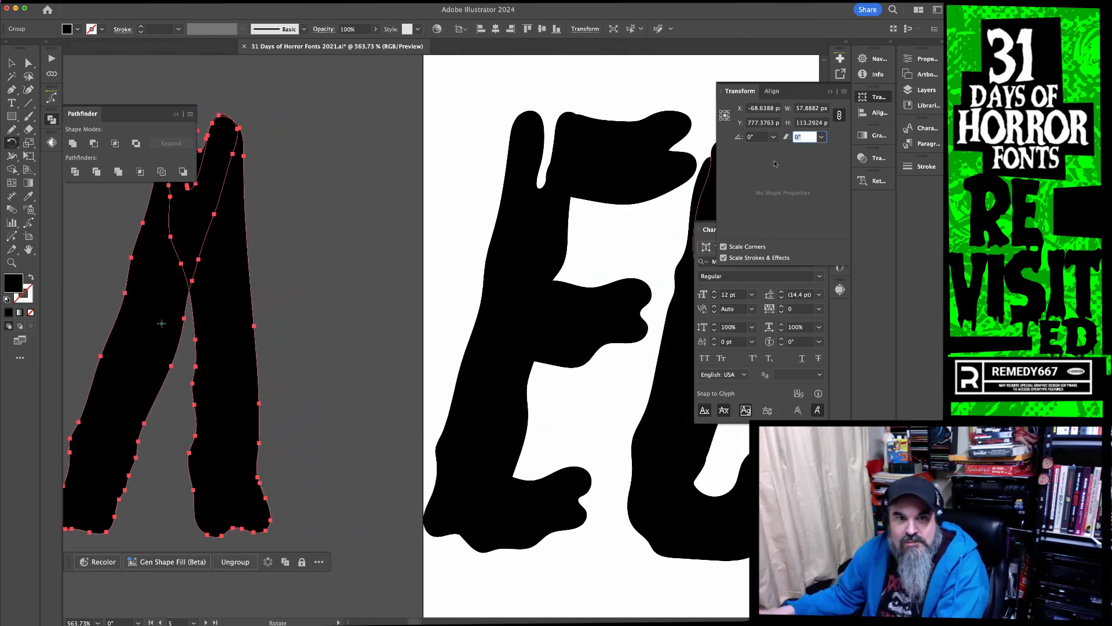
key(Up)
key(Up)
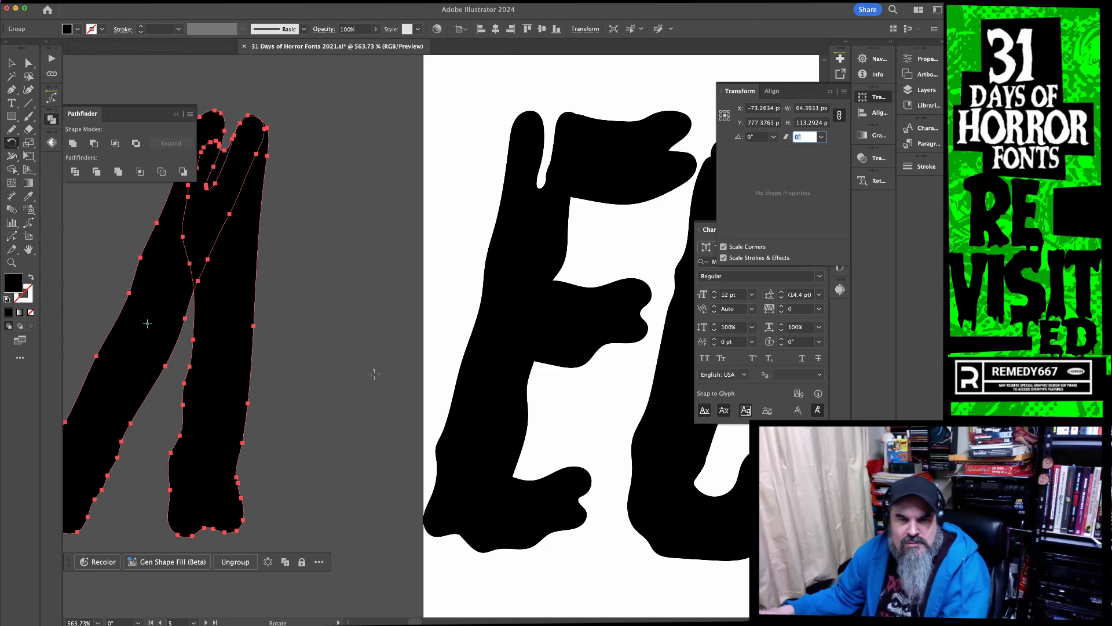
super+click(372, 372)
key(v)
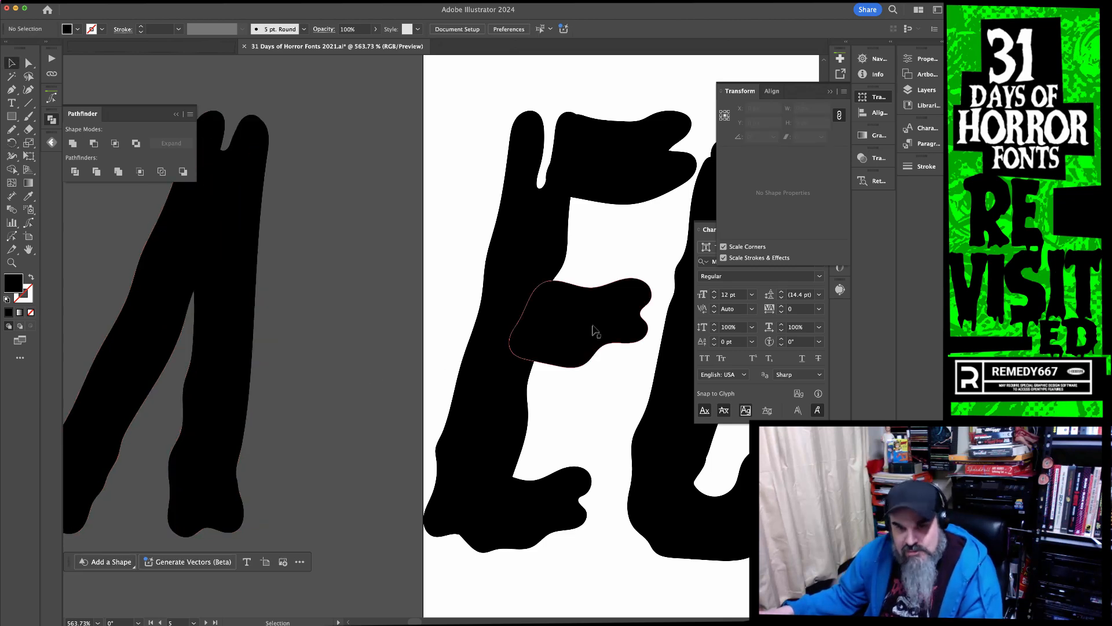
Ungroup the E beside the A into its separate stem and arm shapes
click(605, 327)
key(a)
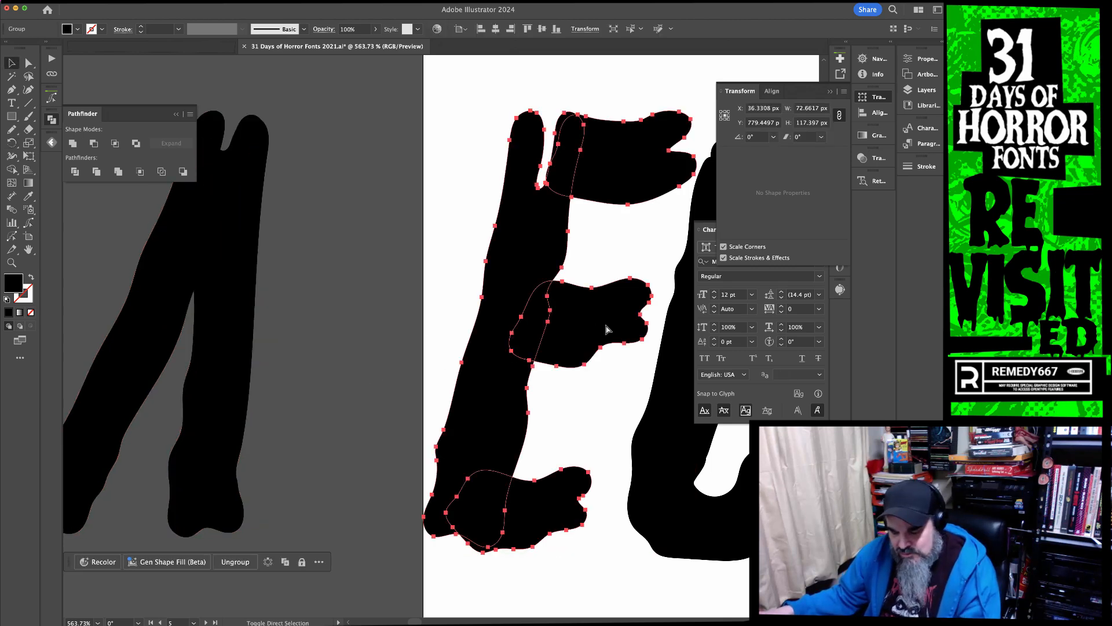
key(shift+super+g)
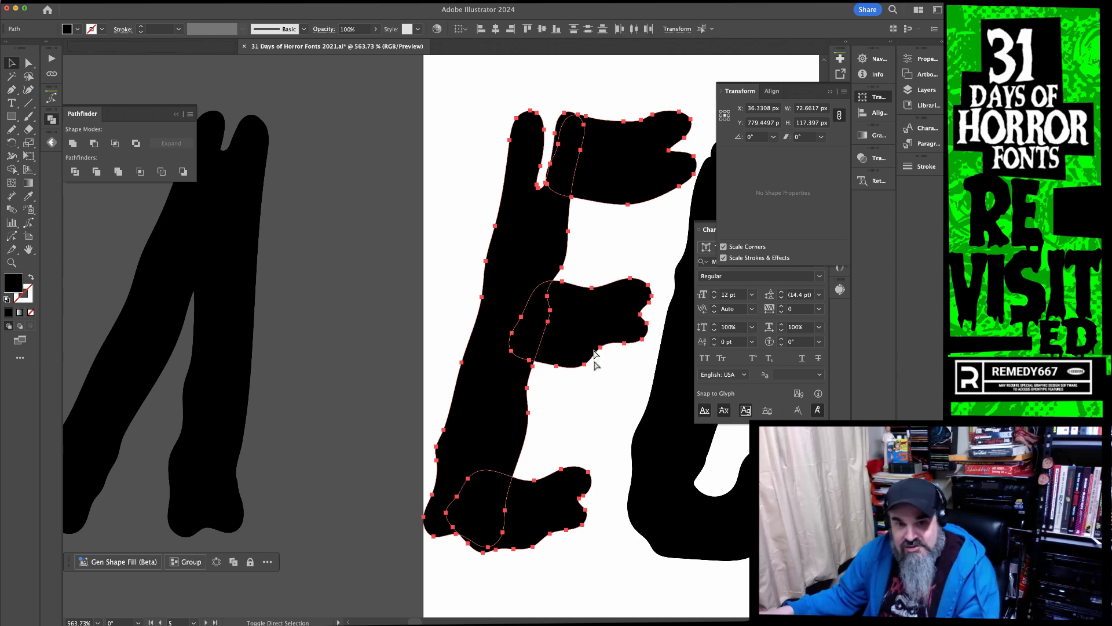
Move the E's middle arm across to the A and position it between the two legs as the crossbar
key(a)
click(605, 326)
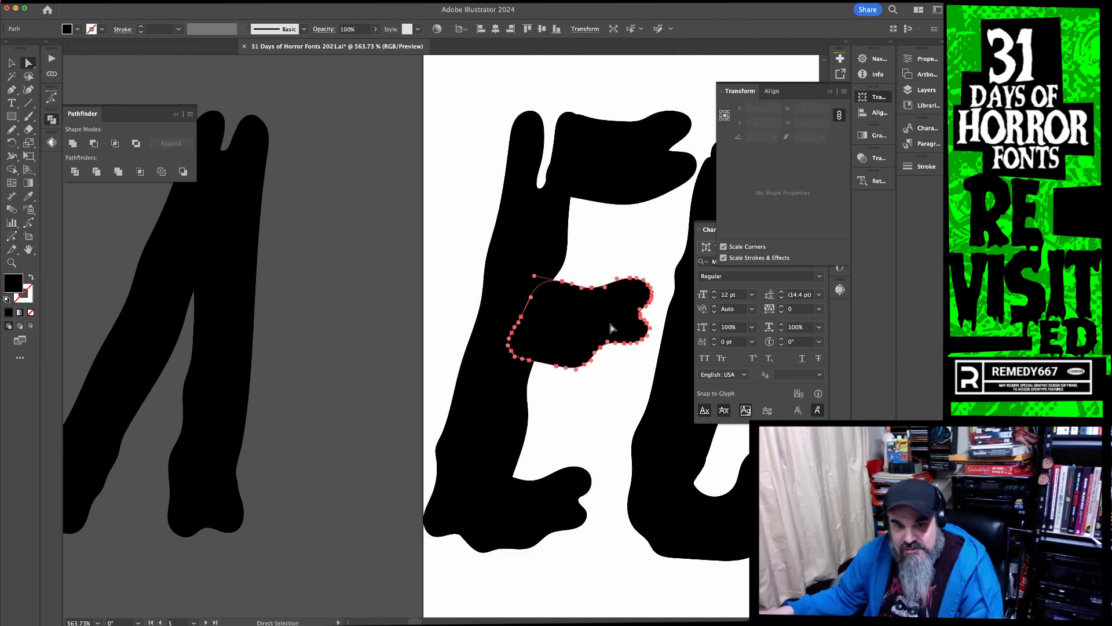
drag(605, 327, 193, 426)
click(260, 467)
key(v)
drag(260, 467, 159, 445)
click(314, 424)
alt+super+click(472, 439)
alt+super+click(471, 440)
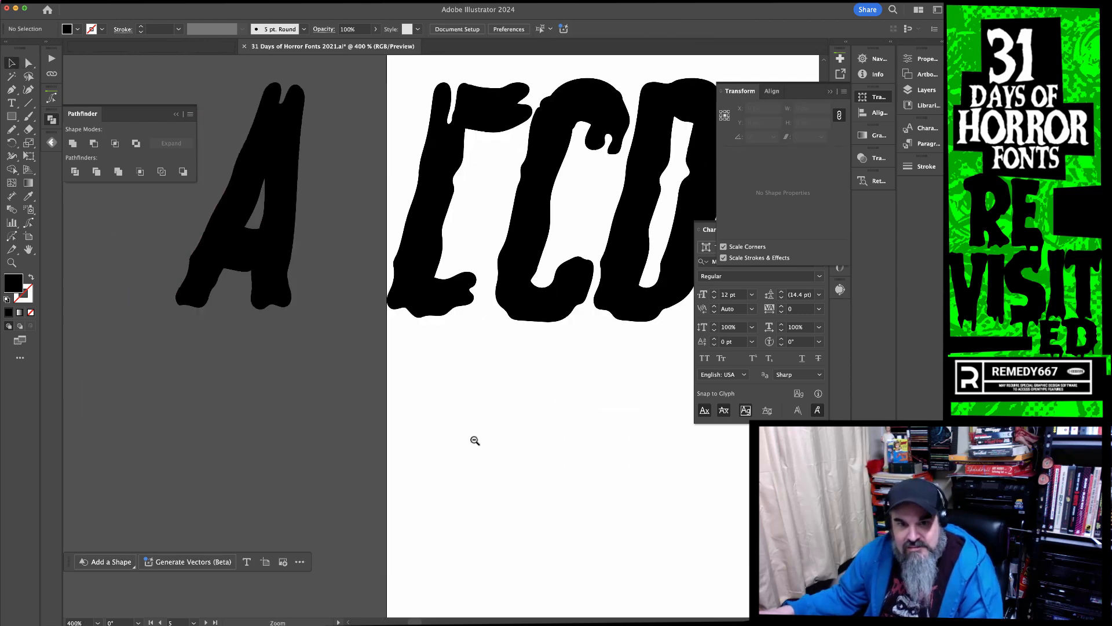
alt+super+click(474, 442)
Copy the lowercase b's bowl onto the E's stem and duplicate it above, forming the B's lower and upper bowls
drag(541, 303, 391, 435)
alt+super+click(482, 429)
alt+super+click(484, 429)
drag(541, 295, 411, 503)
drag(359, 533, 320, 386)
drag(279, 342, 525, 363)
drag(508, 424, 551, 229)
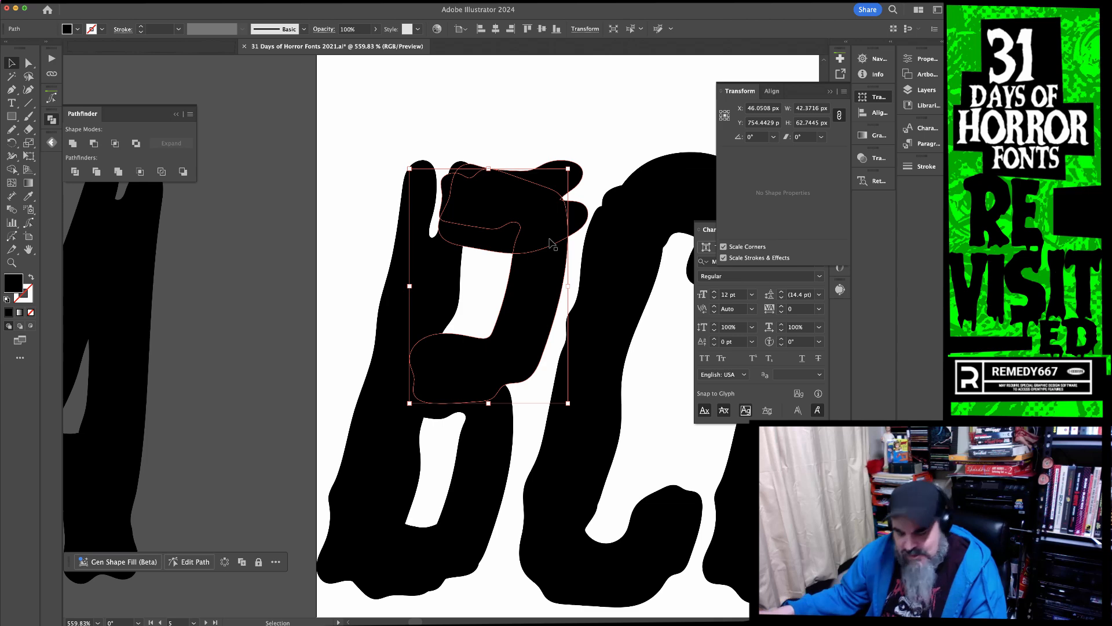
Redraw the forked end of the B's top arm with the Pencil tool, trimming it inside the upper bowl
key(n)
super+click(566, 233)
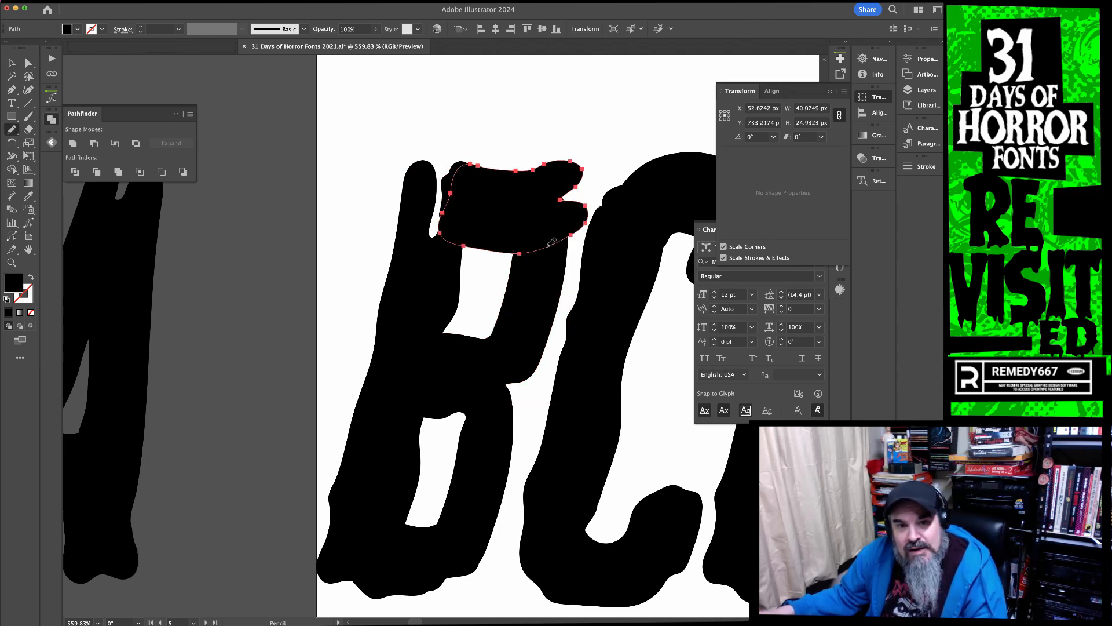
drag(497, 166, 539, 205)
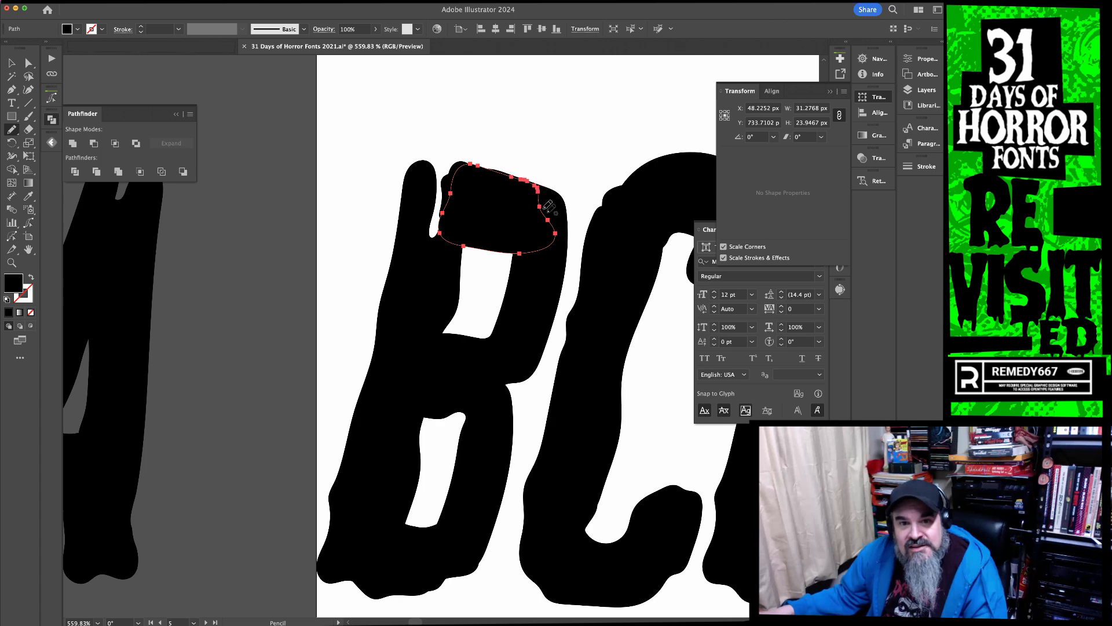
Redraw the upper bowl's outer lower corner with the Pencil tool so it curves in towards the lower bowl
super+click(535, 328)
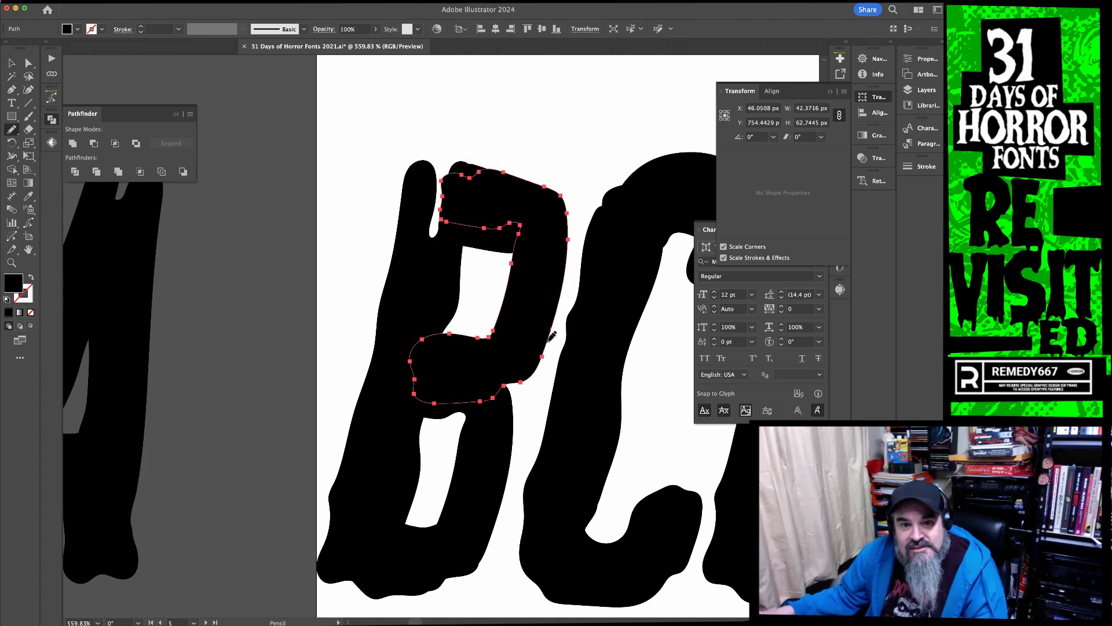
drag(497, 392, 493, 397)
super+click(523, 393)
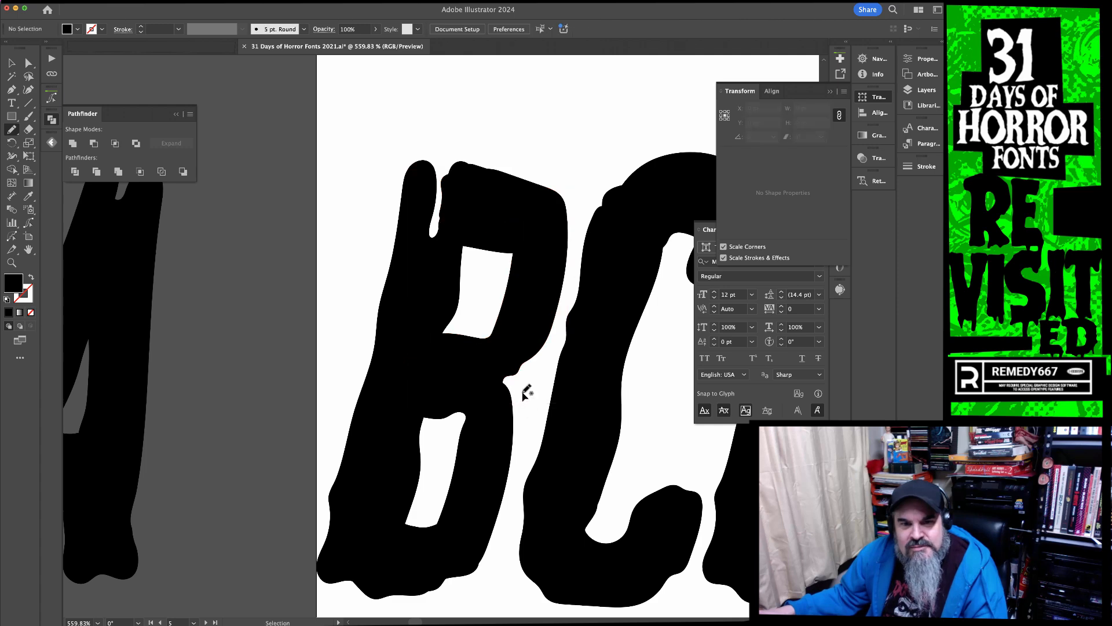
Reshape the inner edge of the B's upper bowl with the Pencil tool, rounding the counter's corners
super+click(479, 333)
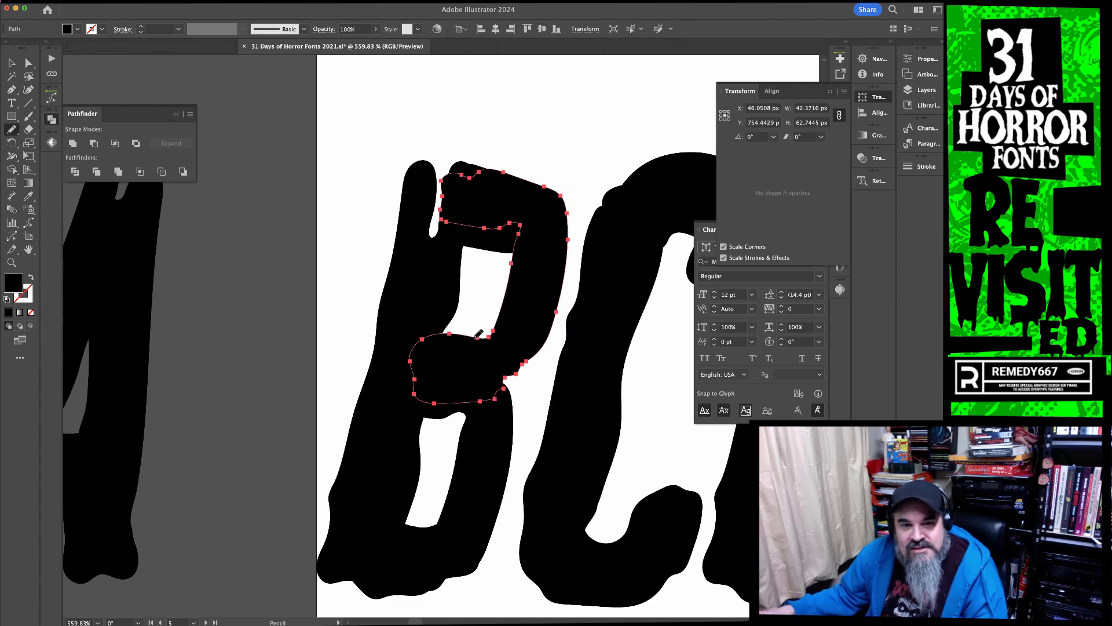
drag(428, 334, 451, 332)
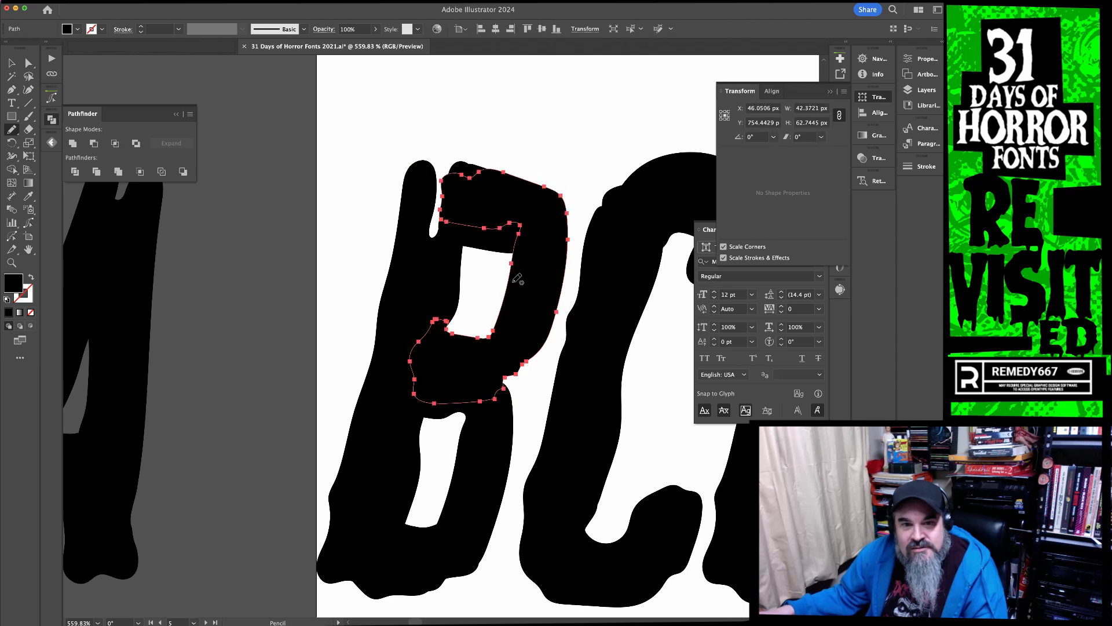
drag(491, 250, 463, 224)
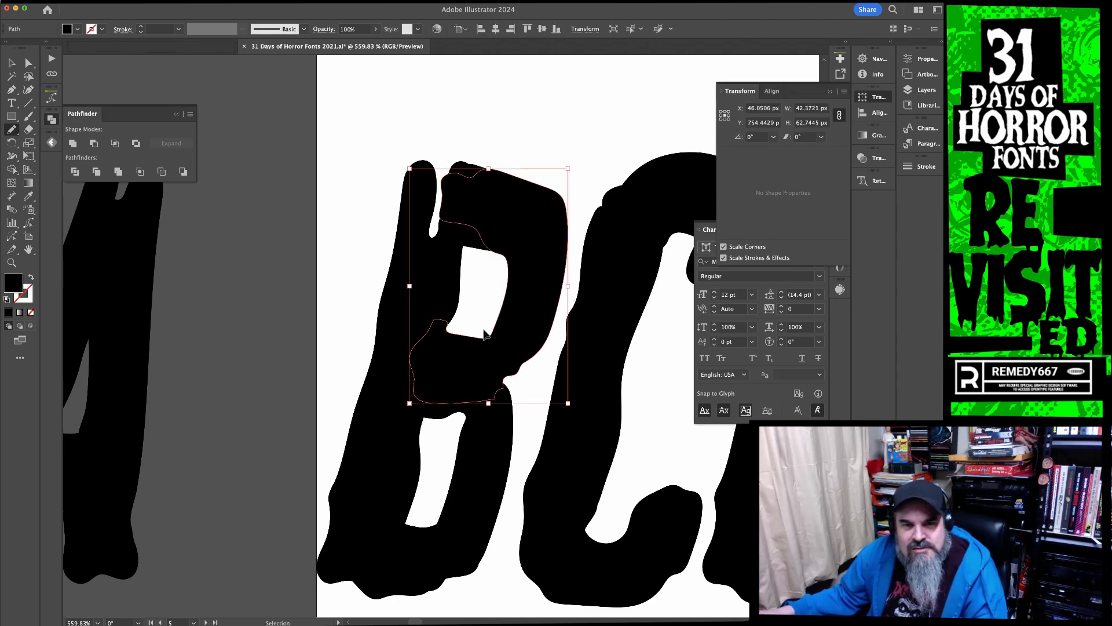
scroll(480, 378, up, 1)
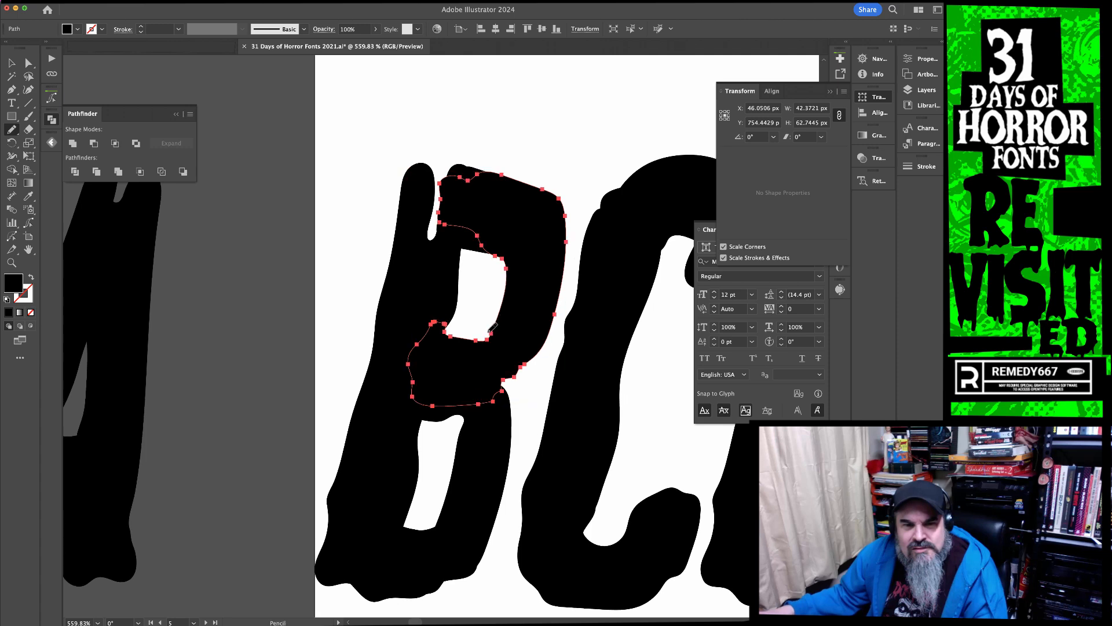
Redraw the upper inner edge of the B's lower bowl with the Pencil tool to raise the top of its counter
super+click(467, 427)
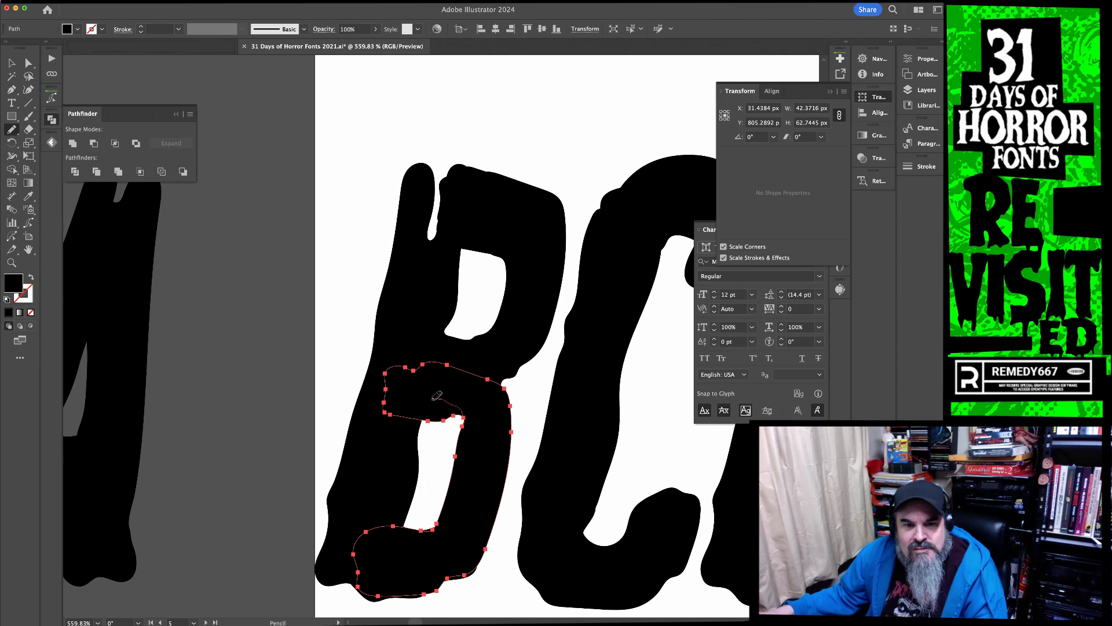
drag(386, 392, 385, 394)
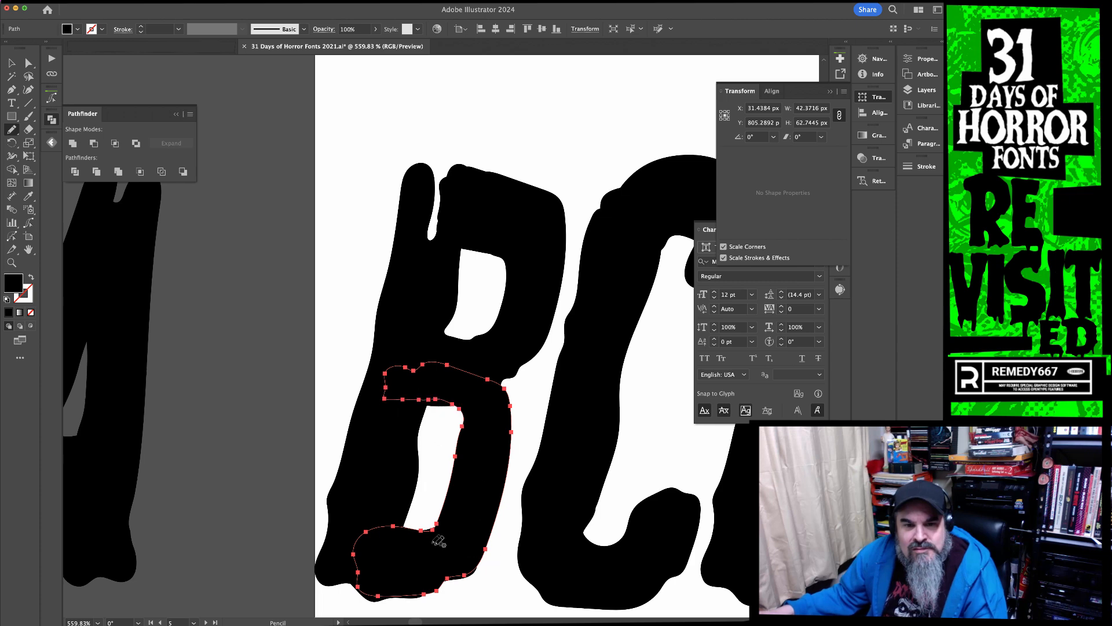
super+click(497, 600)
Refine the upper counter's bottom edge where the upper bowl meets the stem, using the Pencil tool
drag(513, 544, 570, 490)
drag(531, 375, 724, 492)
super+click(672, 545)
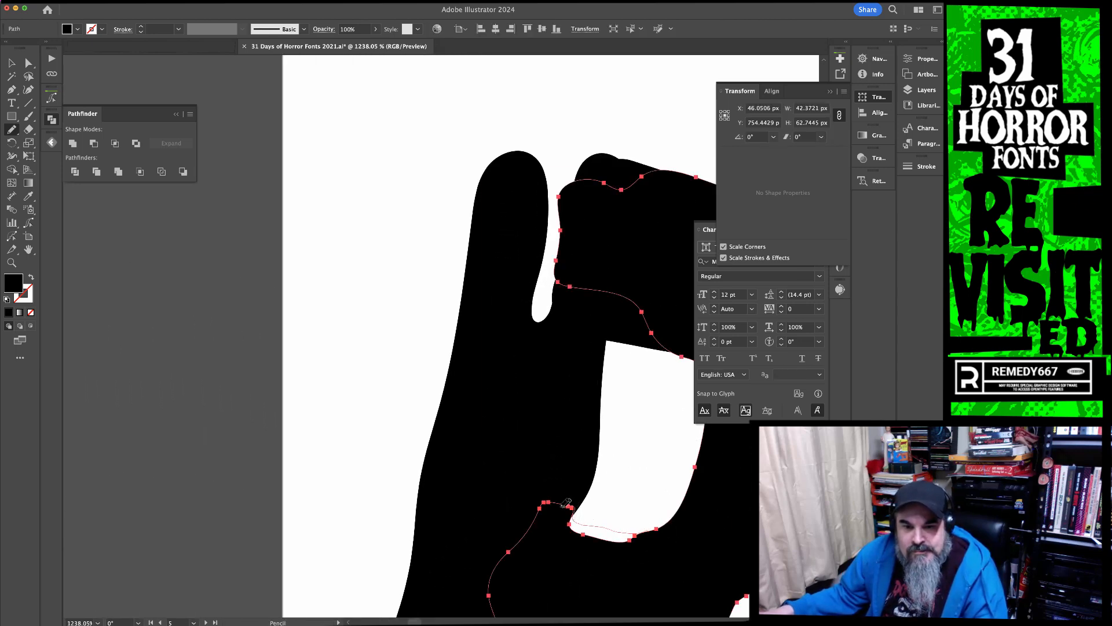
drag(563, 507, 561, 504)
super+click(635, 499)
Delete the leftover E top arm overlapping the B's upper bowl
drag(732, 553, 432, 541)
drag(629, 561, 324, 437)
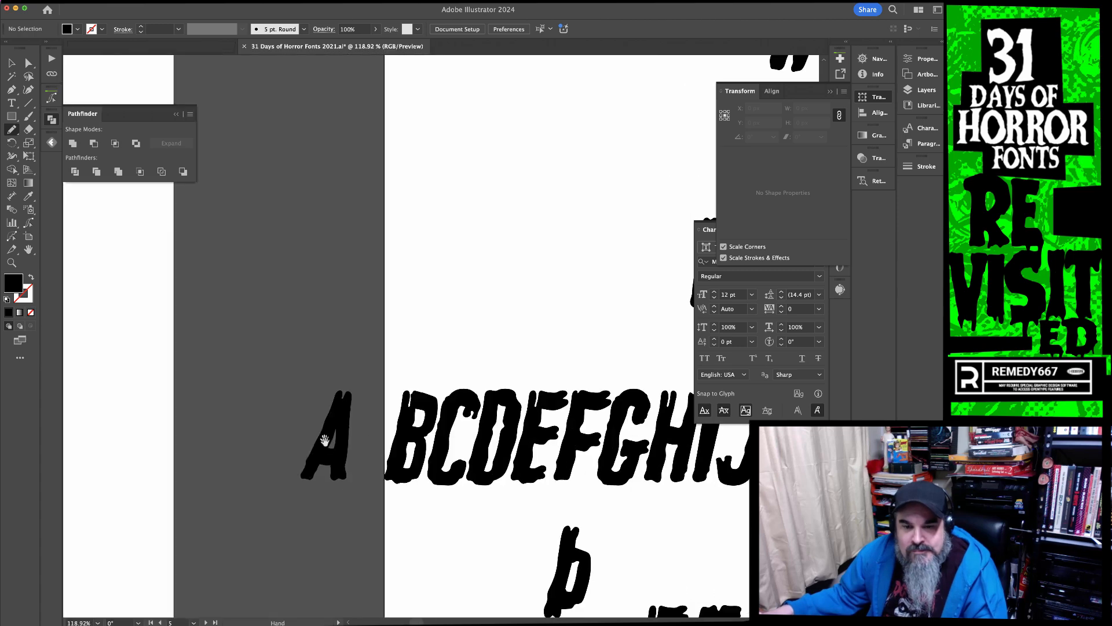
drag(392, 416, 561, 484)
drag(520, 449, 588, 484)
drag(560, 423, 515, 326)
super+click(484, 189)
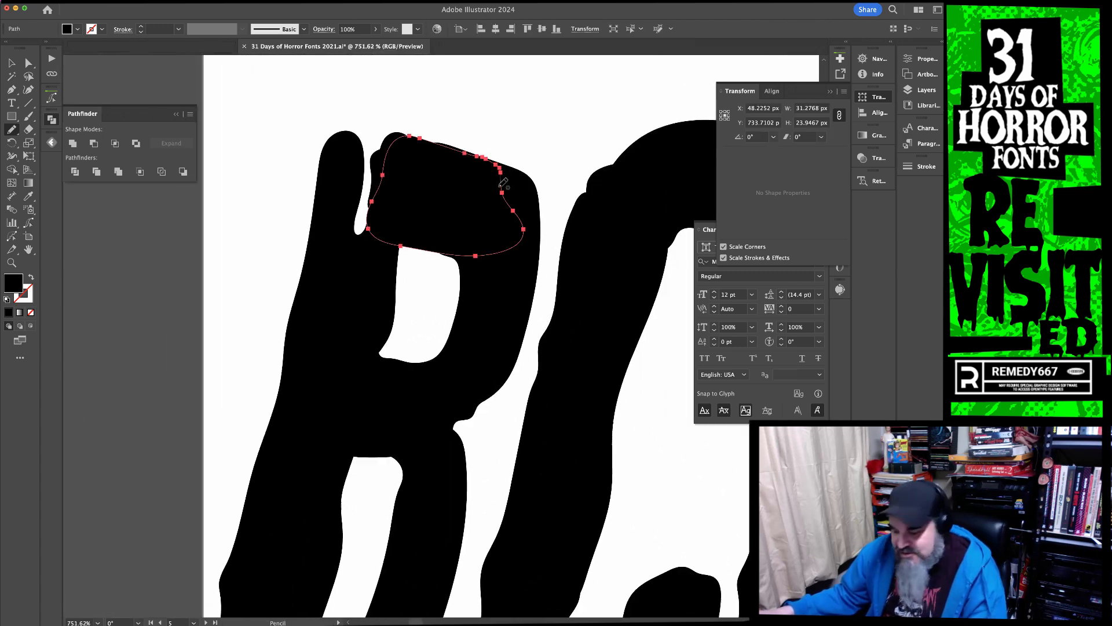
key(BackSpace)
Round the upper bowl's outer shoulder with the Pencil tool and extend its upper inner edge into the stem
super+click(458, 152)
drag(455, 147, 486, 163)
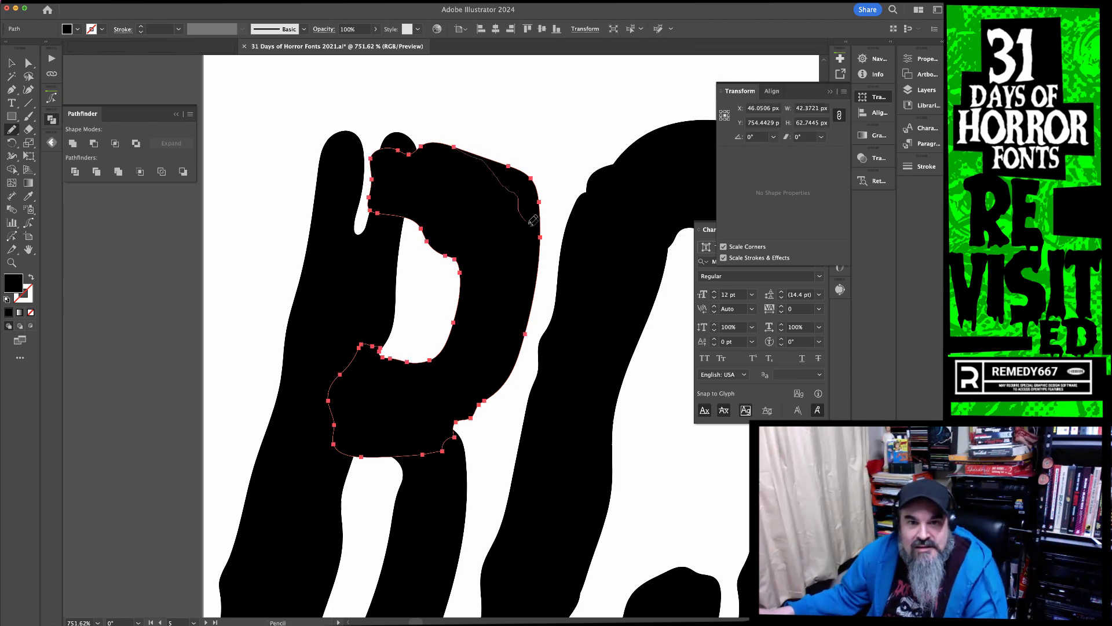
drag(542, 250, 538, 278)
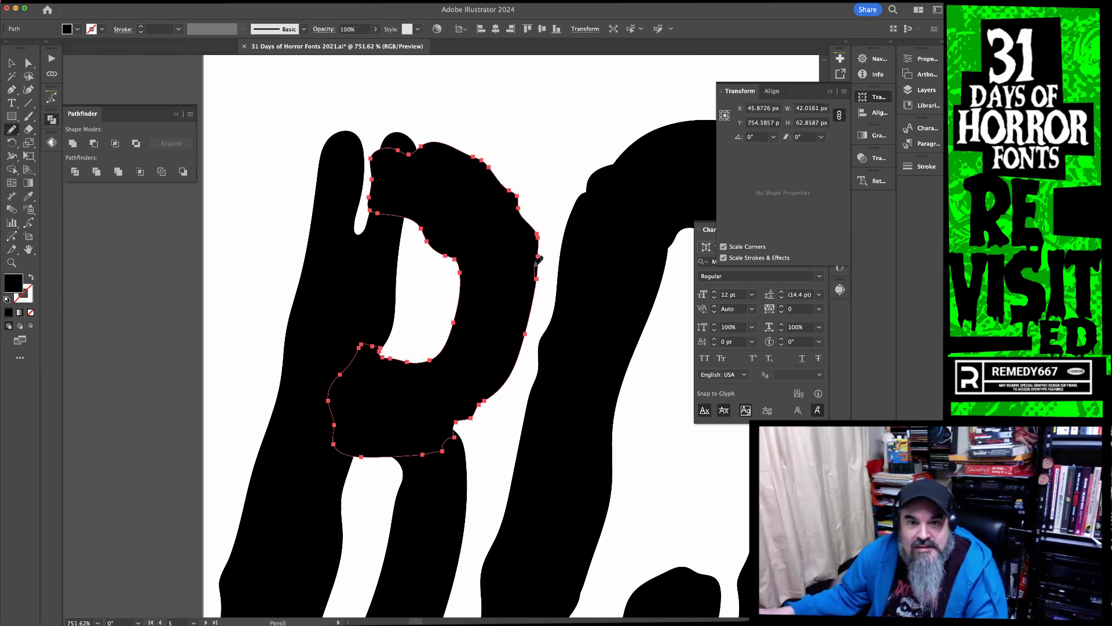
drag(520, 197, 518, 195)
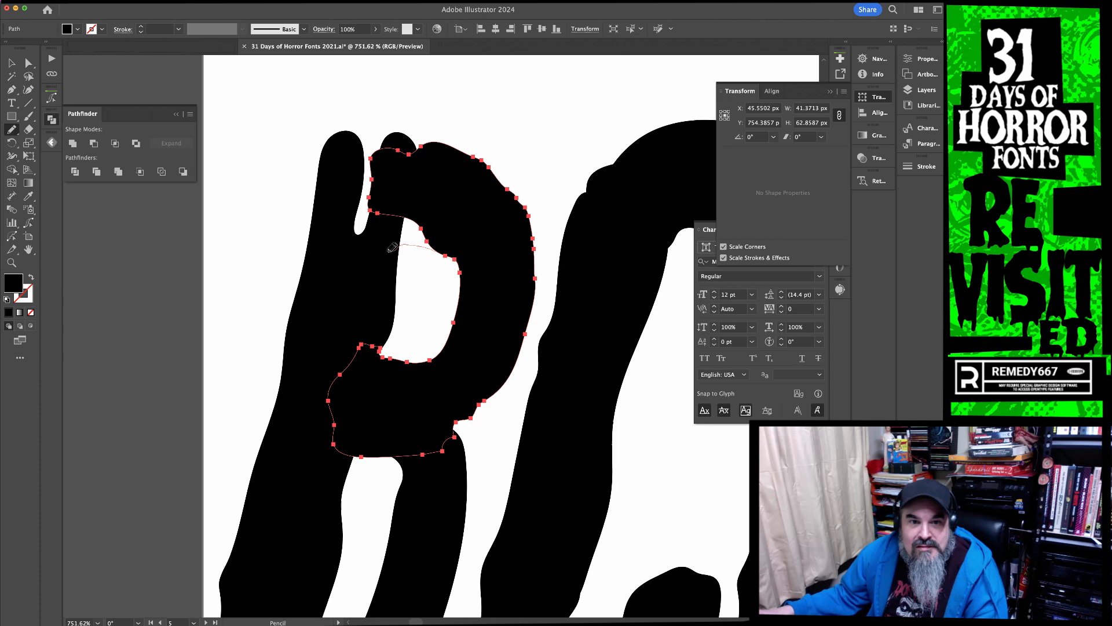
drag(375, 237, 381, 197)
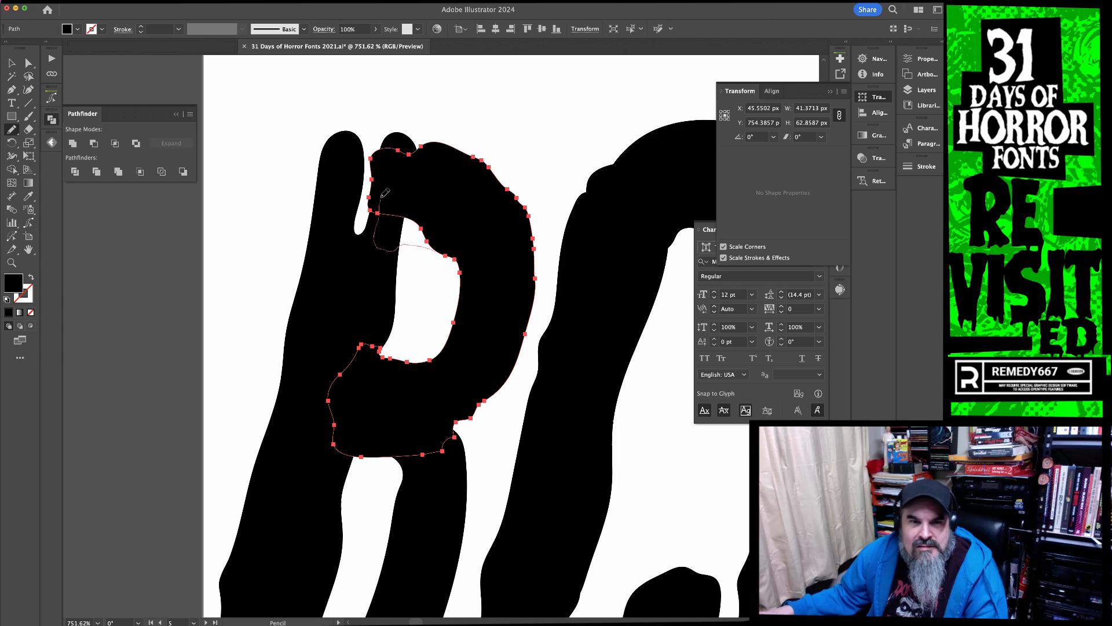
drag(391, 148, 397, 149)
Redraw the B stem's top with the Pencil tool, filling the deep notch and extending the stem over the upper bowl
super+click(386, 144)
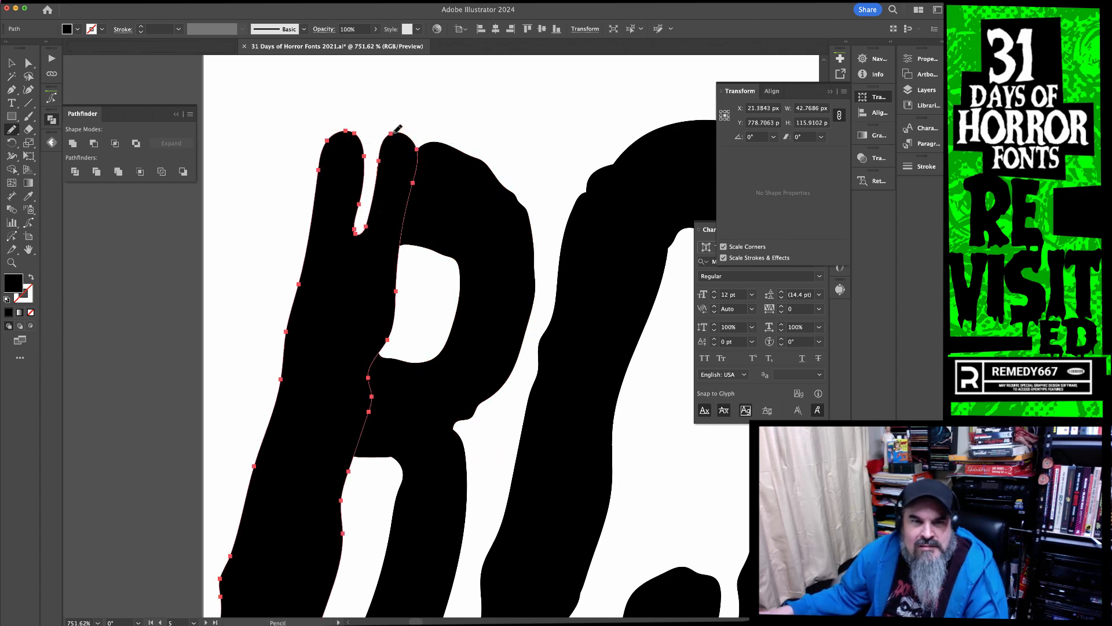
drag(366, 139, 396, 143)
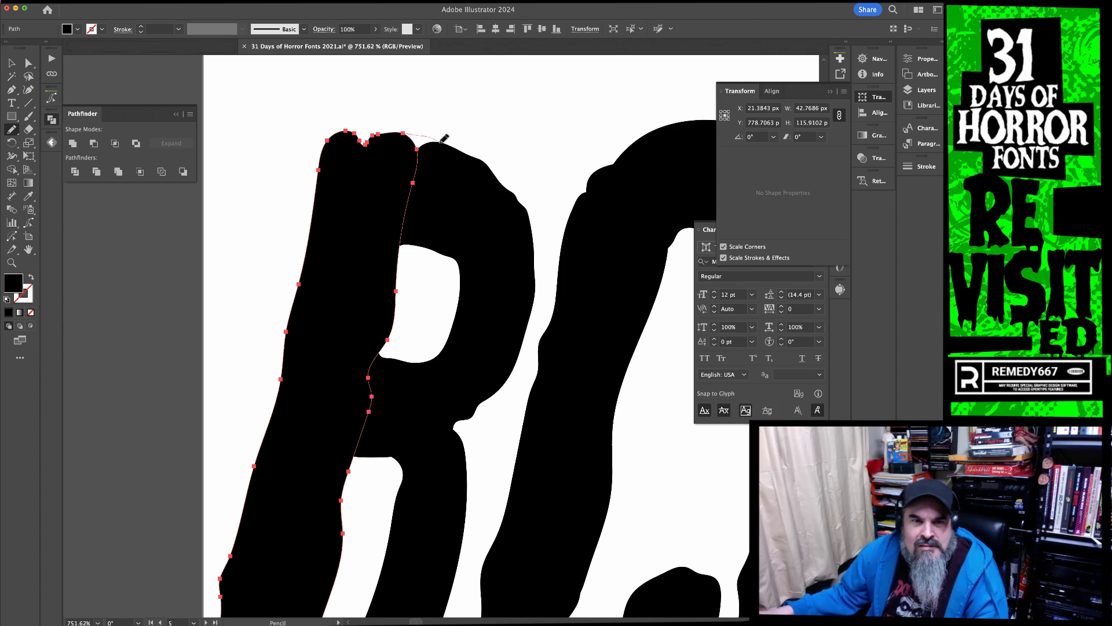
drag(408, 212, 404, 215)
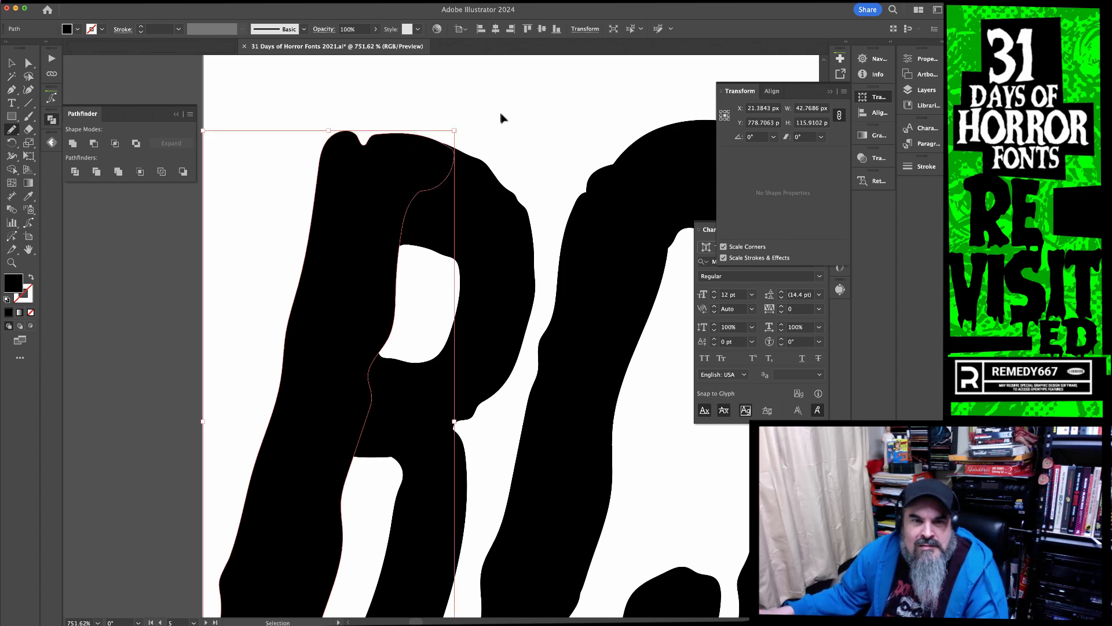
super+click(503, 115)
drag(508, 346, 324, 350)
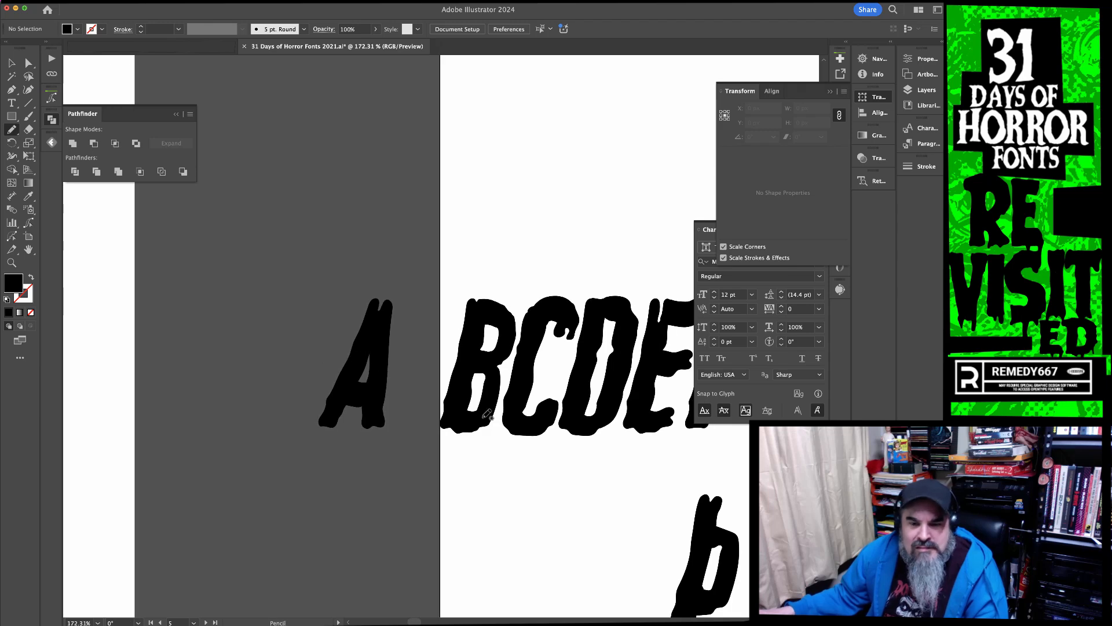
Move the B's upper bowl slightly left, further into the stem
key(v)
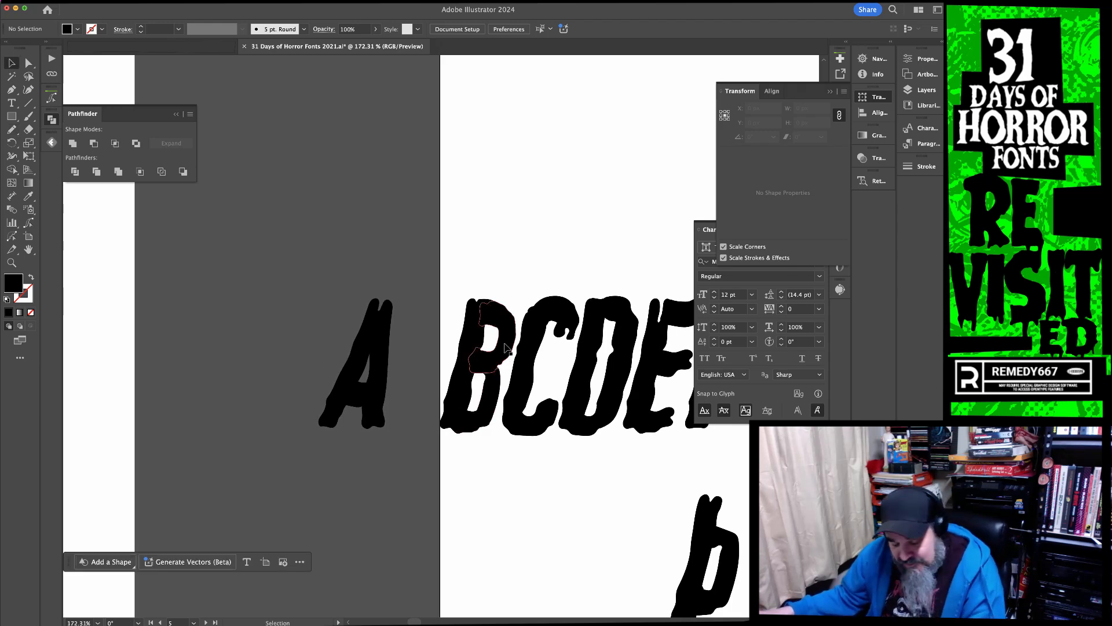
key(a)
drag(478, 307, 459, 319)
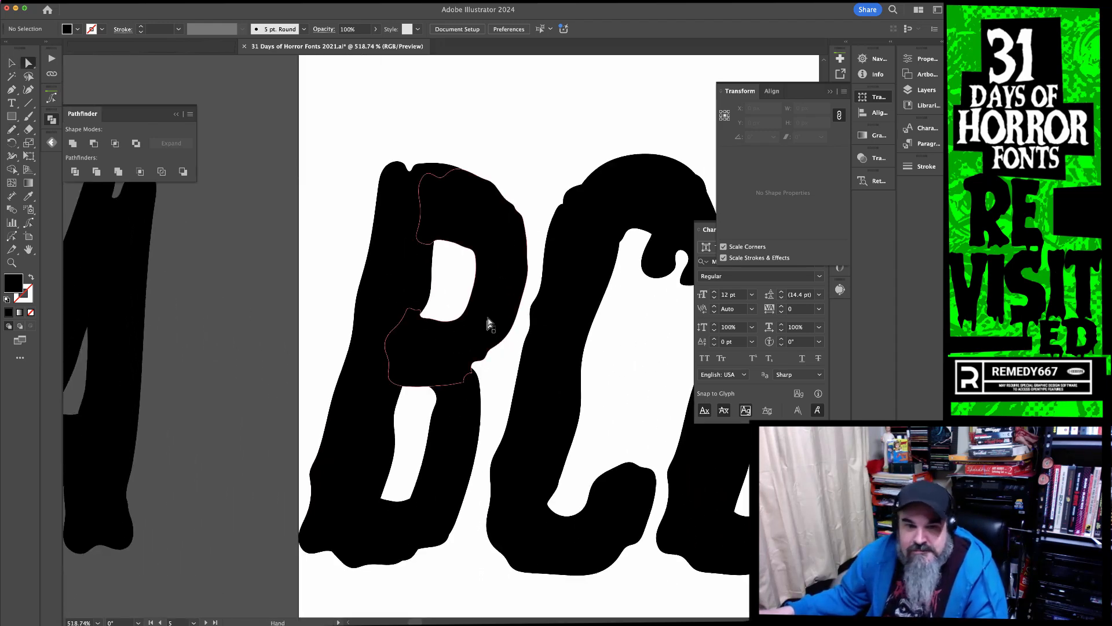
drag(509, 281, 493, 286)
Redraw the B's outer notch with the Pencil tool, deepening and rounding it where the upper bowl meets the lower bowl
key(n)
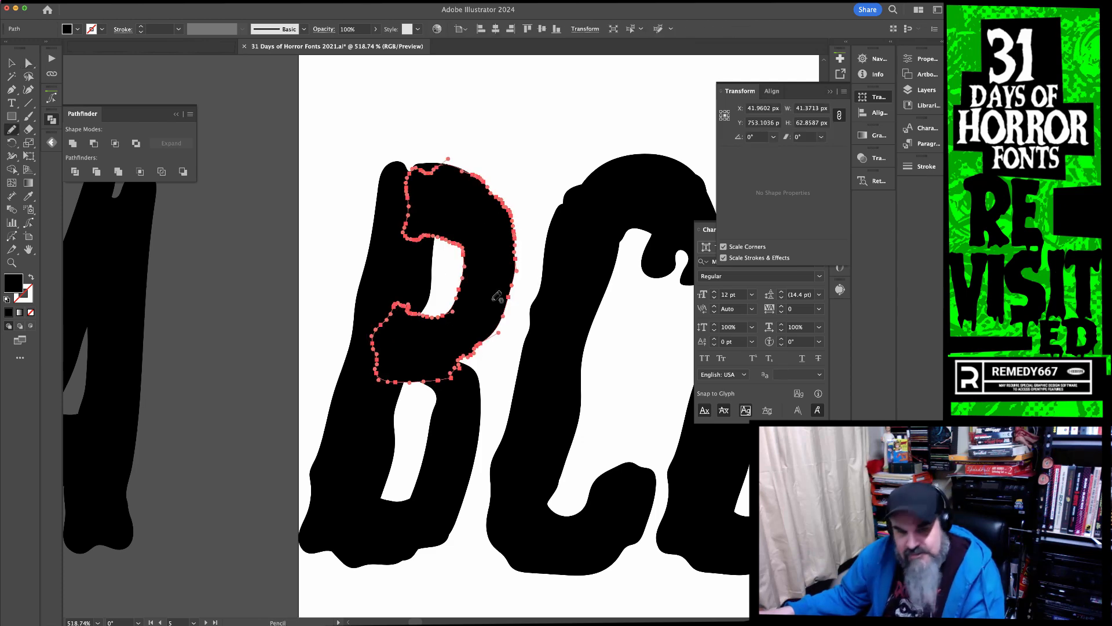
drag(446, 373, 522, 328)
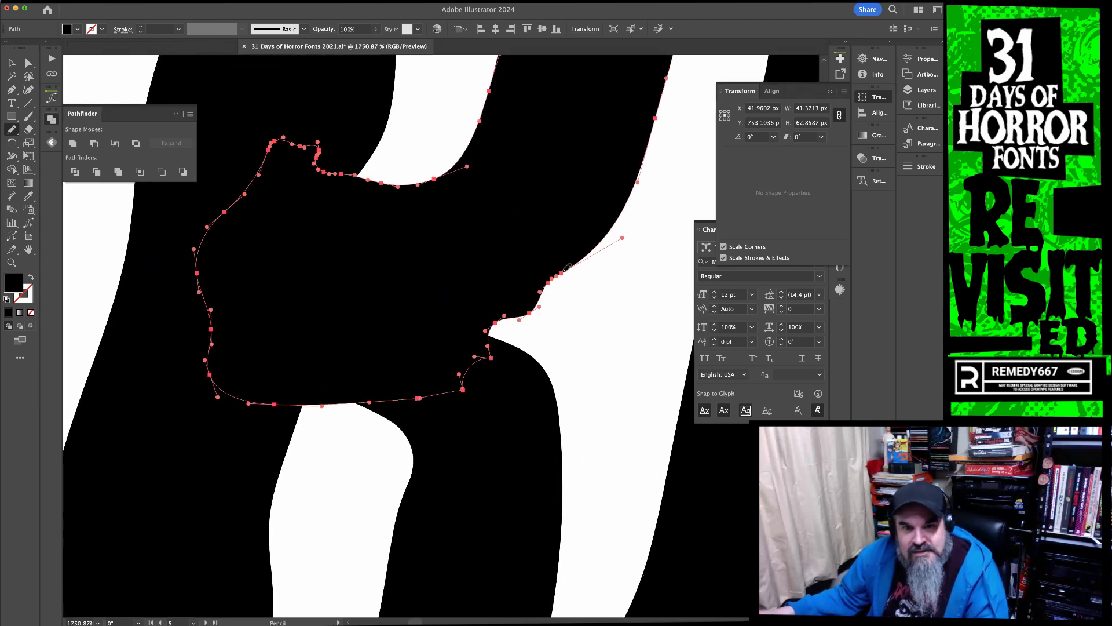
drag(471, 318, 491, 356)
super+click(561, 342)
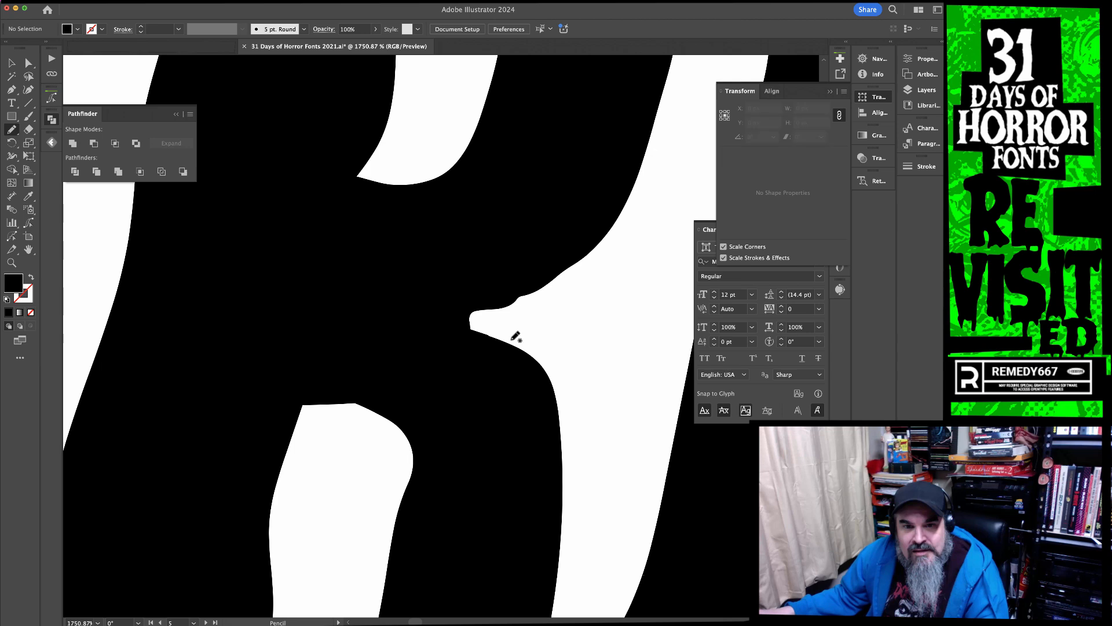
super+click(474, 311)
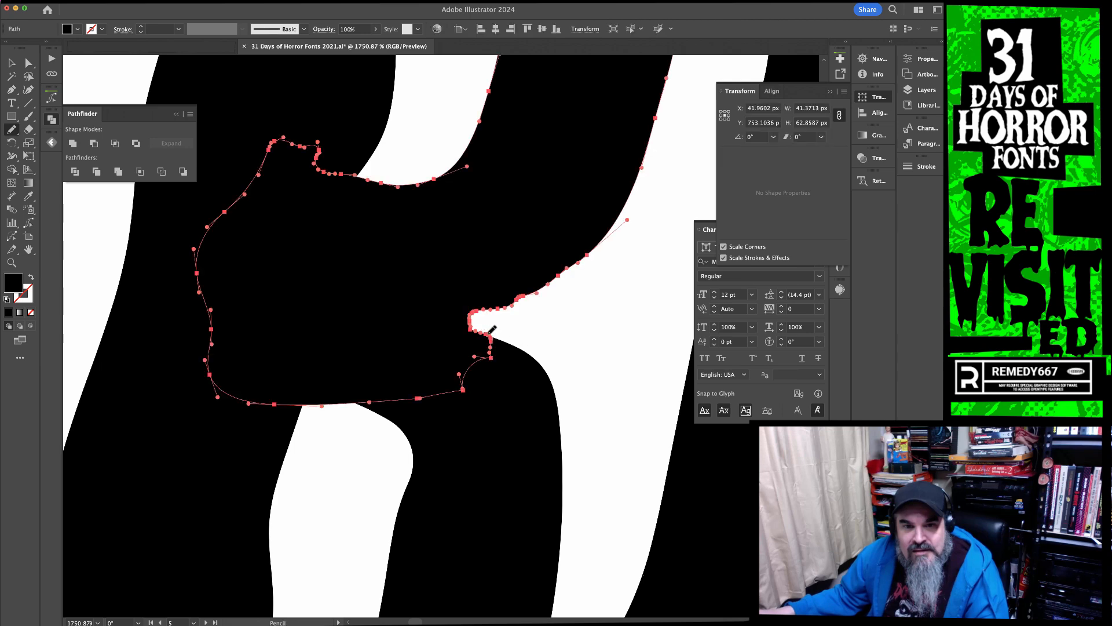
drag(476, 310, 501, 333)
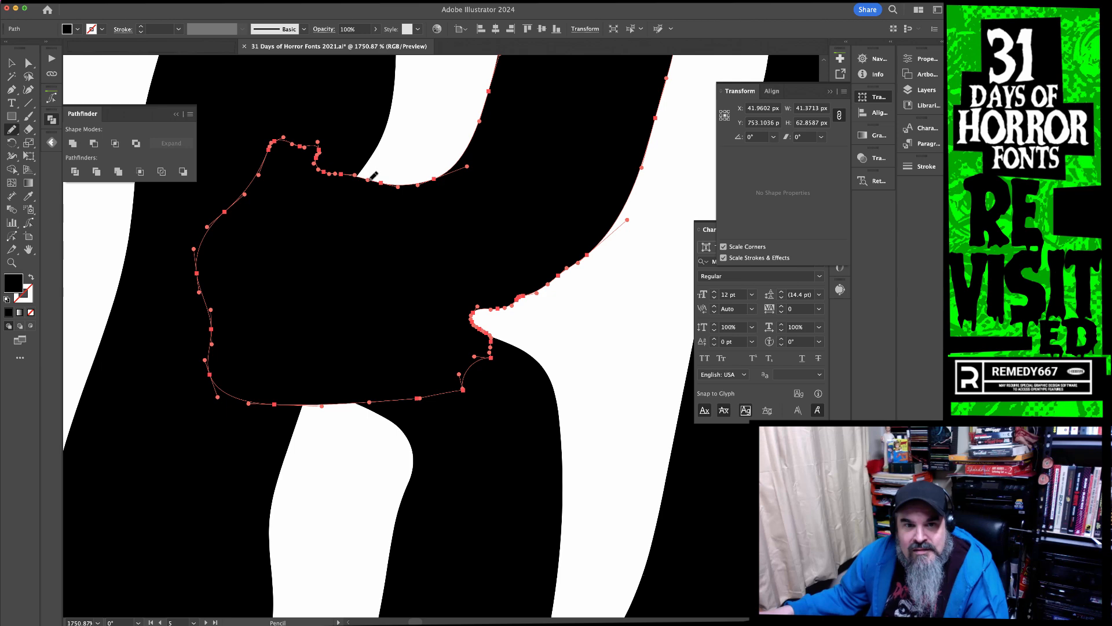
Rework the sharp lower corner of the B's upper counter where the bowl meets the stem, using the Pencil tool
drag(341, 166, 365, 169)
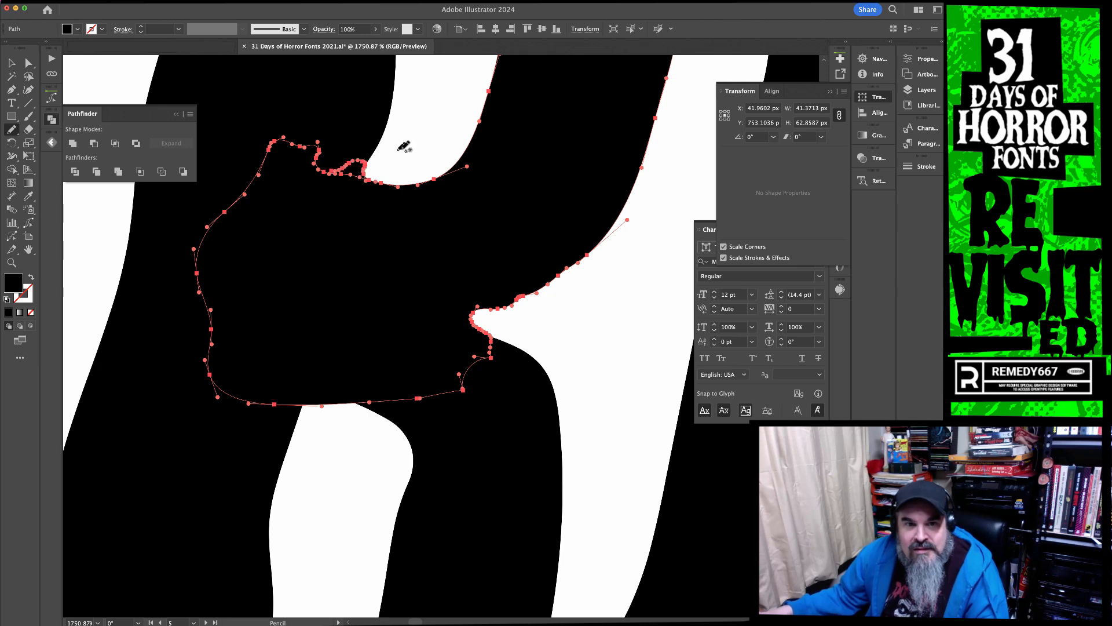
super+click(397, 149)
super+click(399, 191)
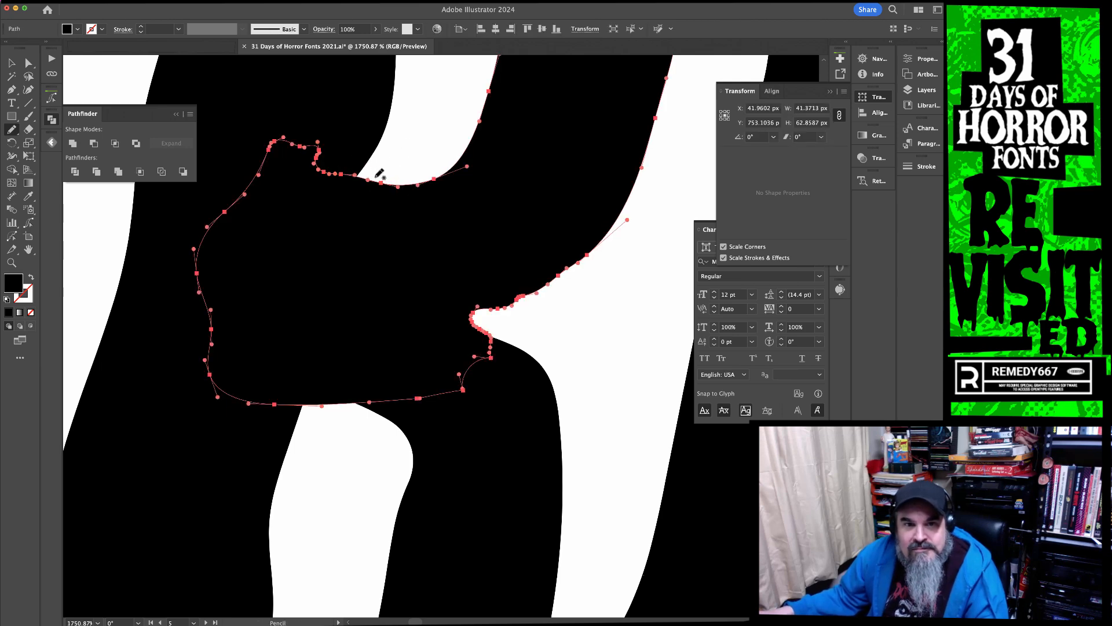
drag(336, 173, 331, 173)
super+click(398, 164)
drag(427, 216, 238, 226)
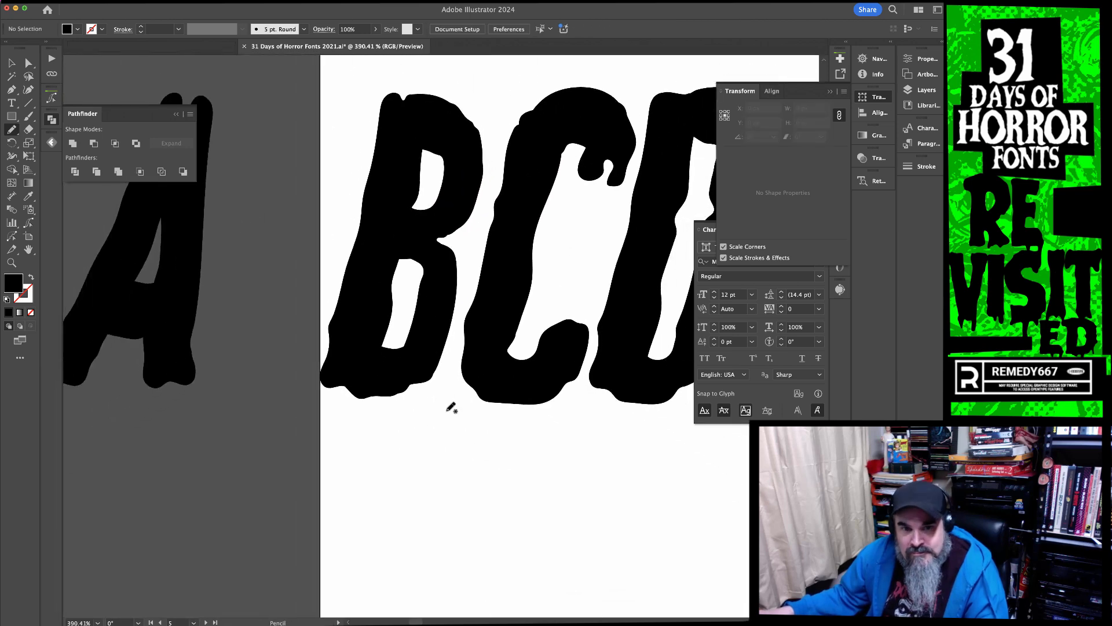
Push out the upper bowl's outer shoulder and redraw the upper edge of its counter with the Pencil tool
super+click(455, 203)
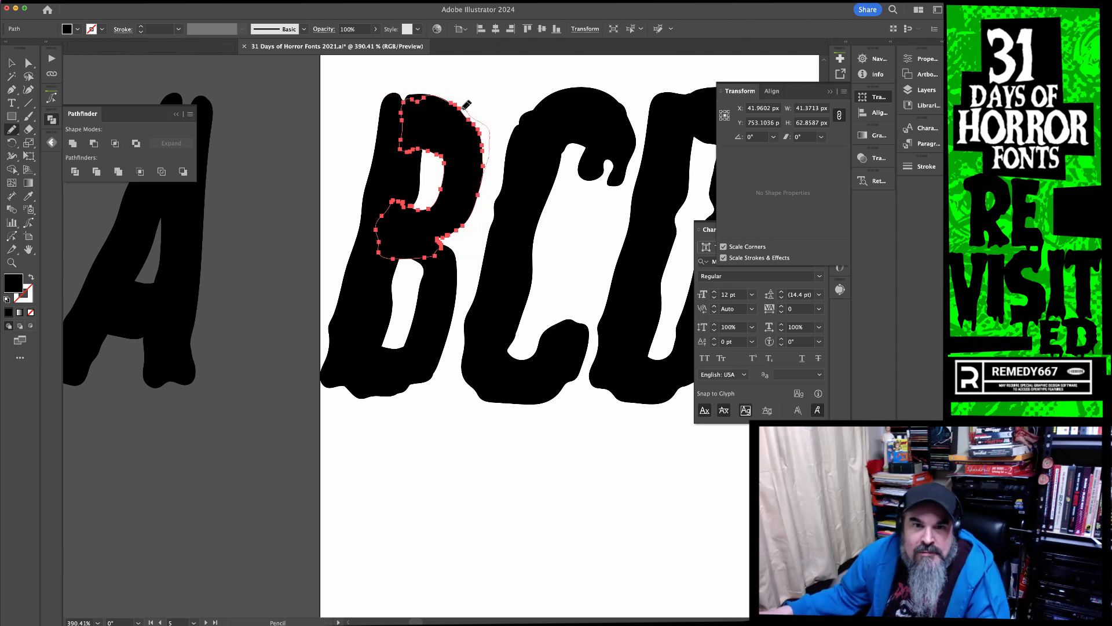
drag(456, 101, 458, 98)
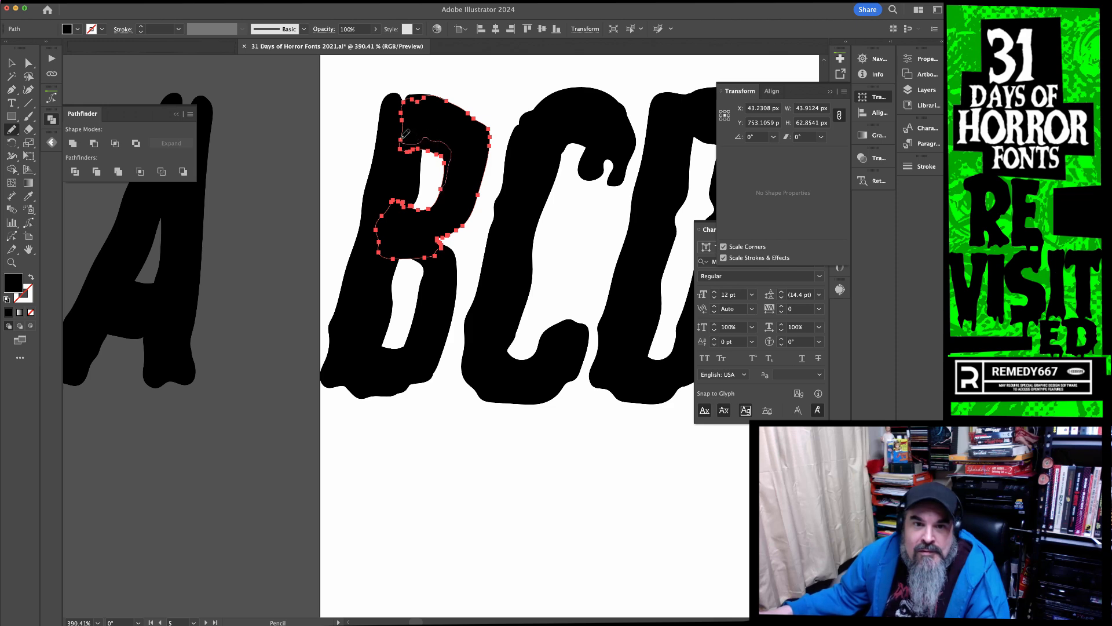
drag(401, 139, 401, 141)
super+click(476, 92)
Redraw the B stem's inner edge along the upper counter with the Pencil tool, blending it into the bowl's top
drag(440, 248, 510, 250)
drag(441, 156, 489, 232)
drag(444, 197, 463, 234)
super+click(438, 272)
drag(429, 277, 460, 164)
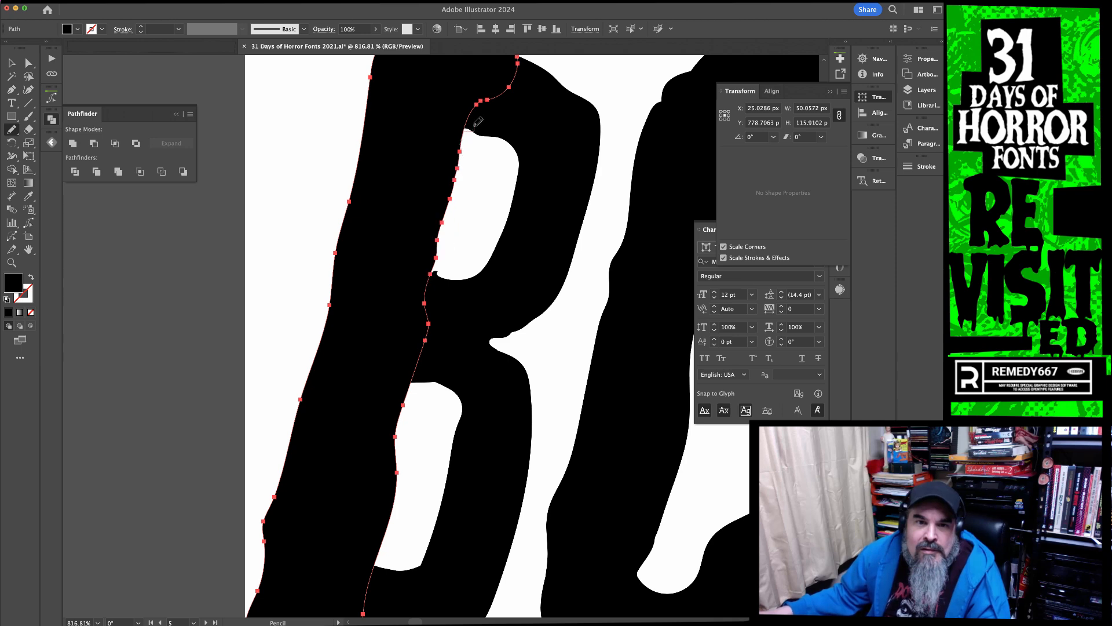
drag(474, 108, 476, 103)
Smooth the bowl's path at the upper counter's lower corner, next to the stem, with the Pencil tool
key(v)
drag(453, 218, 521, 234)
super+click(408, 300)
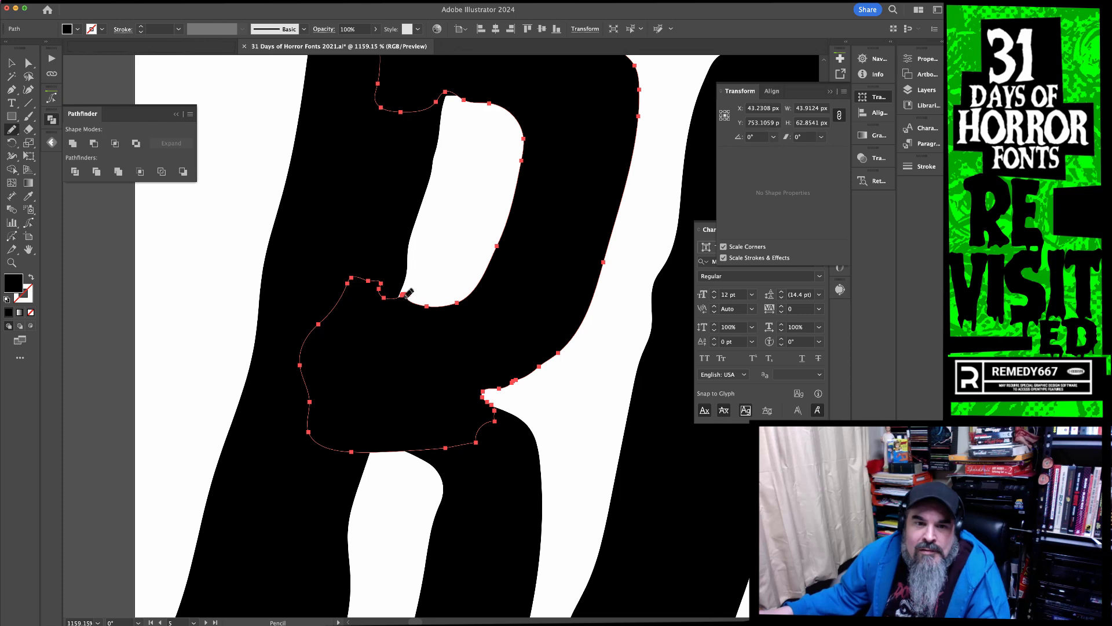
drag(380, 281, 370, 280)
super+click(449, 263)
drag(452, 297, 290, 298)
drag(454, 373, 462, 368)
Select all the pieces of the finished B and move the A right up beside it in the alphabet row
key(v)
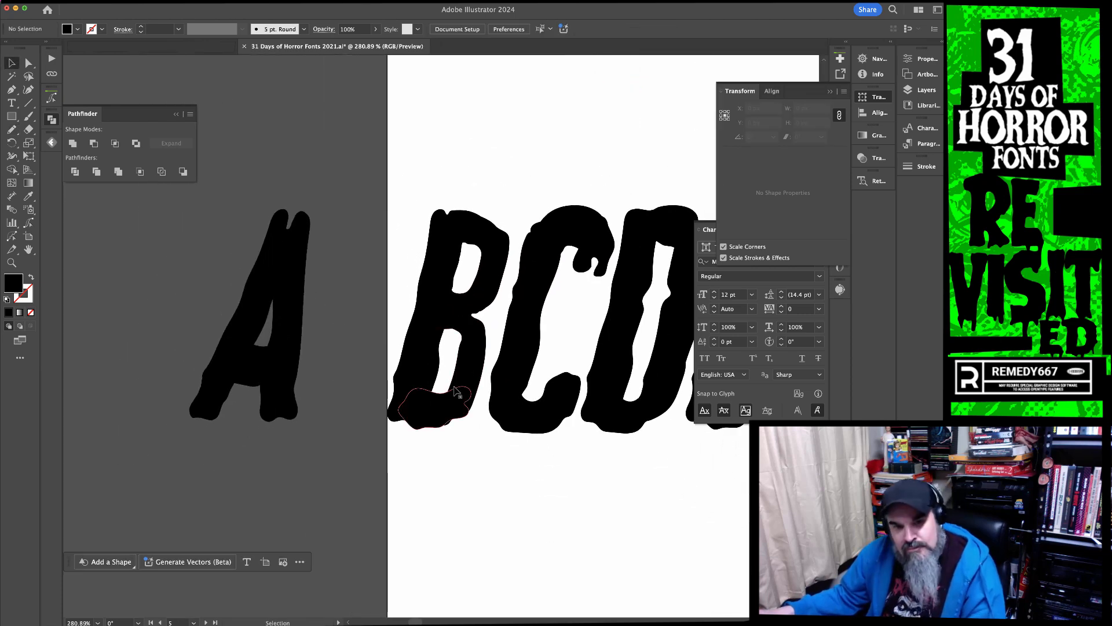
click(450, 400)
click(476, 310)
drag(465, 460, 402, 231)
drag(307, 318, 387, 316)
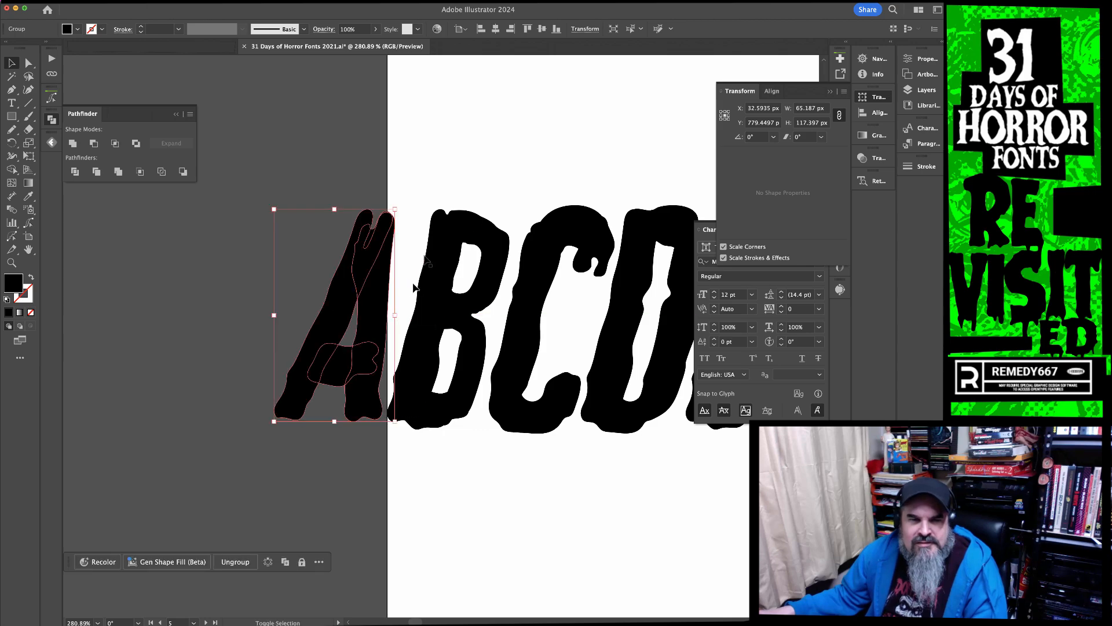
click(457, 175)
Select the complete slanted A to Z row and copy it
alt+super+click(520, 315)
drag(529, 318, 325, 380)
drag(637, 416, 332, 384)
alt+super+click(469, 368)
alt+super+click(469, 369)
alt+super+click(470, 369)
alt+super+click(476, 374)
drag(537, 344, 537, 356)
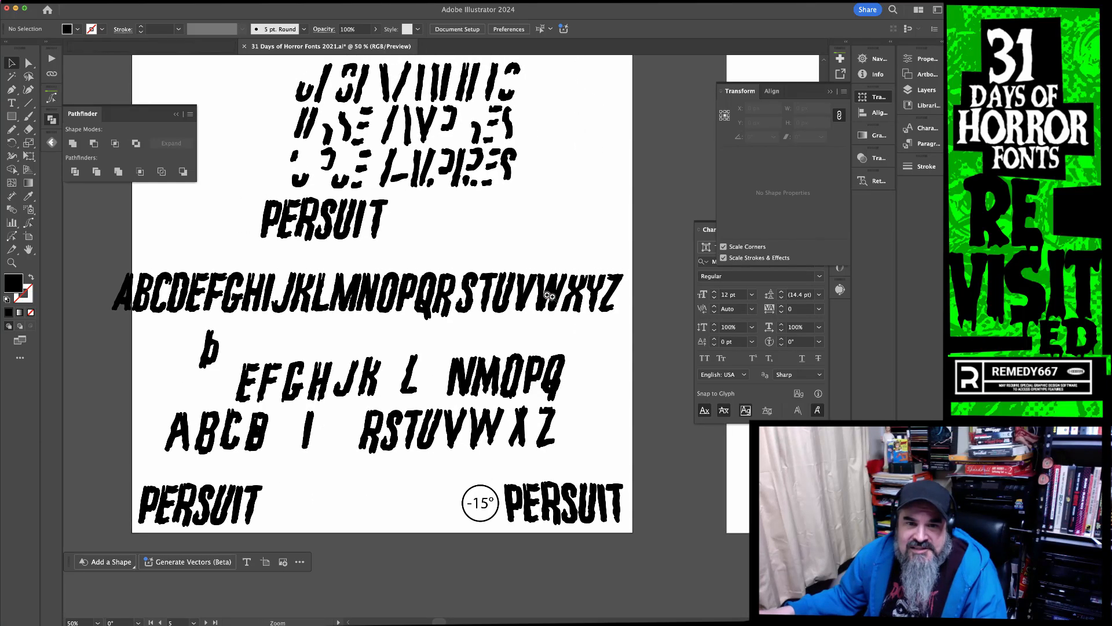
drag(547, 295, 683, 357)
drag(574, 374, 328, 427)
drag(409, 447, 333, 446)
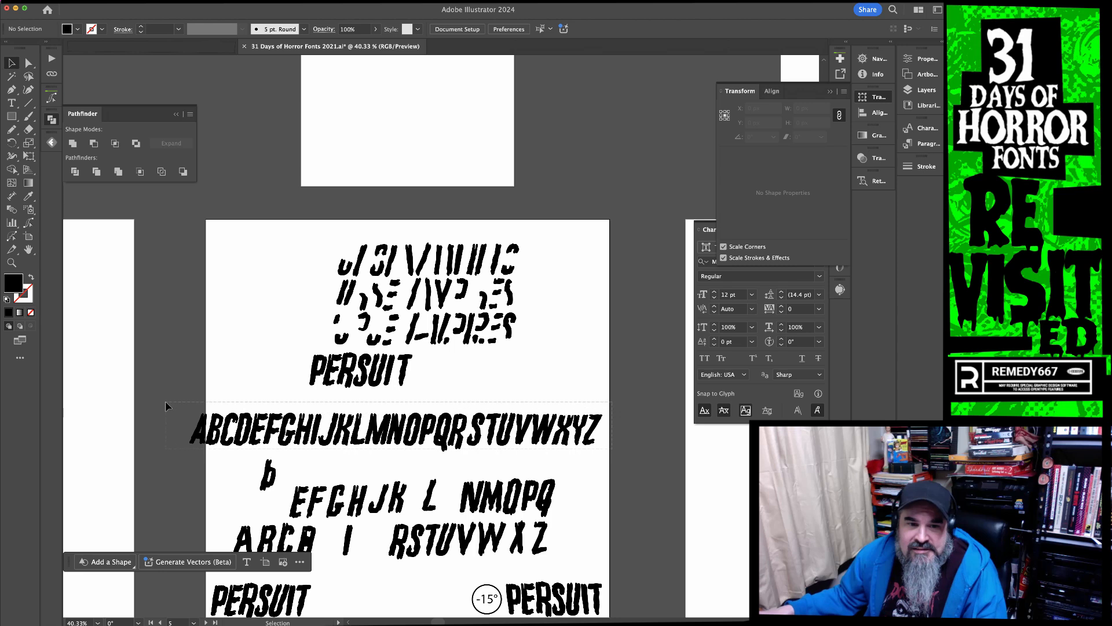
drag(165, 405, 168, 407)
key(v)
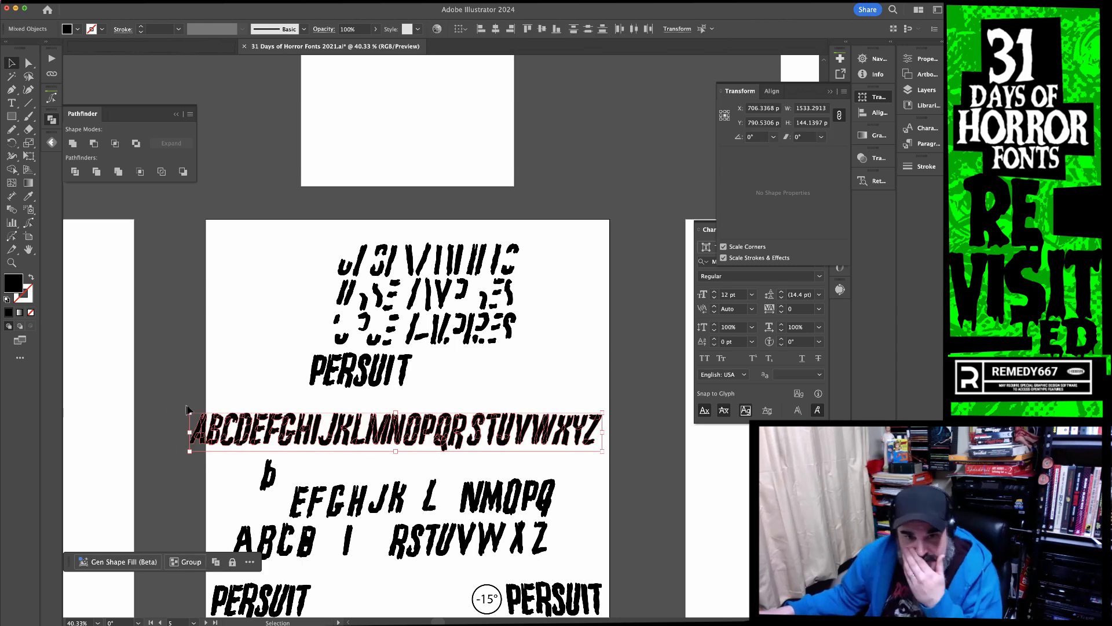
Create a new 612 x 792 pt Letter document in RGB colour and paste the alphabet into it
key(super+n)
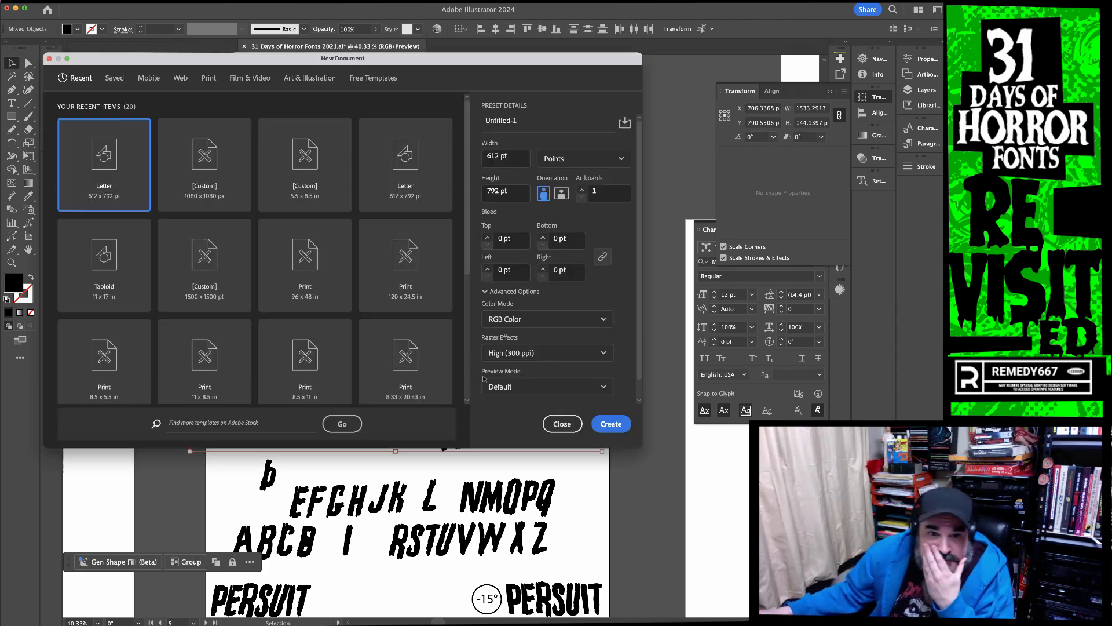
click(618, 424)
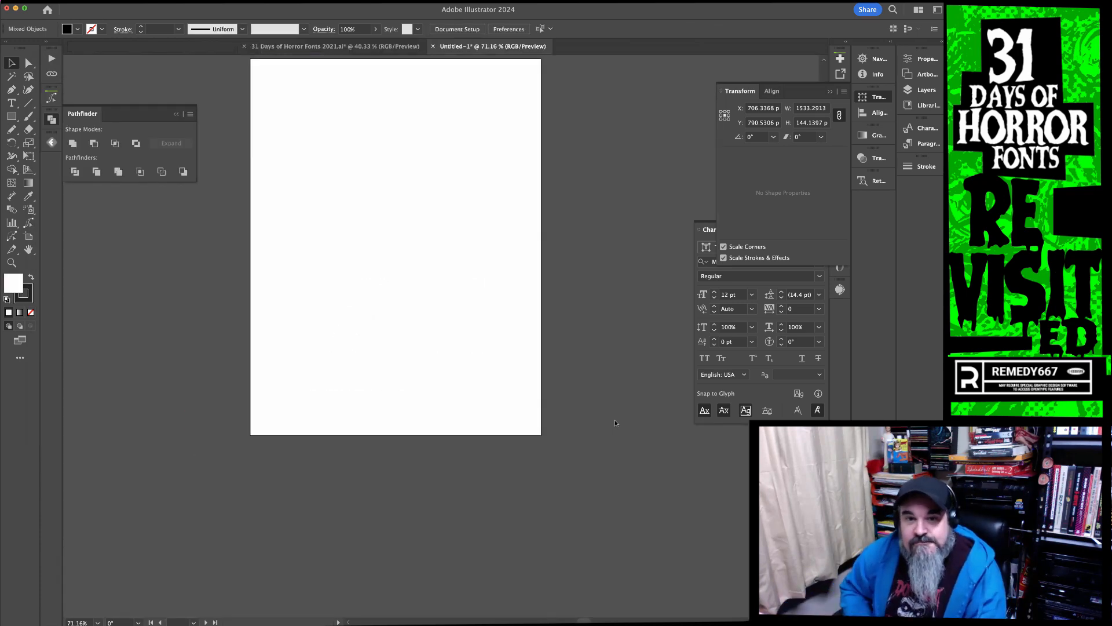
key(super+v)
key(z)
drag(571, 433, 307, 407)
drag(484, 458, 546, 290)
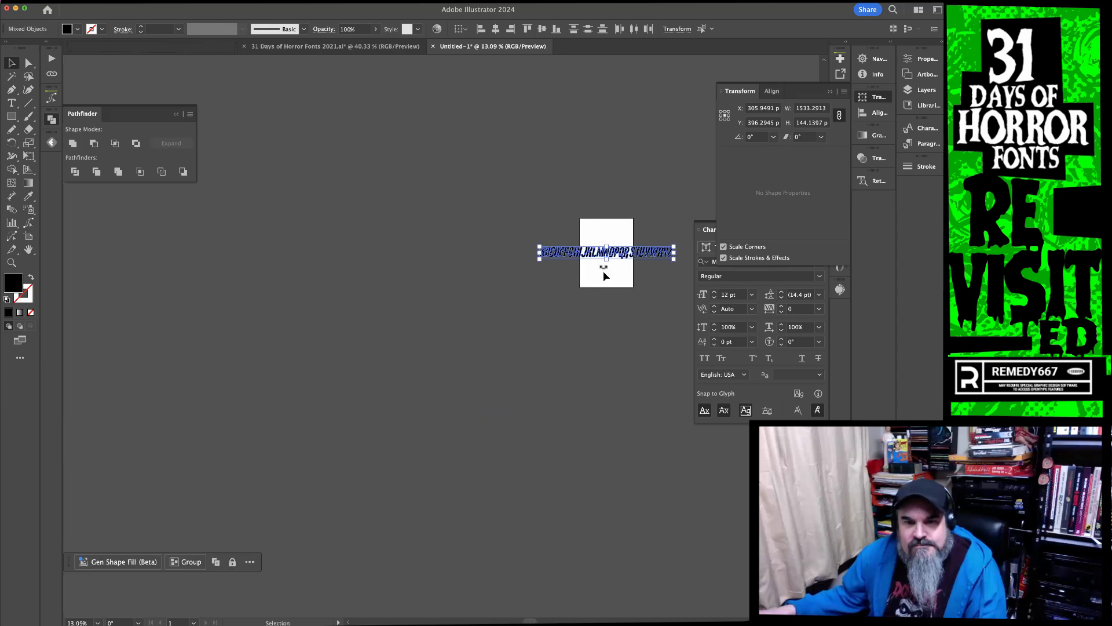
Move the pasted alphabet off the artboard to the upper-left corner of the canvas
drag(595, 258, 229, 584)
drag(266, 559, 612, 253)
drag(549, 225, 500, 132)
drag(524, 182, 269, 542)
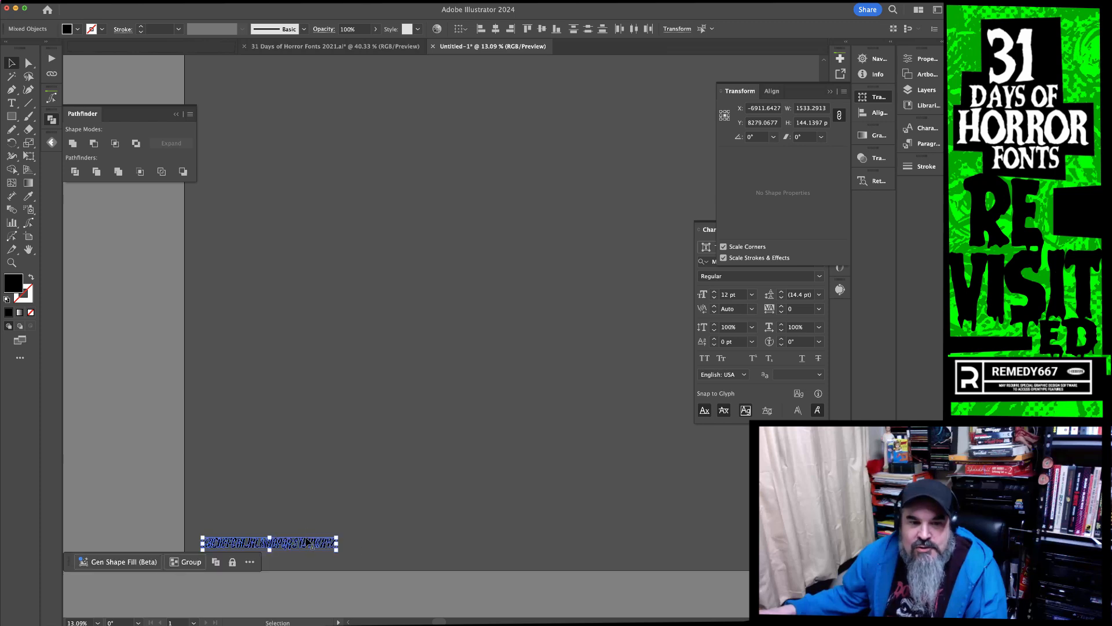
scroll(427, 499, down, 5)
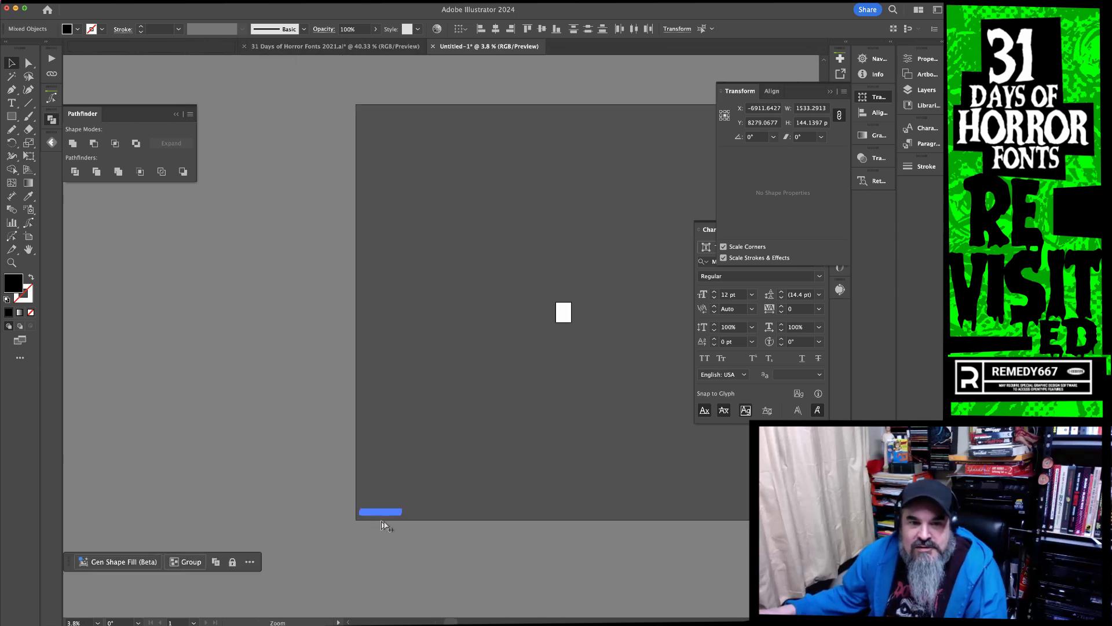
drag(389, 513, 397, 138)
click(450, 154)
scroll(419, 288, up, 8)
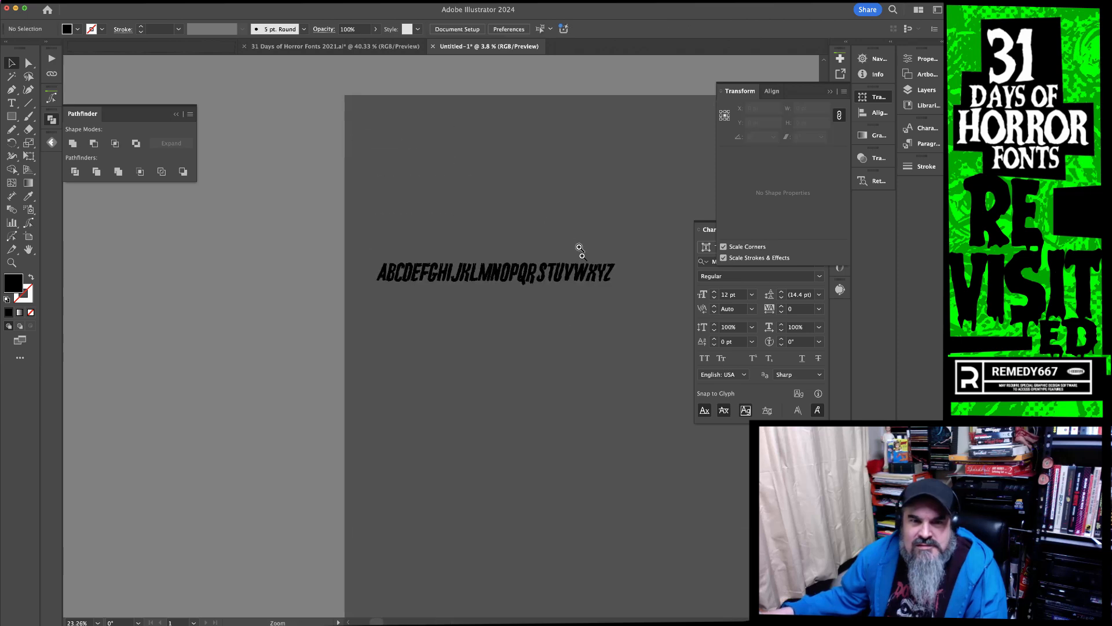
scroll(559, 330, right, 3)
drag(374, 299, 404, 205)
click(390, 313)
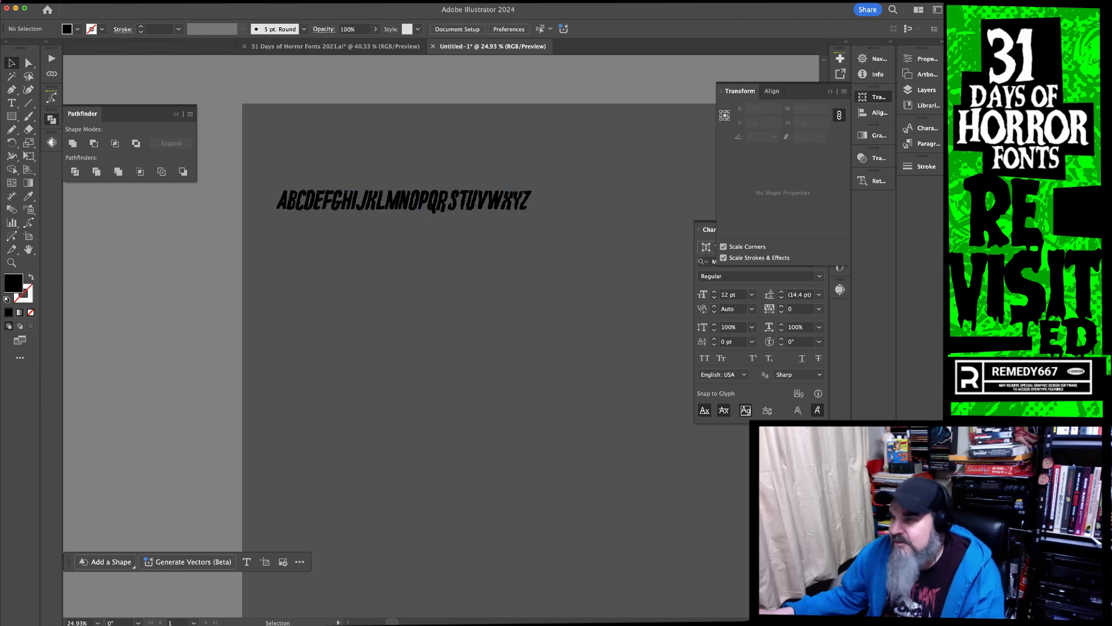
Add the text "Persuit" above the alphabet and scale it up to about 128 pt
key(super+Tab)
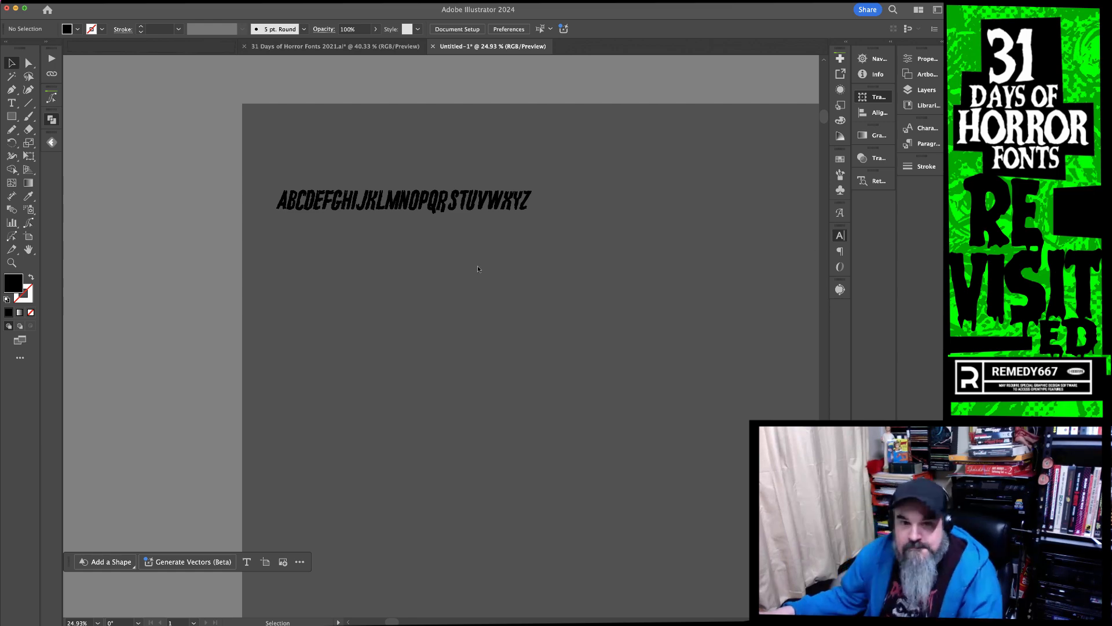
key(Tab)
key(t)
click(295, 149)
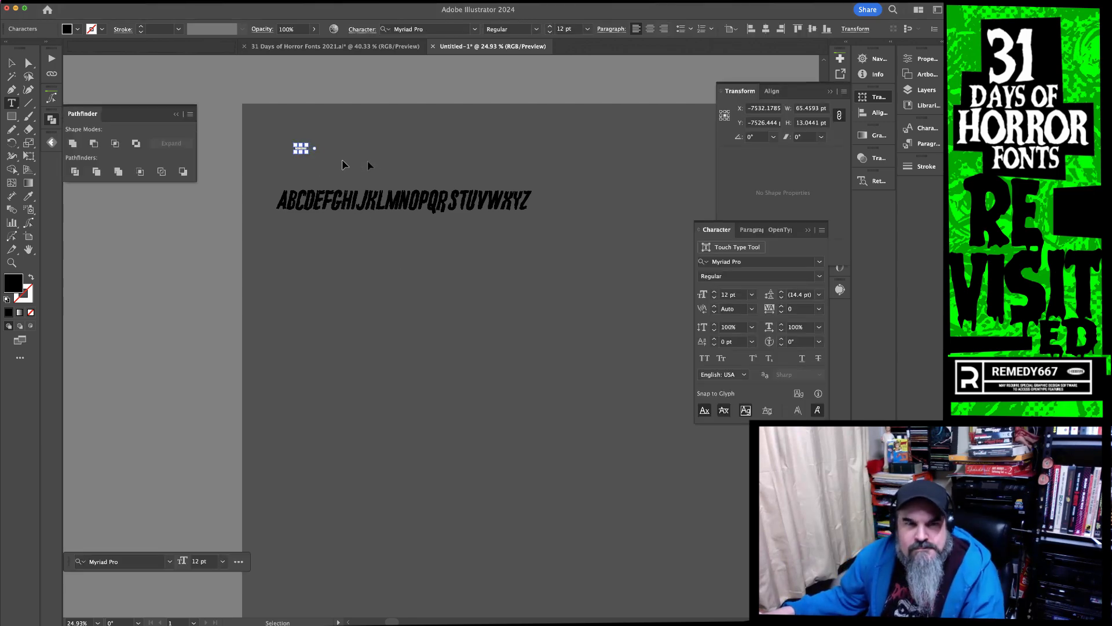
super+click(398, 168)
key(v)
click(297, 148)
drag(295, 141, 478, 260)
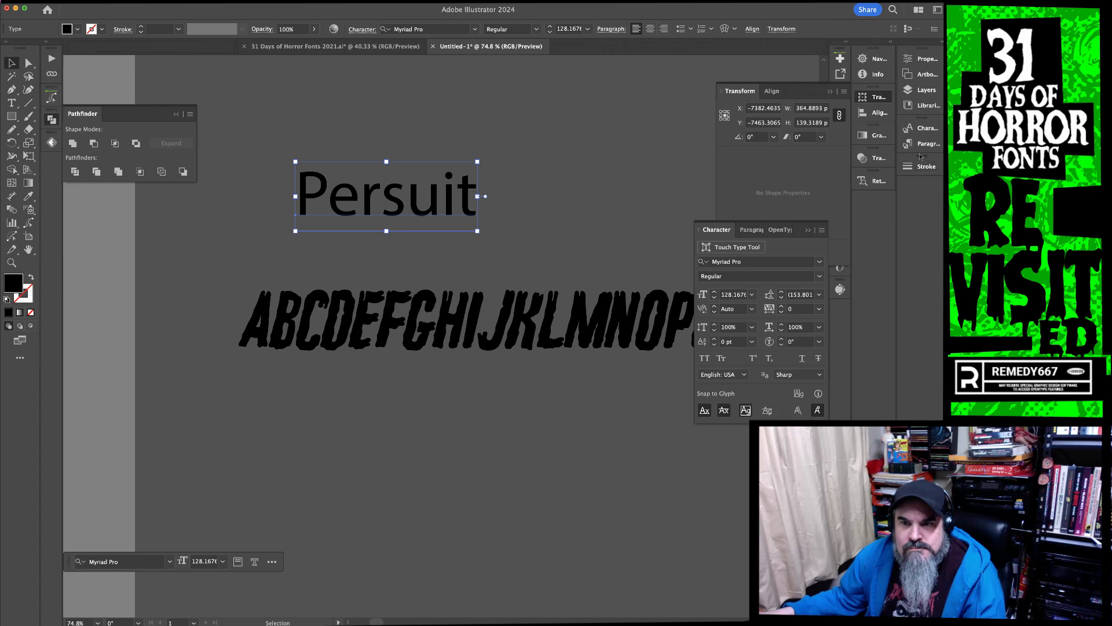
Fill the "Persuit" text with the light blue swatch
click(831, 91)
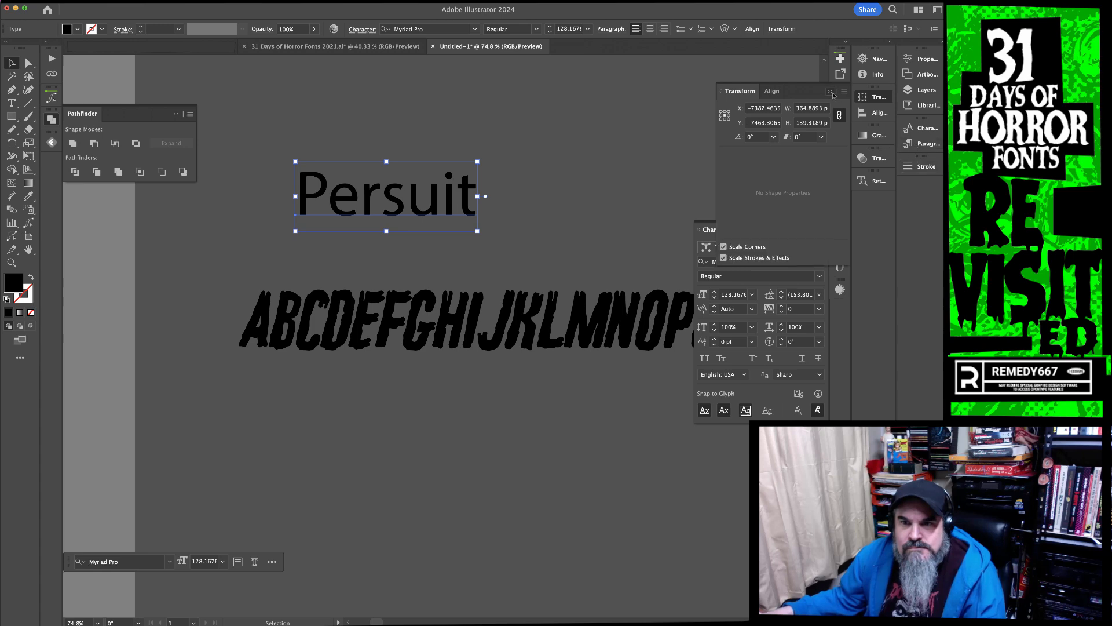
click(840, 158)
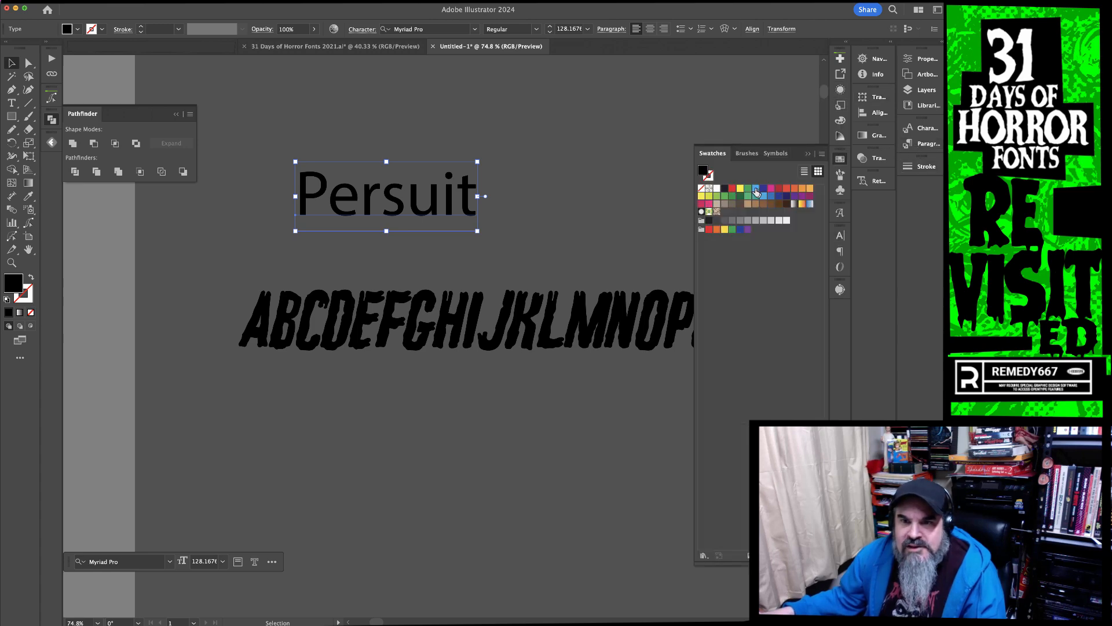
click(756, 188)
click(479, 393)
Show the rulers and place two horizontal guides, one at the letters' top and a copy at their baseline
alt+super+click(529, 400)
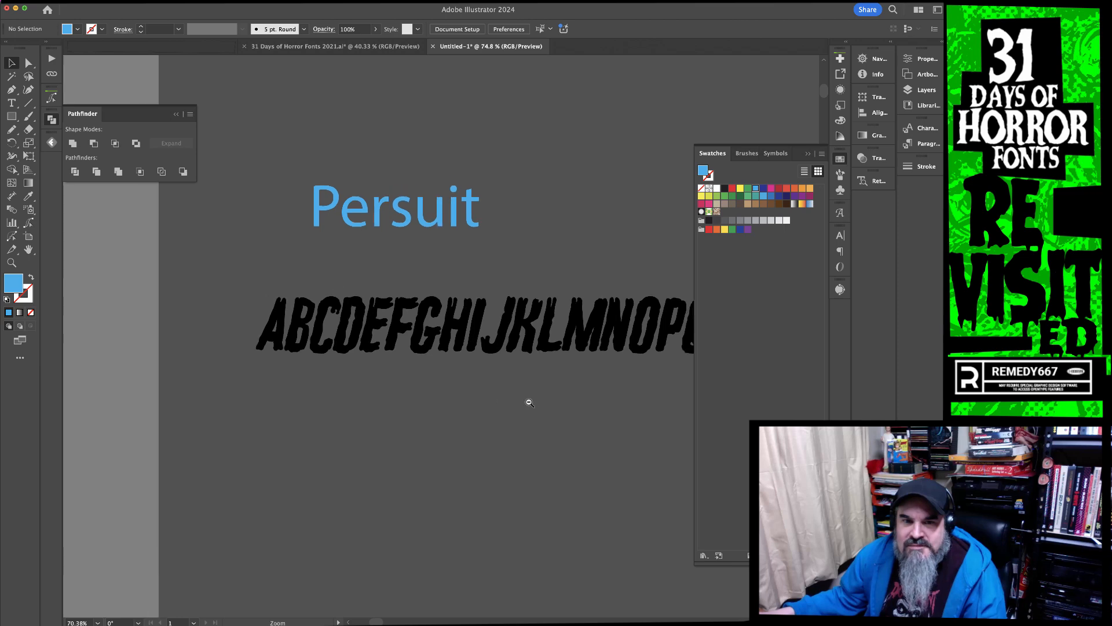
drag(529, 399, 474, 378)
key(super+r)
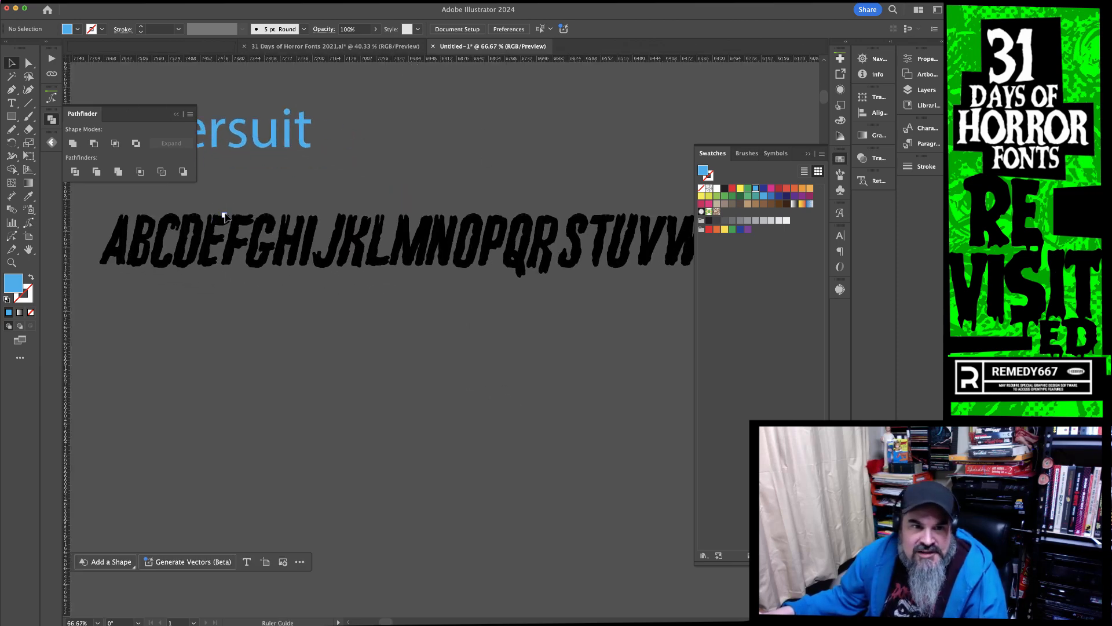
drag(226, 216, 467, 288)
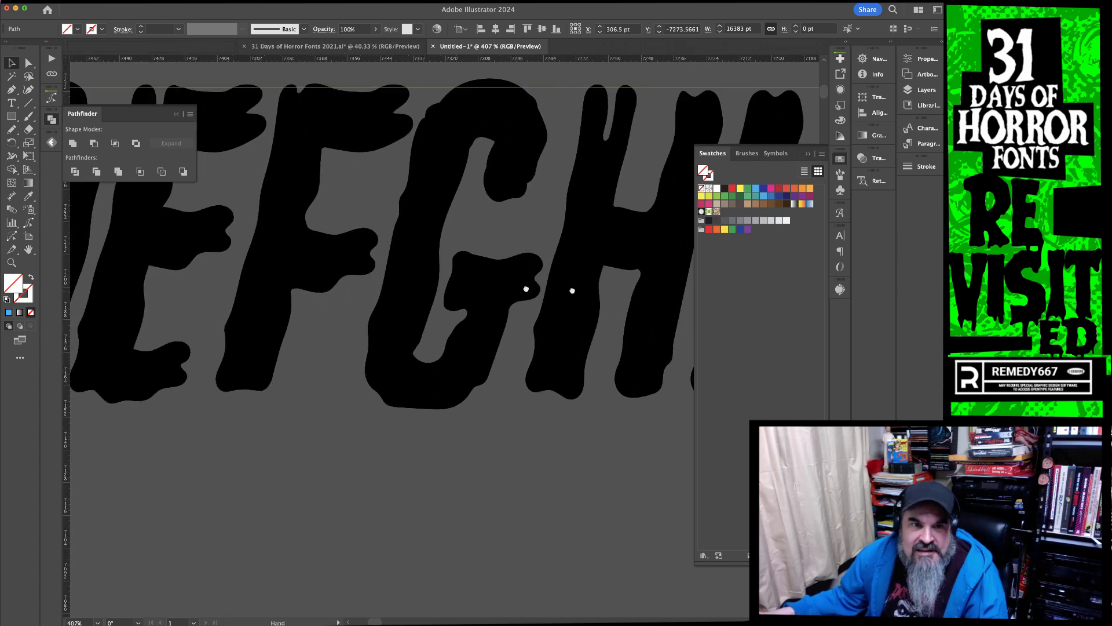
drag(276, 147, 517, 152)
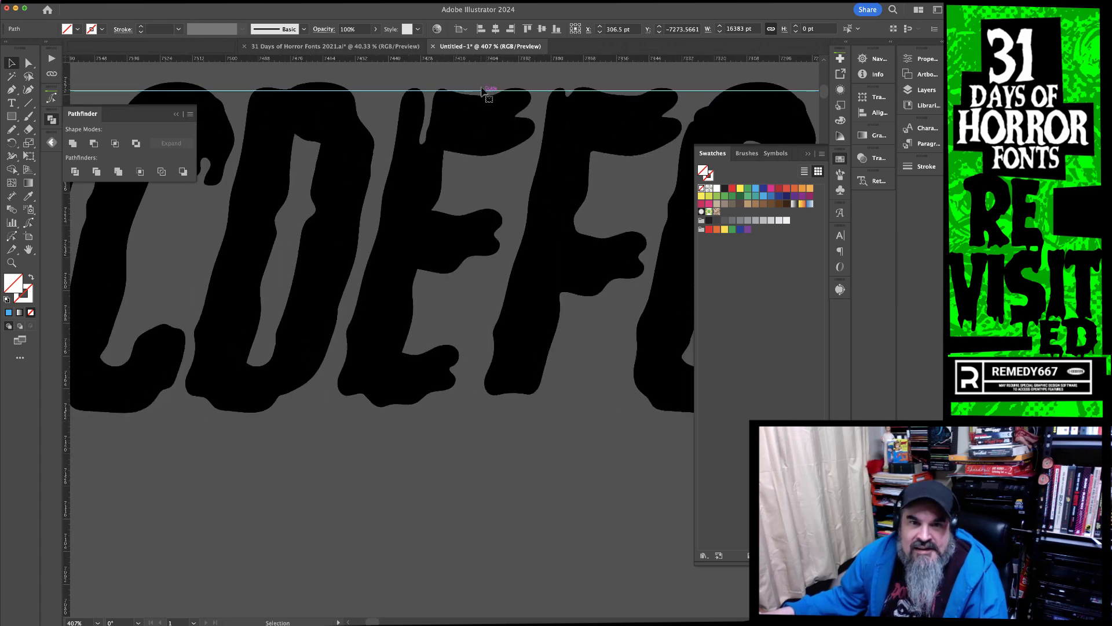
drag(482, 91, 492, 398)
click(589, 431)
scroll(434, 415, left, 5)
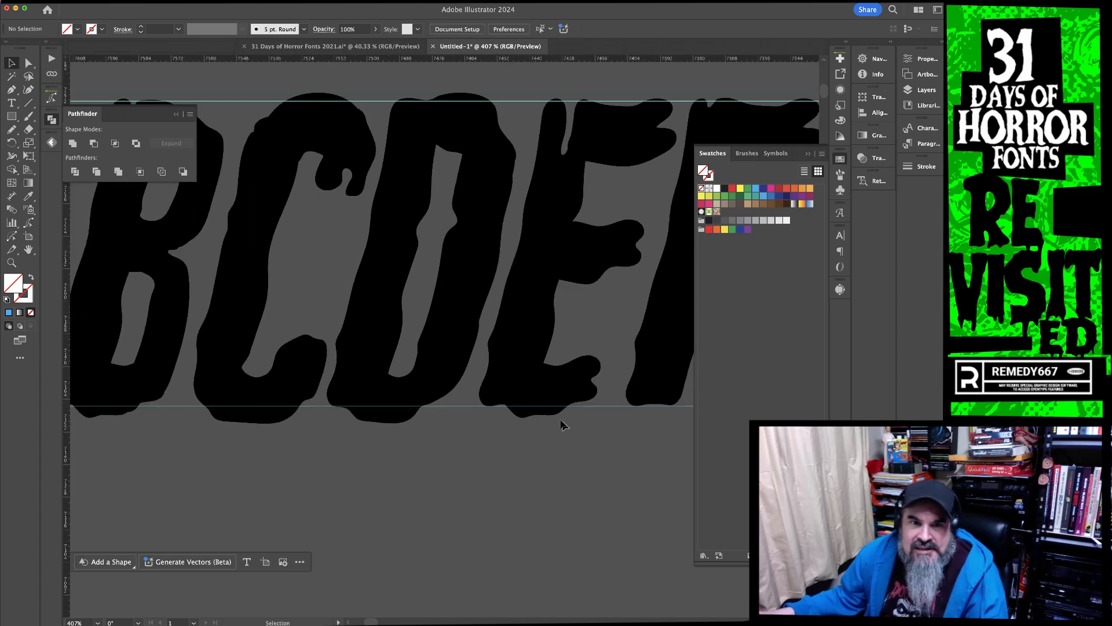
Nudge the first letters of the alphabet, A to D, into line with the top and baseline guides
drag(441, 329, 445, 326)
drag(274, 381, 277, 380)
drag(291, 383, 552, 372)
drag(388, 364, 394, 365)
drag(281, 370, 284, 372)
drag(234, 90, 234, 82)
drag(296, 187, 295, 190)
drag(498, 212, 307, 229)
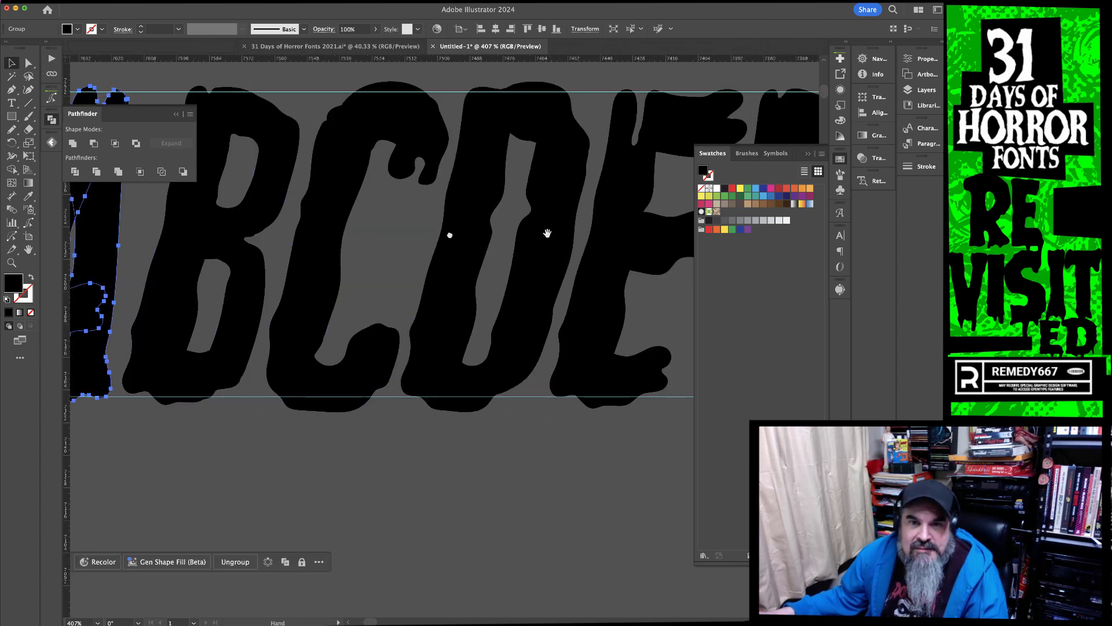
Nudge the letter G into line with the top and baseline guides
drag(551, 234, 326, 246)
drag(528, 249, 375, 246)
drag(521, 232, 528, 226)
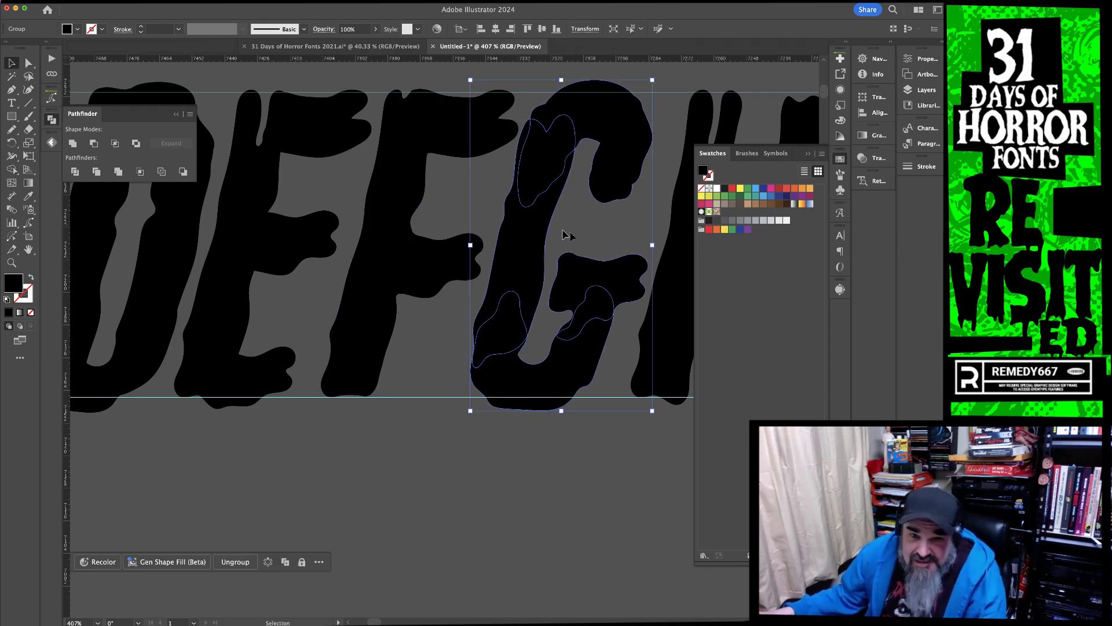
scroll(498, 243, right, 10)
Raise the top anchor points of the H's right stem to meet the top guide
click(487, 254)
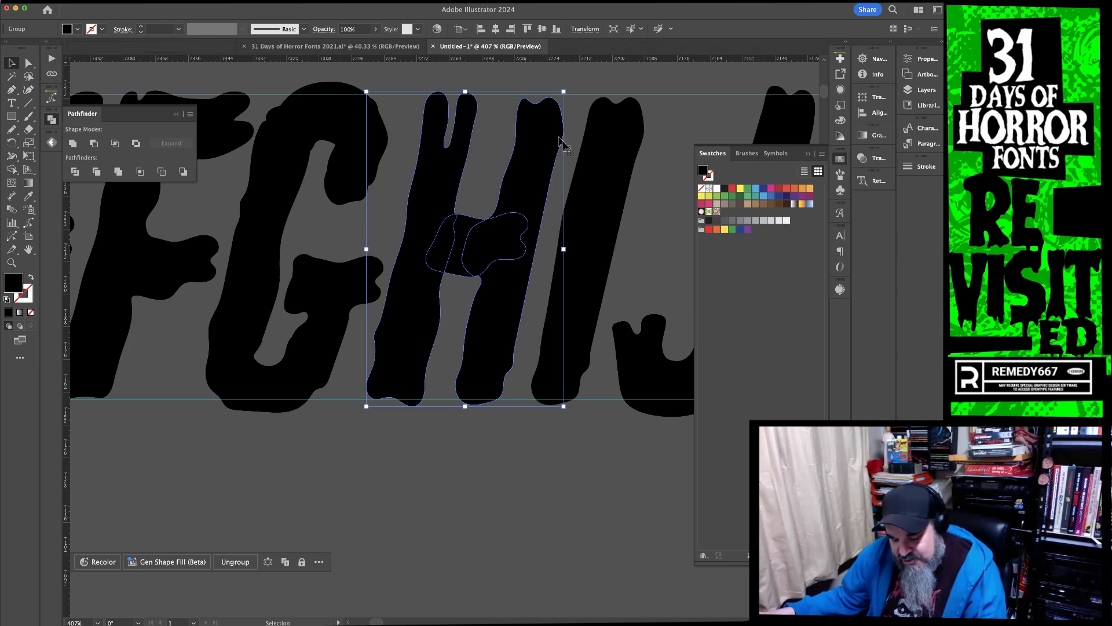
key(a)
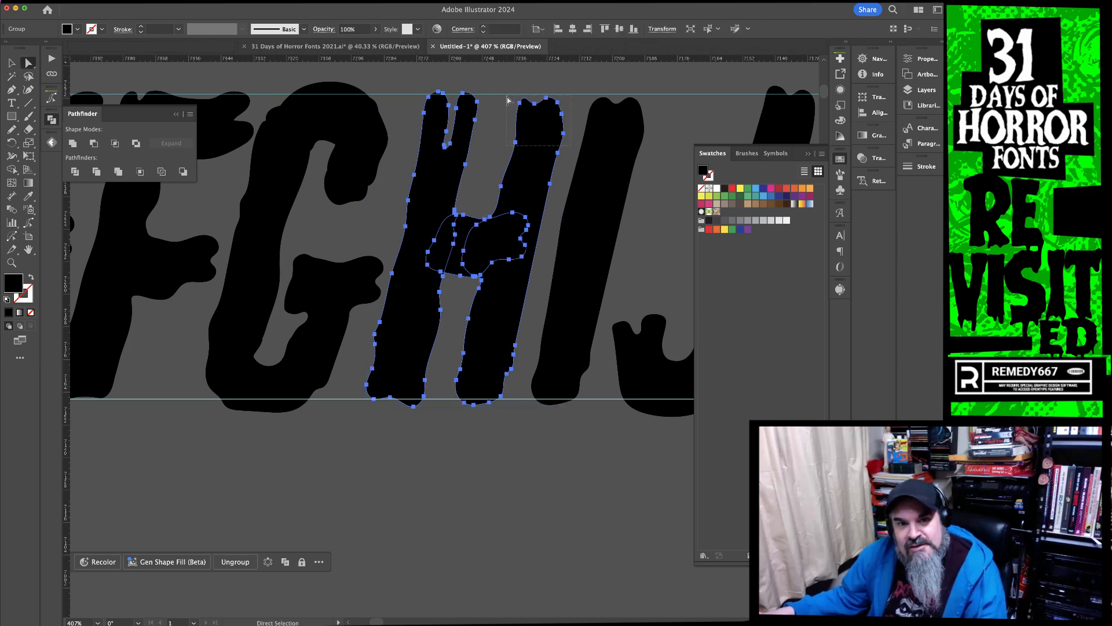
click(509, 100)
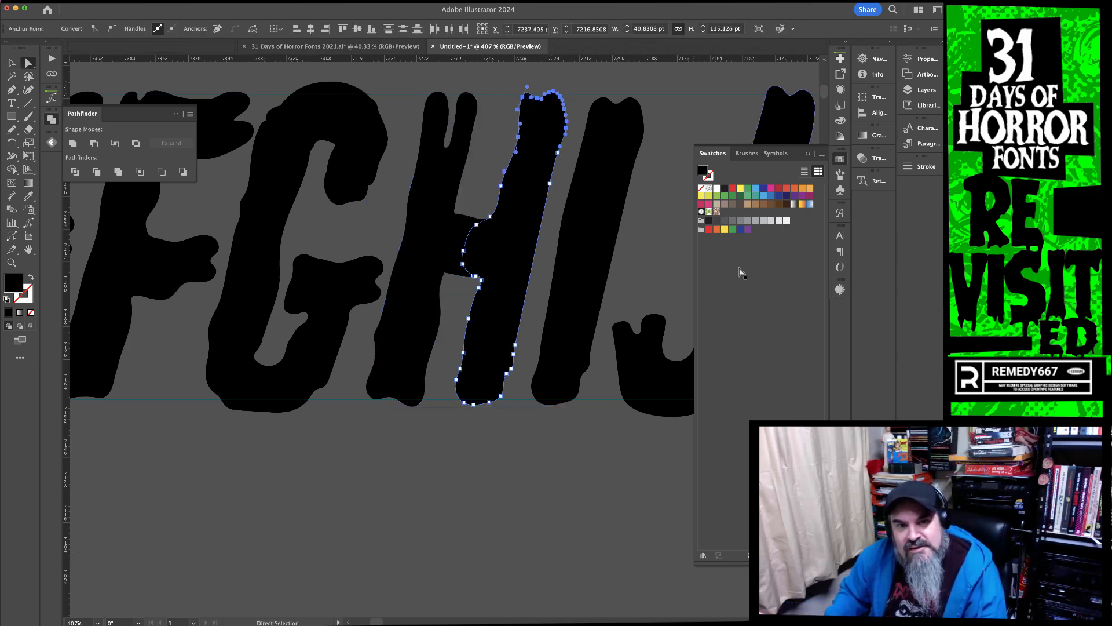
key(Left)
click(581, 284)
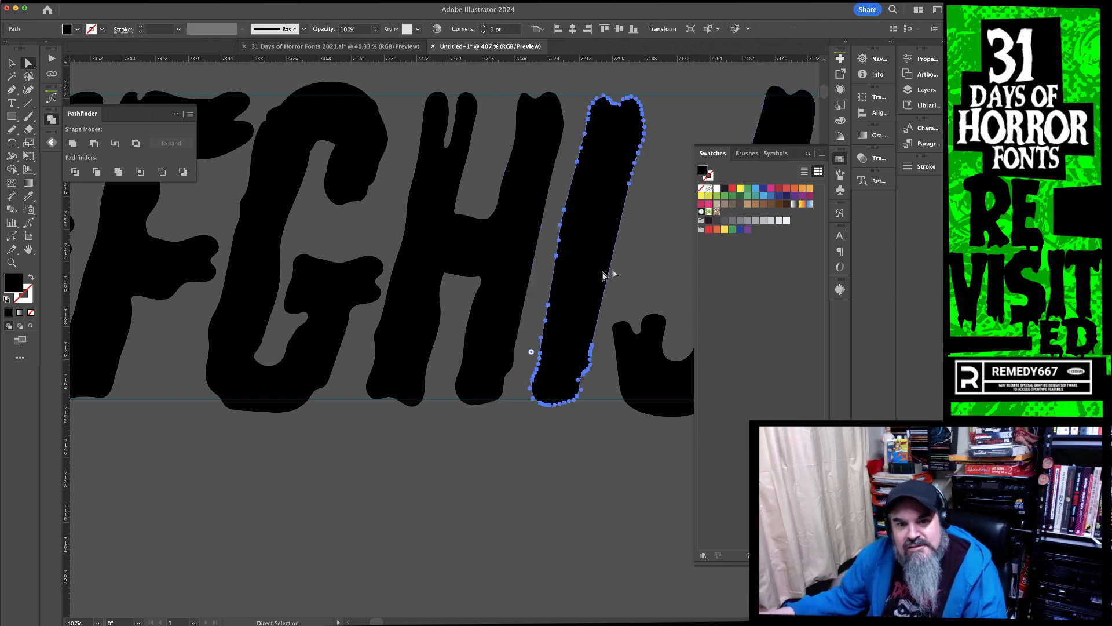
shift+click(532, 274)
key(v)
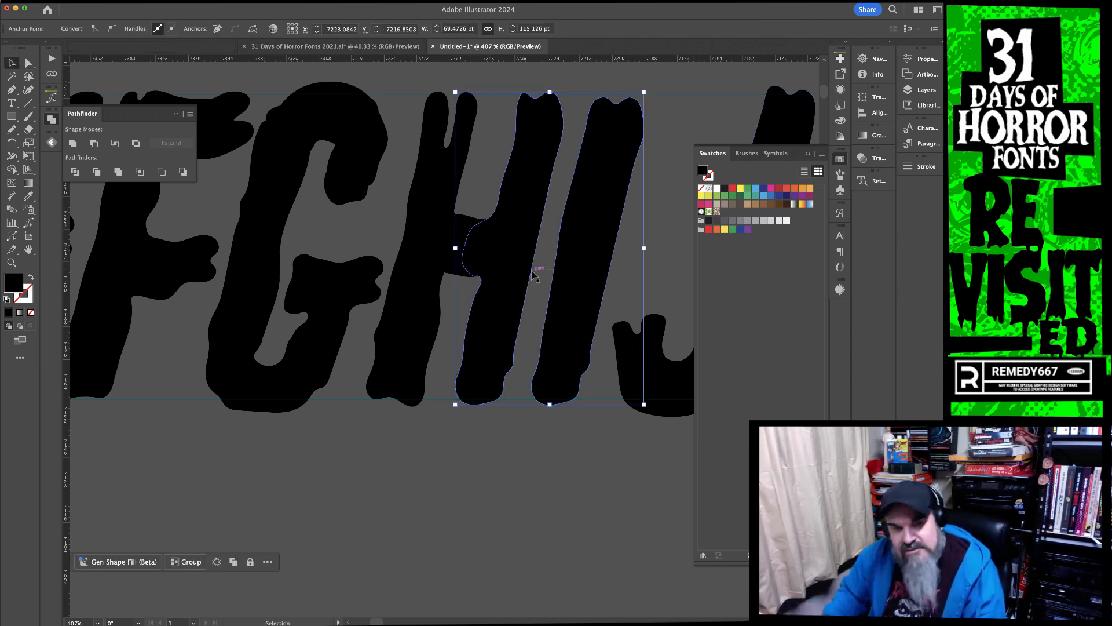
key(a)
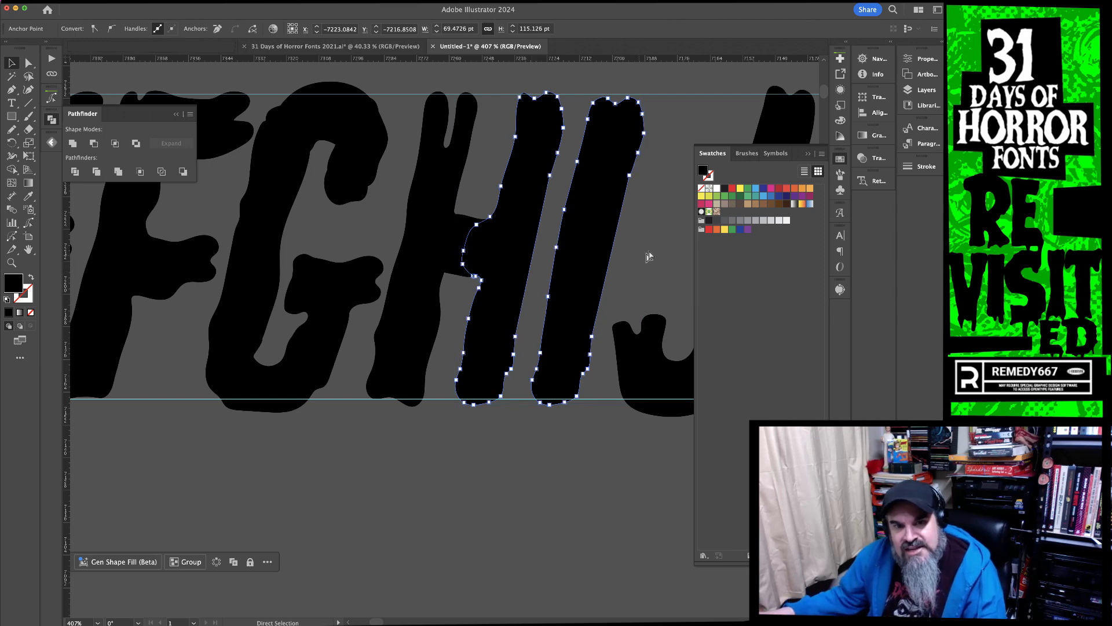
key(super+z)
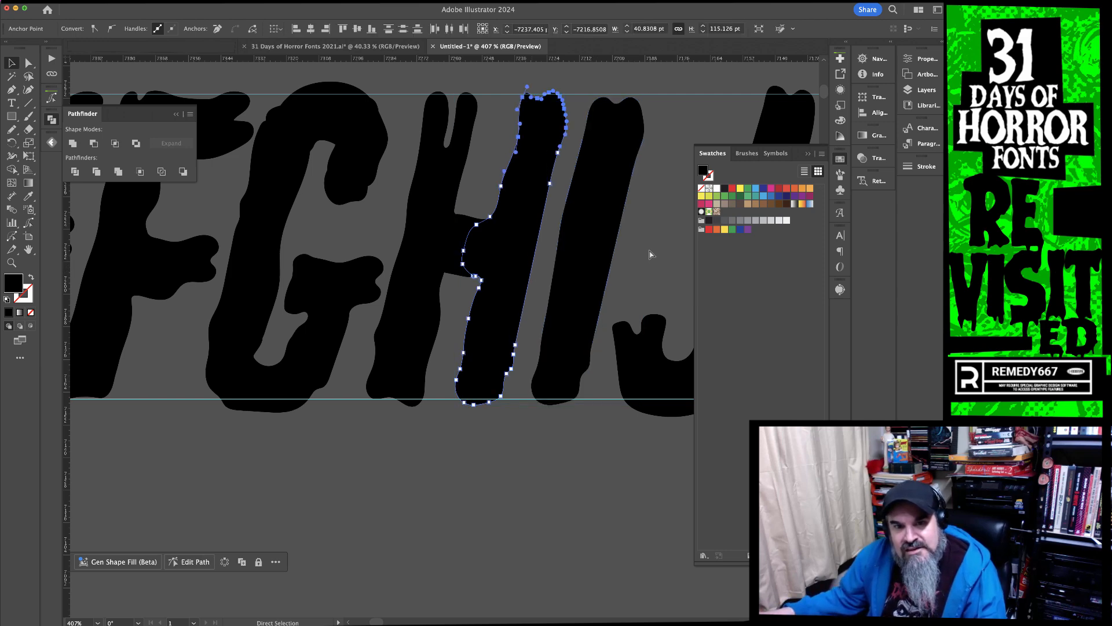
Nudge the letters I and K up so they line up with the top and baseline guides
click(648, 254)
click(598, 249)
drag(596, 261, 597, 257)
drag(653, 256, 297, 261)
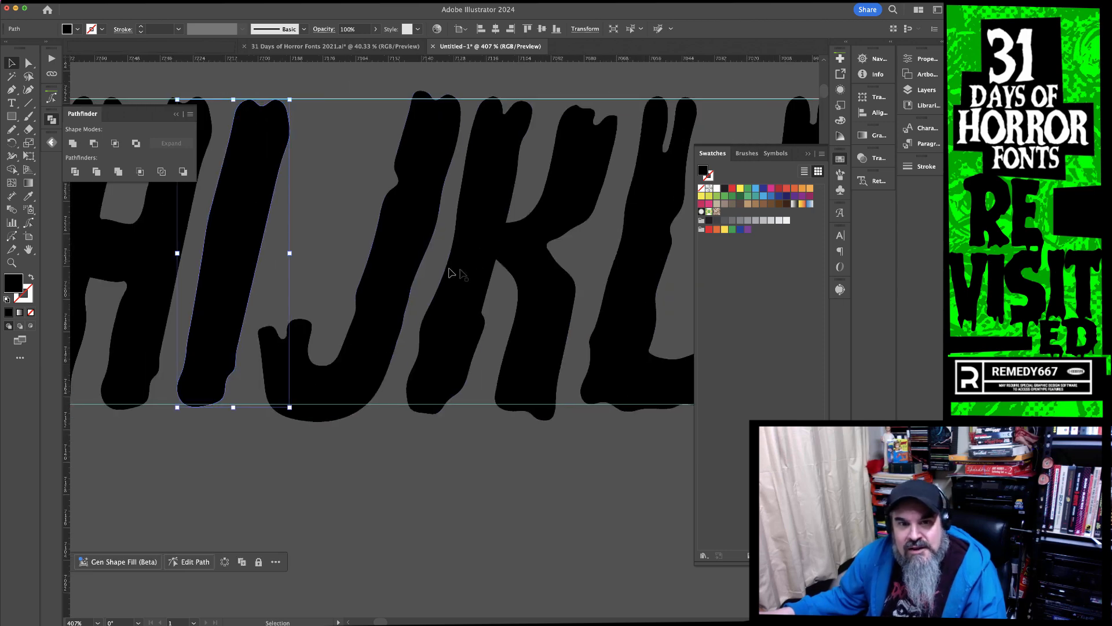
drag(470, 275, 469, 267)
drag(580, 278, 219, 290)
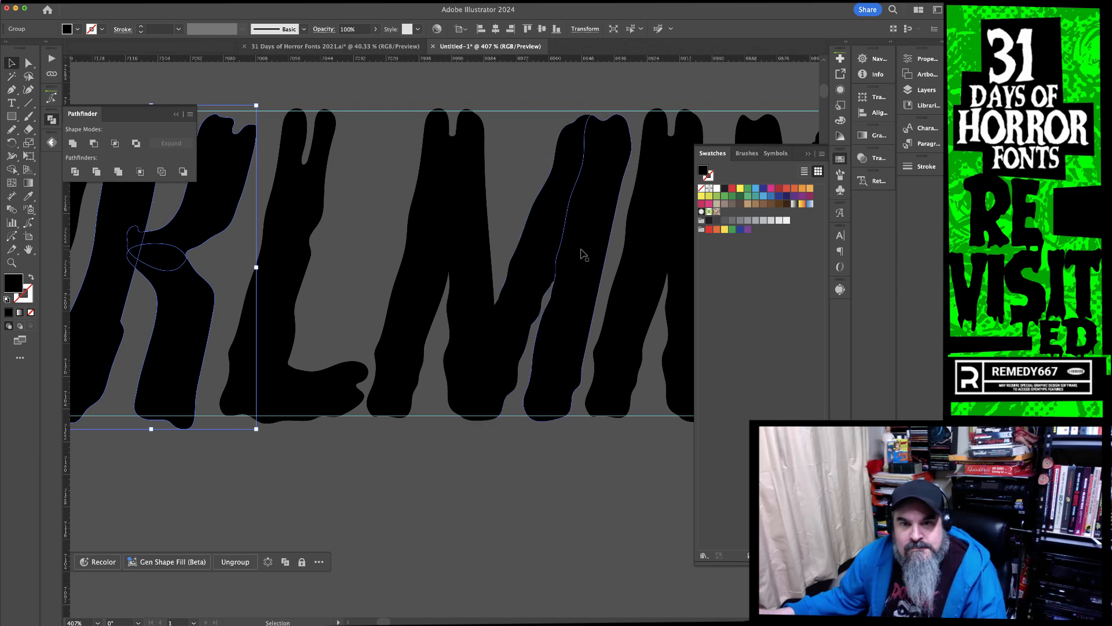
drag(586, 249, 352, 269)
drag(521, 263, 355, 268)
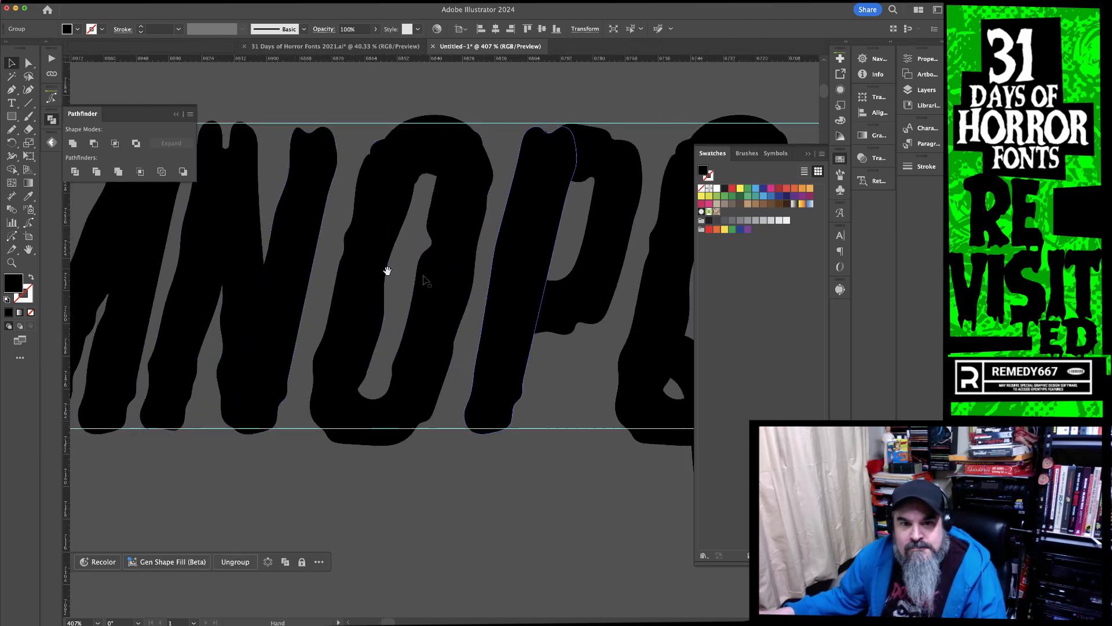
Nudge the letters P, Q and R into line with the top and baseline guides
click(437, 293)
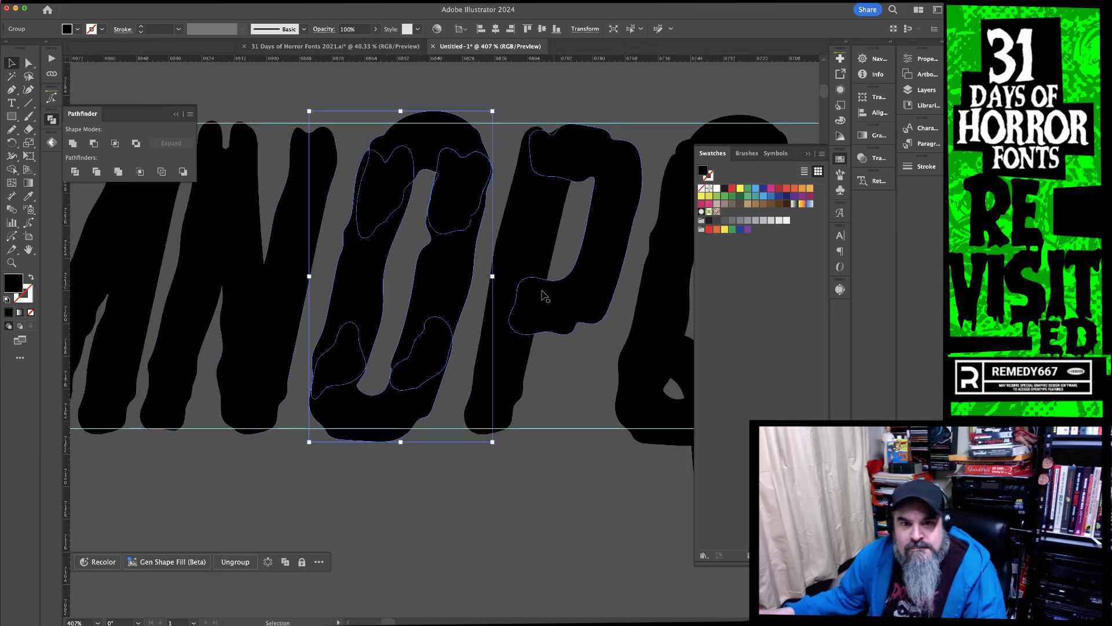
drag(542, 289, 542, 287)
drag(654, 281, 346, 291)
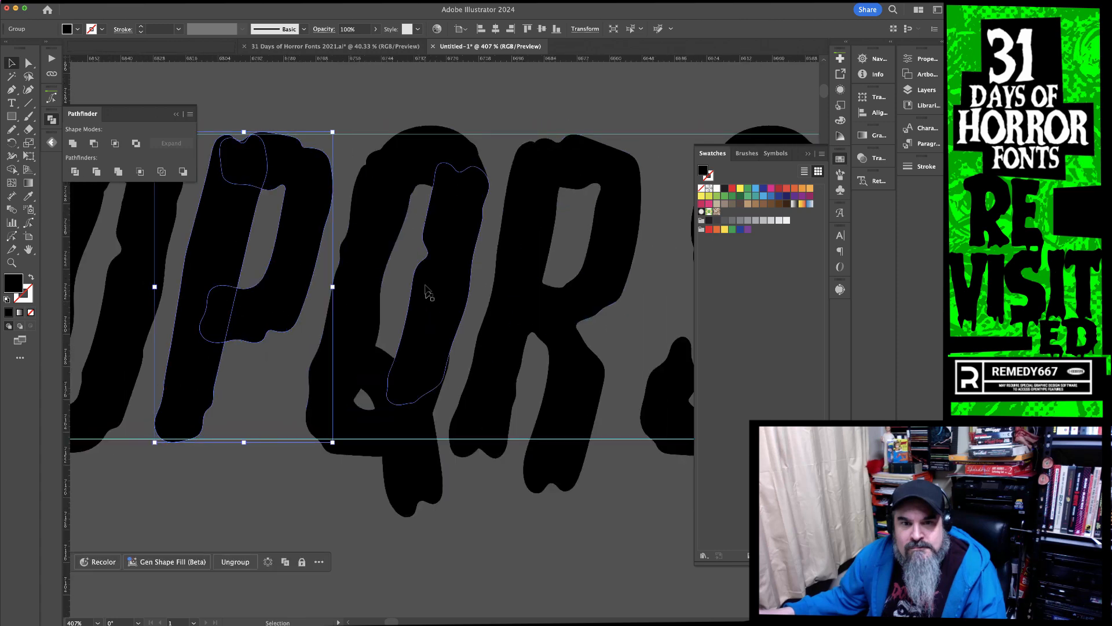
drag(441, 279, 435, 278)
drag(647, 292, 499, 273)
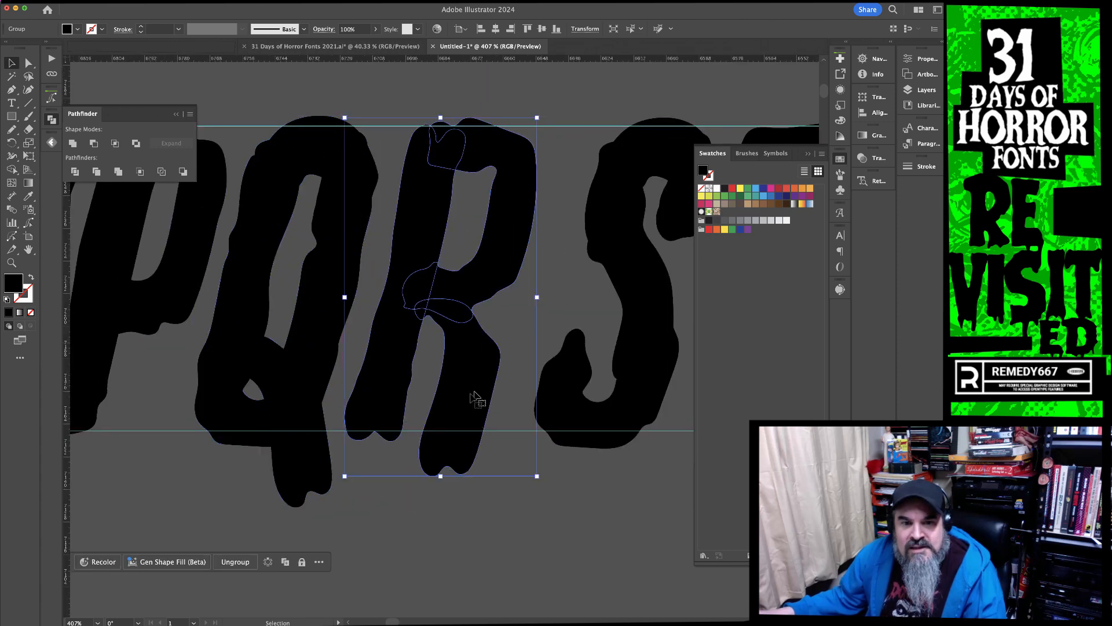
Select the letter U and redraw the notch at the top of its left stem with the Pencil tool
drag(606, 360, 396, 340)
drag(556, 339, 385, 325)
drag(505, 310, 480, 310)
key(space)
drag(512, 106, 412, 172)
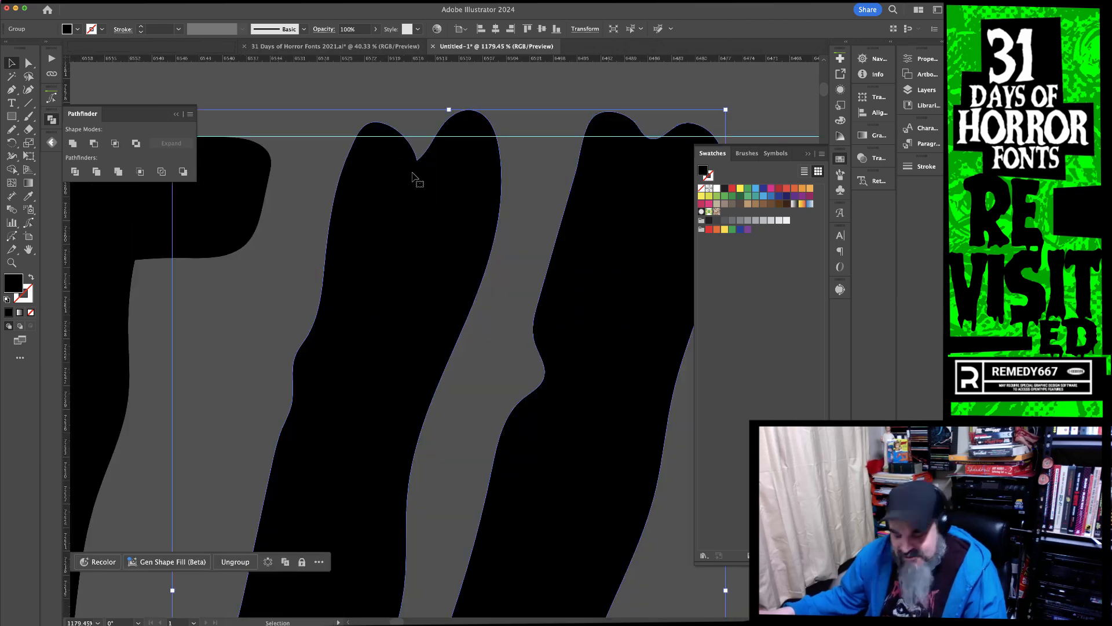
key(n)
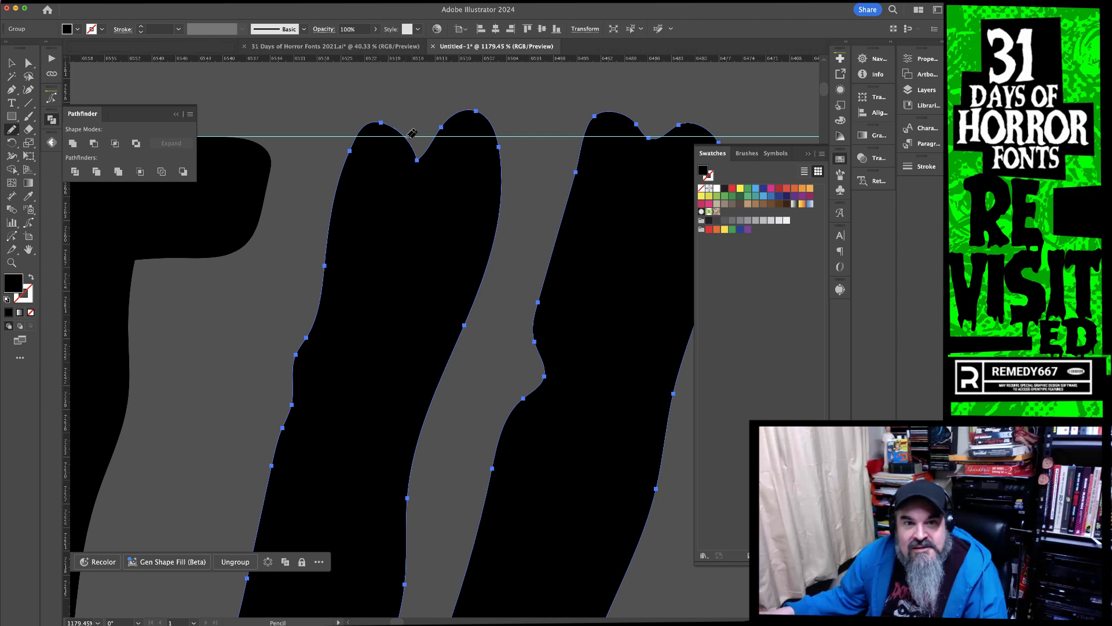
drag(437, 135, 442, 127)
key(space)
drag(621, 212, 376, 226)
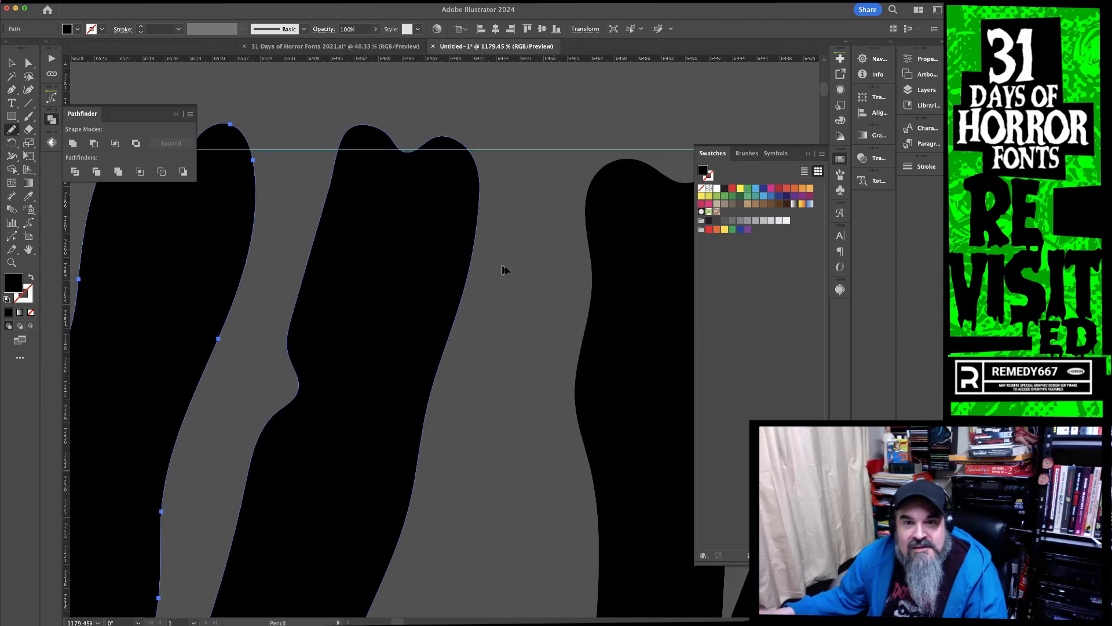
Nudge the letters V and W up into line with the top and baseline guides
super+click(503, 283)
key(super+space)
drag(502, 285, 283, 279)
key(space)
drag(586, 417, 500, 427)
key(v)
click(471, 384)
drag(471, 271, 470, 266)
drag(480, 319, 470, 318)
click(582, 334)
drag(575, 272, 575, 269)
drag(580, 334, 571, 331)
scroll(521, 347, right, 5)
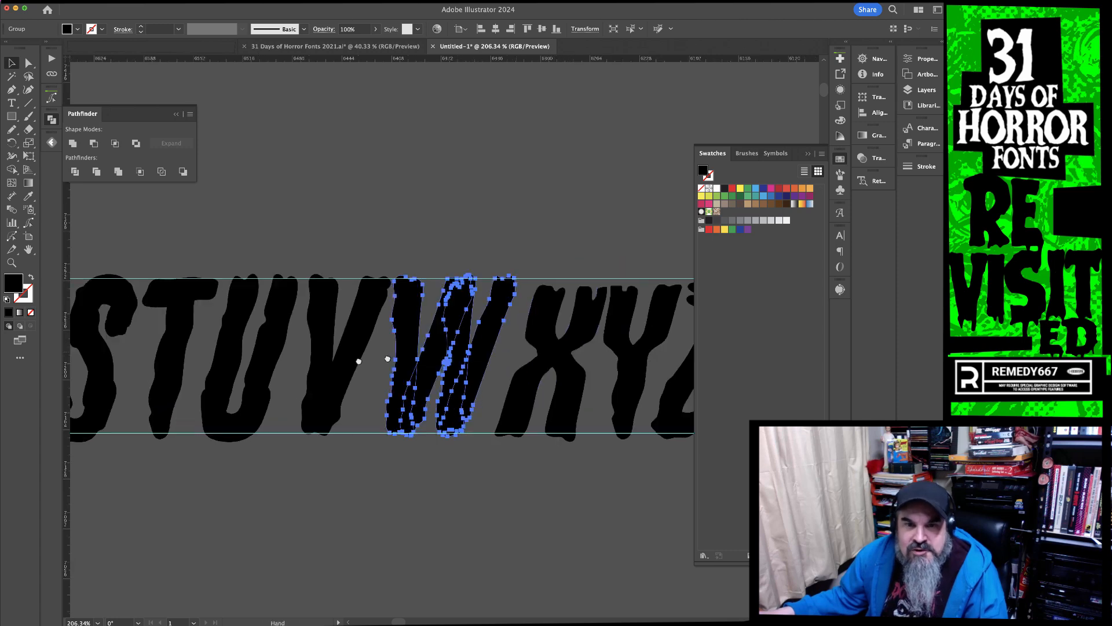
Move the letters X, Y and Z up into line with the top and baseline guides, and deselect them
click(417, 365)
drag(393, 292, 393, 282)
drag(423, 329, 414, 328)
click(493, 365)
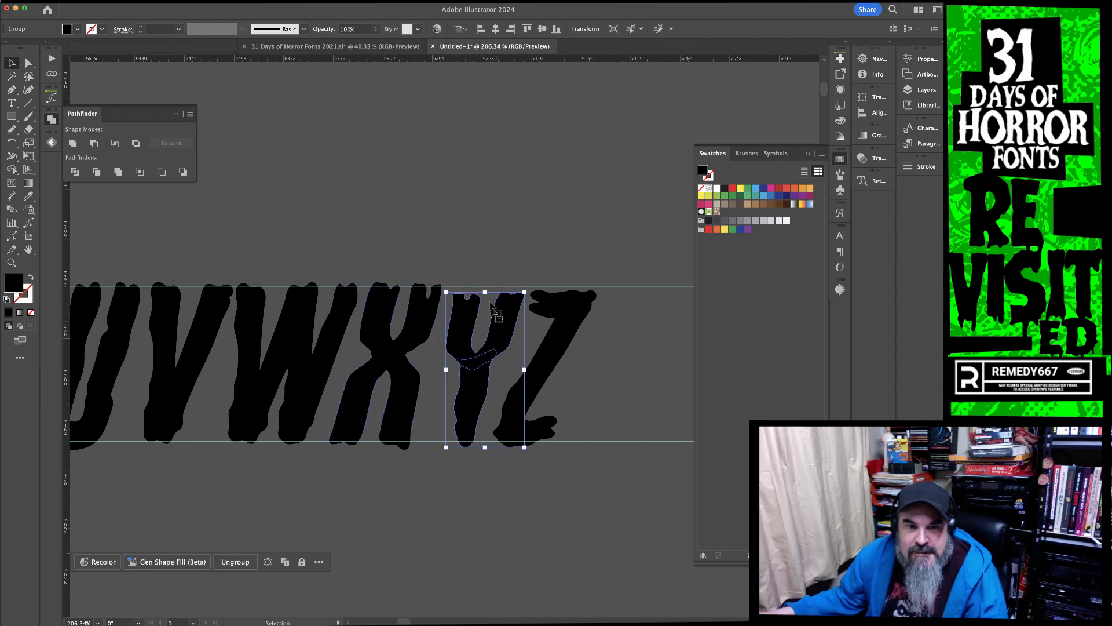
drag(484, 293, 484, 284)
drag(566, 336, 568, 329)
click(626, 352)
Extend the light blue label above the alphabet to read "Persuit - 31DOHF2021 (Day 2)"
alt+super+click(590, 381)
alt+super+click(590, 381)
alt+super+click(590, 381)
alt+super+click(375, 387)
drag(375, 387, 667, 461)
drag(241, 249, 168, 268)
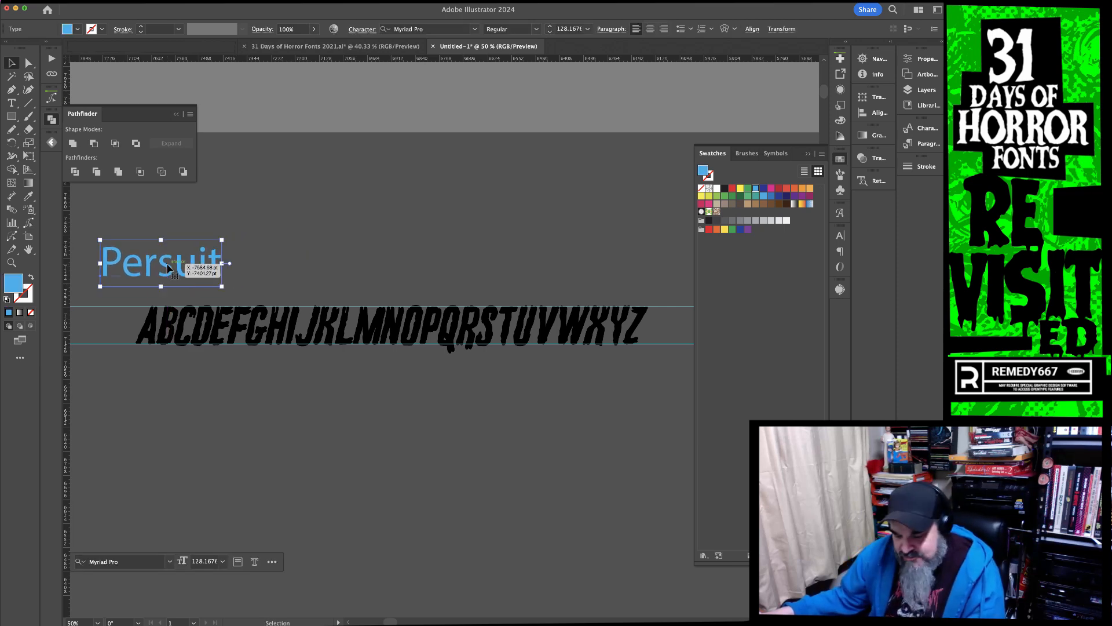
key(t)
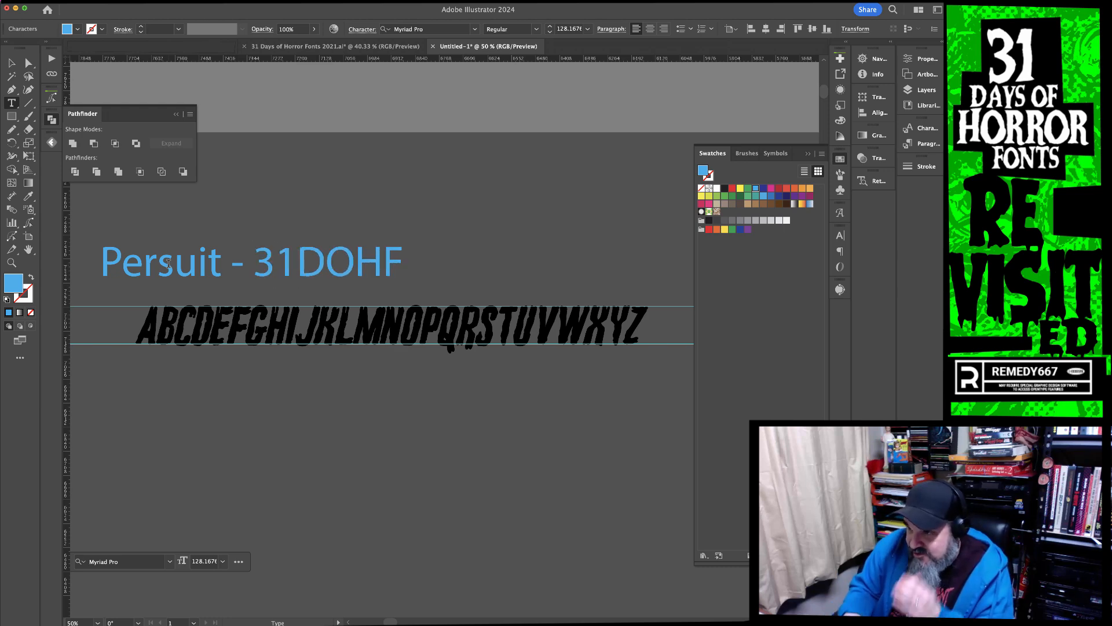
text(2021 (Day 2)
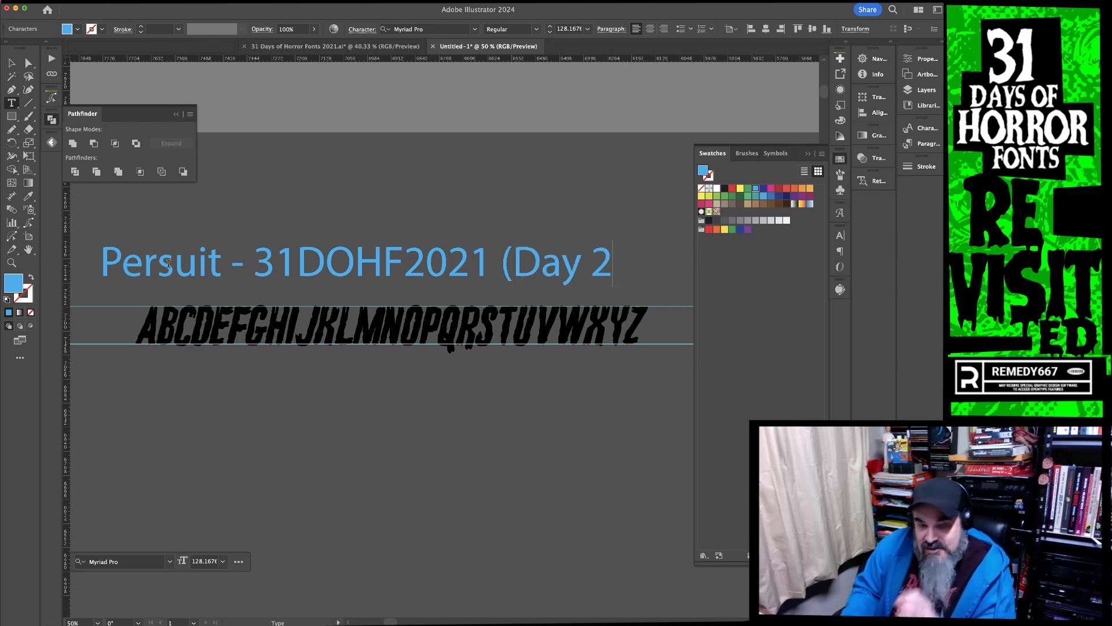
super+click(266, 414)
key(v)
alt+super+click(358, 410)
alt+super+click(358, 410)
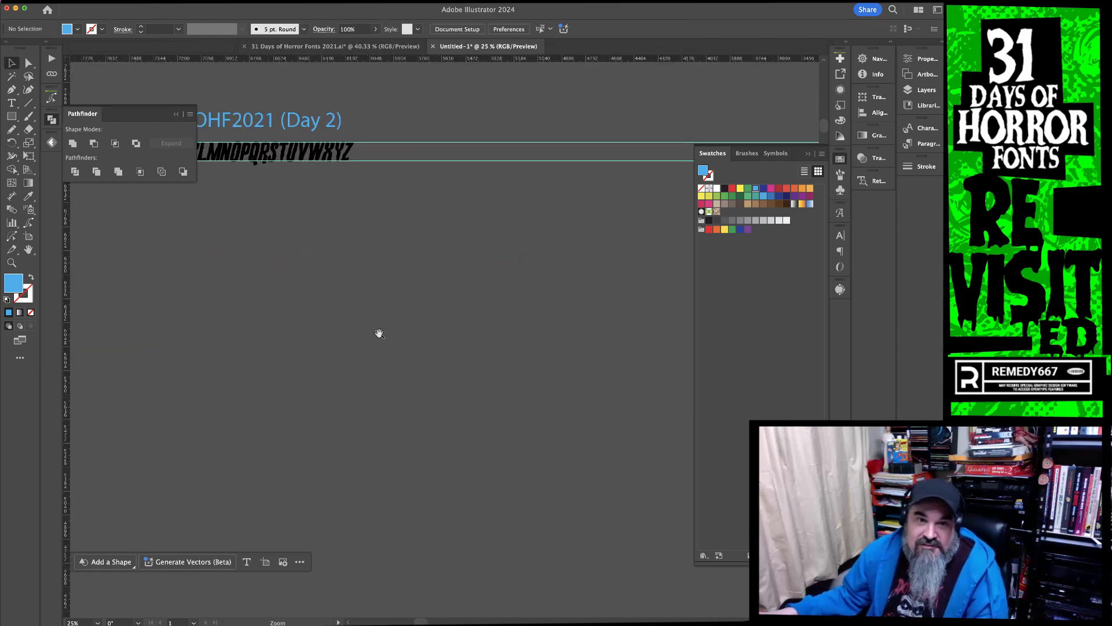
drag(379, 333, 485, 472)
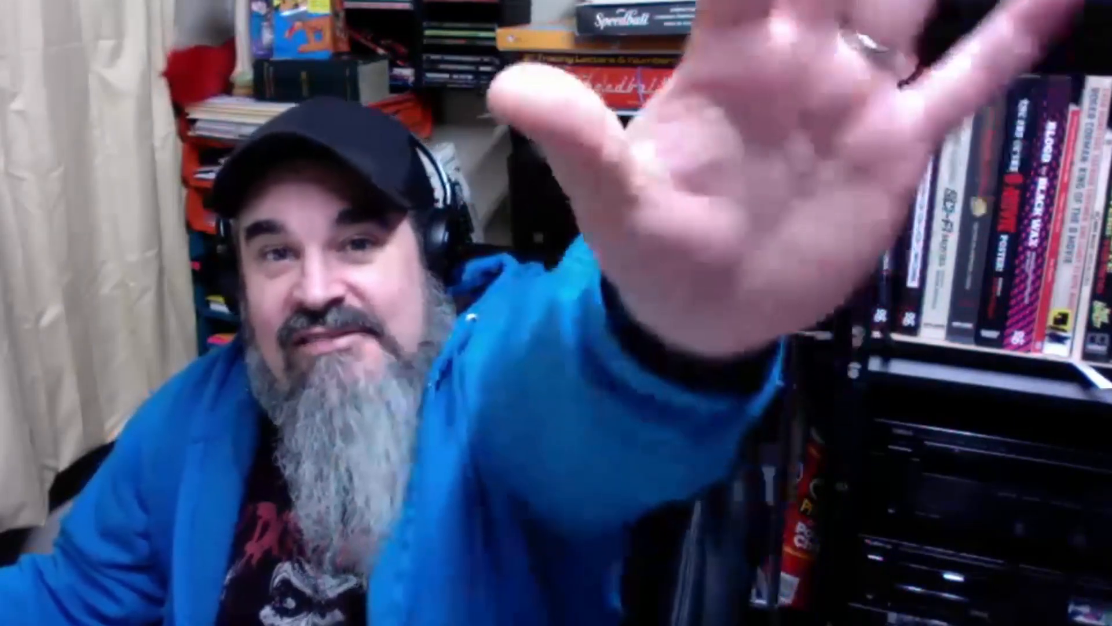